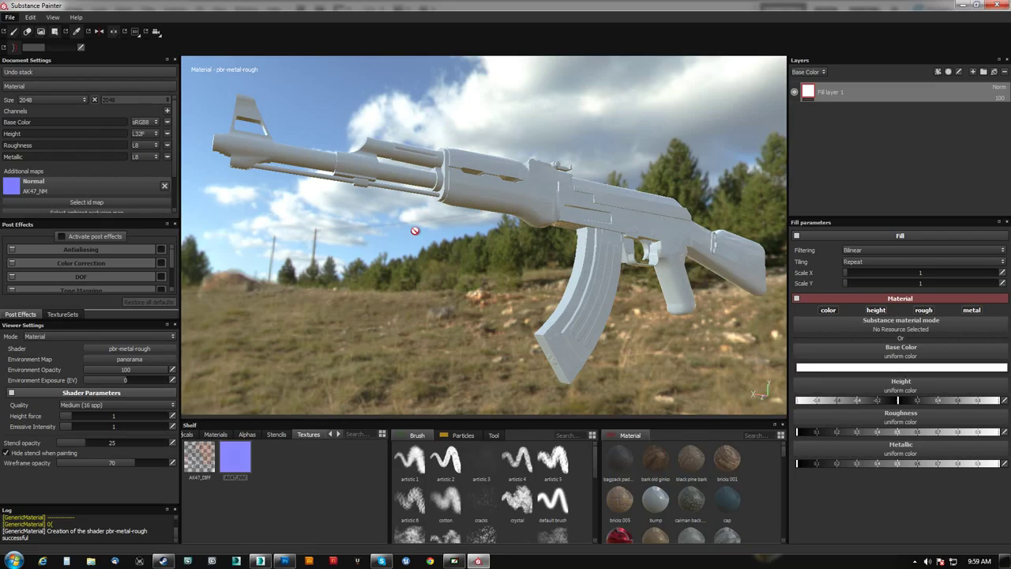
{"action": "left_click_drag", "start_coordinate": [396, 219], "coordinate": [458, 243], "text": "alt"}
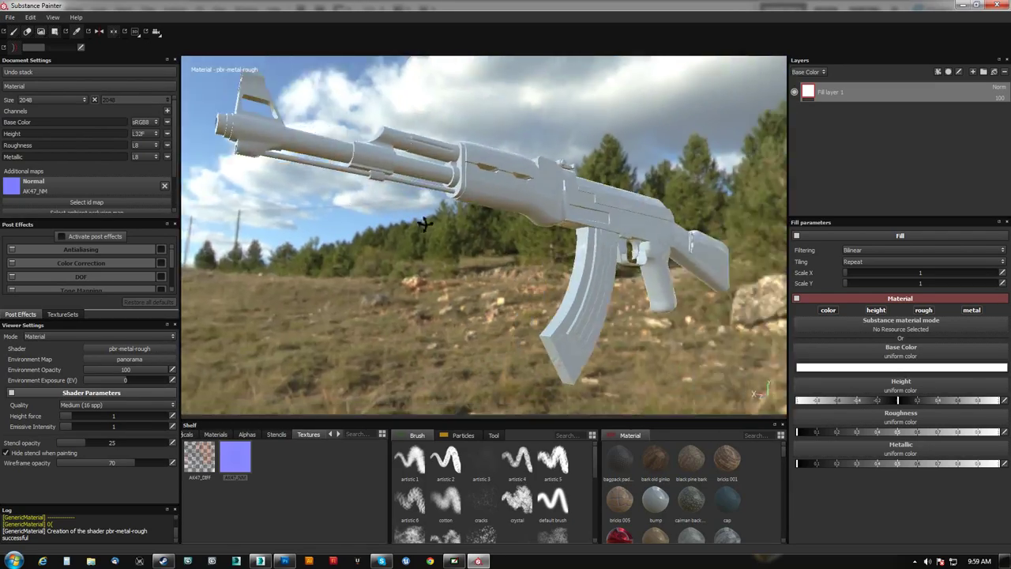
{"action": "left_click_drag", "start_coordinate": [626, 251], "coordinate": [548, 256], "text": "alt"}
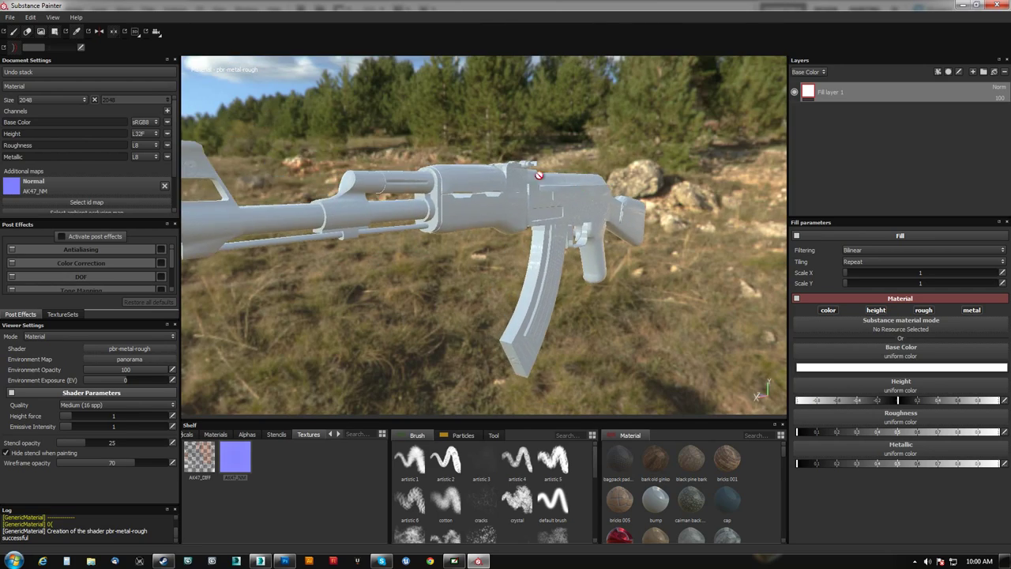
{"action": "left_click_drag", "start_coordinate": [580, 169], "coordinate": [549, 174], "text": "alt"}
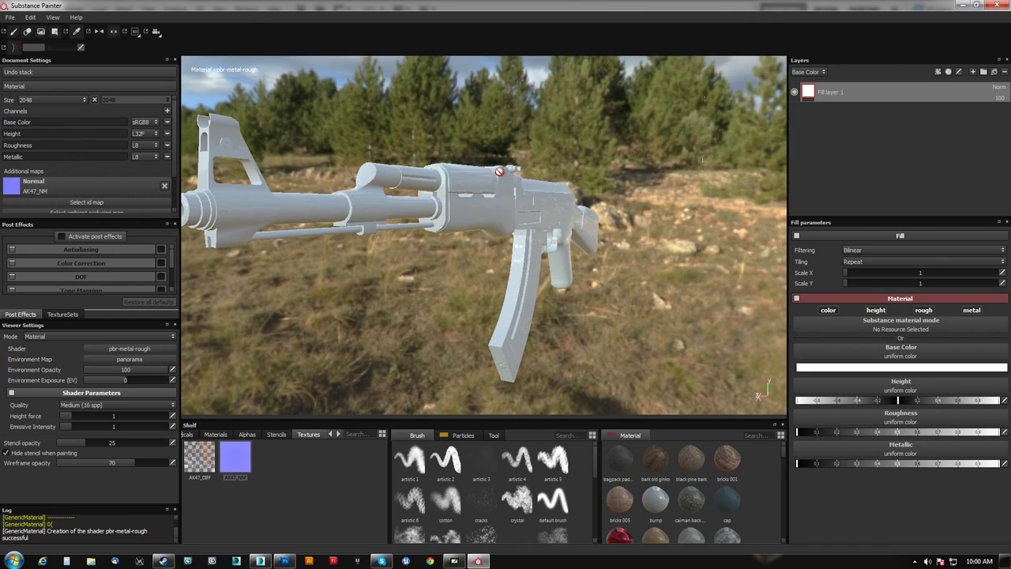
{"action": "left_click_drag", "start_coordinate": [614, 176], "coordinate": [538, 193], "text": "alt"}
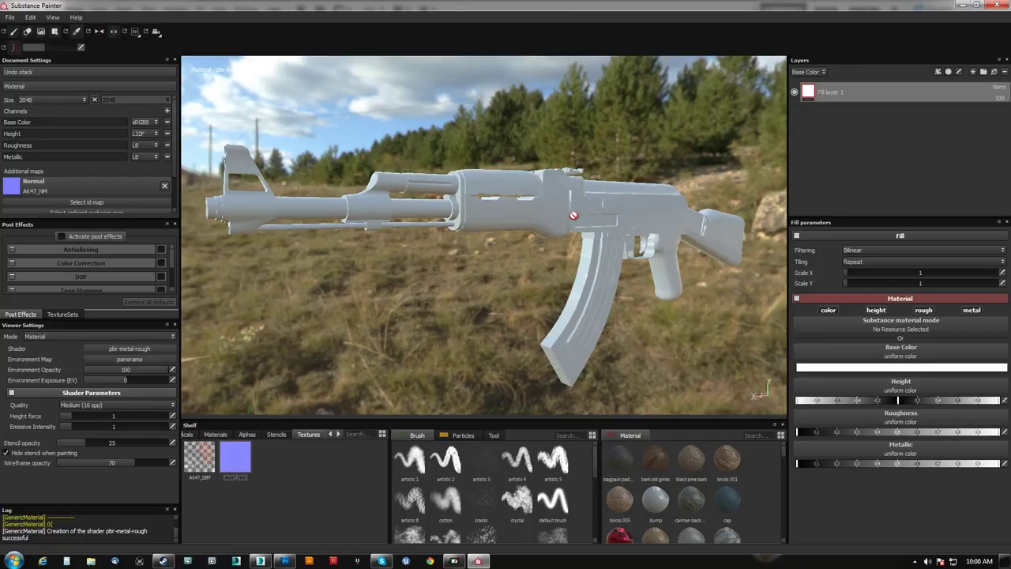
Try the AK47_DIFF texture as the base color of Fill layer 1, inspect it on the rifle and clear it again.
{"action": "left_click", "coordinate": [204, 470]}
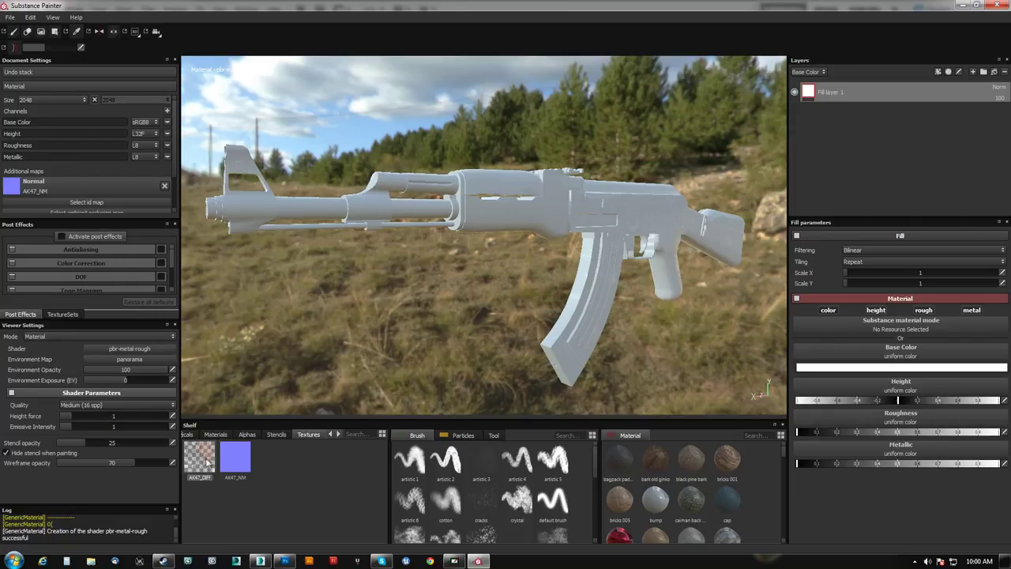
{"action": "left_click_drag", "start_coordinate": [202, 478], "coordinate": [898, 354]}
{"action": "left_click_drag", "start_coordinate": [523, 224], "coordinate": [308, 359], "text": "alt"}
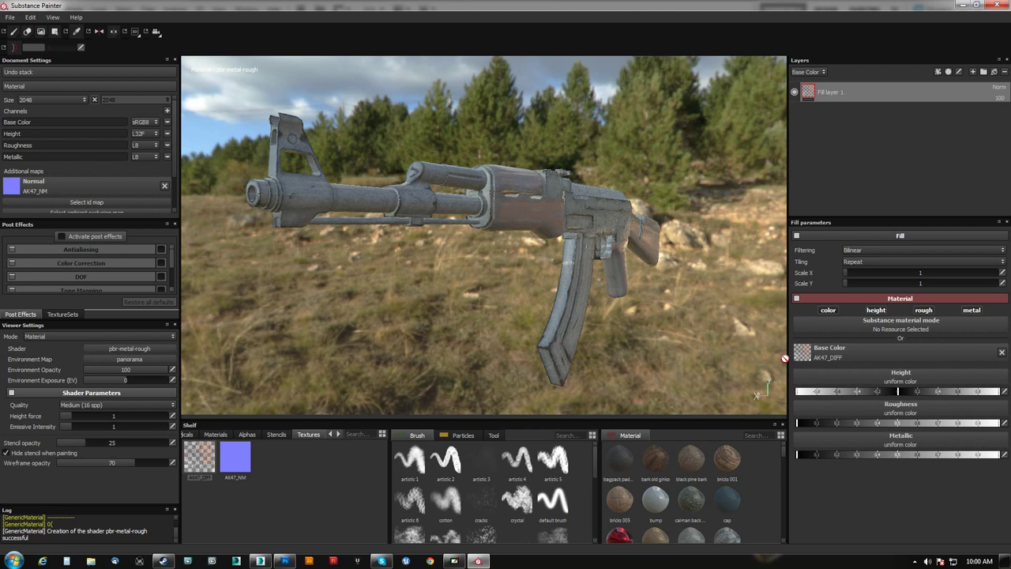
{"action": "left_click_drag", "start_coordinate": [396, 155], "coordinate": [599, 285], "text": "alt"}
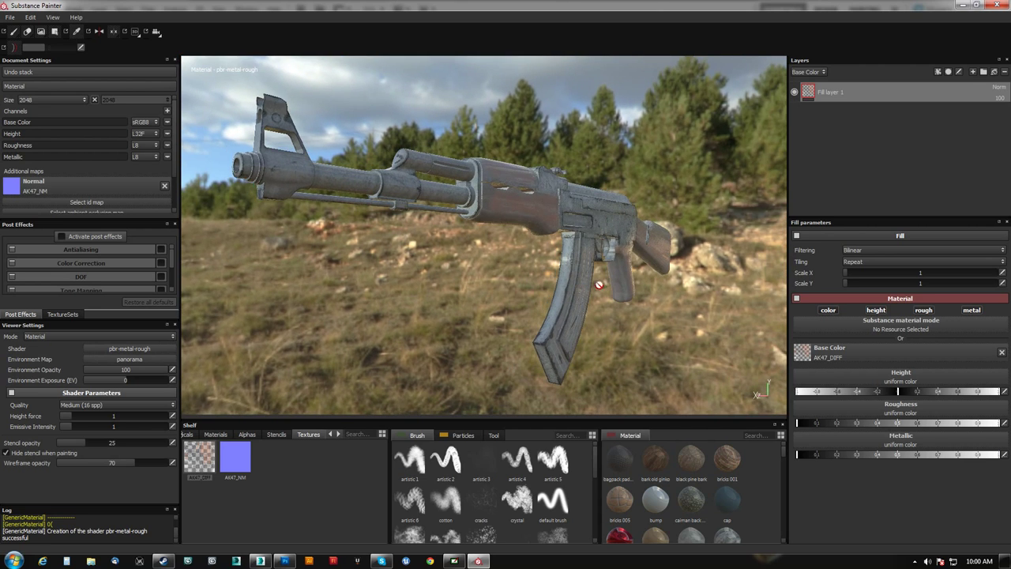
{"action": "left_click", "coordinate": [1002, 352]}
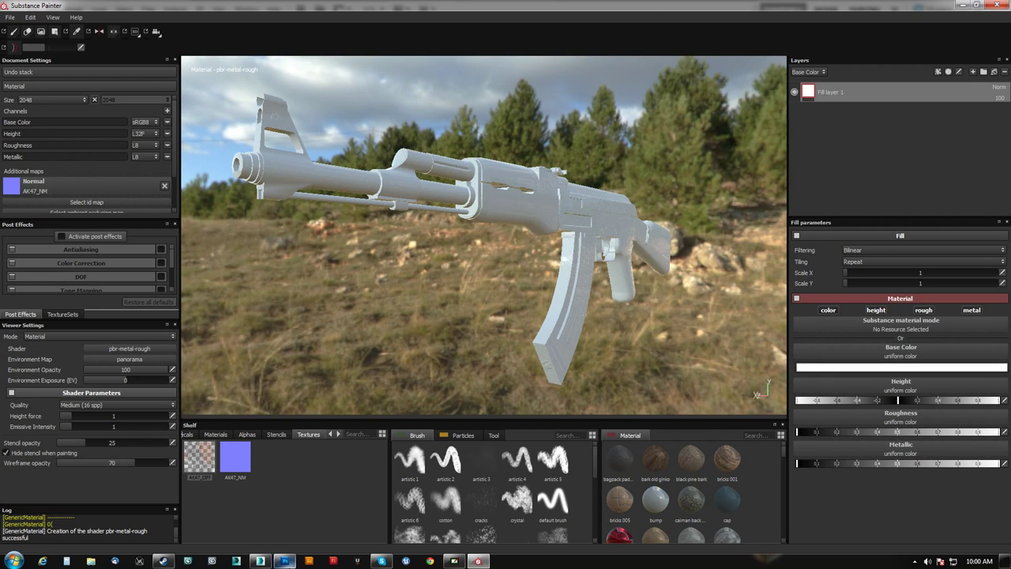
Switch to Photoshop and examine the Alpha 1 channel of AK47_DIFF.tga, returning to the RGB channels.
{"action": "left_click", "coordinate": [285, 562]}
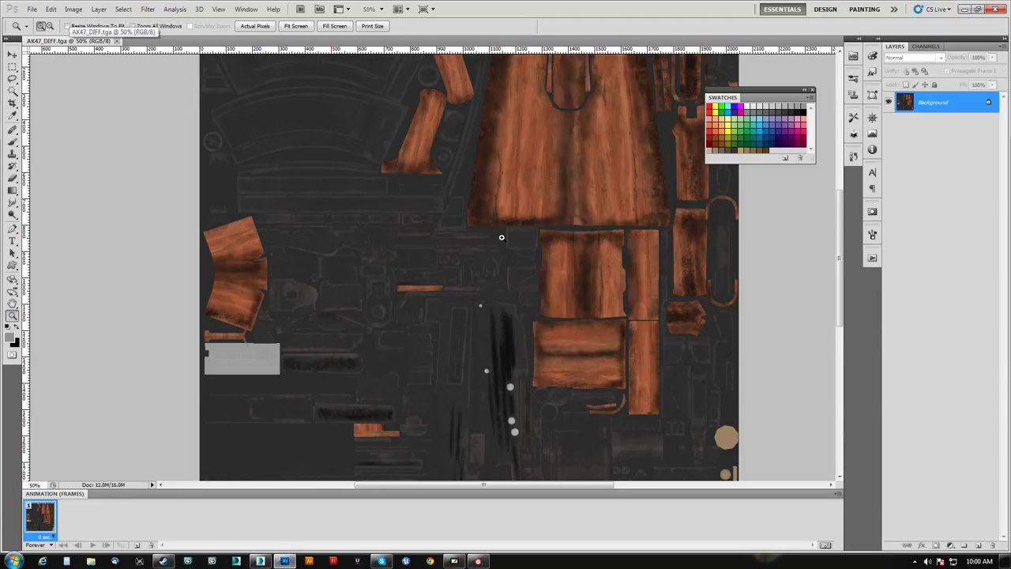
{"action": "left_click", "coordinate": [930, 46]}
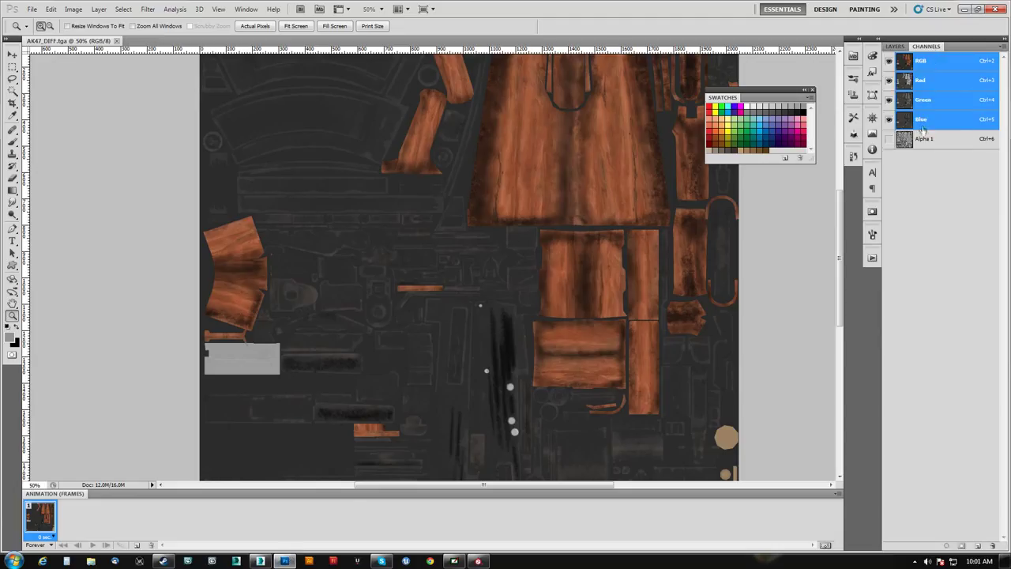
{"action": "left_click", "coordinate": [908, 141]}
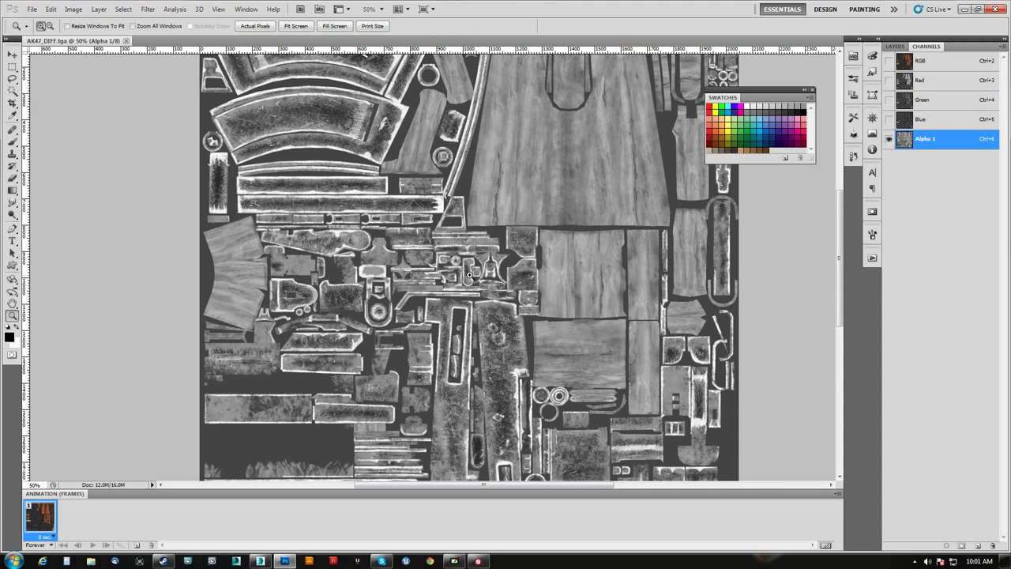
{"action": "left_click", "coordinate": [909, 64]}
Start saving a copy of the diffuse texture and create a folder named AK47_Images inside the SPaint folder.
{"action": "key", "text": "ctrl+shift+s"}
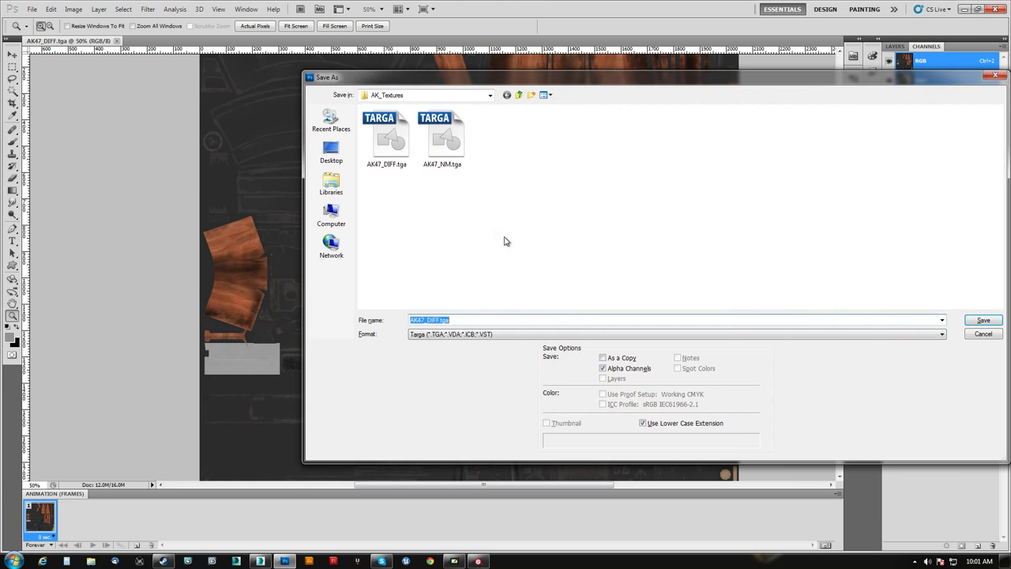
{"action": "left_click", "coordinate": [518, 96]}
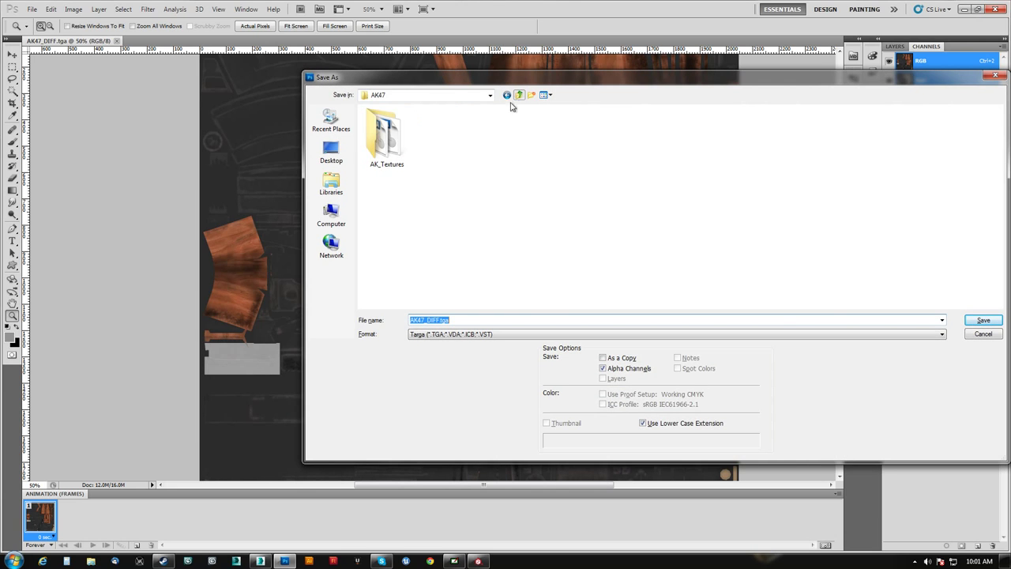
{"action": "left_click", "coordinate": [518, 96]}
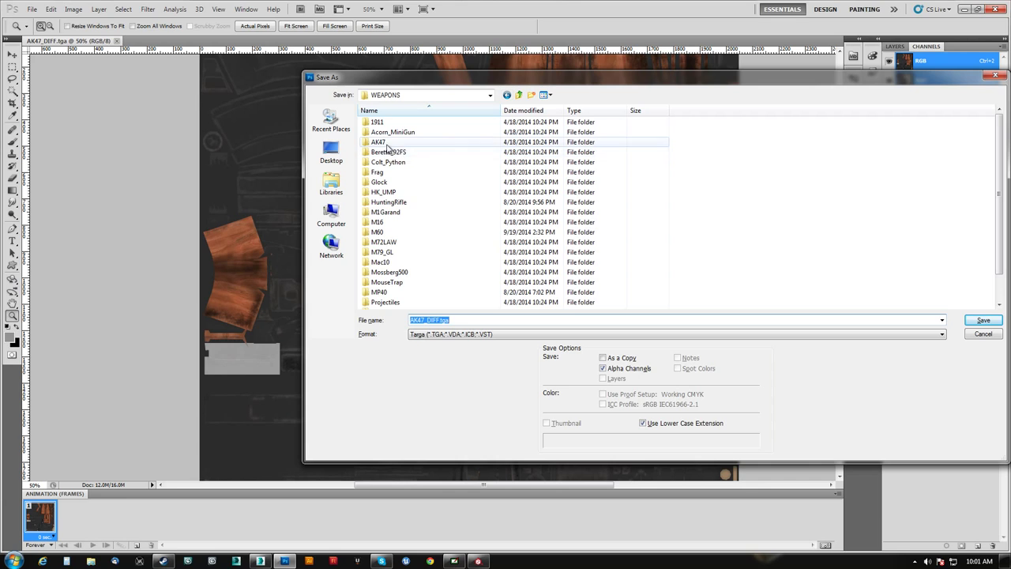
{"action": "left_click", "coordinate": [331, 125]}
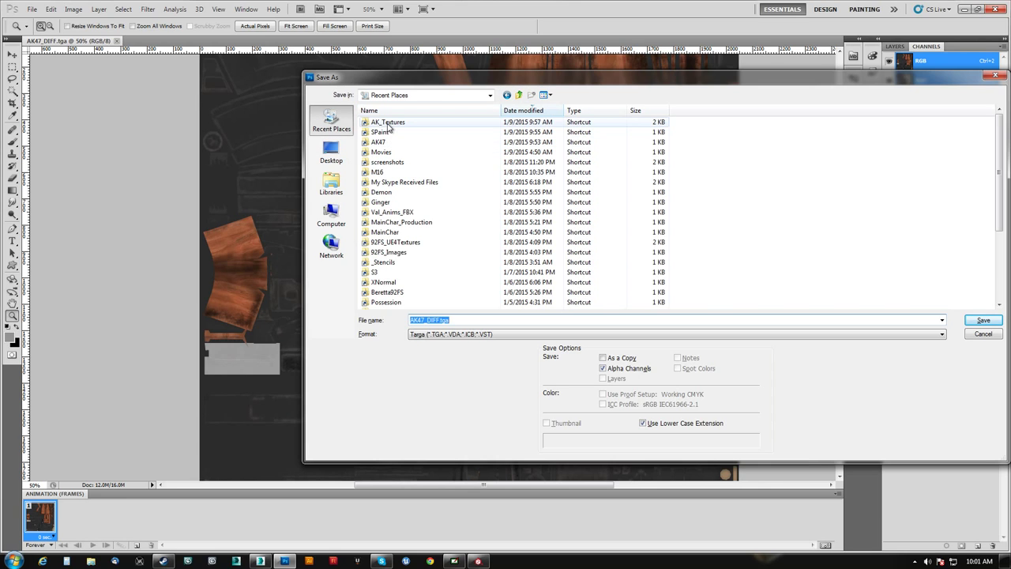
{"action": "double_click", "coordinate": [387, 132]}
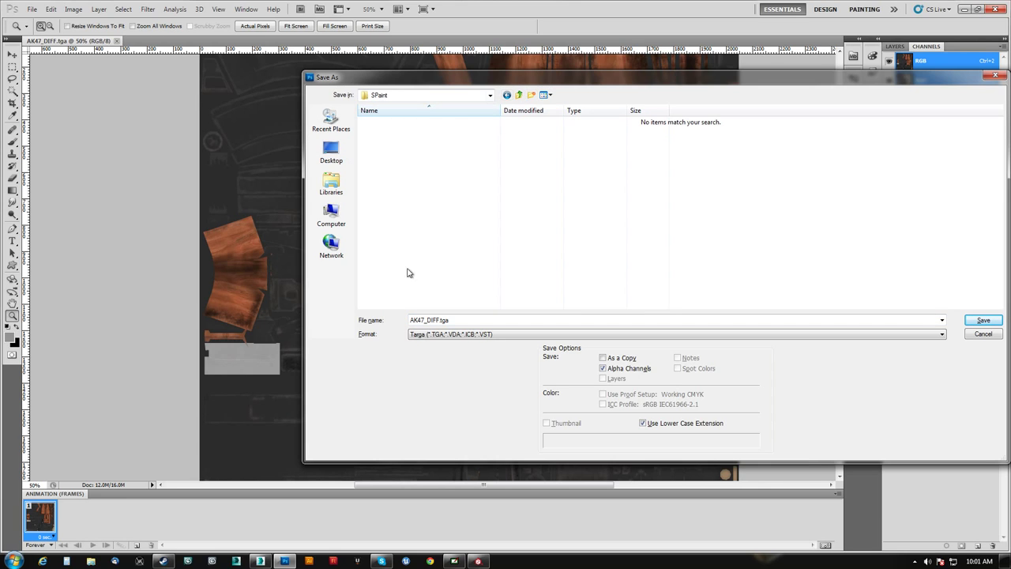
{"action": "left_click", "coordinate": [531, 95]}
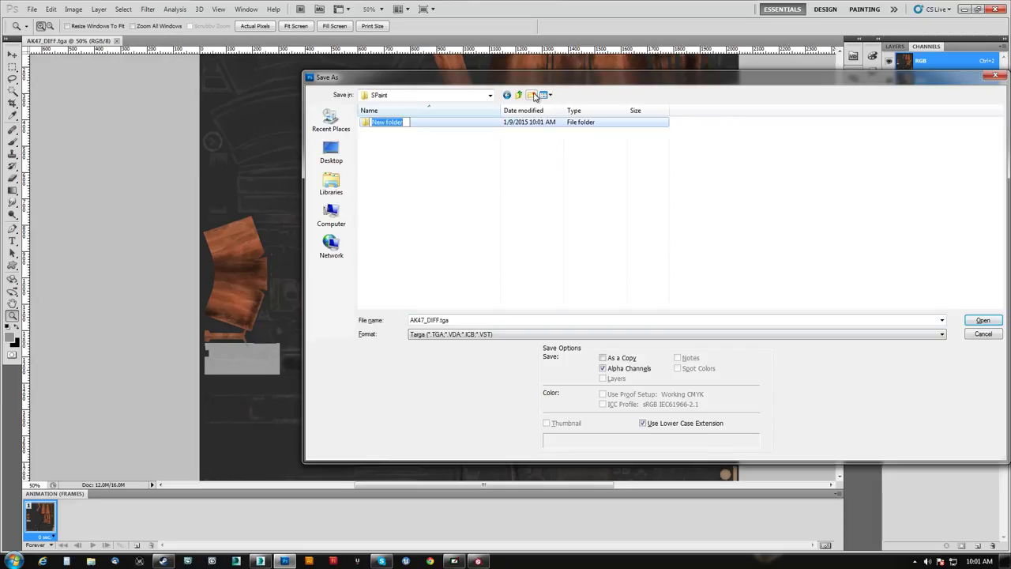
{"action": "type", "text": "AK47_Images"}
{"action": "key", "text": "Return"}
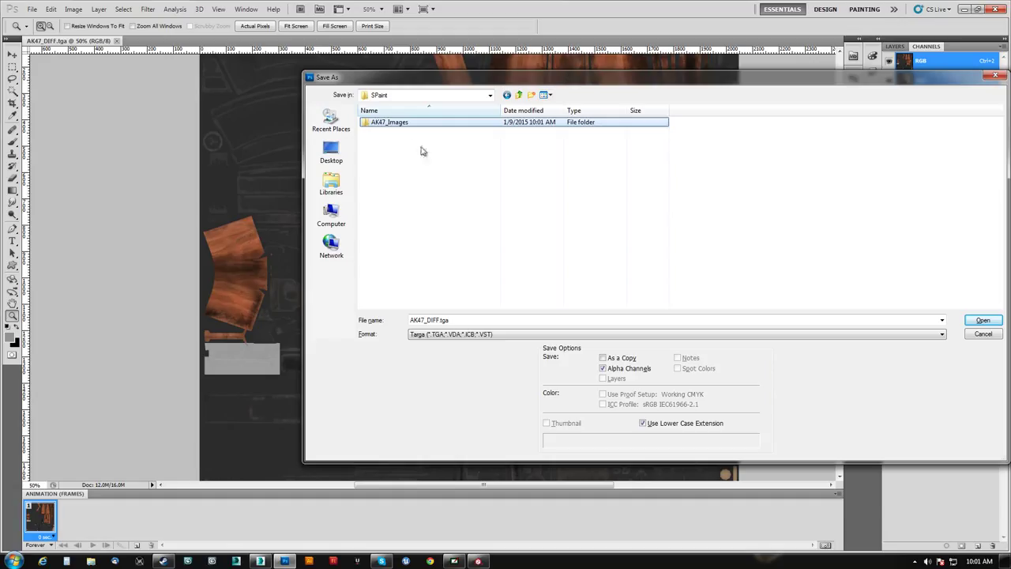
Save the texture as the Targa file AK47_DIFF.tga in the AK47_Images folder.
{"action": "double_click", "coordinate": [372, 124]}
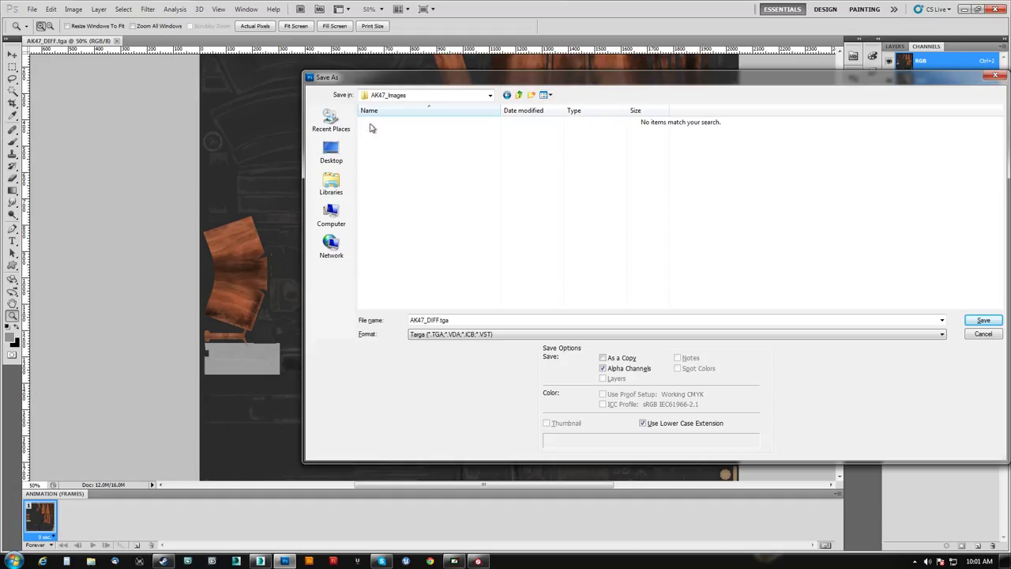
{"action": "left_click", "coordinate": [980, 321]}
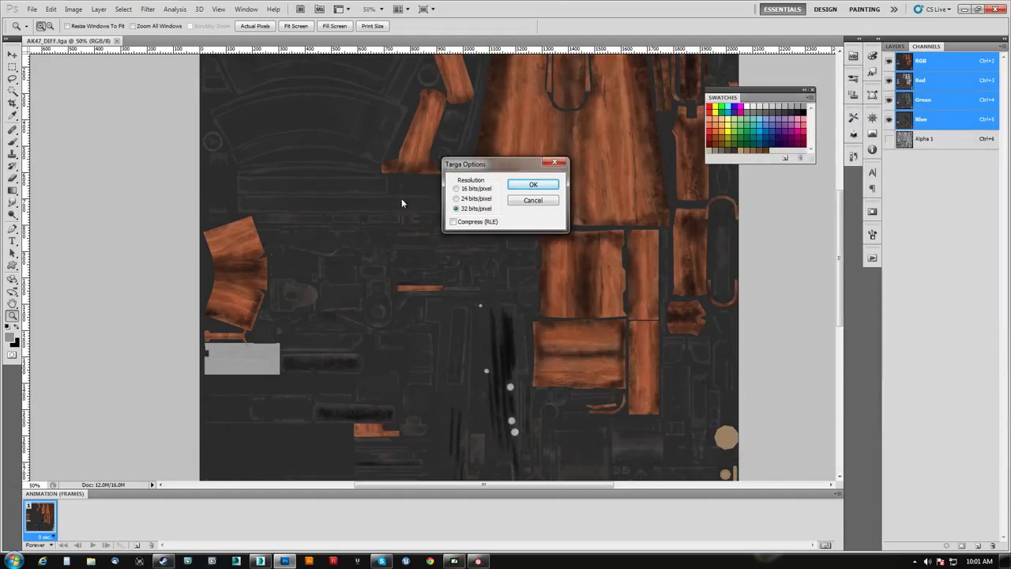
{"action": "left_click", "coordinate": [518, 186]}
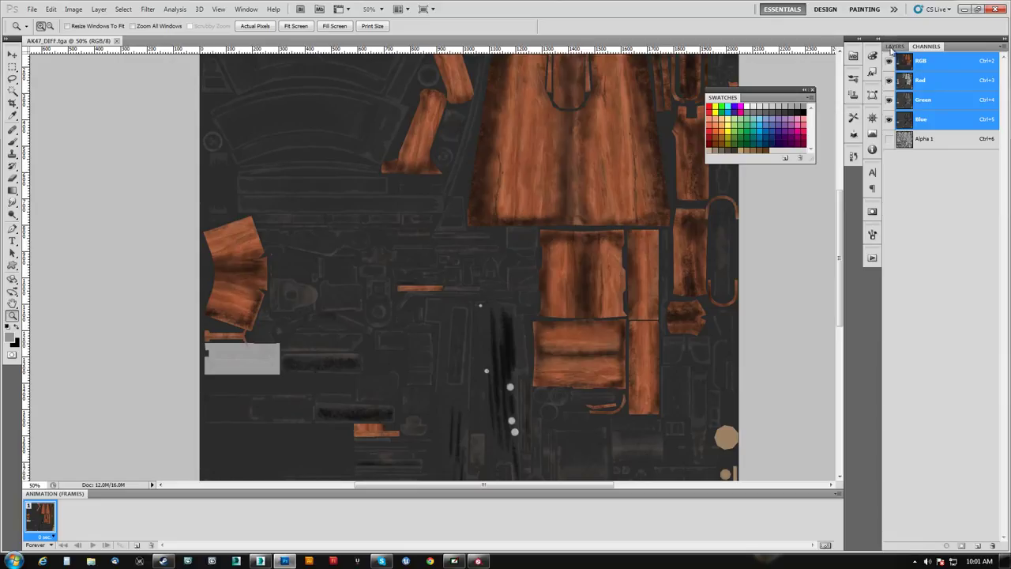
Add a new layer above the background and fill it with black.
{"action": "left_click", "coordinate": [895, 46]}
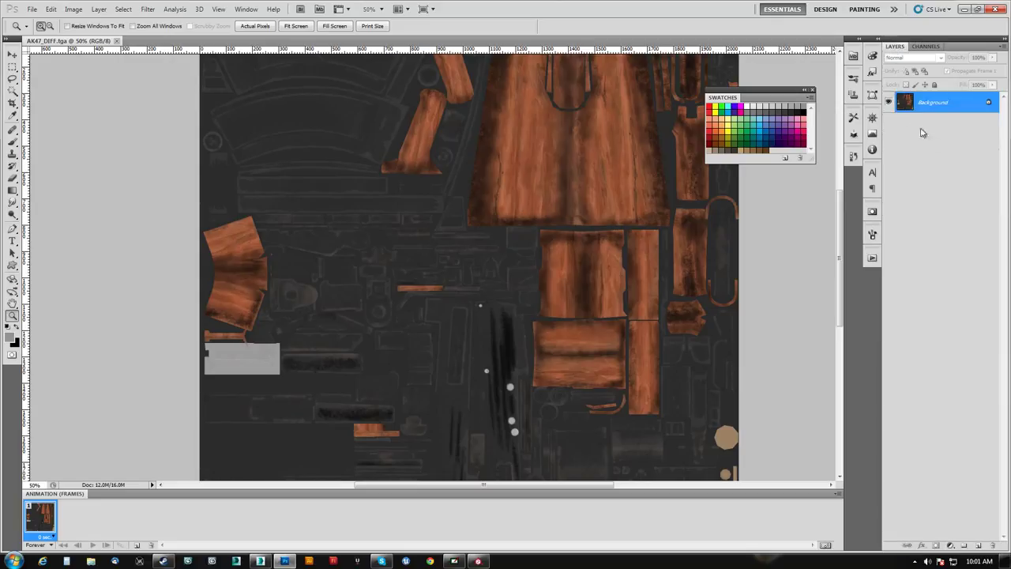
{"action": "left_click", "coordinate": [980, 547]}
{"action": "key", "text": "alt+BackSpace"}
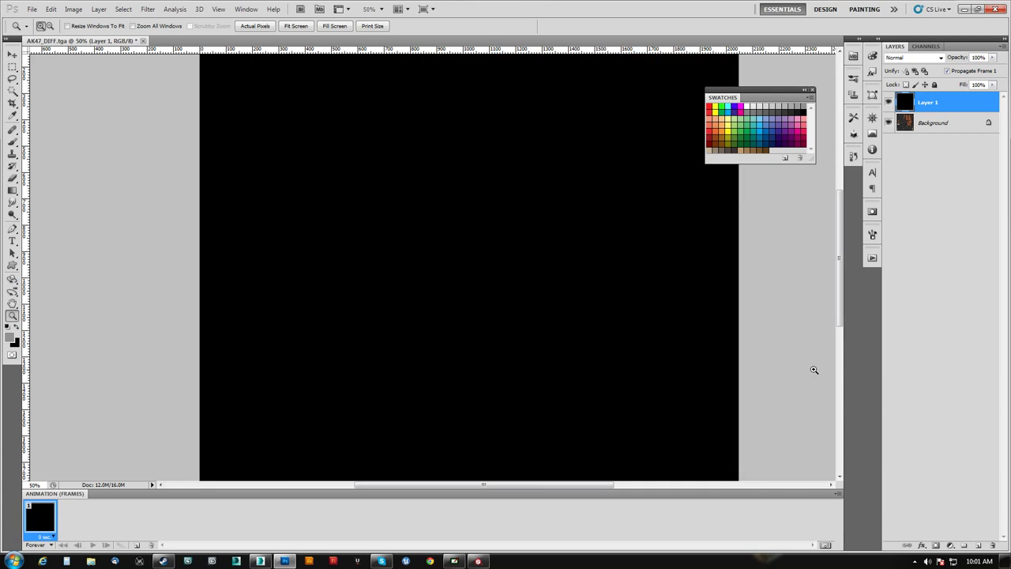
Load the Alpha 1 channel as a selection, fill it with white on the black layer and deselect.
{"action": "key", "text": "x"}
{"action": "left_click", "coordinate": [925, 46]}
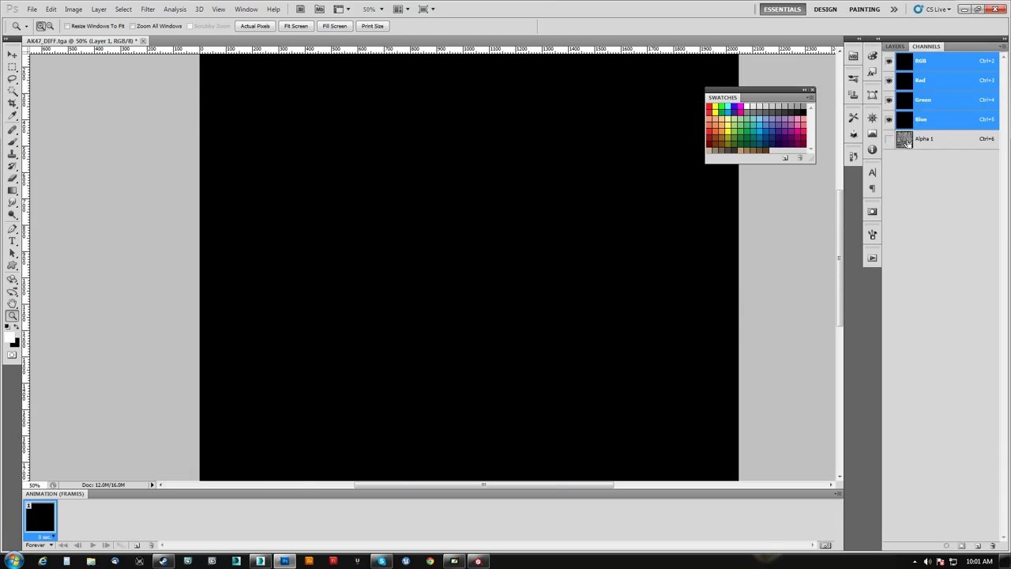
{"action": "left_click", "coordinate": [905, 139], "text": "ctrl"}
{"action": "left_click", "coordinate": [896, 46]}
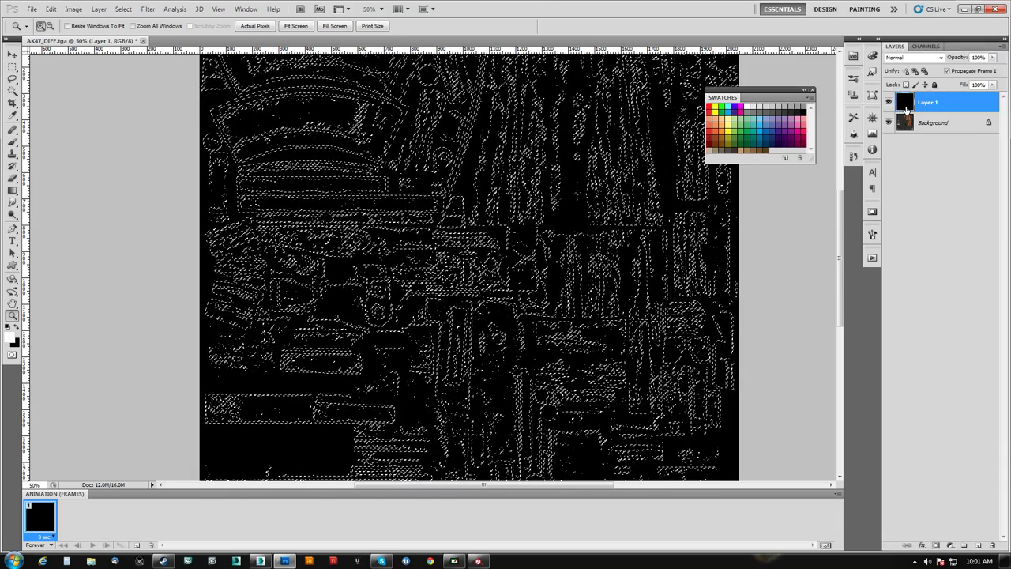
{"action": "key", "text": "alt+BackSpace"}
{"action": "key", "text": "ctrl+d"}
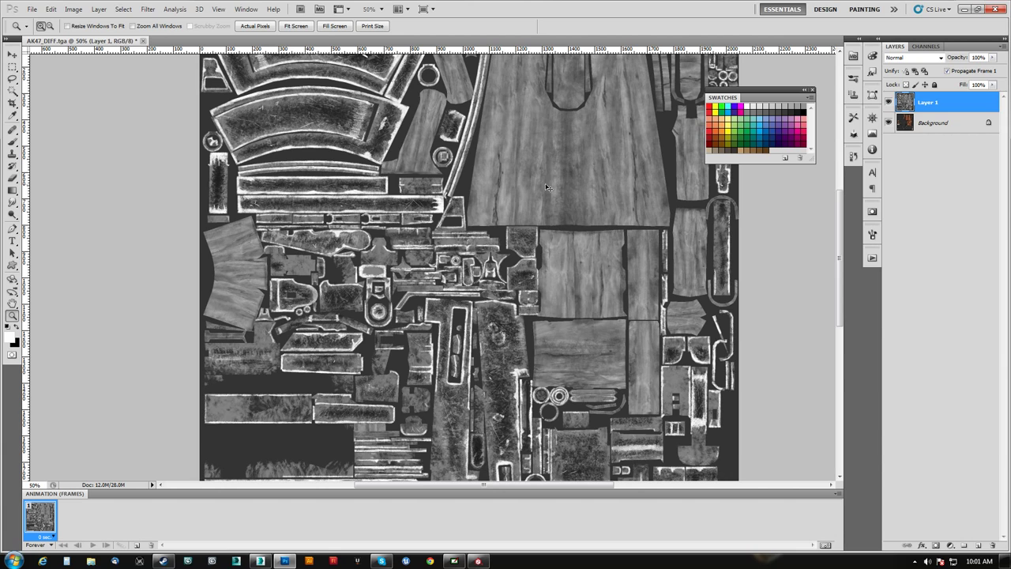
Save the grayscale image as a 24 bits/pixel Targa file named AK47_Alpha.tga in the AK47_Images folder.
{"action": "key", "text": "ctrl+shift+s"}
{"action": "left_click", "coordinate": [450, 334]}
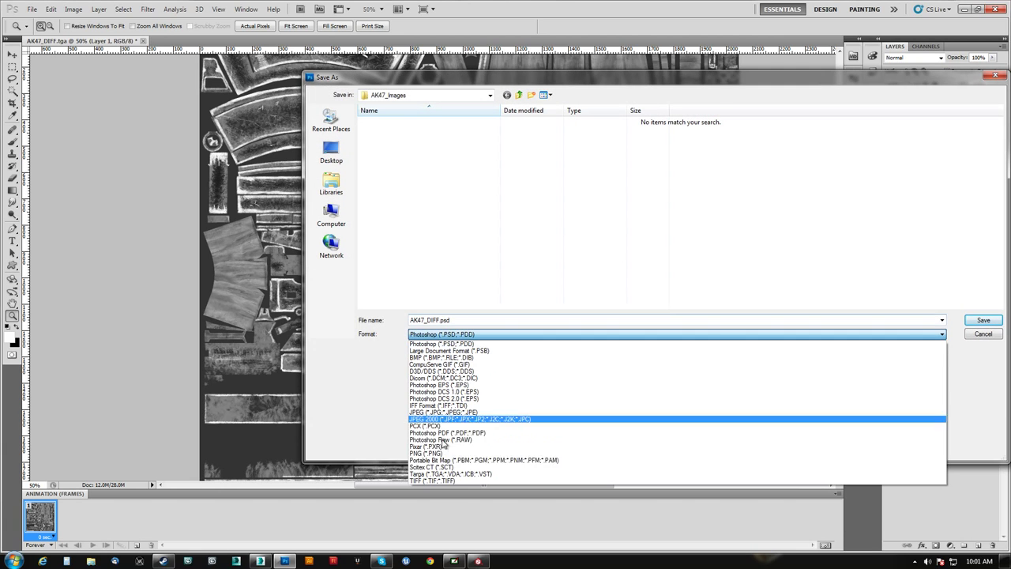
{"action": "left_click", "coordinate": [437, 474]}
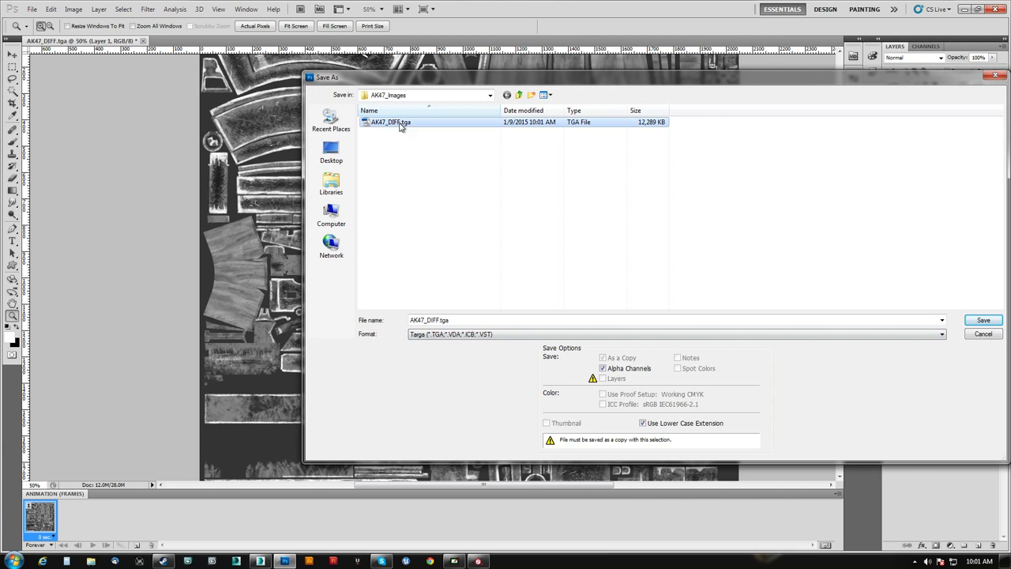
{"action": "left_click", "coordinate": [439, 320]}
{"action": "left_click_drag", "start_coordinate": [427, 320], "coordinate": [438, 321]}
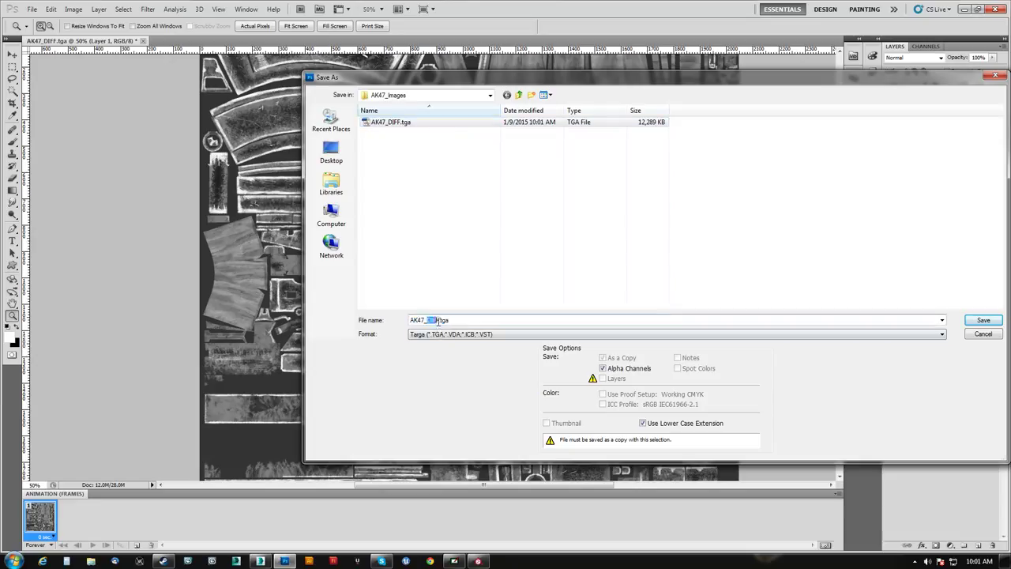
{"action": "type", "text": "Alpha"}
{"action": "left_click", "coordinate": [981, 324]}
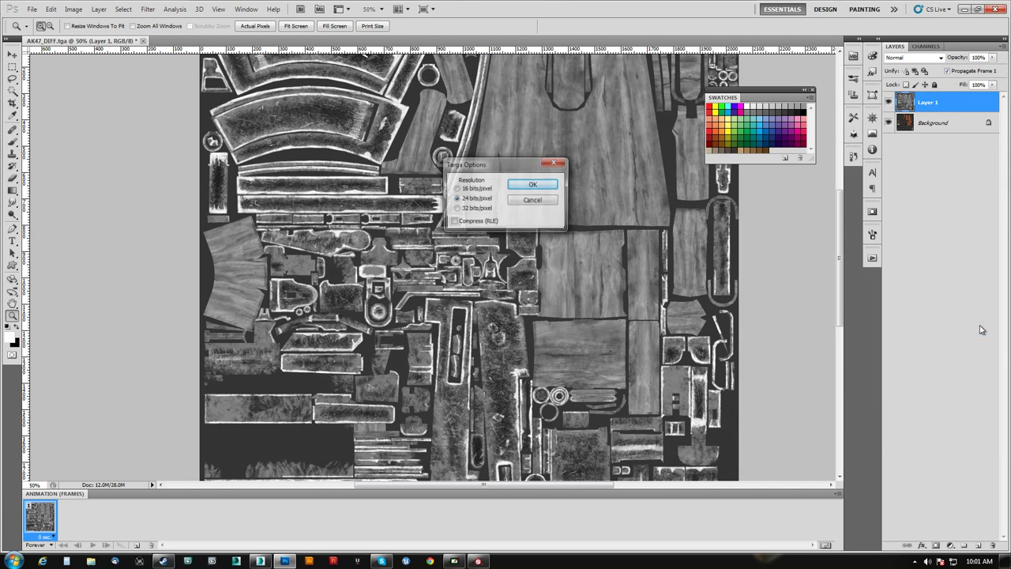
{"action": "left_click", "coordinate": [534, 184]}
Switch to Substance Painter.
{"action": "left_click", "coordinate": [479, 561]}
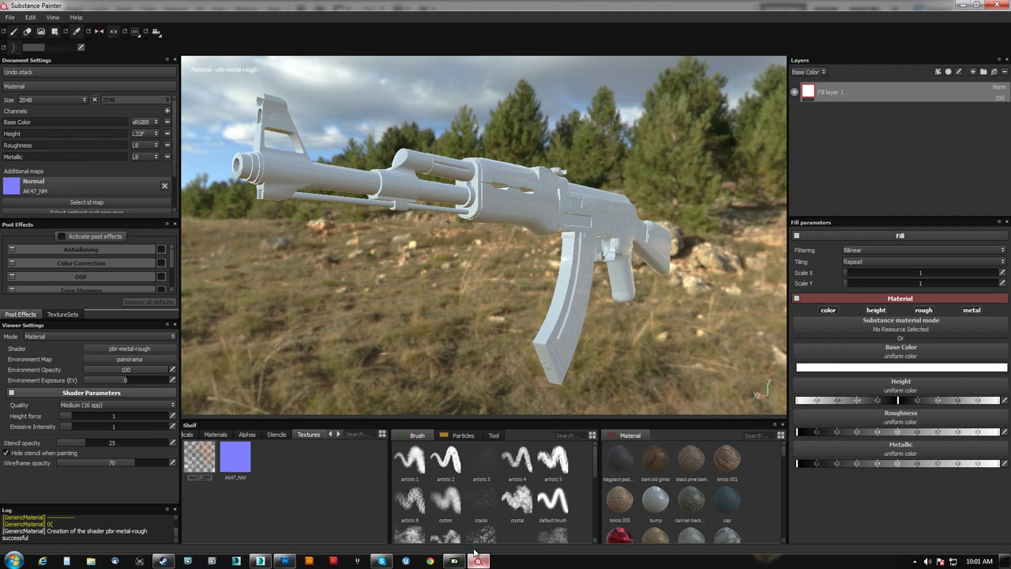
Try to close the AK47_DIFF texture in the shelf.
{"action": "right_click", "coordinate": [198, 457]}
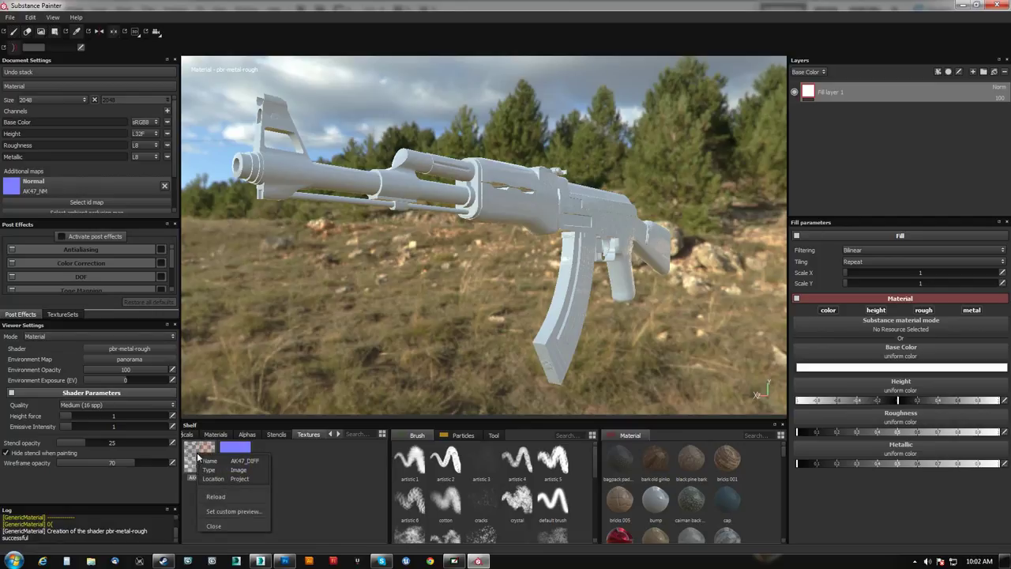
{"action": "left_click", "coordinate": [220, 523]}
{"action": "right_click", "coordinate": [203, 467]}
{"action": "left_click", "coordinate": [224, 538]}
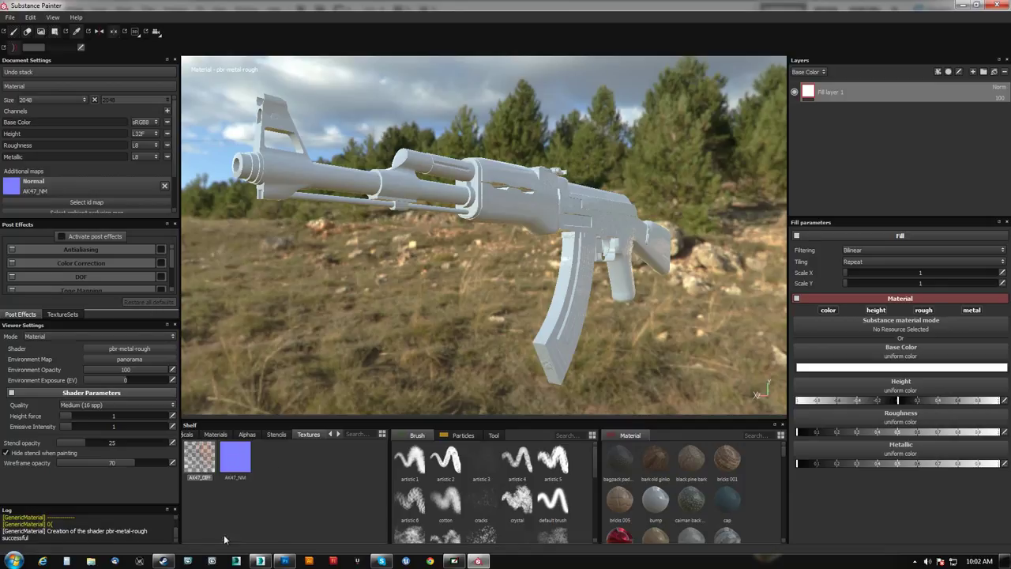
{"action": "right_click", "coordinate": [203, 474]}
{"action": "left_click", "coordinate": [221, 528]}
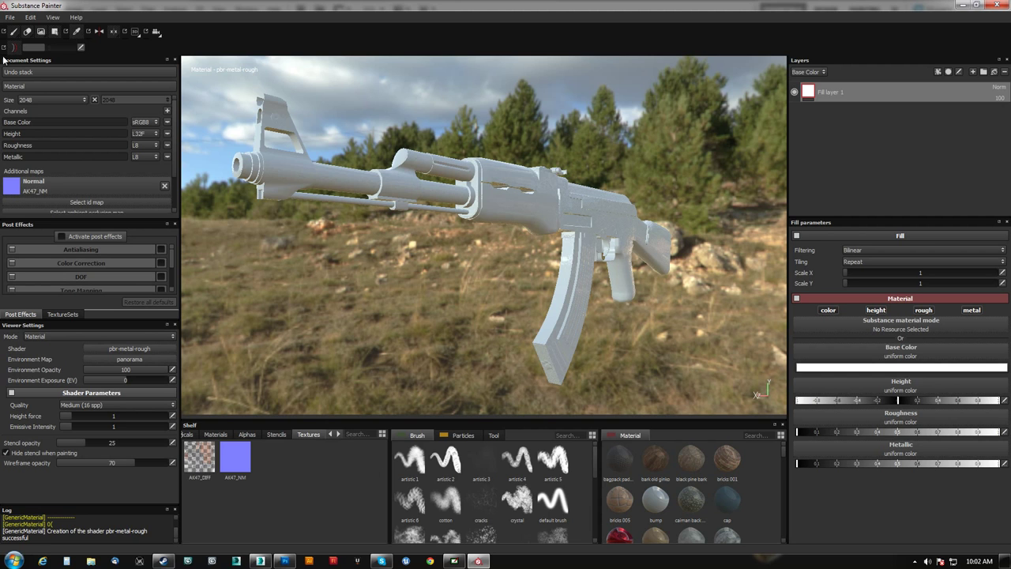
Import the AK47_Alpha.tga and AK47_DIFF.tga images from the AK47_Images folder into the shelf.
{"action": "left_click", "coordinate": [12, 18]}
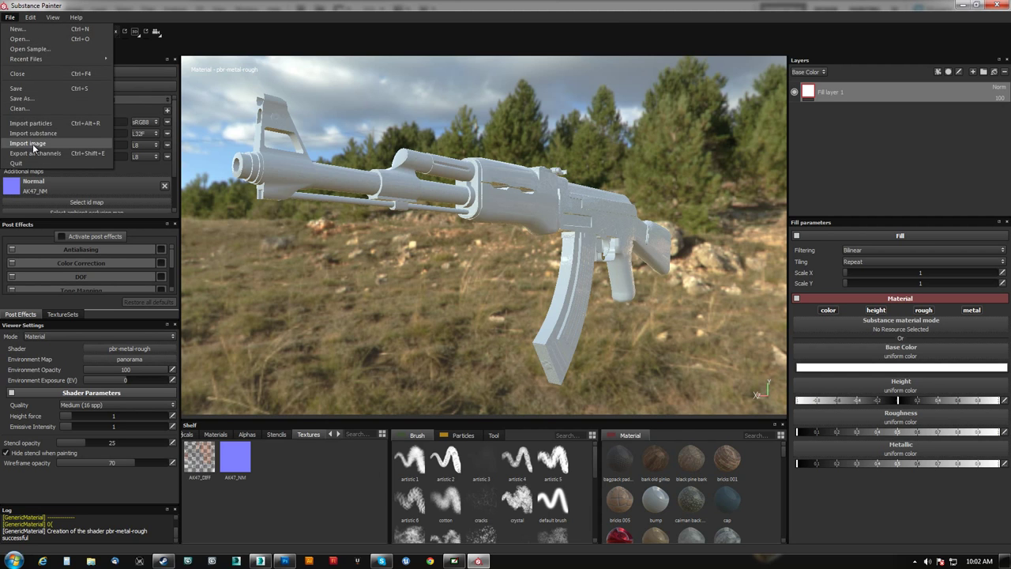
{"action": "left_click", "coordinate": [35, 150]}
{"action": "left_click", "coordinate": [122, 97]}
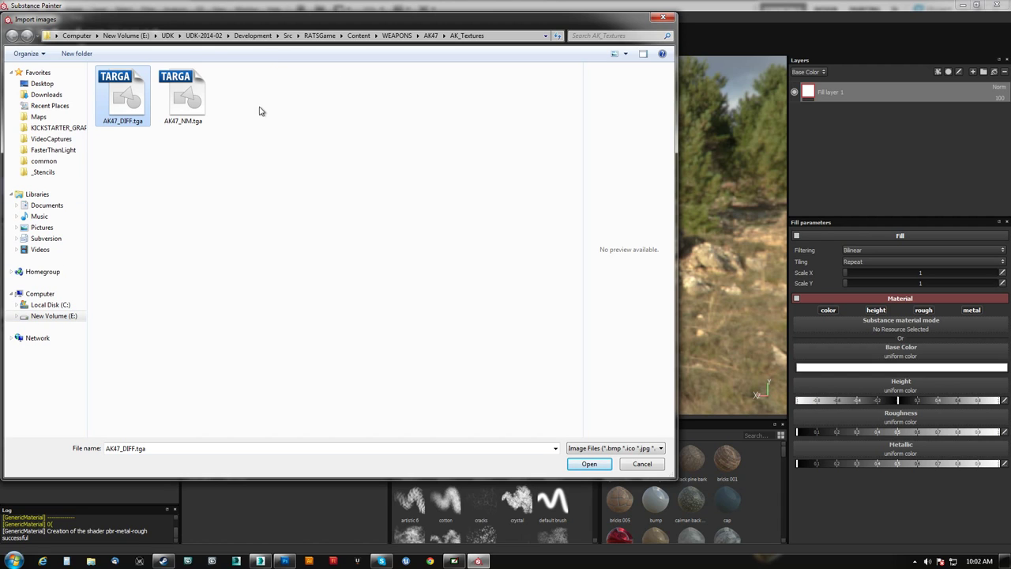
{"action": "left_click", "coordinate": [43, 107]}
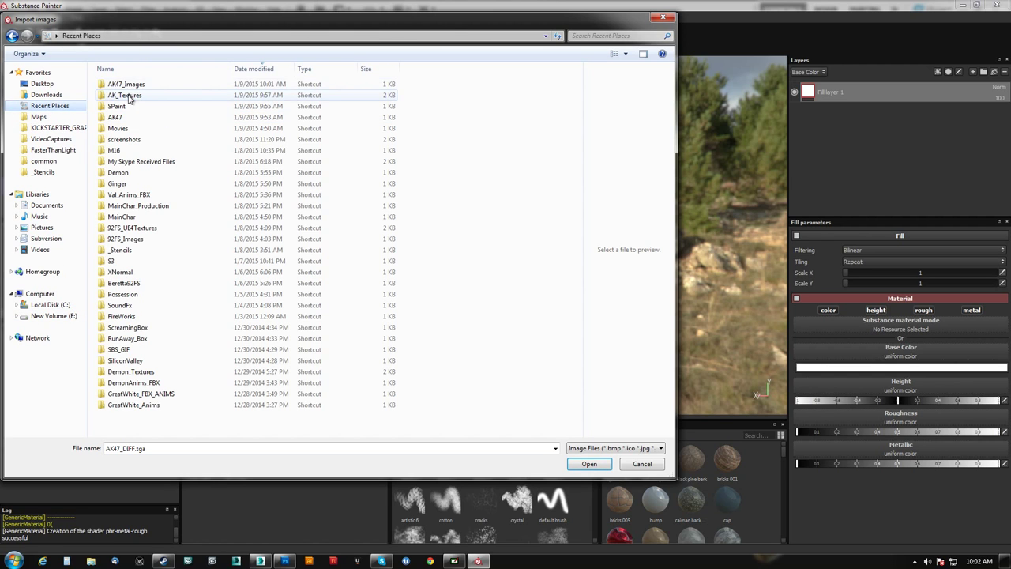
{"action": "double_click", "coordinate": [128, 94]}
{"action": "key", "text": "ctrl+a"}
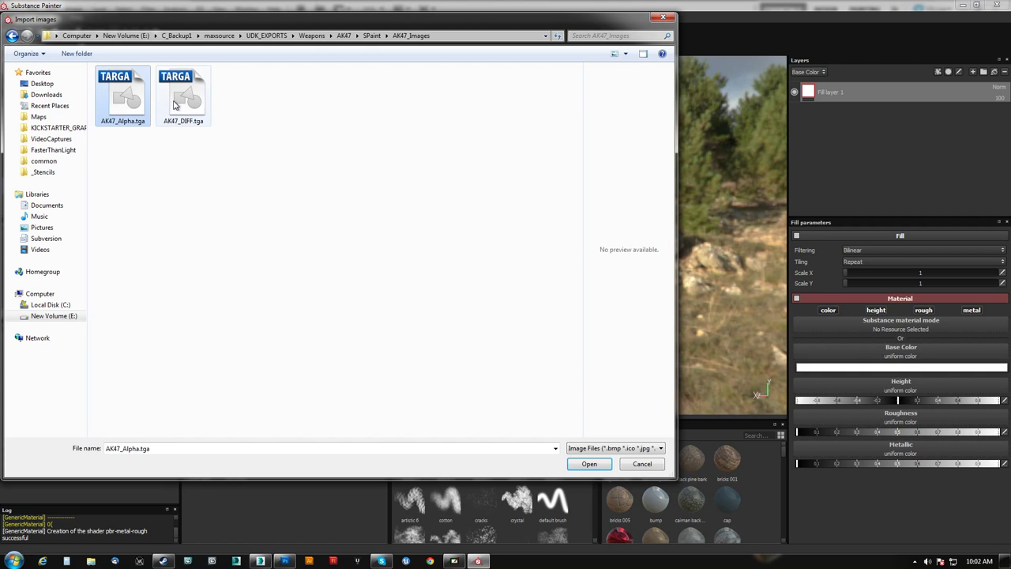
{"action": "left_click", "coordinate": [589, 464]}
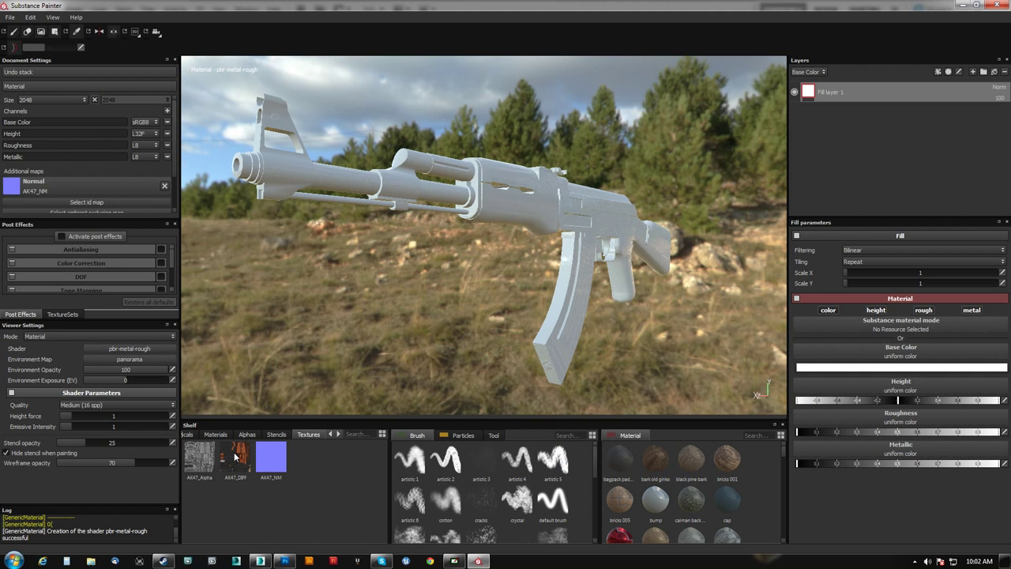
Assign the AK47_DIFF texture to the fill layer's Base Color and the AK47_Alpha texture to its Roughness.
{"action": "left_click_drag", "start_coordinate": [238, 460], "coordinate": [920, 367]}
{"action": "left_click_drag", "start_coordinate": [617, 304], "coordinate": [553, 292], "text": "alt"}
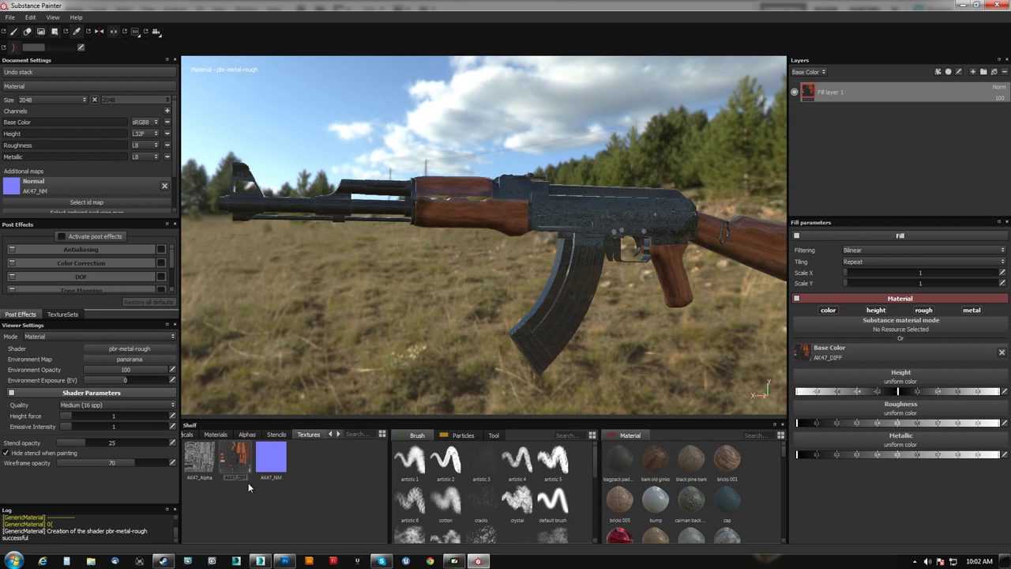
{"action": "left_click_drag", "start_coordinate": [198, 467], "coordinate": [940, 410]}
Examine how the roughness texture affects the rifle's wood and metal parts from several angles and distances.
{"action": "left_click_drag", "start_coordinate": [505, 261], "coordinate": [569, 265], "text": "alt"}
{"action": "middle_click_drag", "start_coordinate": [570, 264], "coordinate": [481, 294], "text": "alt"}
{"action": "left_click_drag", "start_coordinate": [480, 294], "coordinate": [453, 216], "text": "alt"}
{"action": "right_click_drag", "start_coordinate": [454, 216], "coordinate": [504, 437], "text": "alt"}
{"action": "left_click_drag", "start_coordinate": [506, 437], "coordinate": [552, 260], "text": "alt"}
{"action": "left_click_drag", "start_coordinate": [414, 265], "coordinate": [555, 264], "text": "alt"}
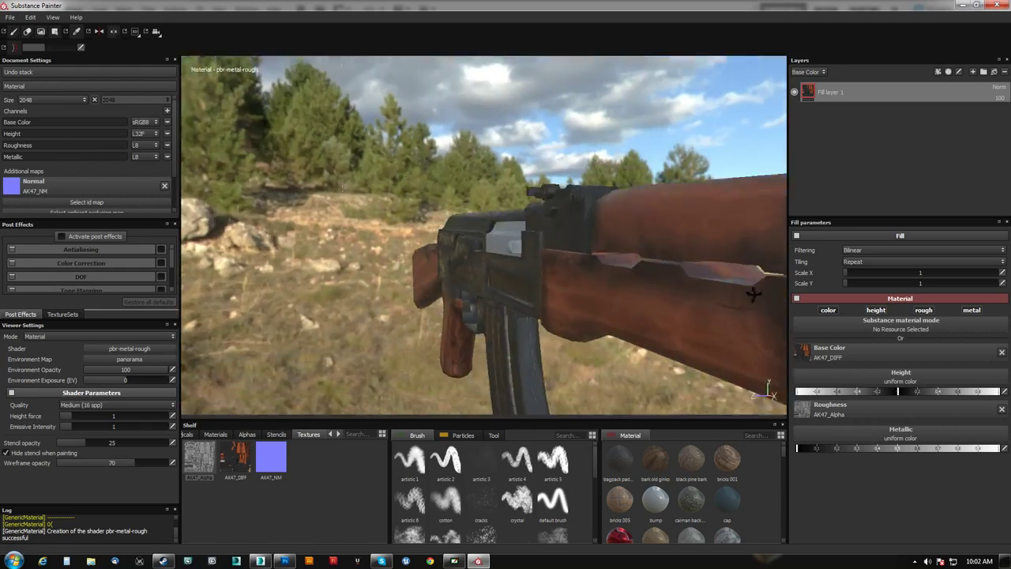
{"action": "left_click_drag", "start_coordinate": [754, 295], "coordinate": [803, 293], "text": "alt"}
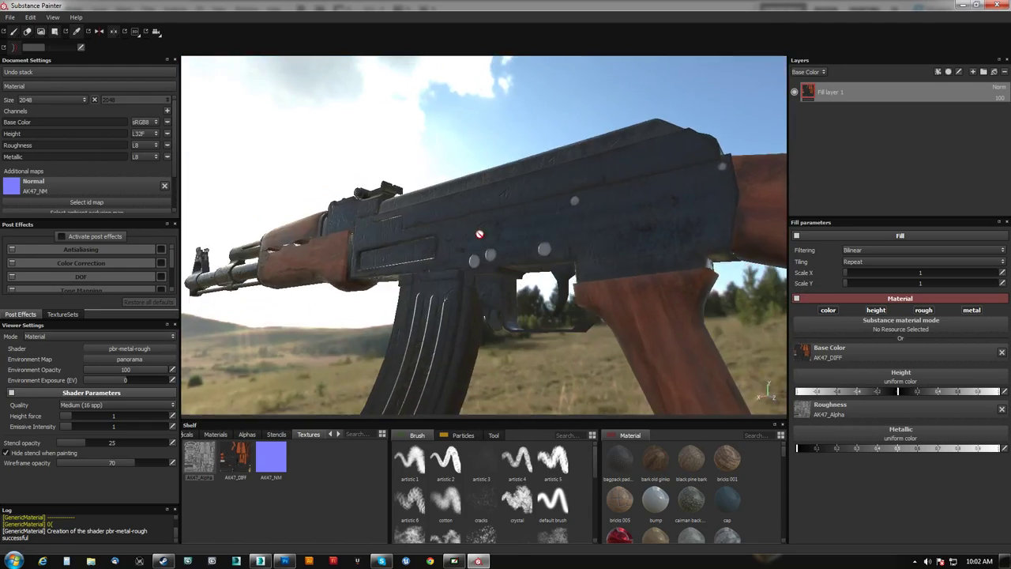
{"action": "right_click_drag", "start_coordinate": [516, 495], "coordinate": [537, 290], "text": "alt"}
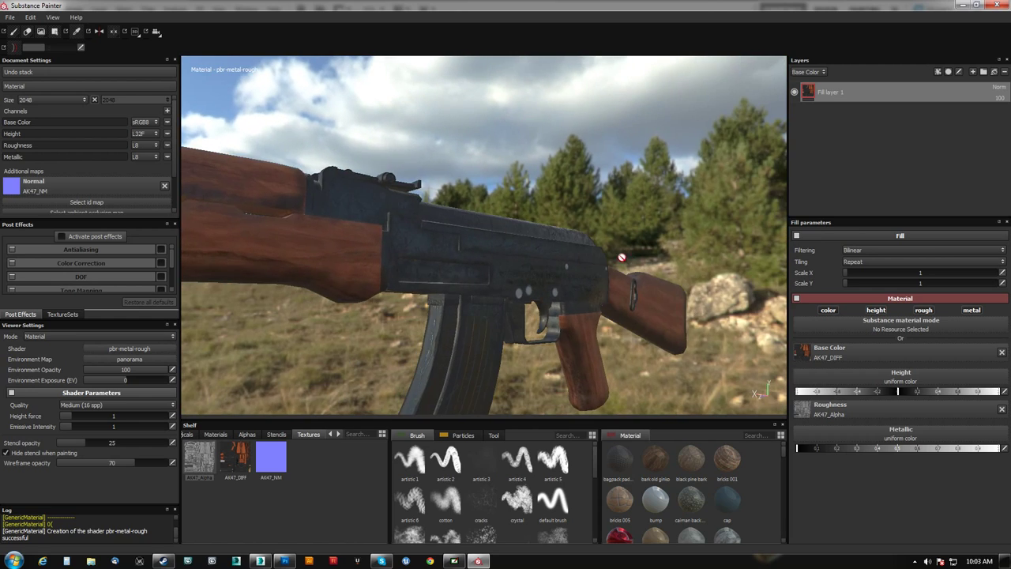
Assign the AK47_Alpha texture to the fill layer's Metallic channel.
{"action": "left_click_drag", "start_coordinate": [622, 258], "coordinate": [474, 232], "text": "alt"}
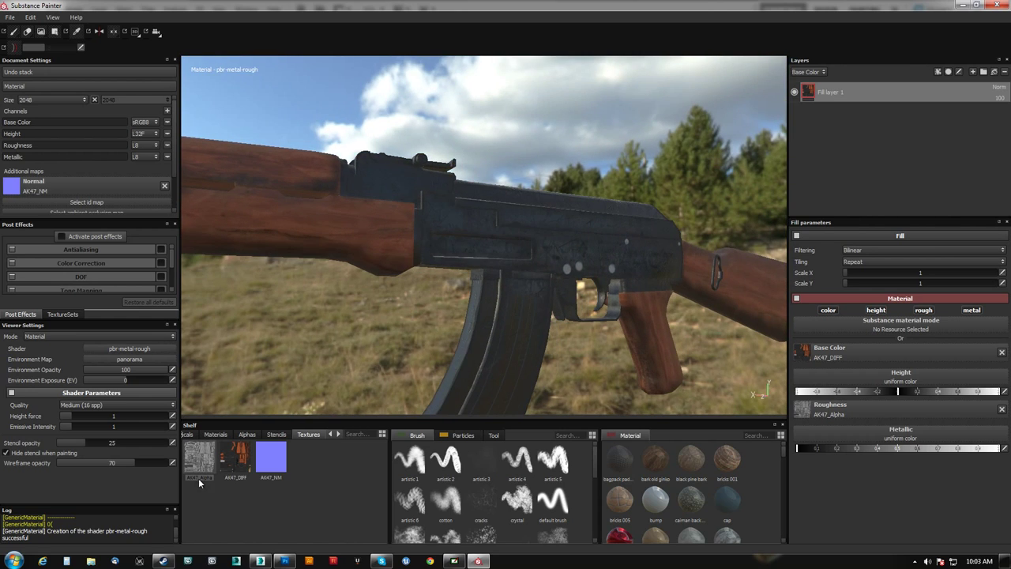
{"action": "left_click_drag", "start_coordinate": [831, 440], "coordinate": [855, 435]}
{"action": "left_click_drag", "start_coordinate": [399, 267], "coordinate": [435, 269], "text": "alt"}
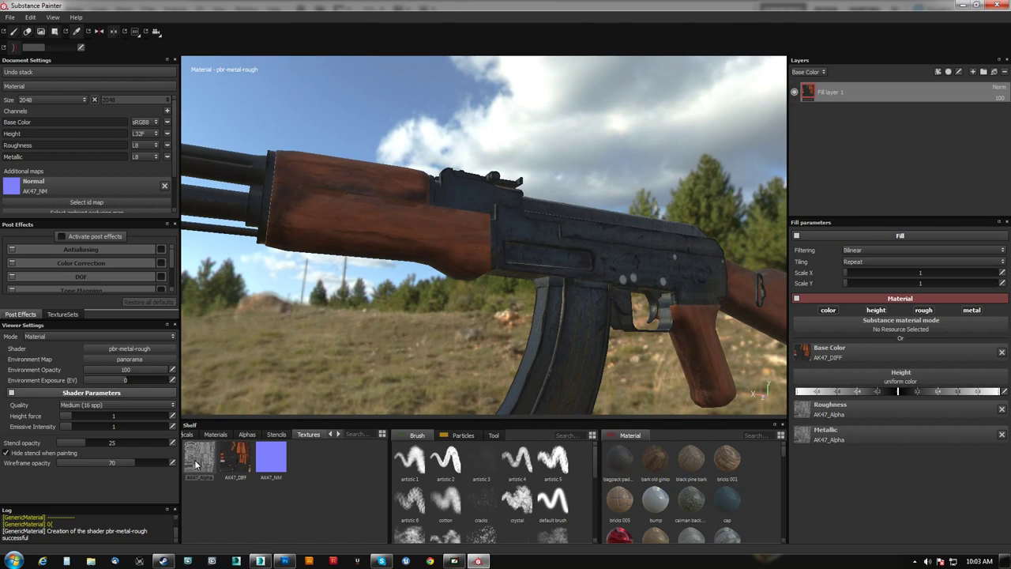
Switch to Photoshop and inspect the gray values of the wood areas in the alpha image, up close and in full.
{"action": "left_click", "coordinate": [284, 561]}
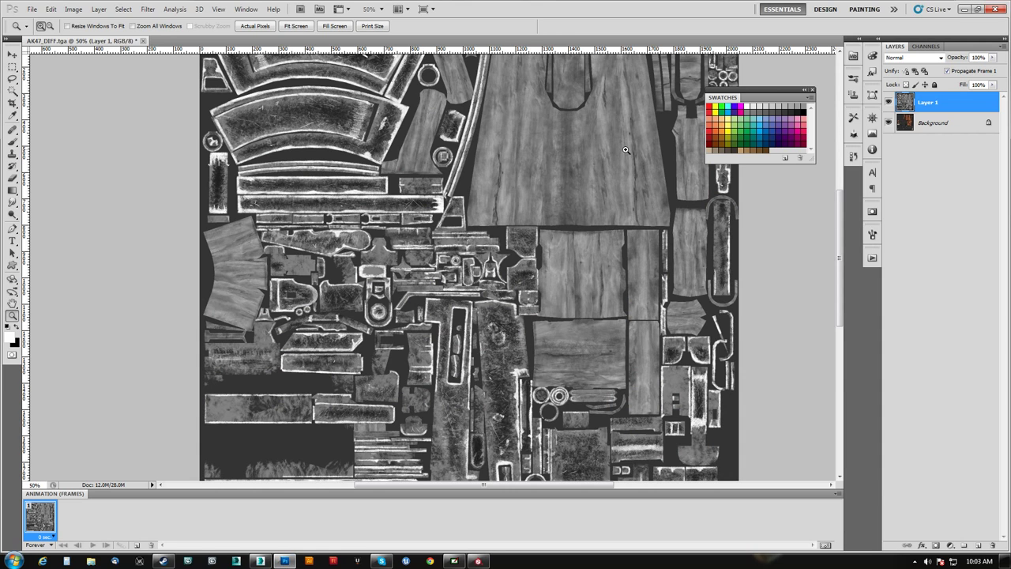
{"action": "left_click_drag", "start_coordinate": [569, 154], "coordinate": [490, 275]}
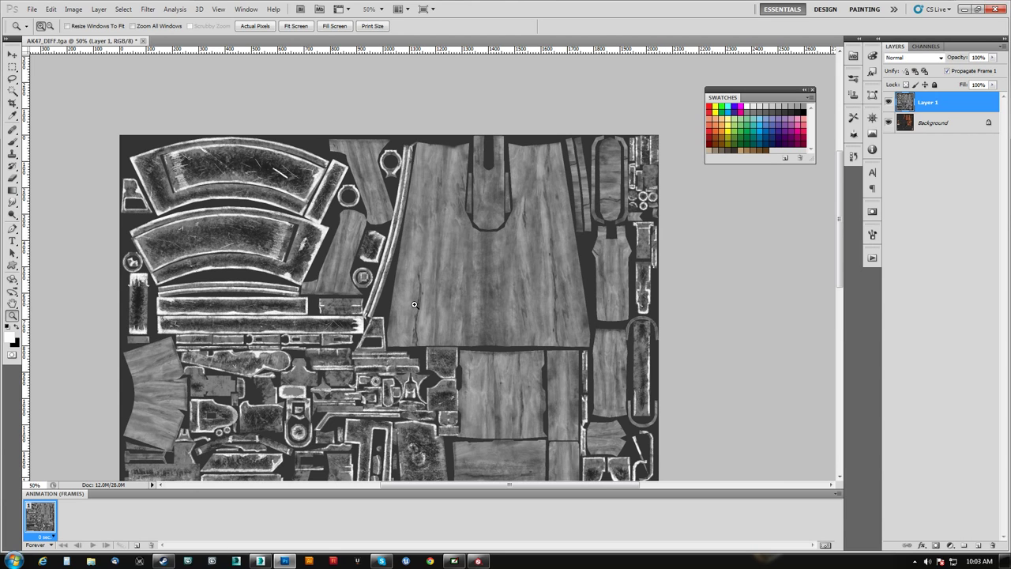
{"action": "left_click_drag", "start_coordinate": [489, 337], "coordinate": [513, 353]}
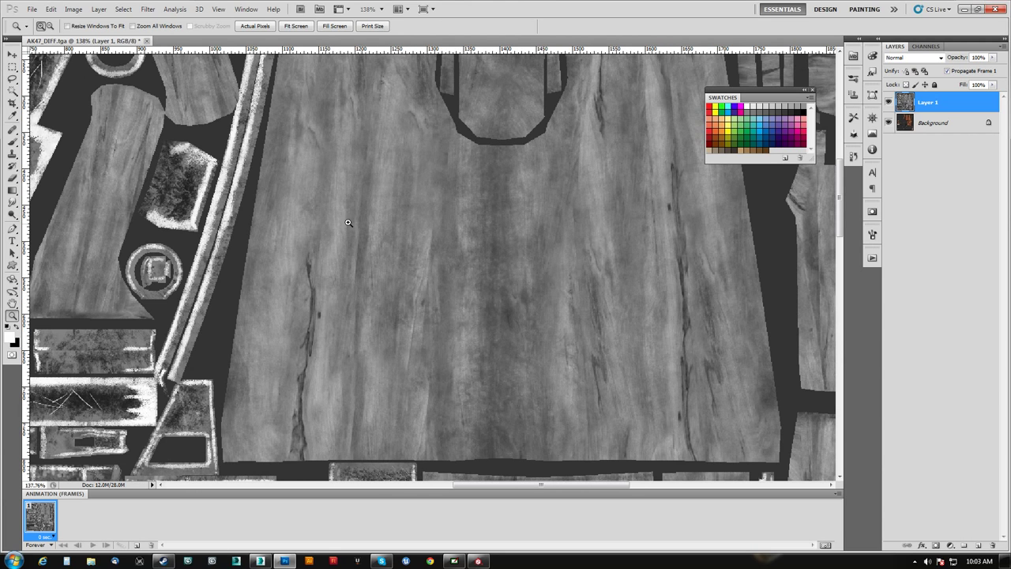
{"action": "scroll", "coordinate": [447, 283], "scroll_direction": "down", "scroll_amount": 5}
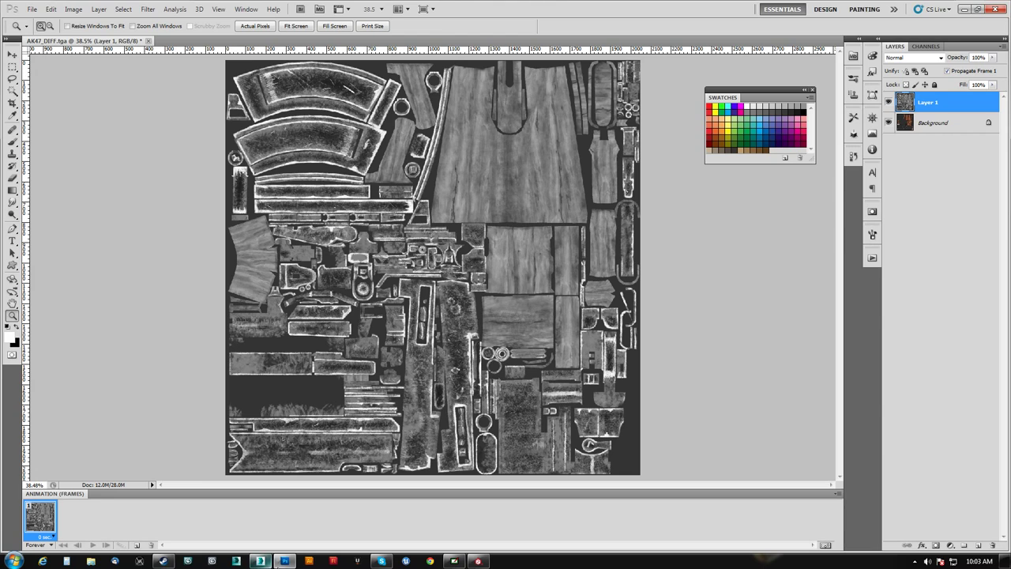
Switch back to Substance Painter, add a new layer above Fill layer 1 and name it Metallic.
{"action": "left_click", "coordinate": [478, 561]}
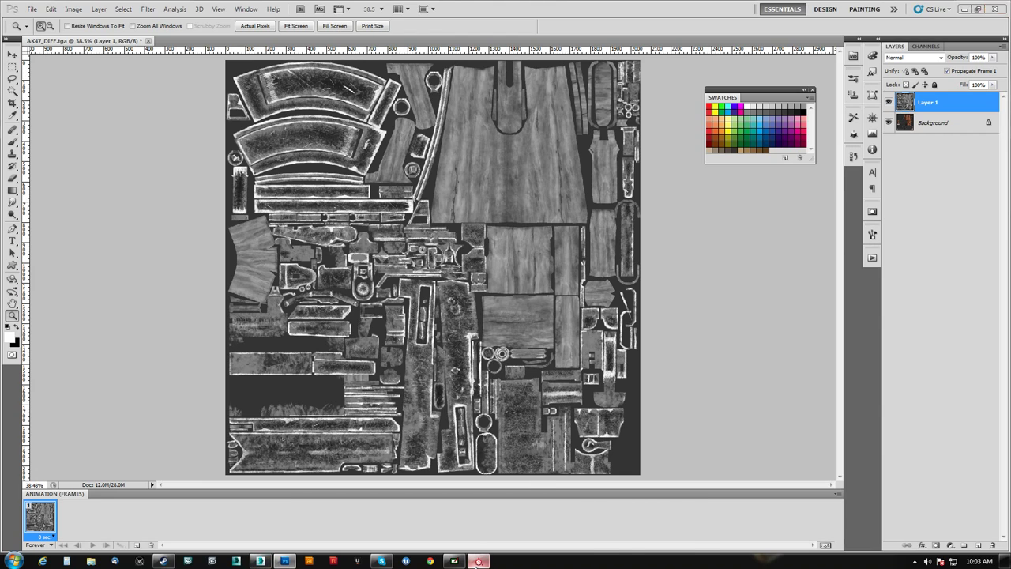
{"action": "left_click_drag", "start_coordinate": [490, 247], "coordinate": [564, 266], "text": "alt"}
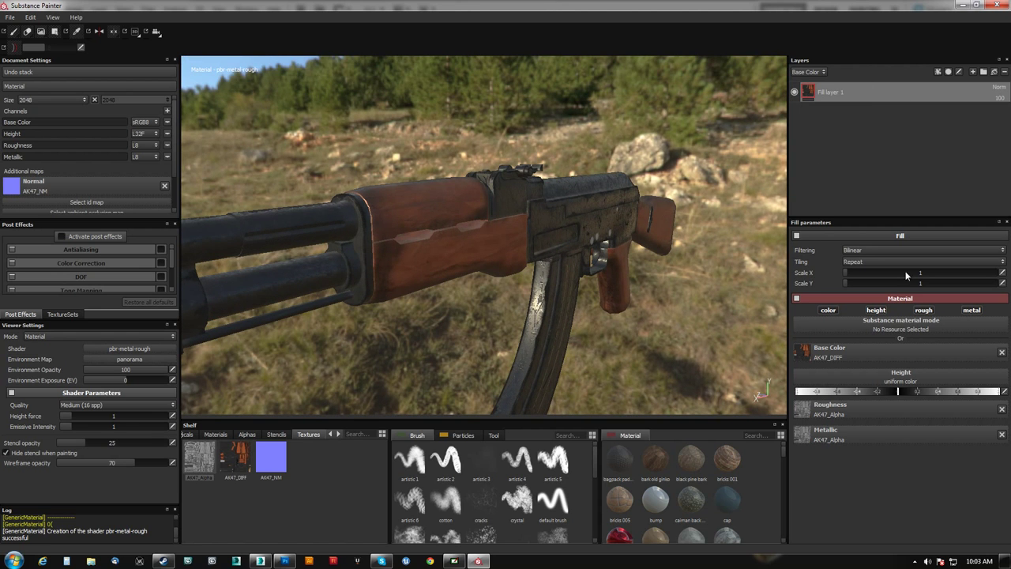
{"action": "left_click", "coordinate": [974, 72]}
{"action": "double_click", "coordinate": [826, 93]}
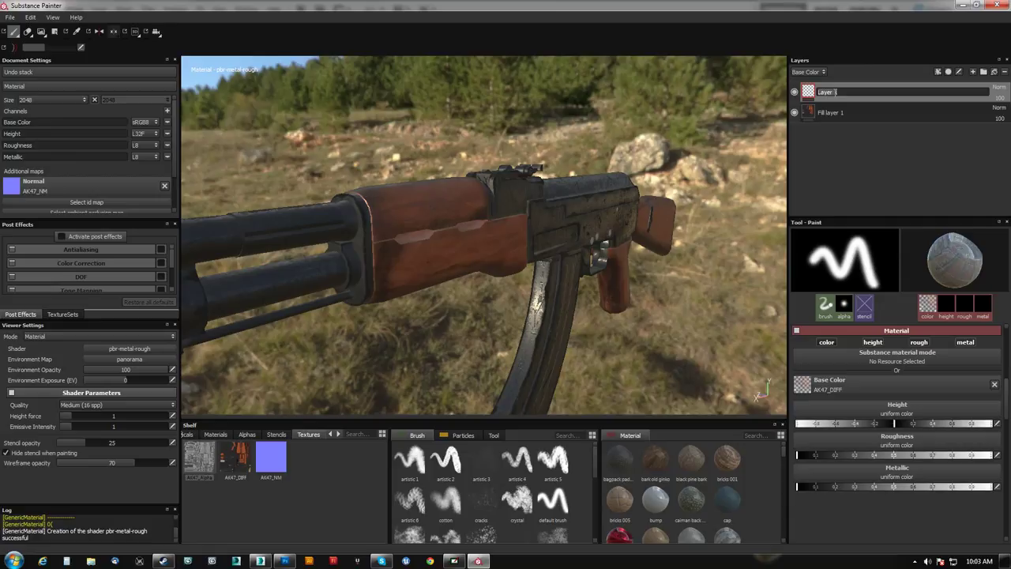
{"action": "type", "text": "Metallic"}
{"action": "key", "text": "Return"}
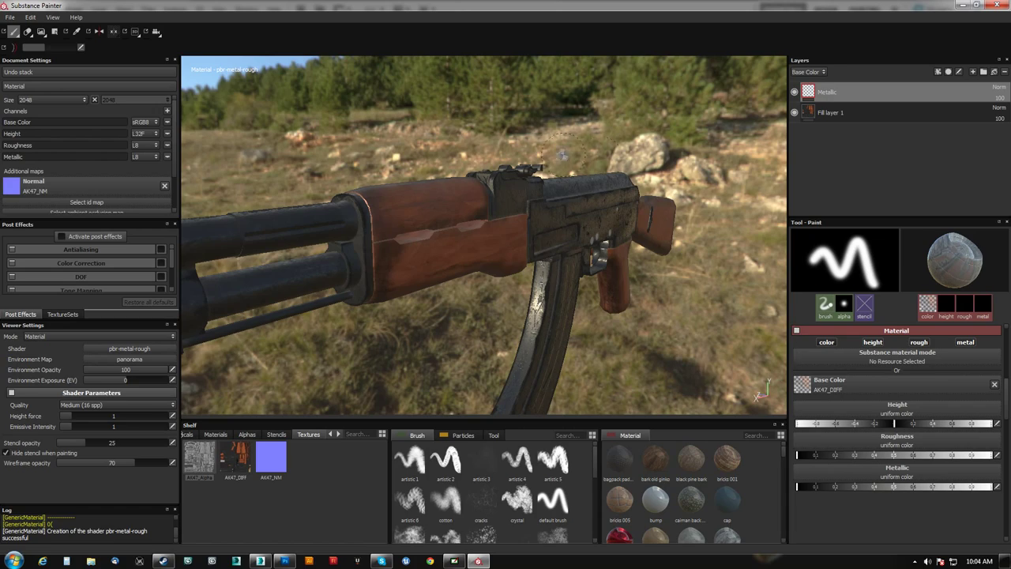
Fill the rifle's lower wooden handguard with black on the Metallic layer using the Geometry Decal tool.
{"action": "left_click_drag", "start_coordinate": [553, 214], "coordinate": [512, 196], "text": "alt"}
{"action": "right_click_drag", "start_coordinate": [512, 197], "coordinate": [546, 264], "text": "alt"}
{"action": "left_click_drag", "start_coordinate": [546, 264], "coordinate": [531, 315], "text": "alt"}
{"action": "right_click_drag", "start_coordinate": [531, 315], "coordinate": [521, 183], "text": "alt"}
{"action": "left_click_drag", "start_coordinate": [522, 182], "coordinate": [419, 240], "text": "alt"}
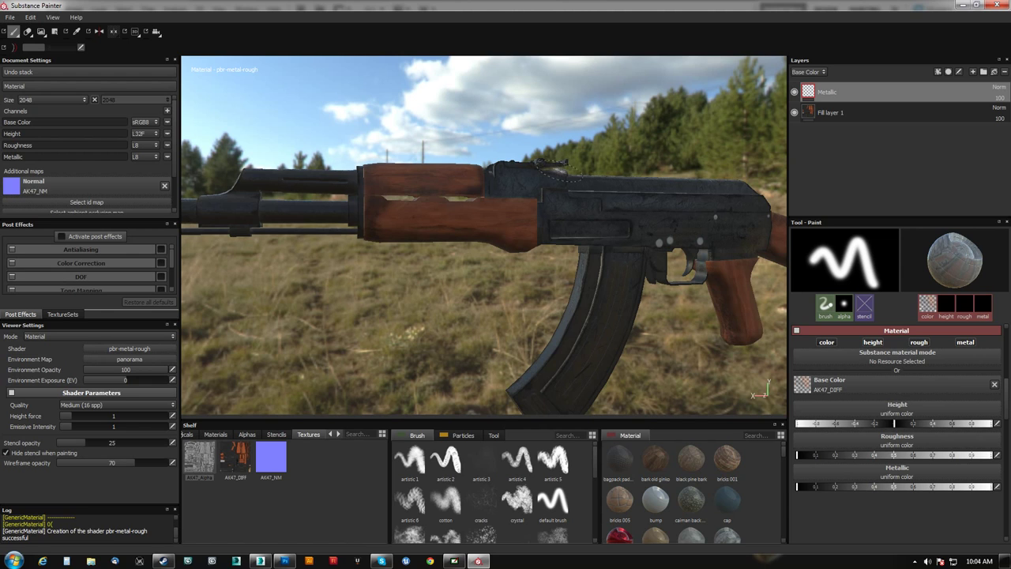
{"action": "key", "text": "4"}
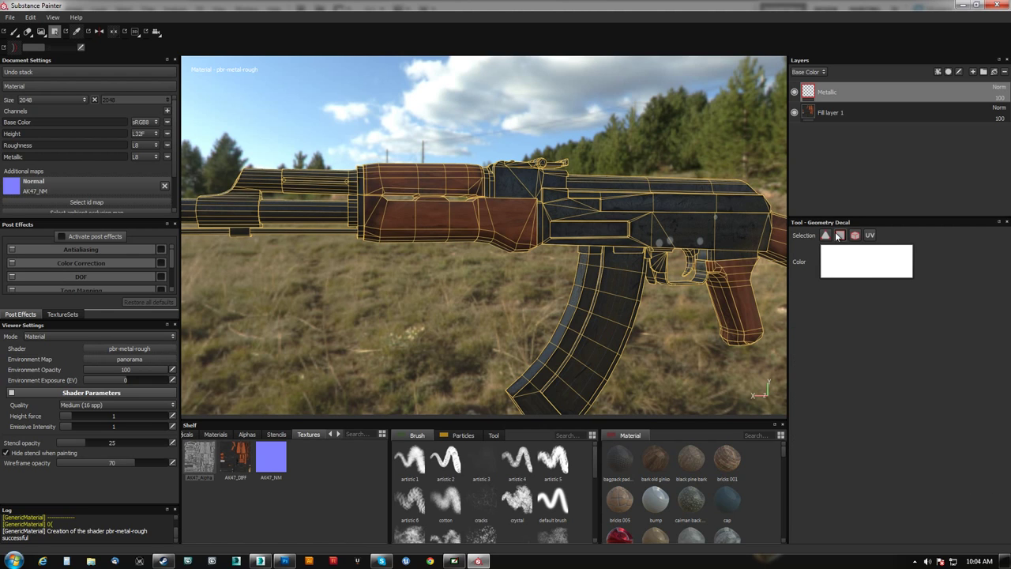
{"action": "left_click", "coordinate": [845, 265]}
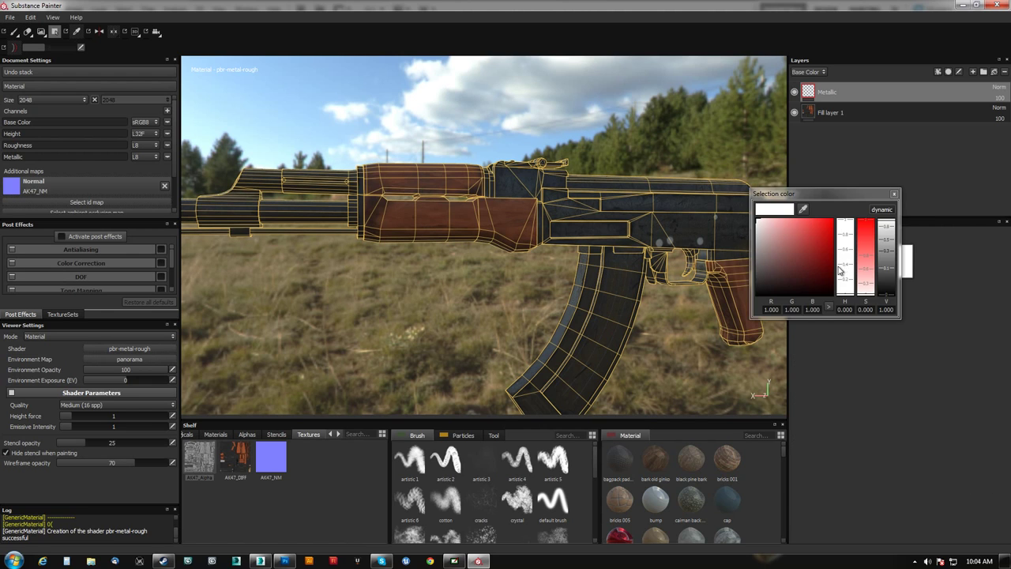
{"action": "left_click", "coordinate": [895, 195]}
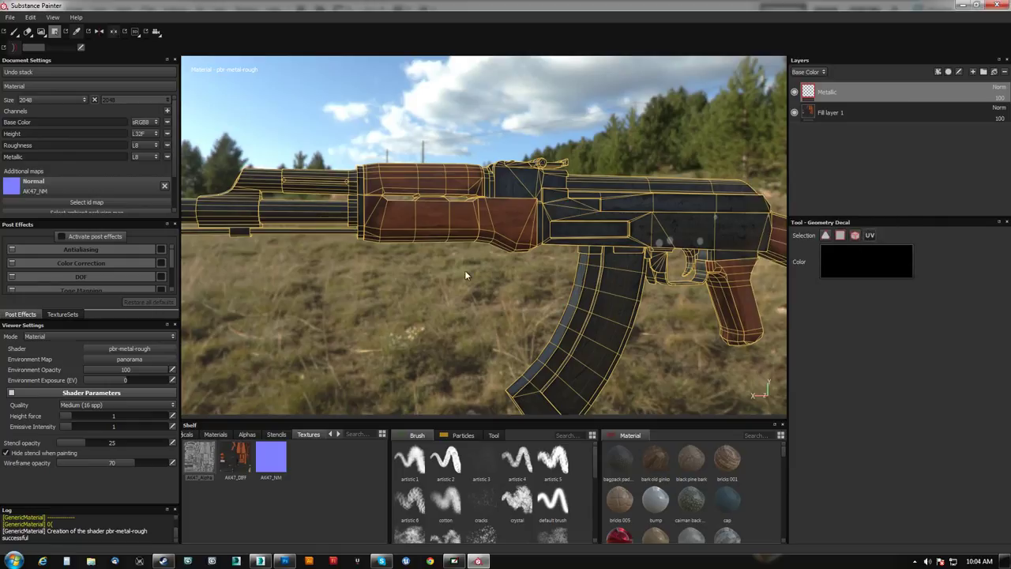
{"action": "left_click", "coordinate": [428, 246]}
{"action": "left_click", "coordinate": [494, 231]}
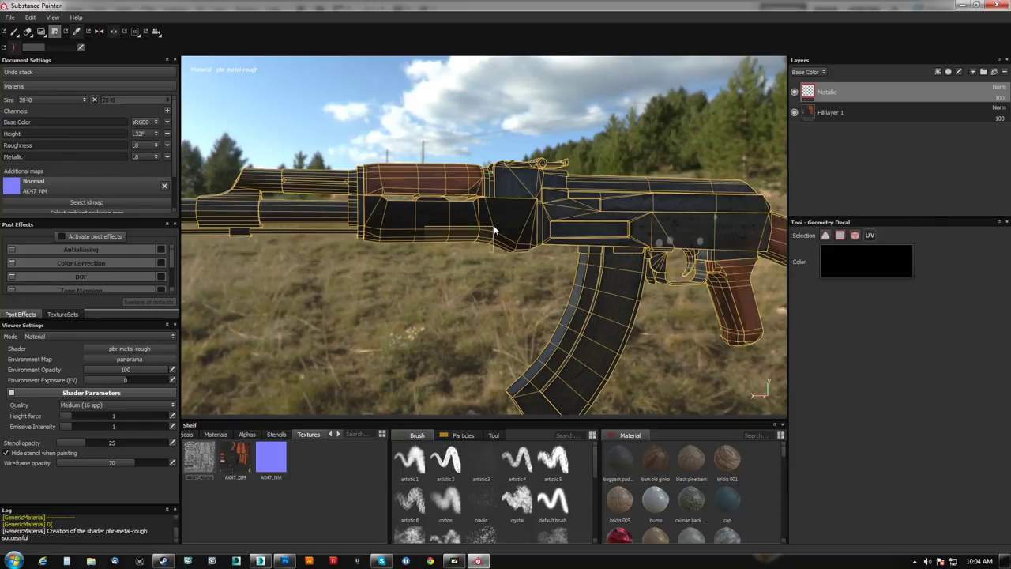
{"action": "left_click", "coordinate": [489, 229]}
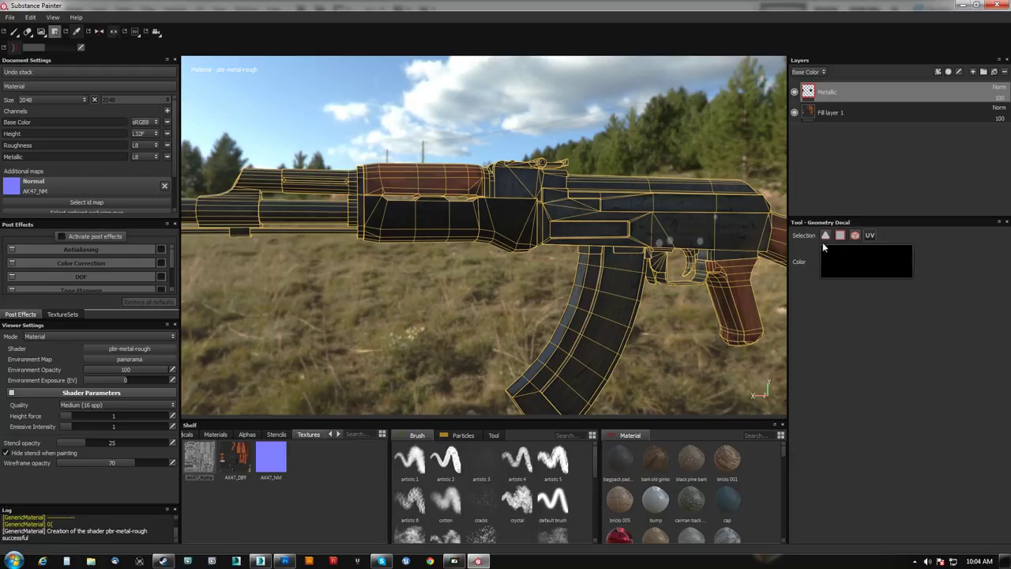
Turn off the color, height and rough channels in the Paint tool's material, keeping only metal active.
{"action": "key", "text": "1"}
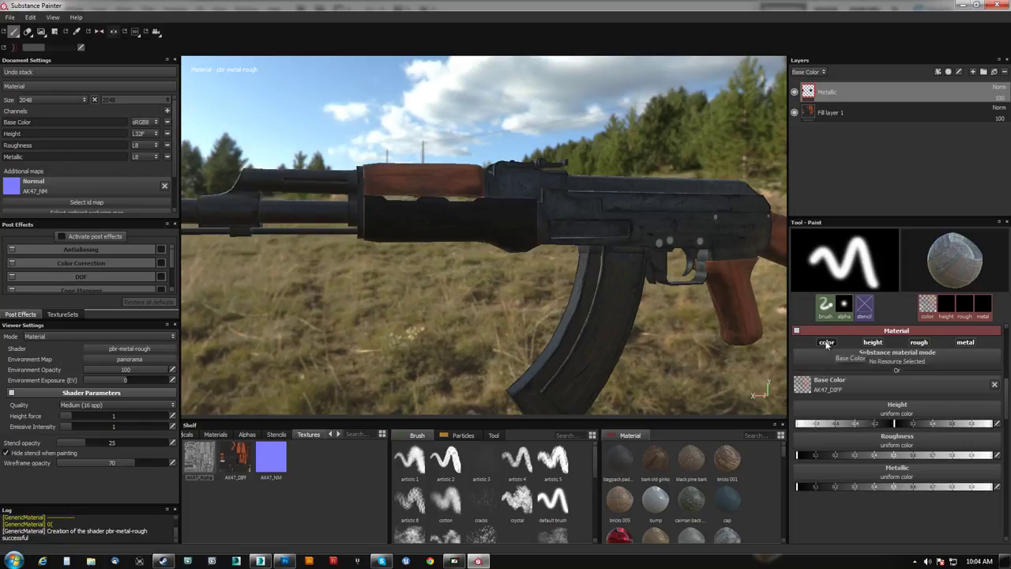
{"action": "left_click", "coordinate": [826, 342]}
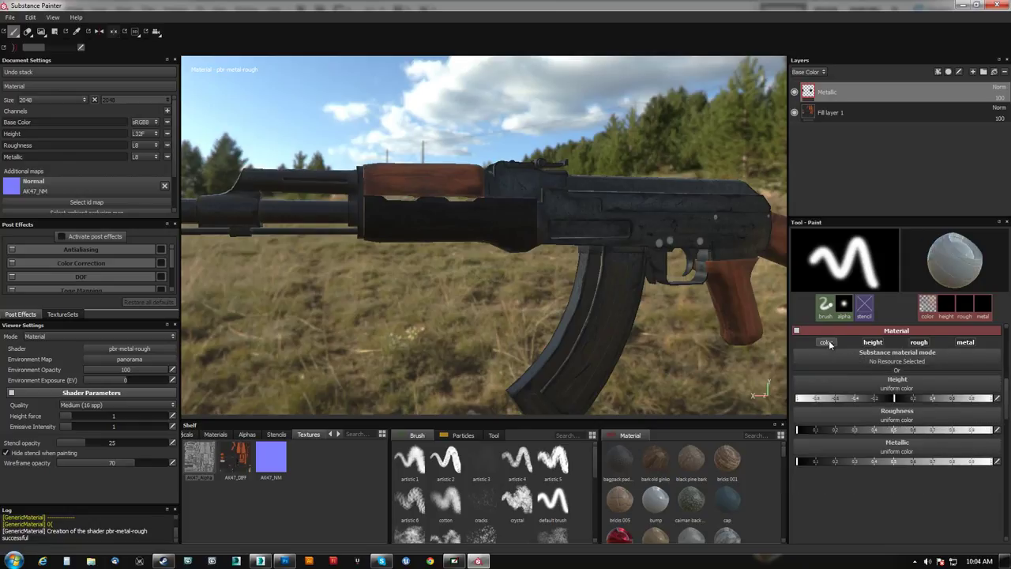
{"action": "left_click", "coordinate": [873, 342]}
{"action": "left_click", "coordinate": [919, 342]}
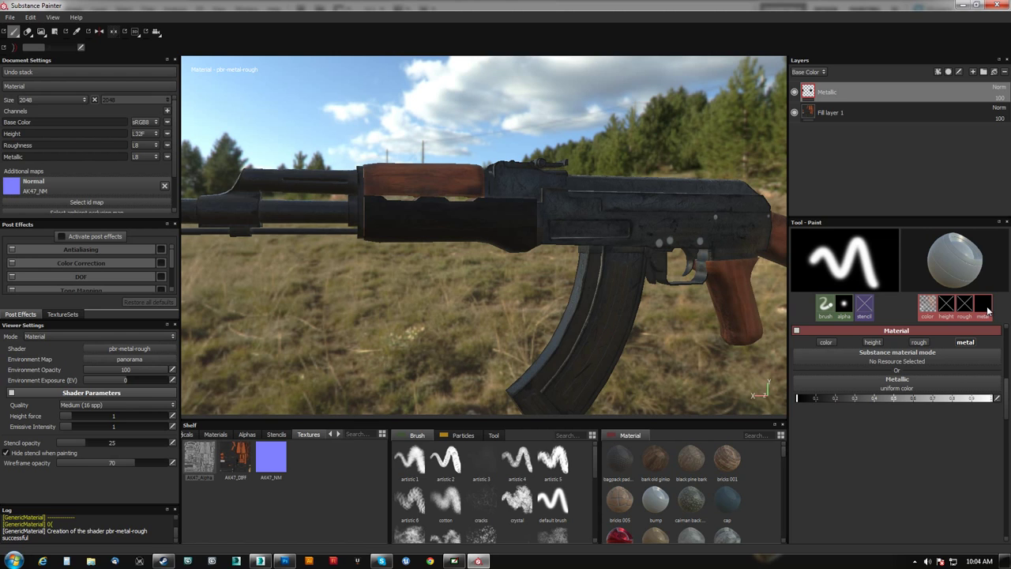
Fill the rifle's upper wooden handguard with black on the Metallic layer using the Geometry Decal tool.
{"action": "key", "text": "4"}
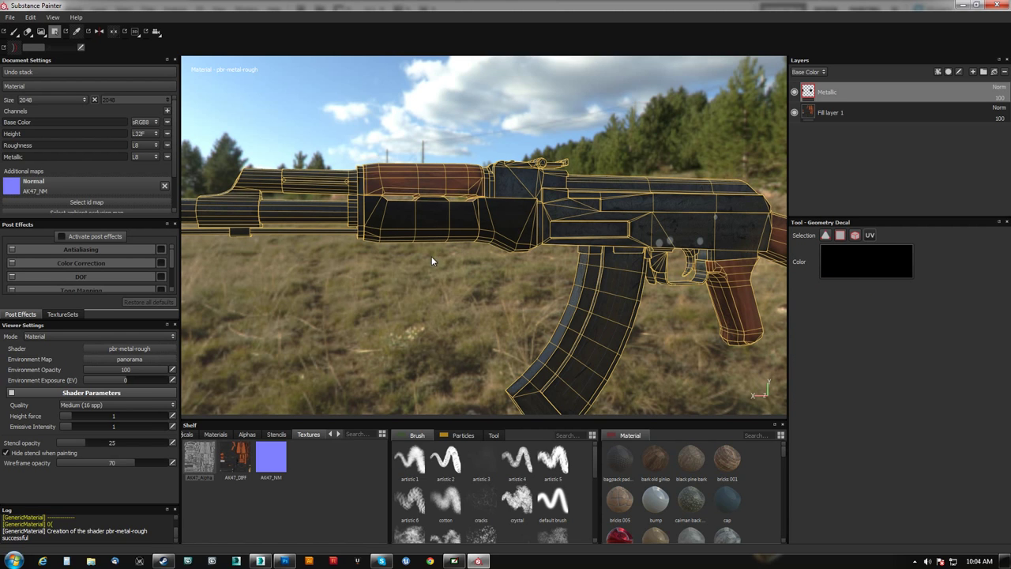
{"action": "left_click_drag", "start_coordinate": [397, 134], "coordinate": [460, 183]}
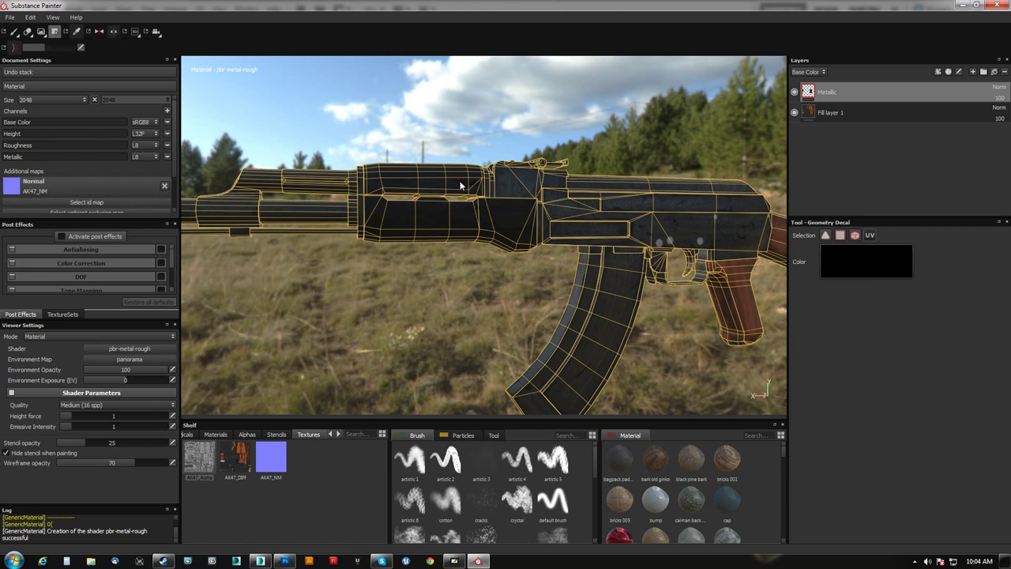
{"action": "middle_click_drag", "start_coordinate": [437, 226], "coordinate": [474, 223], "text": "alt"}
{"action": "left_click_drag", "start_coordinate": [474, 224], "coordinate": [403, 342], "text": "alt"}
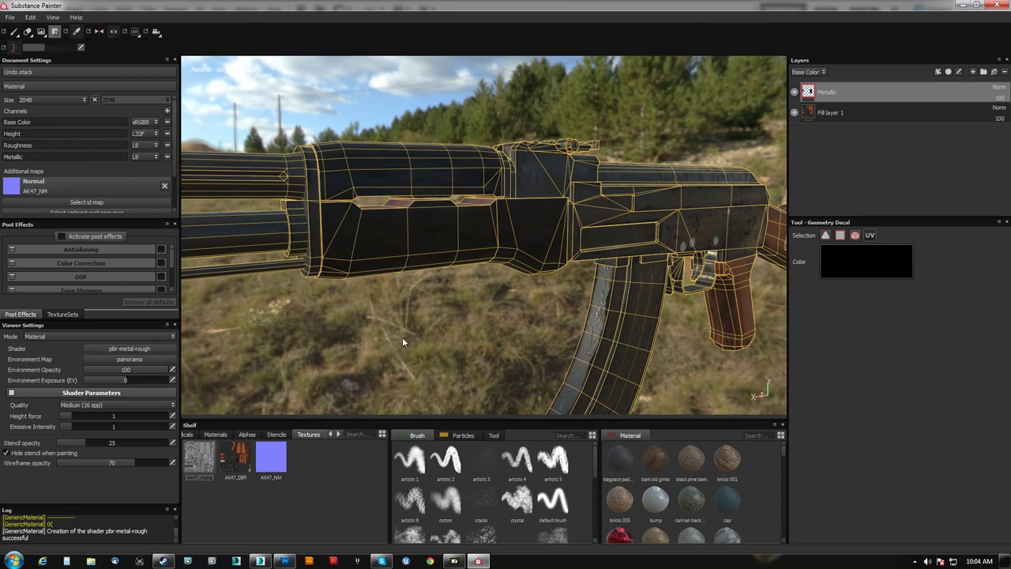
{"action": "left_click_drag", "start_coordinate": [503, 311], "coordinate": [380, 320], "text": "alt"}
Check the filled handguards on the rifle without the wireframe and preview the Metallic layer's painted areas.
{"action": "key", "text": "1"}
{"action": "right_click_drag", "start_coordinate": [483, 324], "coordinate": [505, 156], "text": "alt"}
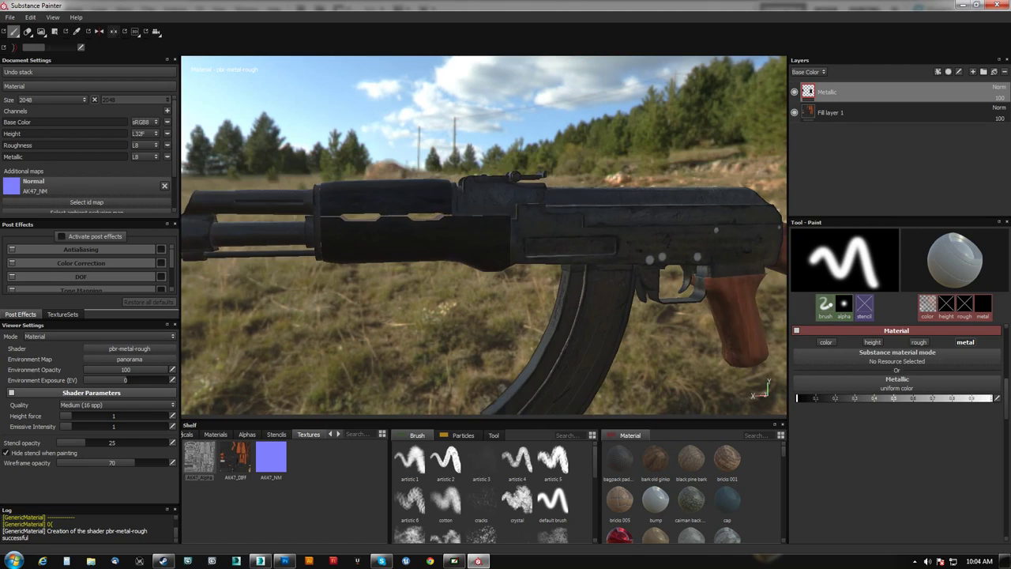
{"action": "left_click_drag", "start_coordinate": [524, 289], "coordinate": [553, 268], "text": "alt"}
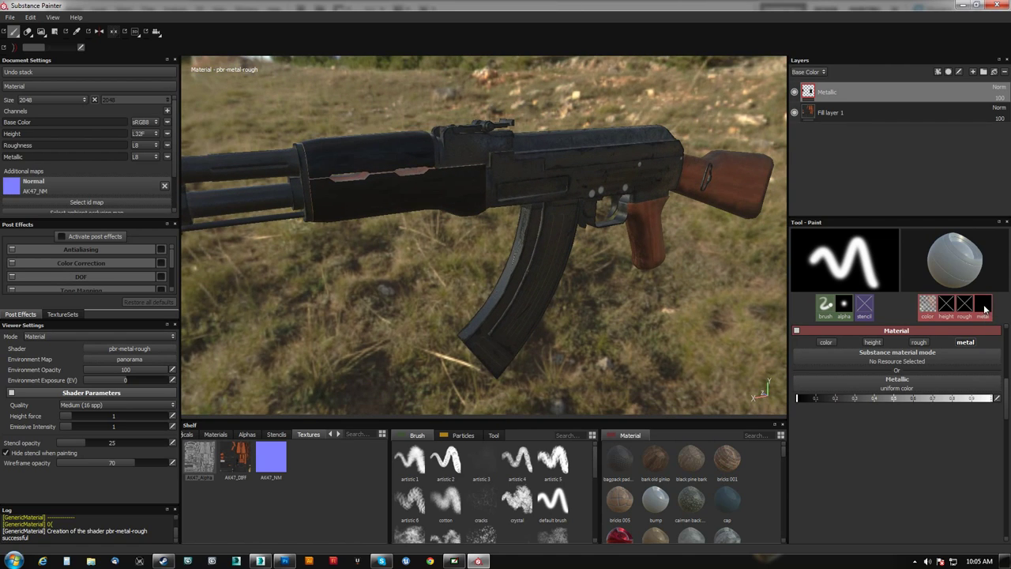
{"action": "key", "text": "4"}
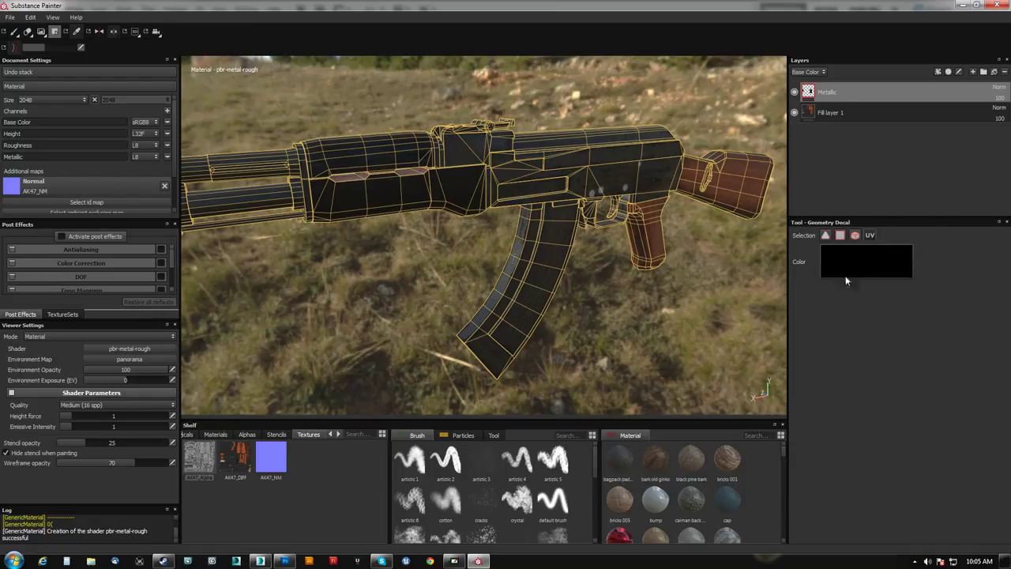
{"action": "mouse_move", "coordinate": [810, 96]}
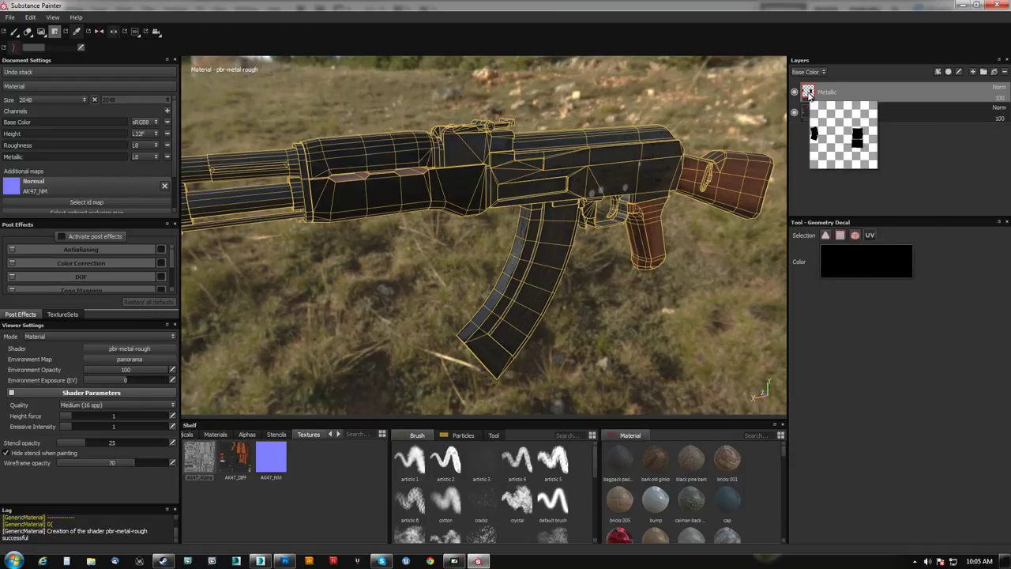
Try to copy the Metallic layer's content from the Base Color channel and paste it into the same layer's Metallic channel.
{"action": "right_click", "coordinate": [809, 96]}
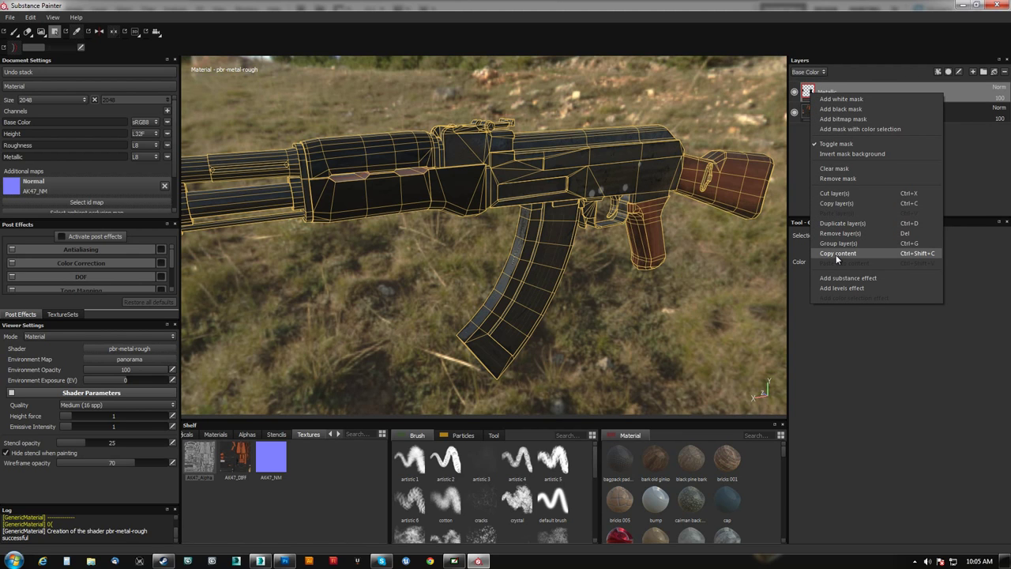
{"action": "left_click", "coordinate": [836, 255]}
{"action": "left_click", "coordinate": [808, 72]}
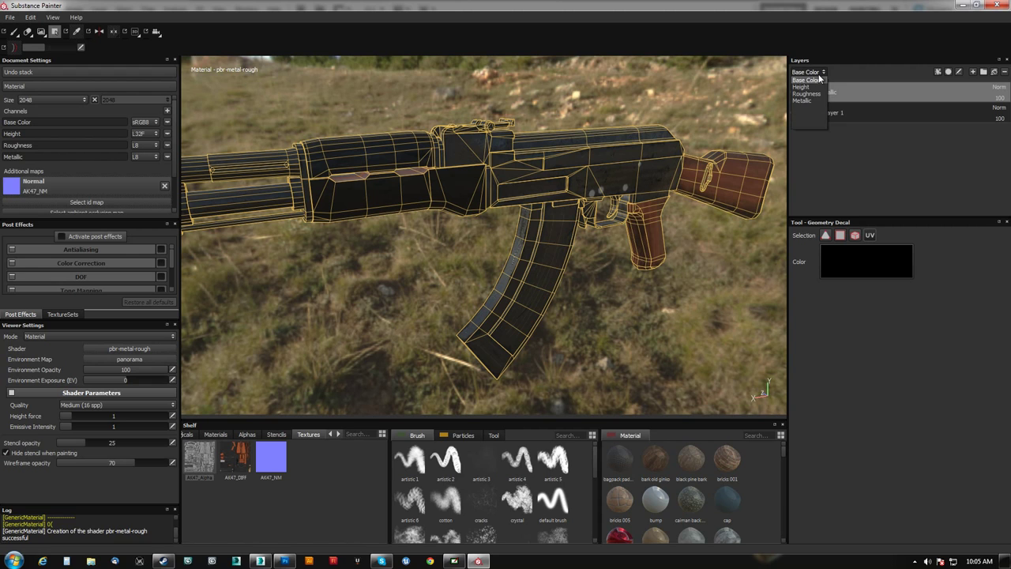
{"action": "left_click", "coordinate": [809, 101]}
{"action": "right_click", "coordinate": [809, 93]}
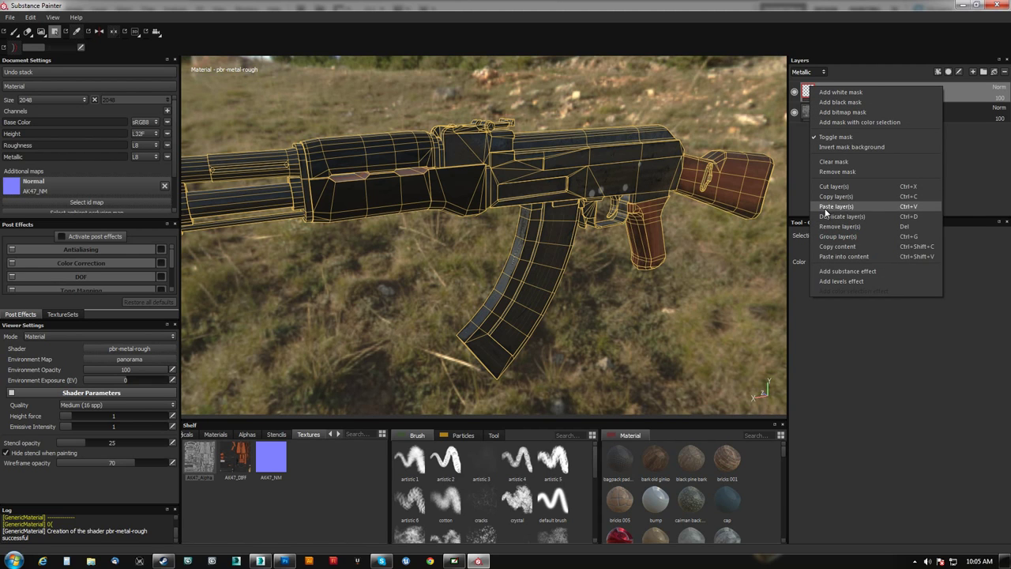
{"action": "left_click", "coordinate": [835, 257]}
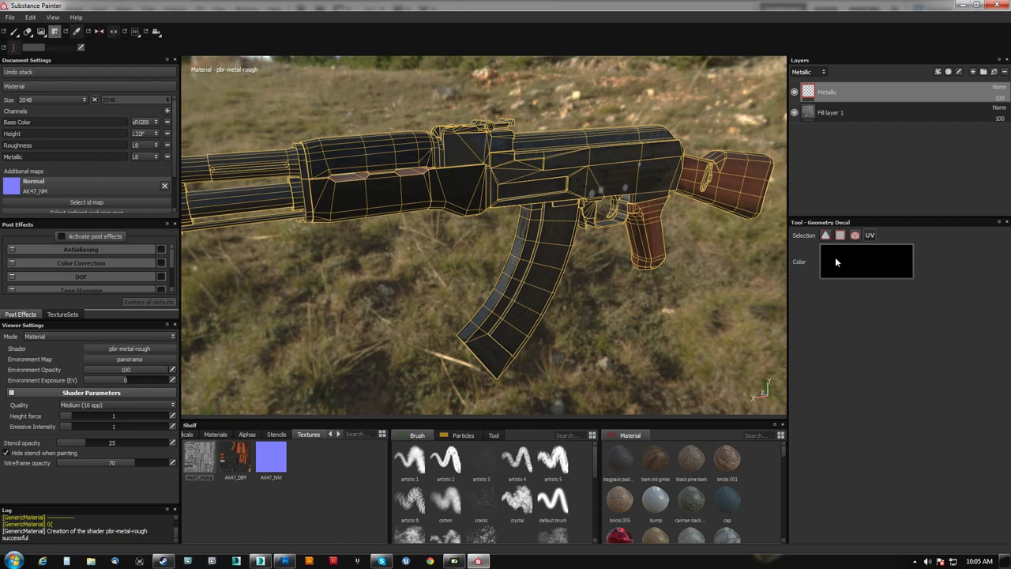
{"action": "right_click", "coordinate": [812, 95]}
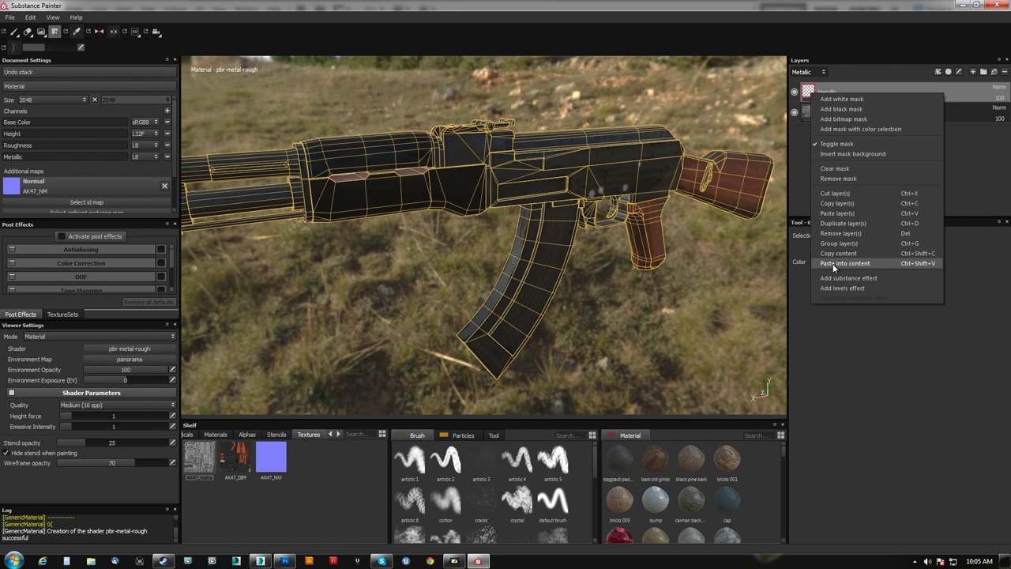
{"action": "left_click", "coordinate": [833, 262]}
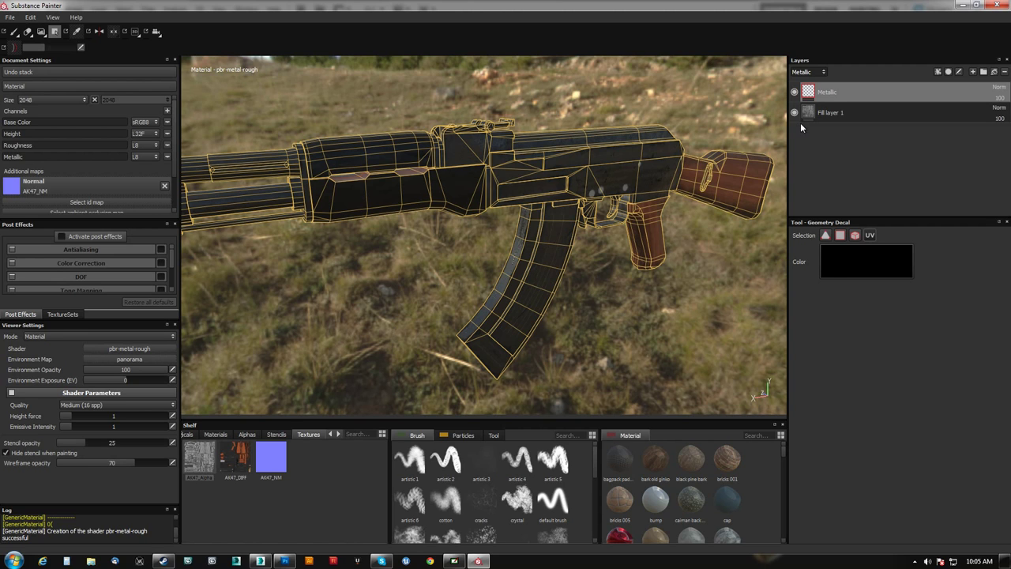
Set the Paint brush to UV alignment with hardness 1, and show the 3D and 2D views side by side.
{"action": "left_click_drag", "start_coordinate": [585, 207], "coordinate": [521, 244], "text": "alt"}
{"action": "middle_click_drag", "start_coordinate": [460, 229], "coordinate": [487, 227], "text": "alt"}
{"action": "left_click_drag", "start_coordinate": [488, 228], "coordinate": [455, 218], "text": "alt"}
{"action": "right_click_drag", "start_coordinate": [454, 218], "coordinate": [475, 314], "text": "alt"}
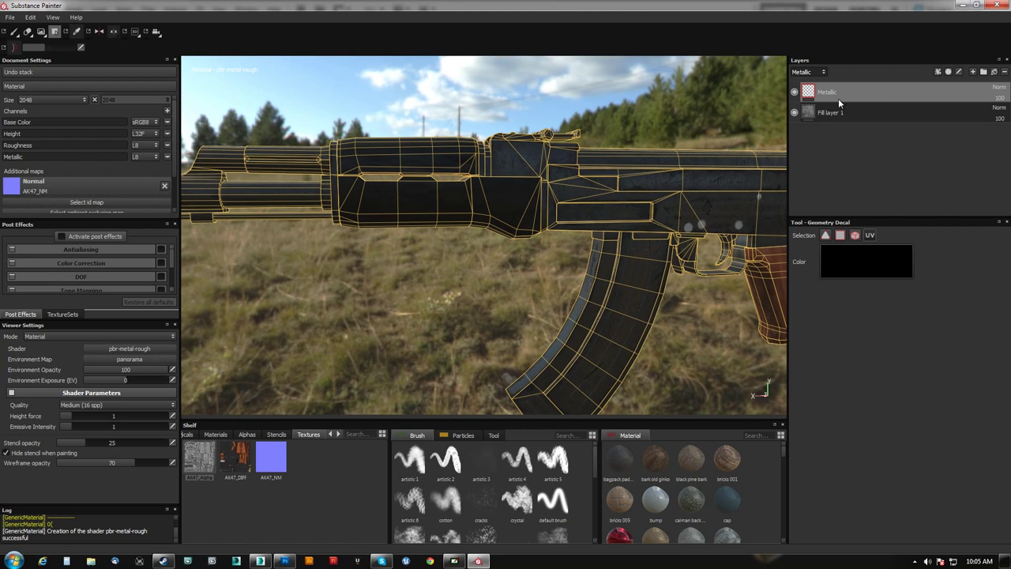
{"action": "key", "text": "1"}
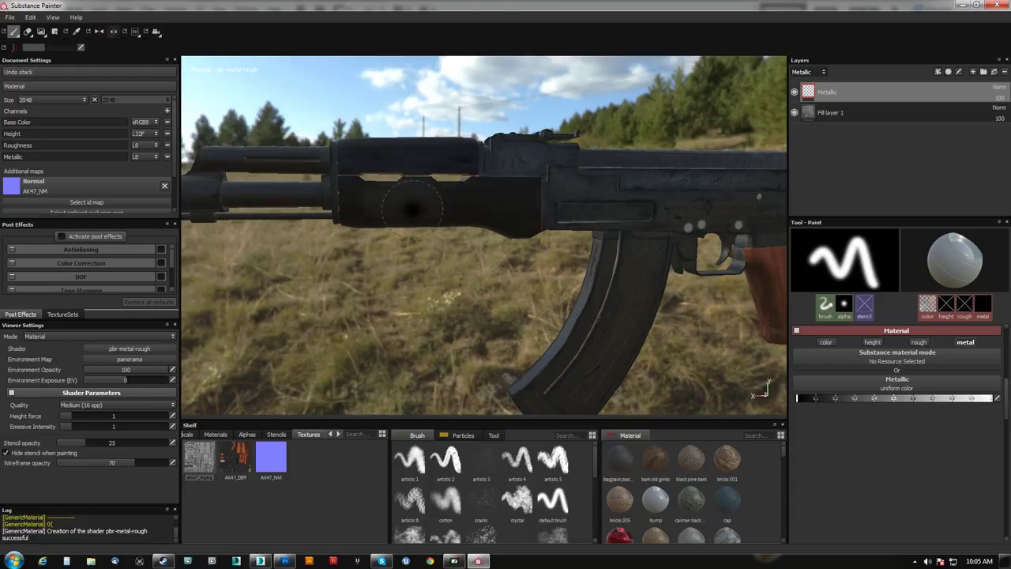
{"action": "scroll", "coordinate": [860, 440], "scroll_direction": "up", "scroll_amount": 5}
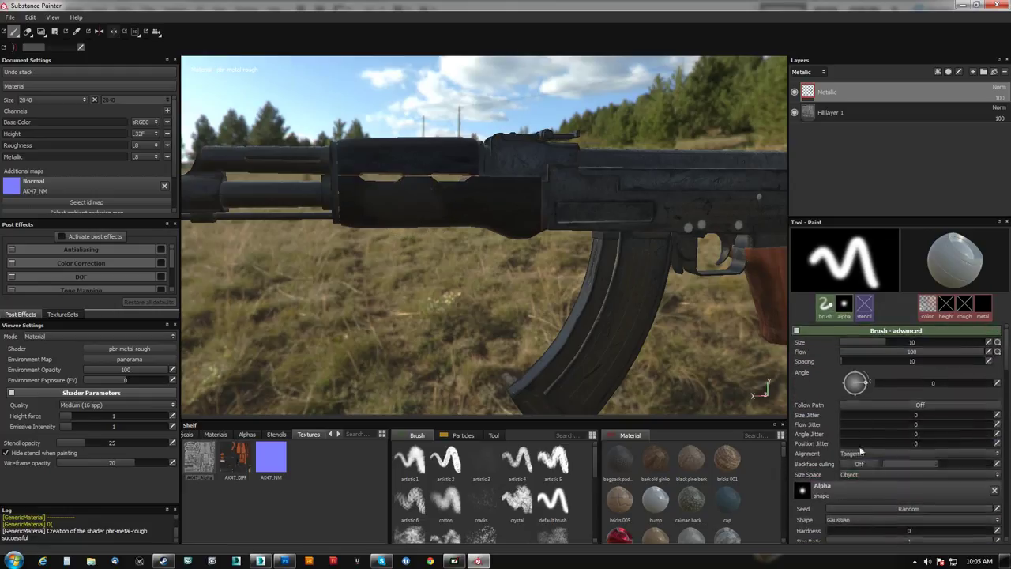
{"action": "left_click", "coordinate": [864, 455]}
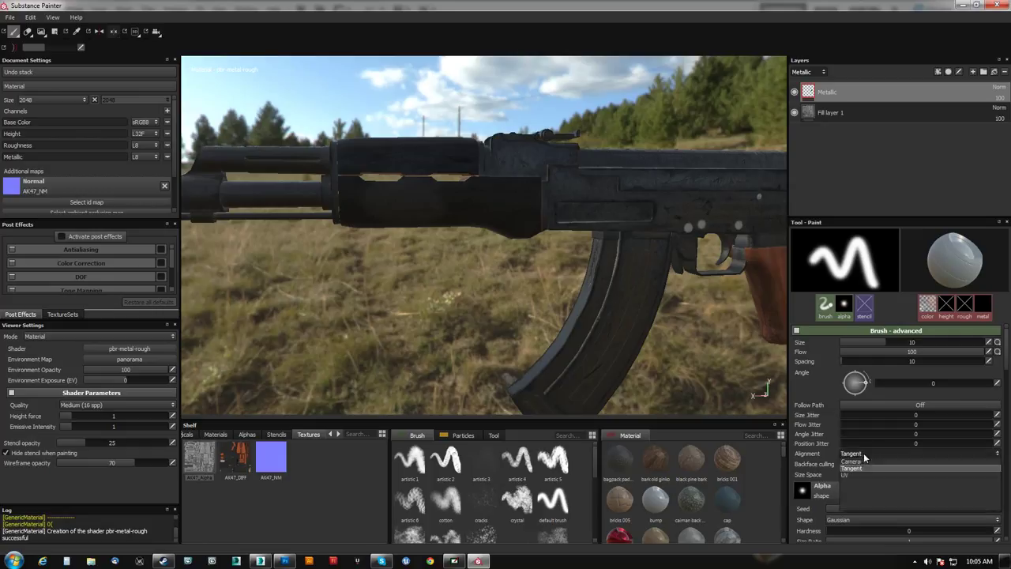
{"action": "left_click", "coordinate": [859, 474]}
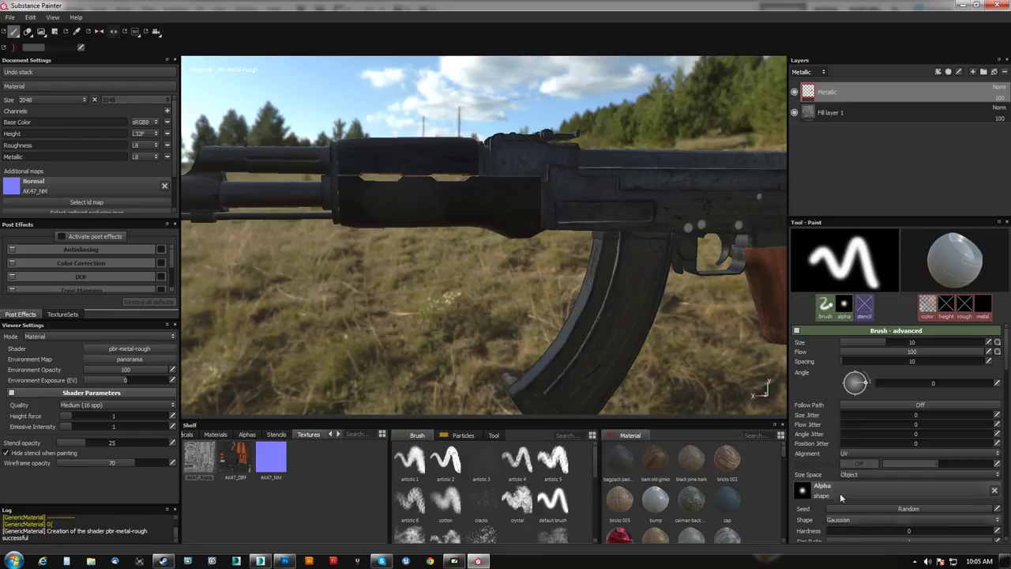
{"action": "left_click", "coordinate": [851, 531]}
{"action": "left_click_drag", "start_coordinate": [884, 536], "coordinate": [992, 533]}
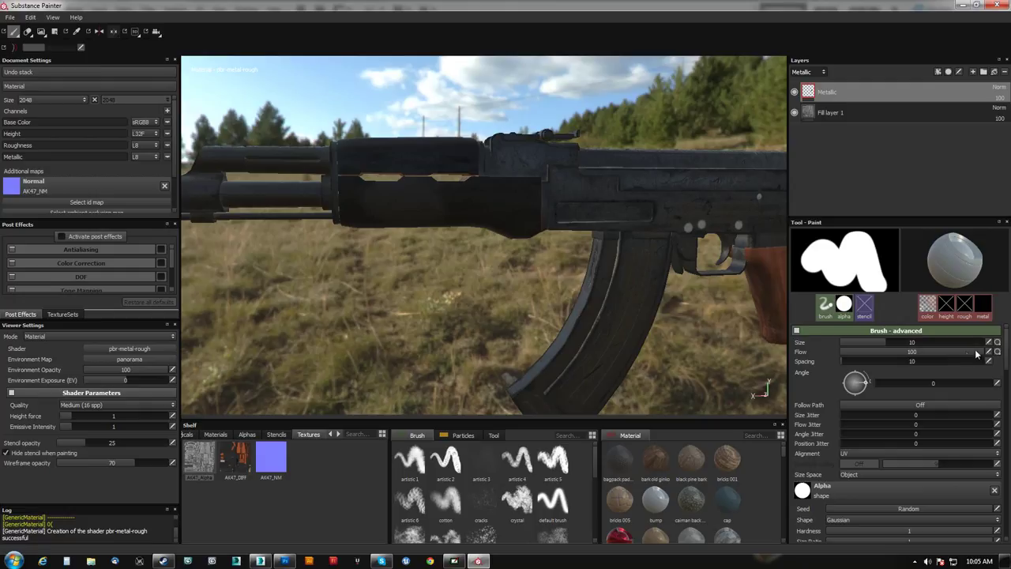
{"action": "left_click", "coordinate": [136, 31]}
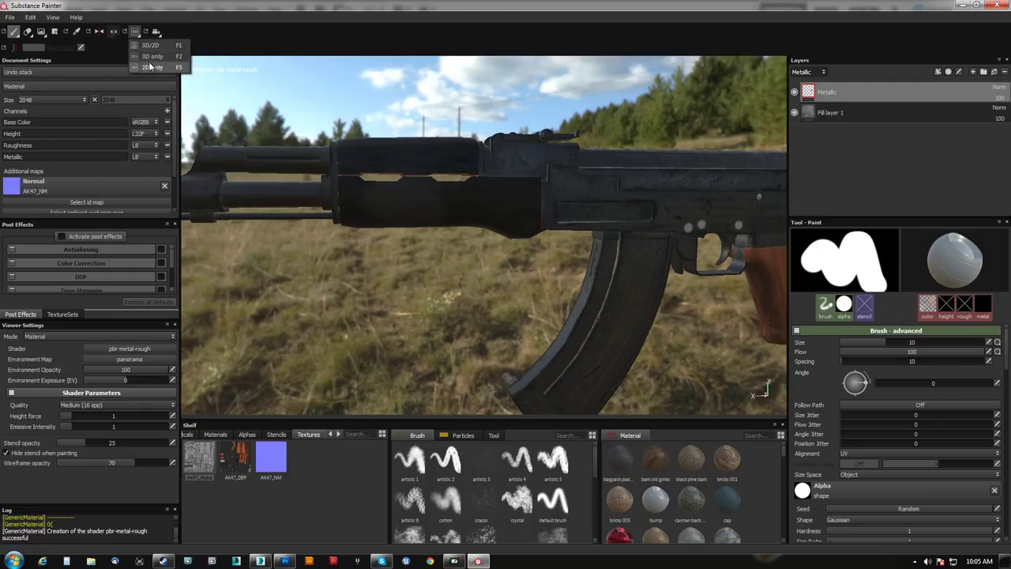
{"action": "left_click", "coordinate": [153, 45]}
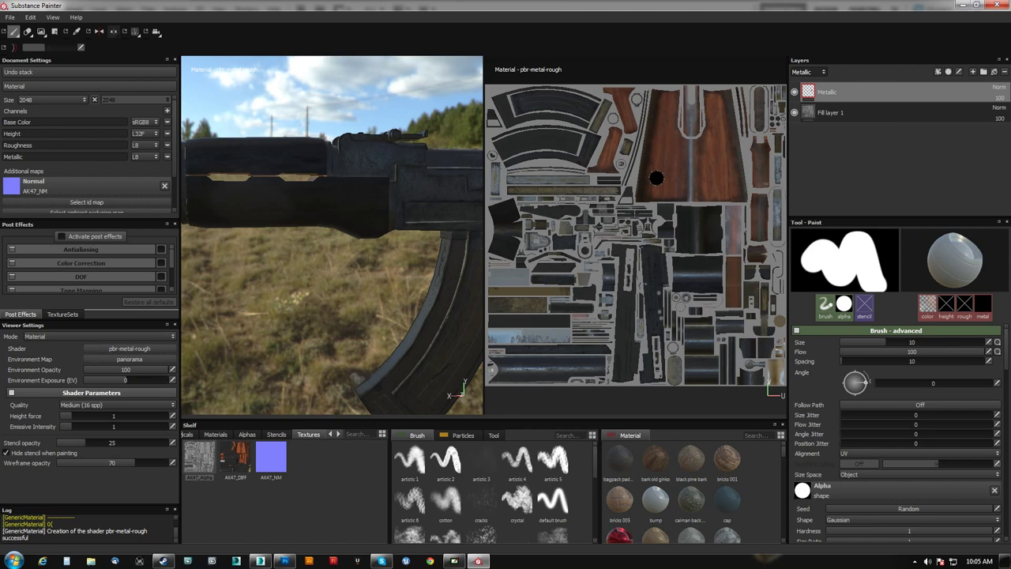
Paint black over the large wooden islands in the UV layout on the Metallic layer, using brush sizes 42 and 24.6.
{"action": "right_click_drag", "start_coordinate": [656, 178], "coordinate": [683, 179], "text": "ctrl"}
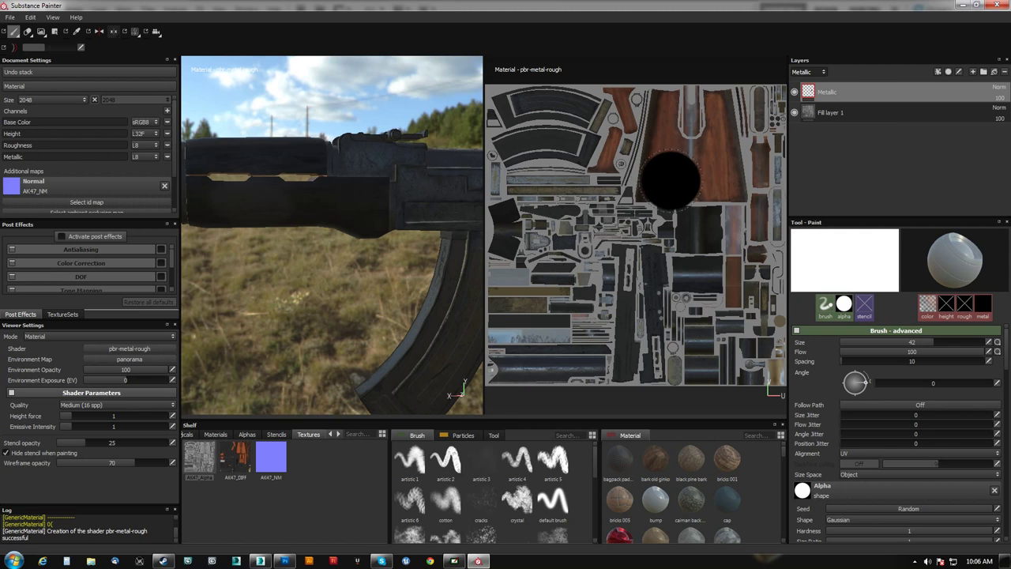
{"action": "left_click_drag", "start_coordinate": [672, 170], "coordinate": [713, 180]}
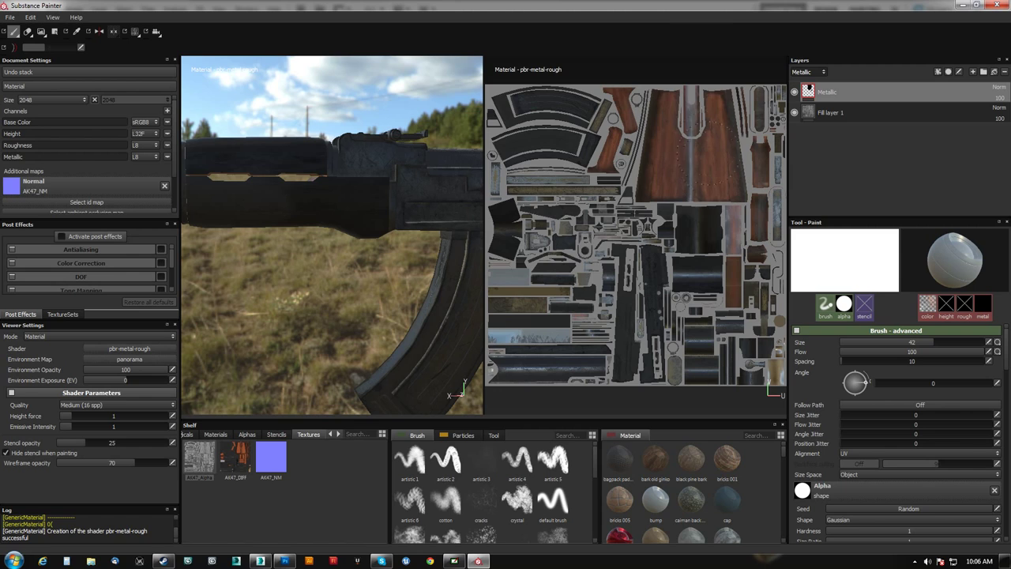
{"action": "left_click_drag", "start_coordinate": [693, 98], "coordinate": [638, 110]}
{"action": "right_click_drag", "start_coordinate": [622, 107], "coordinate": [599, 107], "text": "ctrl"}
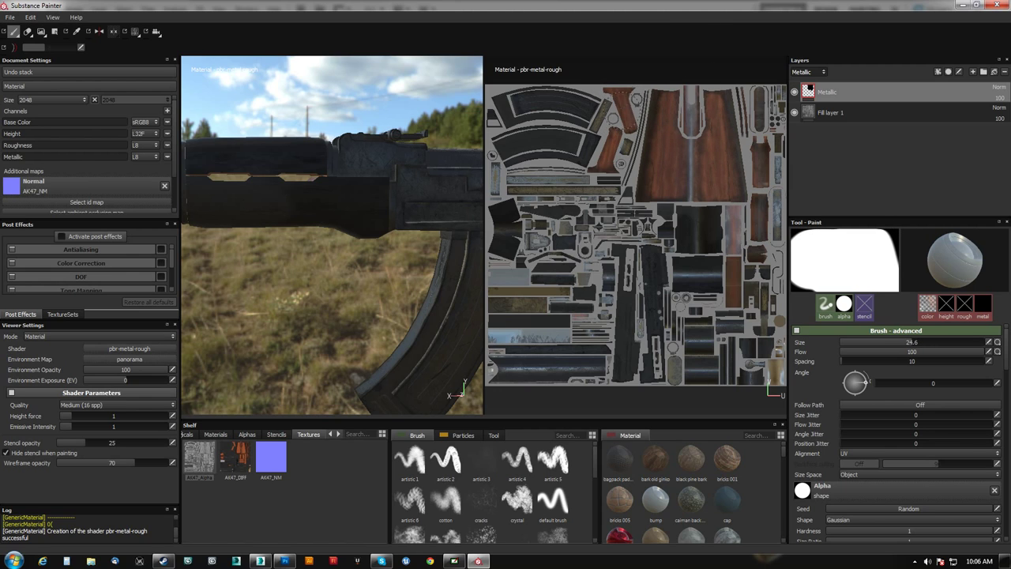
{"action": "left_click_drag", "start_coordinate": [613, 135], "coordinate": [596, 162]}
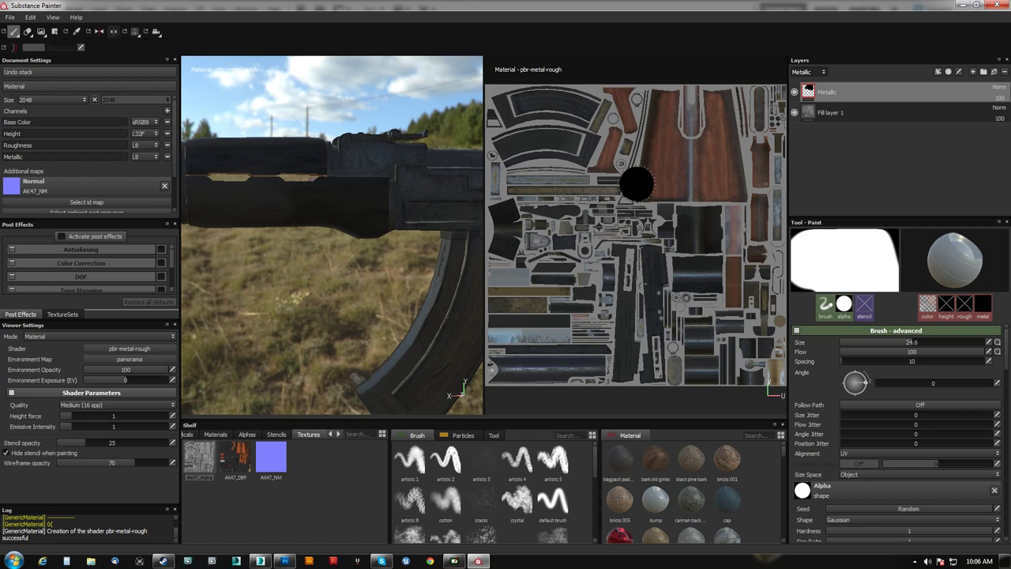
{"action": "middle_click_drag", "start_coordinate": [618, 153], "coordinate": [585, 162], "text": "alt"}
{"action": "mouse_move", "coordinate": [585, 149]}
{"action": "left_mouse_down", "text": "alt"}
{"action": "mouse_move", "coordinate": [553, 153]}
{"action": "mouse_move", "coordinate": [598, 152]}
{"action": "mouse_move", "coordinate": [560, 157]}
{"action": "mouse_move", "coordinate": [570, 157]}
{"action": "left_mouse_up", "text": "alt"}
Set the Paint brush alignment to Tangent.
{"action": "left_click", "coordinate": [851, 455]}
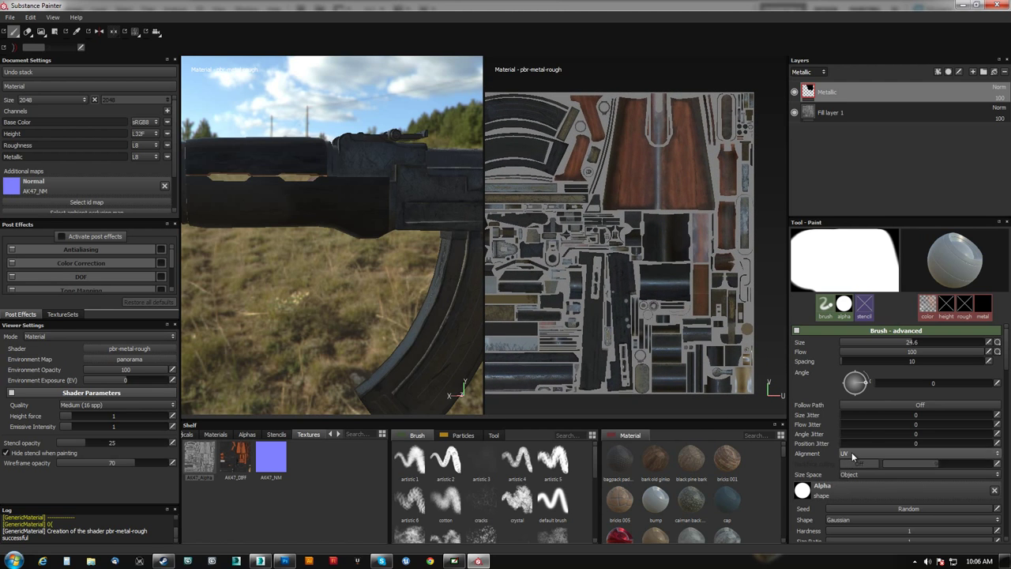
{"action": "left_click", "coordinate": [855, 471]}
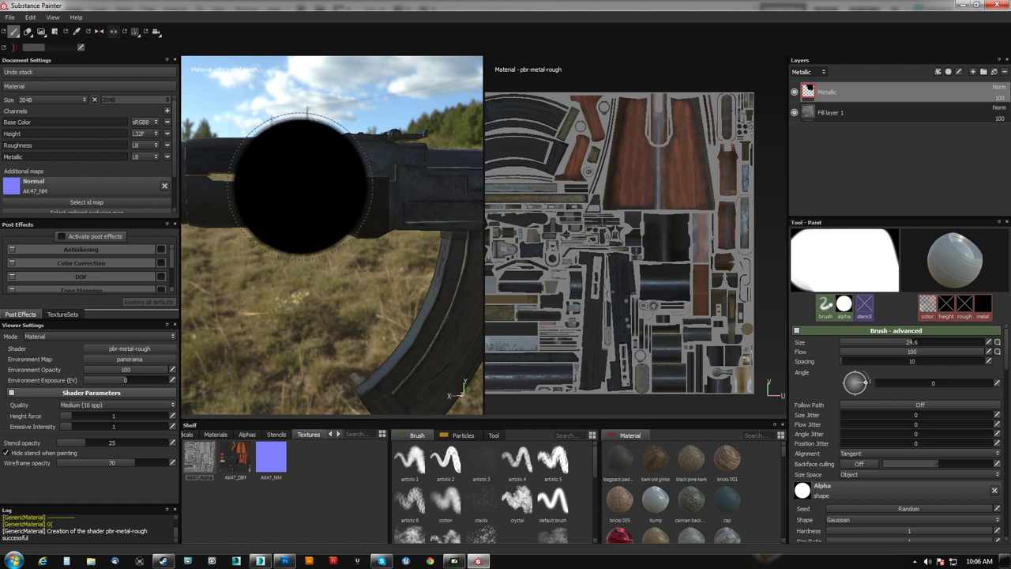
{"action": "mouse_move", "coordinate": [271, 169]}
{"action": "left_mouse_down", "text": "alt"}
{"action": "mouse_move", "coordinate": [338, 239]}
{"action": "mouse_move", "coordinate": [343, 271]}
{"action": "mouse_move", "coordinate": [301, 249]}
{"action": "left_mouse_up", "text": "alt"}
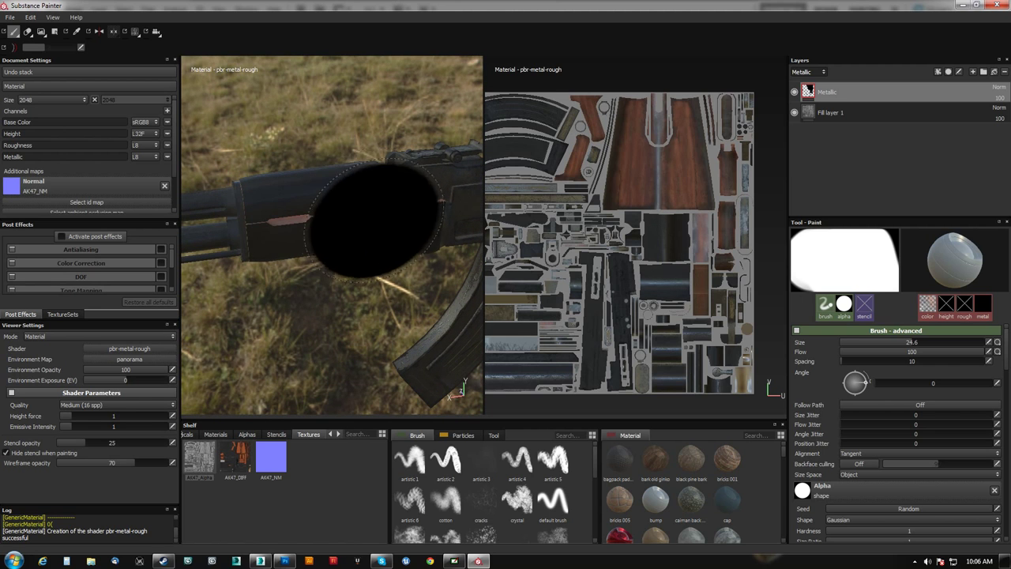
{"action": "scroll", "coordinate": [614, 229], "scroll_direction": "up", "scroll_amount": 2}
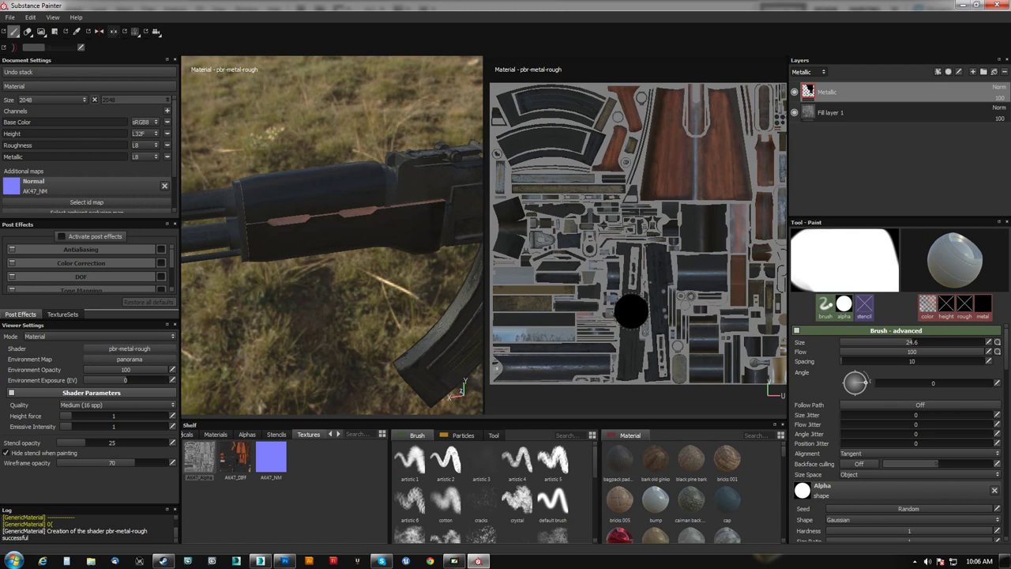
Enlarge the brush to size 100 and paint black broadly across the UV layout on the Metallic layer.
{"action": "right_click_drag", "start_coordinate": [628, 327], "coordinate": [736, 327], "text": "ctrl"}
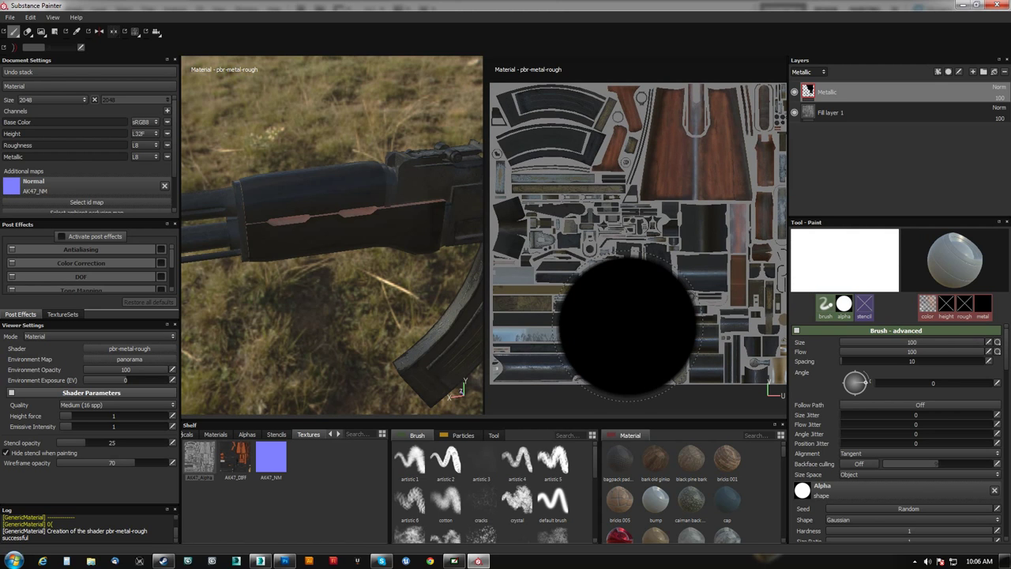
{"action": "middle_click_drag", "start_coordinate": [672, 269], "coordinate": [601, 267], "text": "alt"}
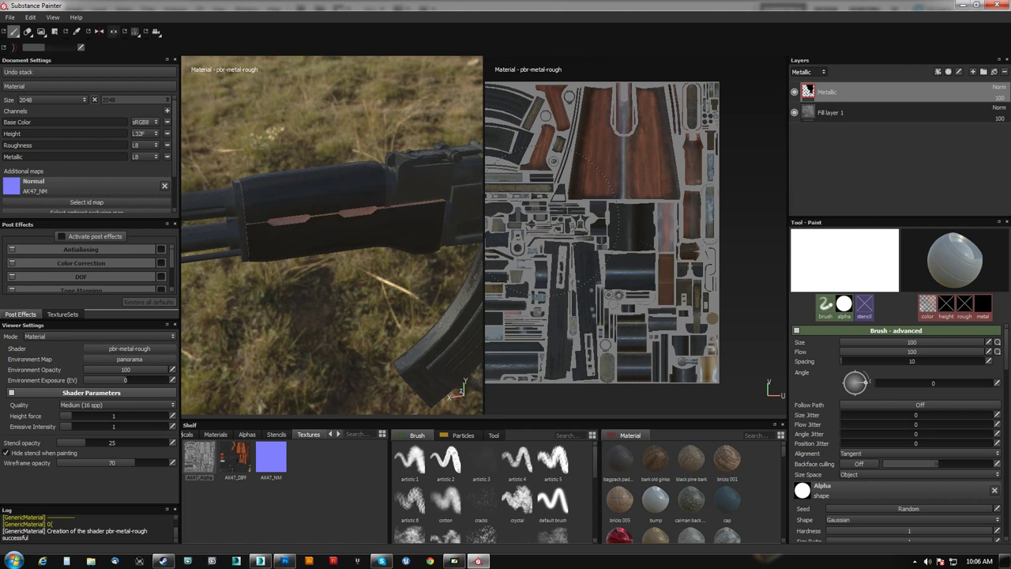
{"action": "mouse_move", "coordinate": [692, 345]}
{"action": "left_mouse_down"}
{"action": "mouse_move", "coordinate": [671, 300]}
{"action": "mouse_move", "coordinate": [549, 241]}
{"action": "left_mouse_up"}
{"action": "mouse_move", "coordinate": [553, 245]}
{"action": "middle_mouse_down", "text": "alt"}
{"action": "mouse_move", "coordinate": [593, 230]}
{"action": "mouse_move", "coordinate": [675, 255]}
{"action": "middle_mouse_up", "text": "alt"}
{"action": "middle_click_drag", "start_coordinate": [684, 325], "coordinate": [595, 303], "text": "alt"}
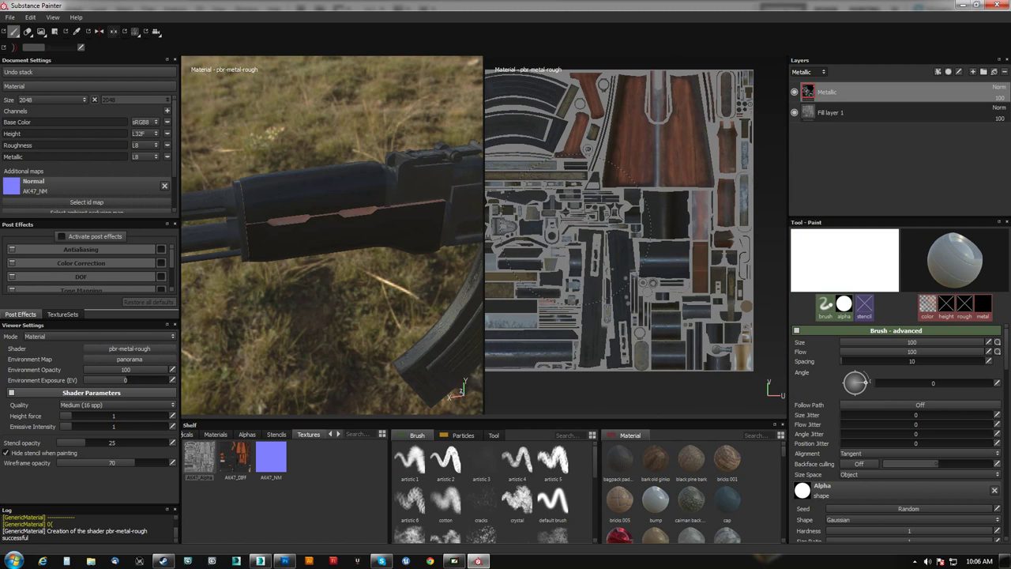
{"action": "middle_click_drag", "start_coordinate": [632, 194], "coordinate": [764, 228], "text": "alt"}
{"action": "middle_click_drag", "start_coordinate": [693, 201], "coordinate": [616, 198], "text": "alt"}
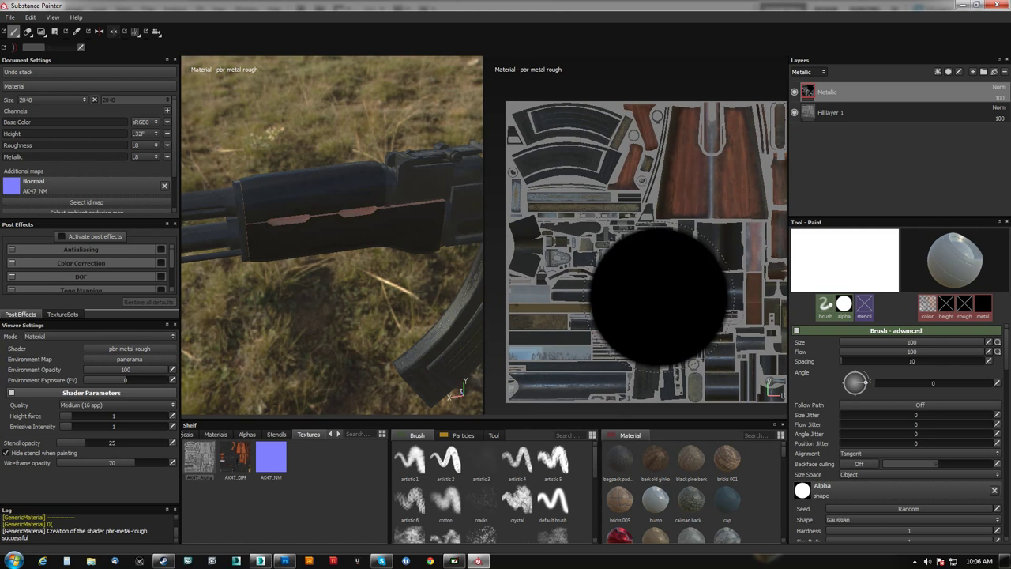
{"action": "middle_click_drag", "start_coordinate": [659, 309], "coordinate": [622, 285], "text": "alt"}
Replace the Metallic layer with a new fill layer that has the color, height and rough channels off, leaving only metal active.
{"action": "left_click", "coordinate": [1004, 72]}
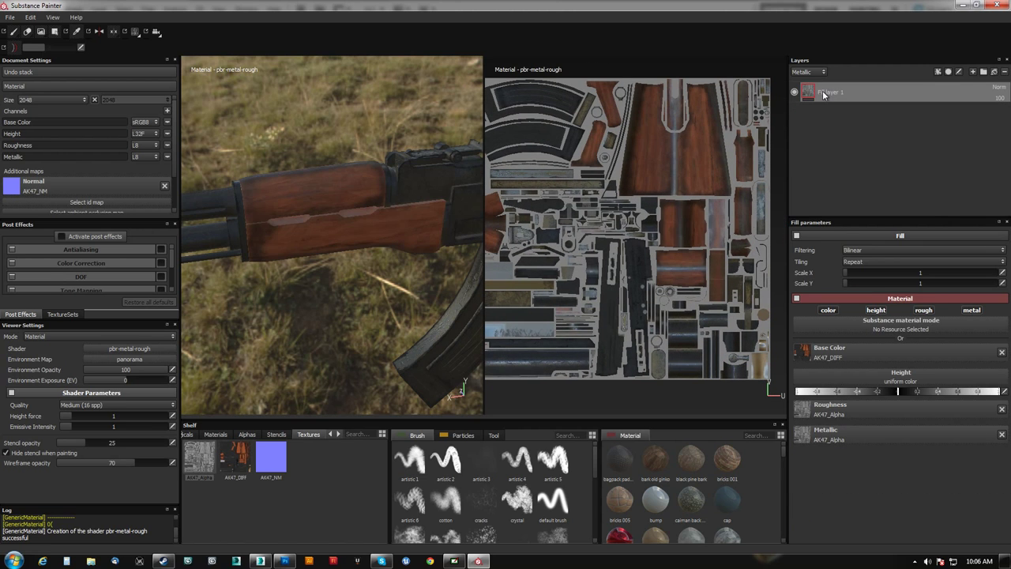
{"action": "left_click", "coordinate": [994, 73]}
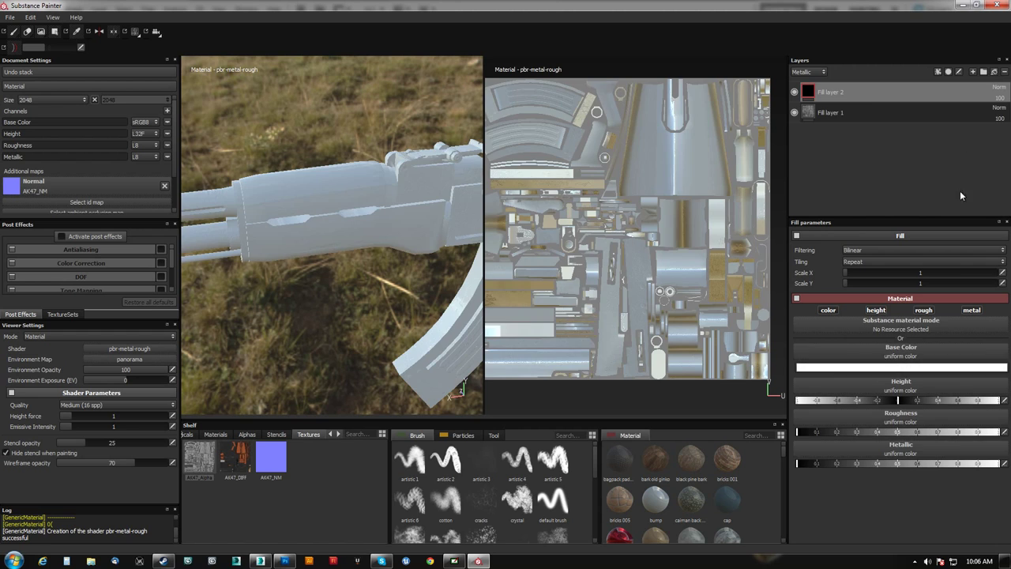
{"action": "left_click", "coordinate": [846, 311]}
{"action": "left_click", "coordinate": [893, 311]}
{"action": "left_click", "coordinate": [924, 310]}
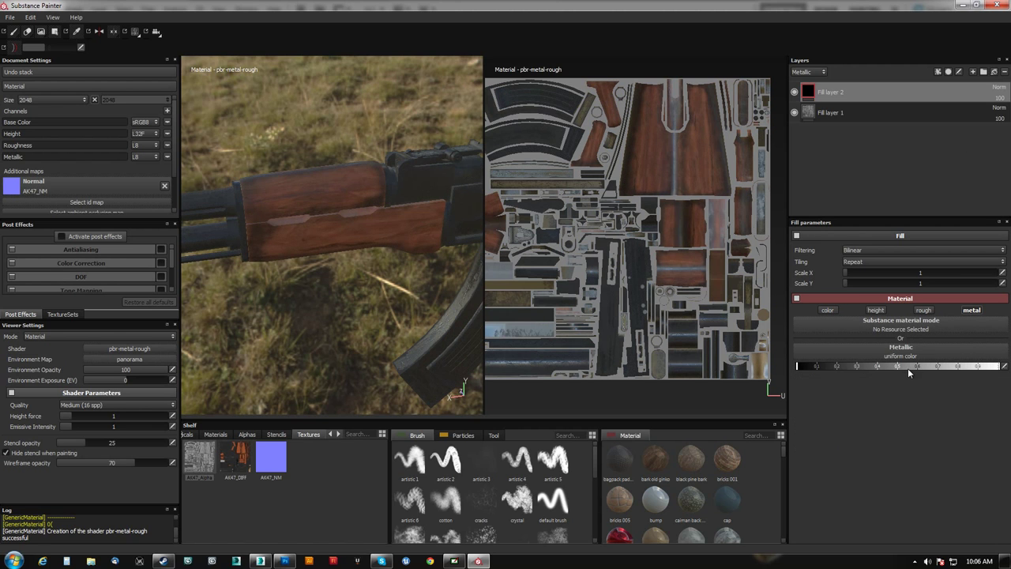
{"action": "left_click_drag", "start_coordinate": [412, 286], "coordinate": [371, 198], "text": "alt"}
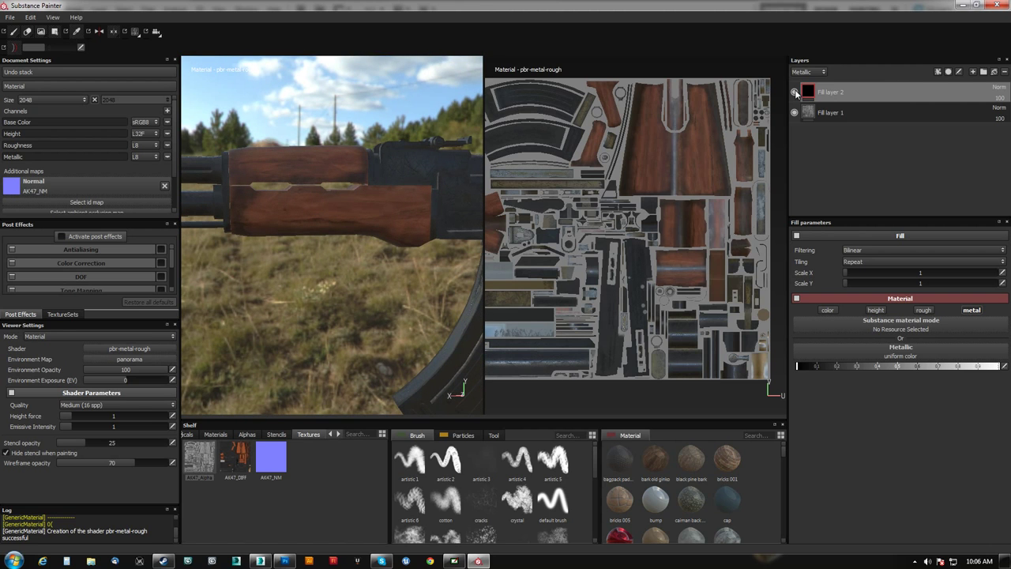
Add a black mask to the metal-only fill layer and activate the Geometry Decal tool in UV selection mode.
{"action": "left_click", "coordinate": [948, 72]}
{"action": "left_click", "coordinate": [942, 93]}
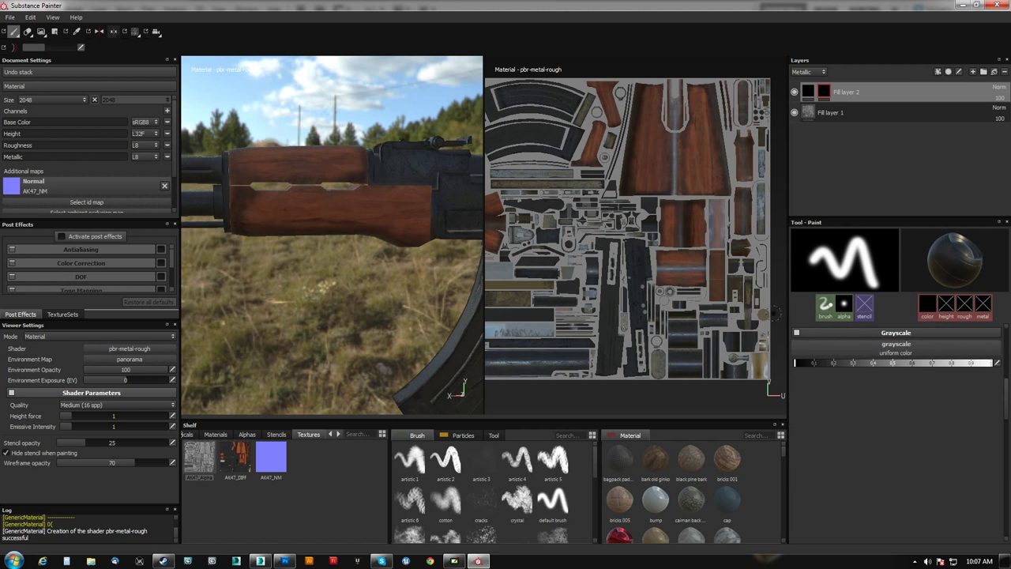
{"action": "key", "text": "4"}
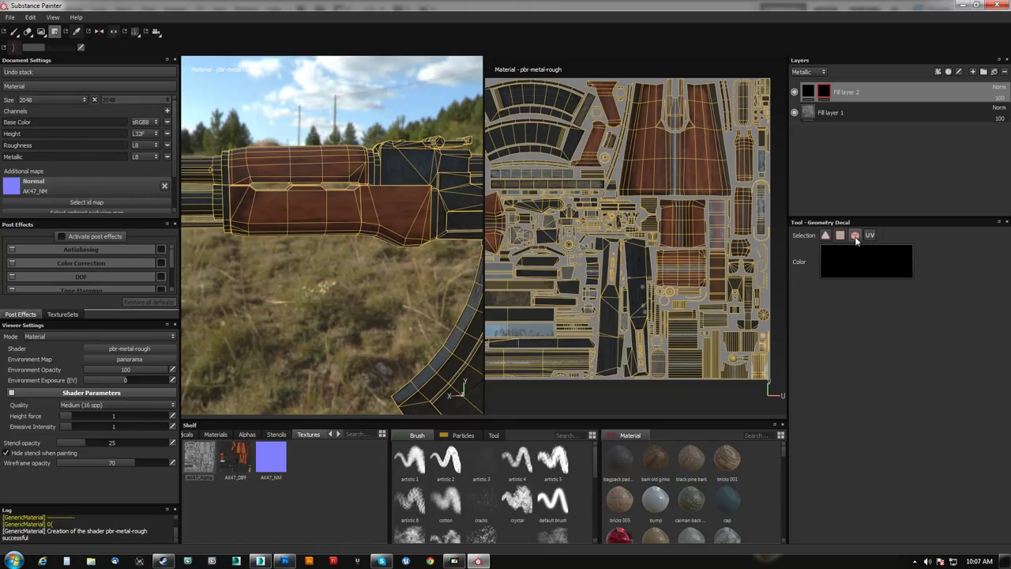
{"action": "left_click", "coordinate": [137, 33]}
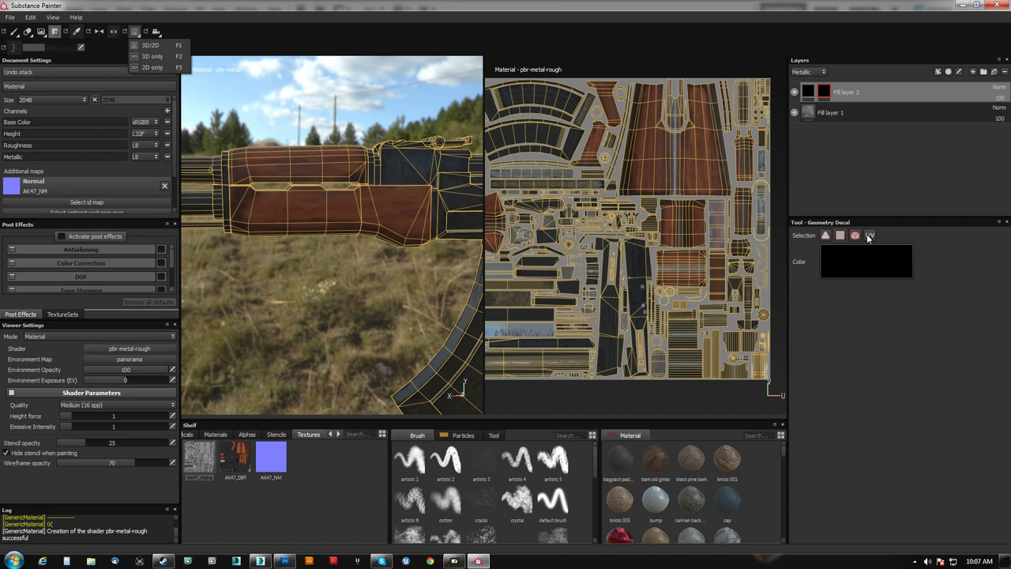
{"action": "left_click", "coordinate": [869, 236]}
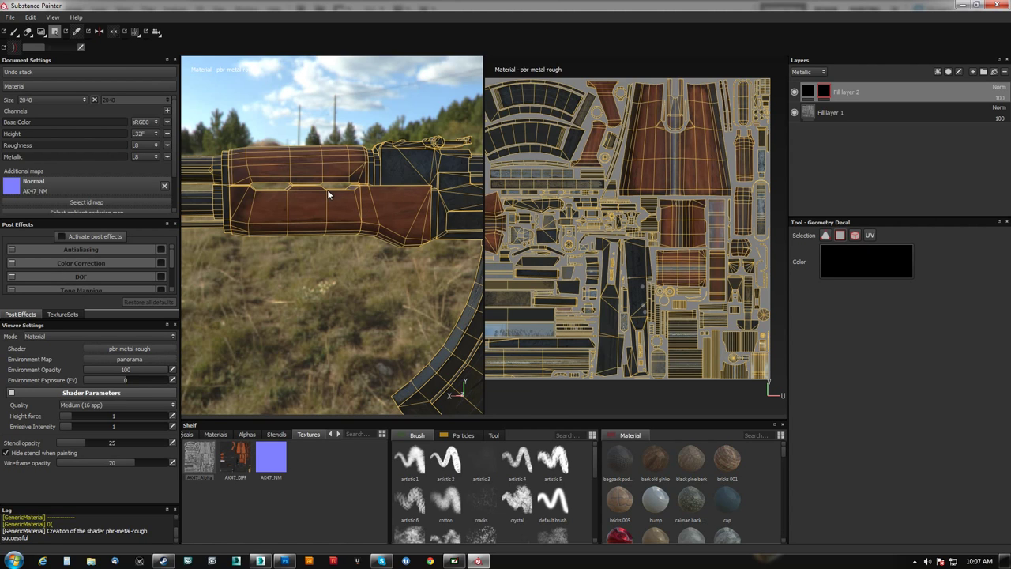
Set the Geometry Decal selection color to white.
{"action": "left_click", "coordinate": [822, 256]}
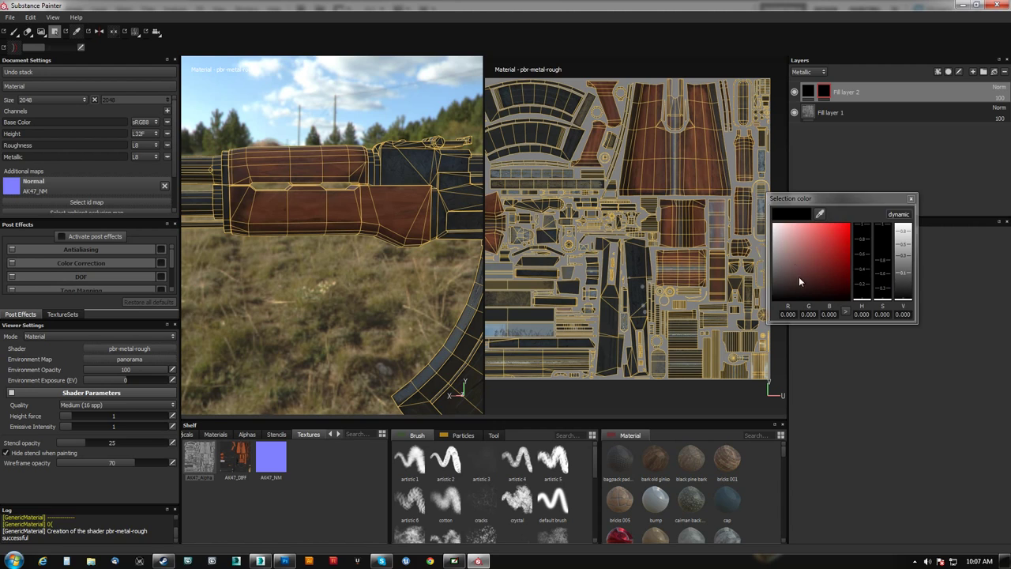
{"action": "left_click_drag", "start_coordinate": [806, 294], "coordinate": [733, 189]}
{"action": "left_click", "coordinate": [921, 190]}
{"action": "left_click", "coordinate": [909, 198]}
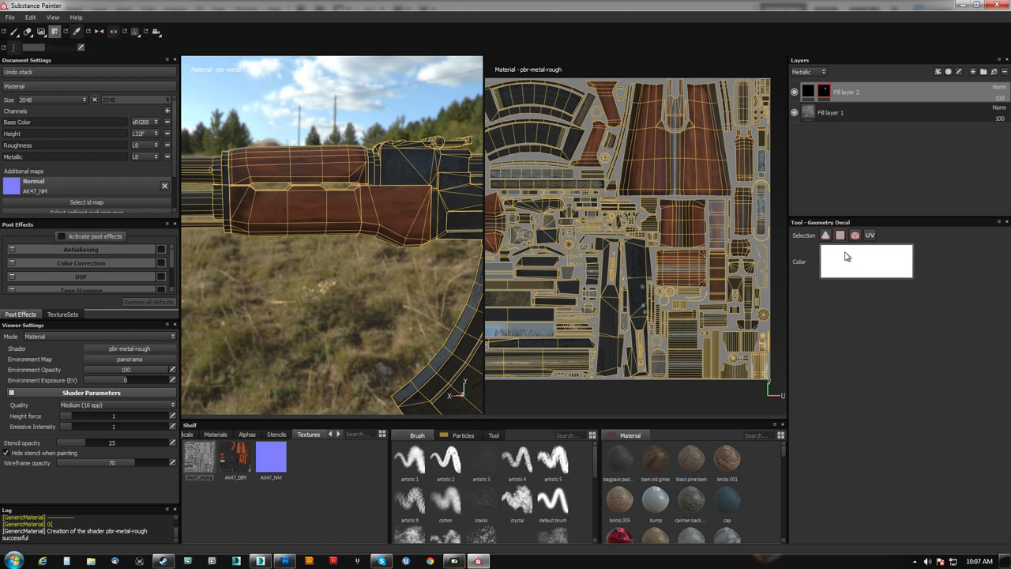
Fill the large wooden UV island and the rectangular wooden islands below it with white on the mask.
{"action": "left_click", "coordinate": [690, 174]}
{"action": "middle_click_drag", "start_coordinate": [626, 144], "coordinate": [633, 195], "text": "alt"}
{"action": "scroll", "coordinate": [570, 244], "scroll_direction": "up", "scroll_amount": 3}
{"action": "middle_click_drag", "start_coordinate": [530, 305], "coordinate": [528, 235], "text": "alt"}
{"action": "scroll", "coordinate": [719, 275], "scroll_direction": "up", "scroll_amount": 1}
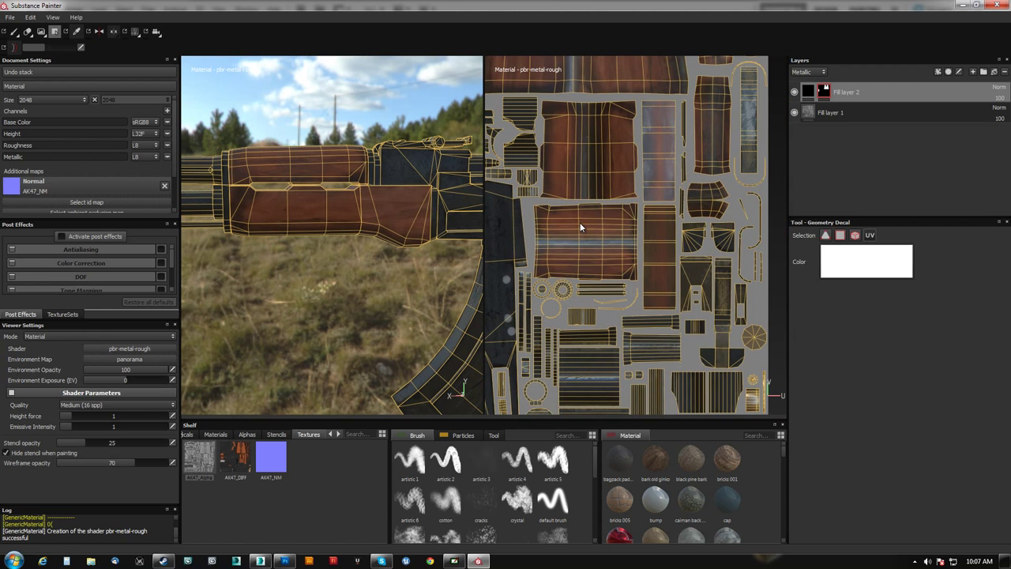
{"action": "scroll", "coordinate": [656, 245], "scroll_direction": "up", "scroll_amount": 4}
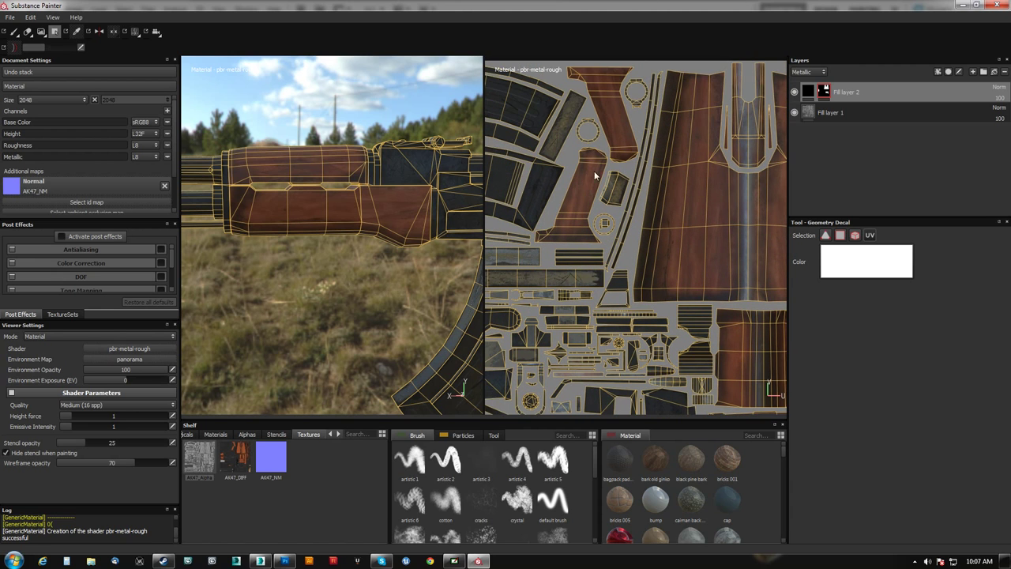
Fill the wooden pieces around the large island's cut-out and the remaining wooden UV islands with white on the mask.
{"action": "middle_click_drag", "start_coordinate": [698, 231], "coordinate": [557, 322], "text": "alt"}
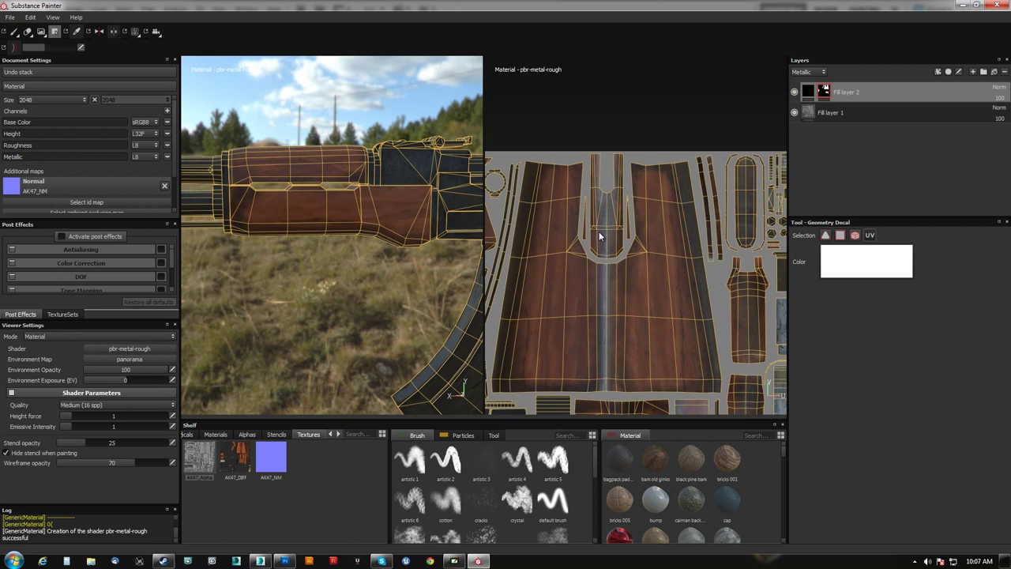
{"action": "scroll", "coordinate": [607, 317], "scroll_direction": "up", "scroll_amount": 3}
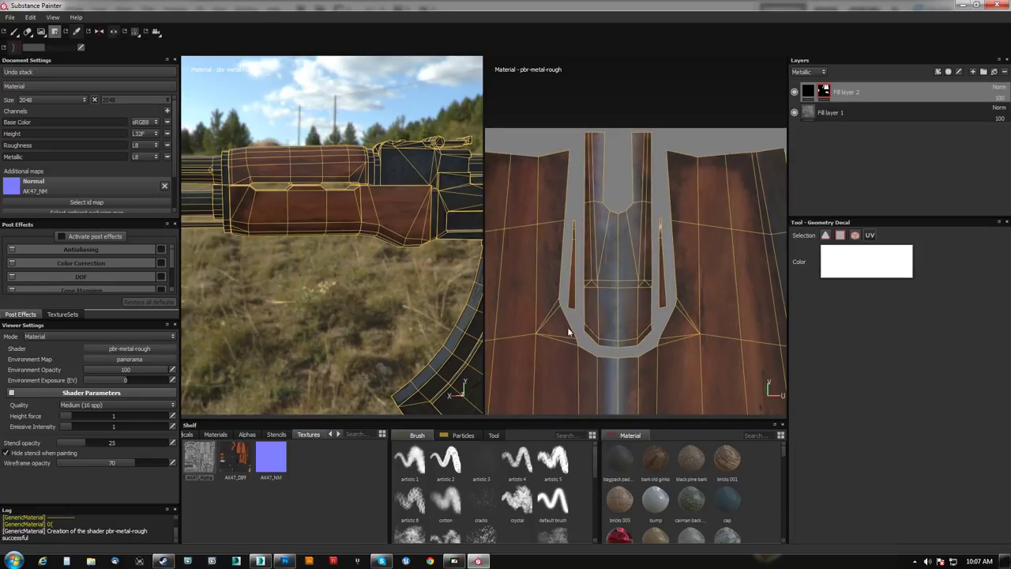
{"action": "middle_click_drag", "start_coordinate": [621, 312], "coordinate": [633, 79]}
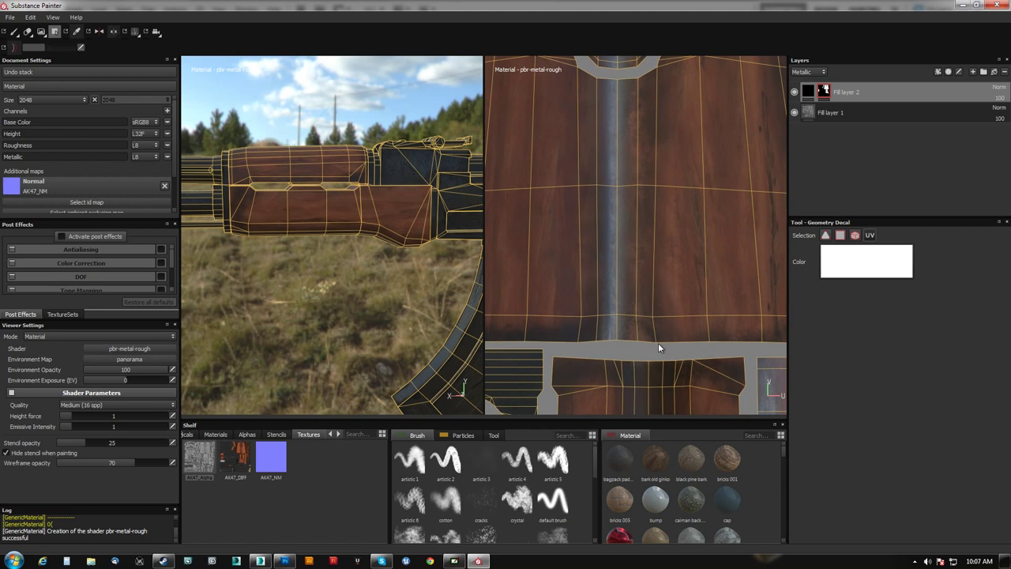
{"action": "middle_click_drag", "start_coordinate": [639, 310], "coordinate": [615, 138], "text": "alt"}
{"action": "middle_click_drag", "start_coordinate": [635, 331], "coordinate": [617, 157], "text": "alt"}
{"action": "right_click_drag", "start_coordinate": [741, 308], "coordinate": [486, 174], "text": "alt"}
{"action": "middle_click_drag", "start_coordinate": [590, 305], "coordinate": [616, 219], "text": "alt"}
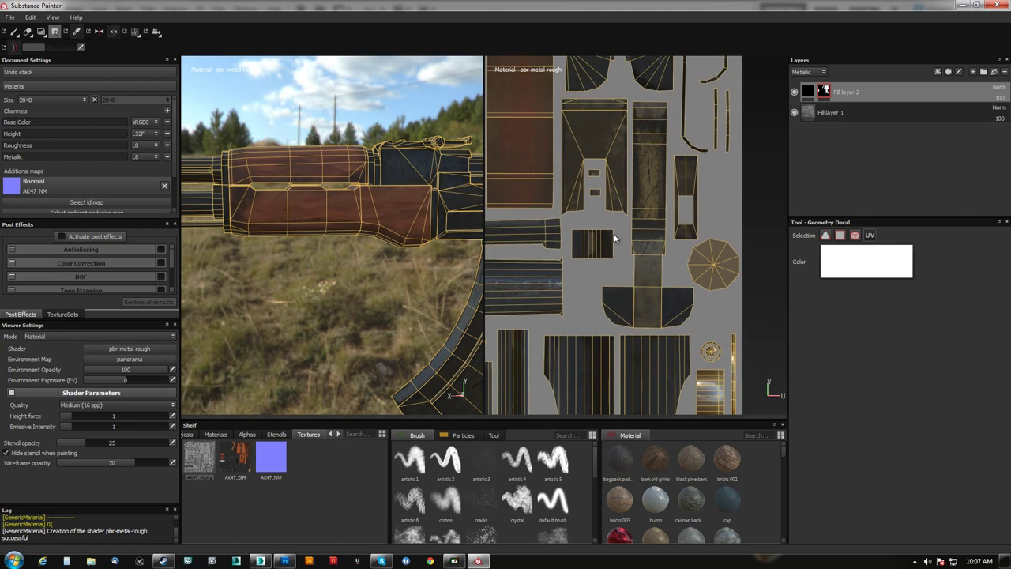
{"action": "middle_click_drag", "start_coordinate": [622, 294], "coordinate": [649, 185], "text": "alt"}
{"action": "mouse_move", "coordinate": [685, 279]}
{"action": "middle_mouse_down", "text": "alt"}
{"action": "mouse_move", "coordinate": [625, 237]}
{"action": "mouse_move", "coordinate": [917, 282]}
{"action": "middle_mouse_up", "text": "alt"}
{"action": "middle_click_drag", "start_coordinate": [614, 270], "coordinate": [829, 268], "text": "alt"}
{"action": "mouse_move", "coordinate": [621, 273]}
{"action": "middle_mouse_down", "text": "alt"}
{"action": "mouse_move", "coordinate": [622, 352]}
{"action": "mouse_move", "coordinate": [745, 319]}
{"action": "mouse_move", "coordinate": [725, 413]}
{"action": "middle_mouse_up", "text": "alt"}
{"action": "mouse_move", "coordinate": [557, 207]}
{"action": "middle_mouse_down", "text": "alt"}
{"action": "mouse_move", "coordinate": [649, 322]}
{"action": "mouse_move", "coordinate": [661, 372]}
{"action": "middle_mouse_up", "text": "alt"}
Bring the rifle into view on the 3D model and show only its Metallic channel.
{"action": "middle_click_drag", "start_coordinate": [371, 222], "coordinate": [158, 202], "text": "alt"}
{"action": "middle_click_drag", "start_coordinate": [466, 222], "coordinate": [360, 216], "text": "alt"}
{"action": "left_click_drag", "start_coordinate": [359, 216], "coordinate": [352, 255], "text": "alt"}
{"action": "key", "text": "c"}
{"action": "key", "text": "c"}
{"action": "key", "text": "c"}
{"action": "key", "text": "c"}
Examine the Metallic channel on the grip, stock and handguard for wooden parts missing from the mask.
{"action": "middle_click_drag", "start_coordinate": [353, 254], "coordinate": [338, 255], "text": "alt"}
{"action": "left_click_drag", "start_coordinate": [338, 254], "coordinate": [421, 275], "text": "alt"}
{"action": "left_click", "coordinate": [421, 275]}
{"action": "middle_click_drag", "start_coordinate": [371, 269], "coordinate": [442, 295], "text": "alt"}
{"action": "left_click_drag", "start_coordinate": [333, 237], "coordinate": [207, 240], "text": "alt"}
{"action": "scroll", "coordinate": [395, 278], "scroll_direction": "down", "scroll_amount": 3}
{"action": "left_click_drag", "start_coordinate": [395, 279], "coordinate": [231, 316], "text": "alt"}
{"action": "middle_click_drag", "start_coordinate": [231, 316], "coordinate": [305, 255], "text": "alt"}
{"action": "left_click_drag", "start_coordinate": [305, 255], "coordinate": [458, 160], "text": "alt"}
{"action": "left_click_drag", "start_coordinate": [466, 201], "coordinate": [483, 131]}
{"action": "middle_click_drag", "start_coordinate": [226, 194], "coordinate": [320, 208], "text": "alt"}
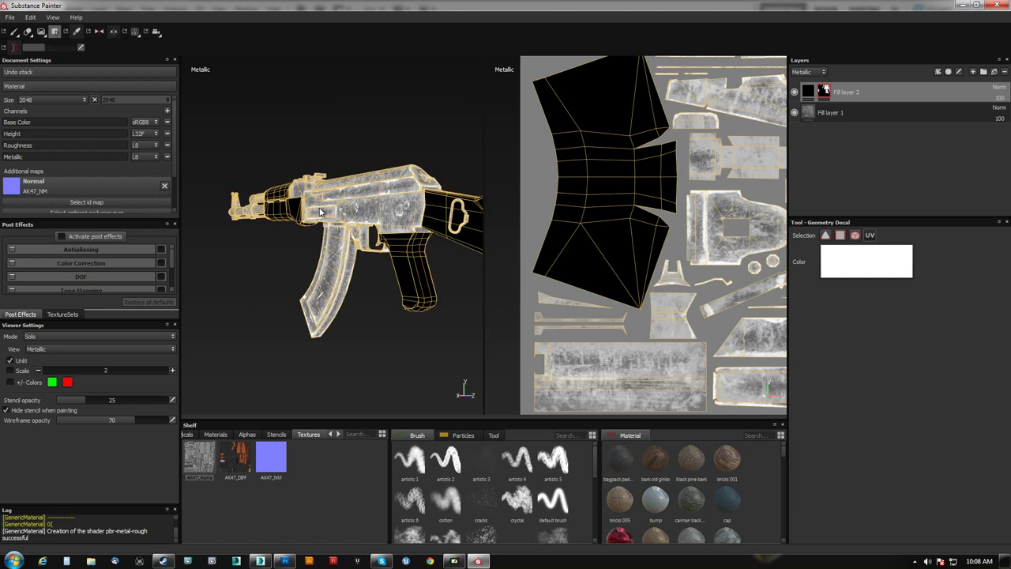
Fill the faces along the gap between the upper and lower handguards with white on the mask.
{"action": "left_click_drag", "start_coordinate": [320, 212], "coordinate": [216, 228], "text": "alt"}
{"action": "middle_click_drag", "start_coordinate": [216, 228], "coordinate": [287, 300], "text": "alt"}
{"action": "right_click_drag", "start_coordinate": [287, 300], "coordinate": [257, 312], "text": "alt"}
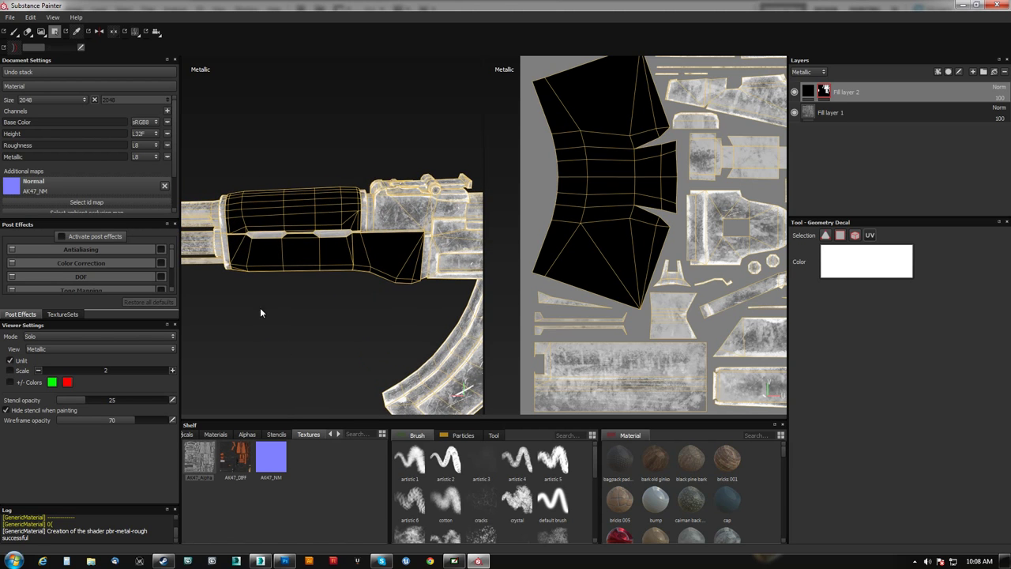
{"action": "left_click_drag", "start_coordinate": [339, 198], "coordinate": [335, 227], "text": "alt"}
{"action": "right_click_drag", "start_coordinate": [336, 227], "coordinate": [309, 293], "text": "alt"}
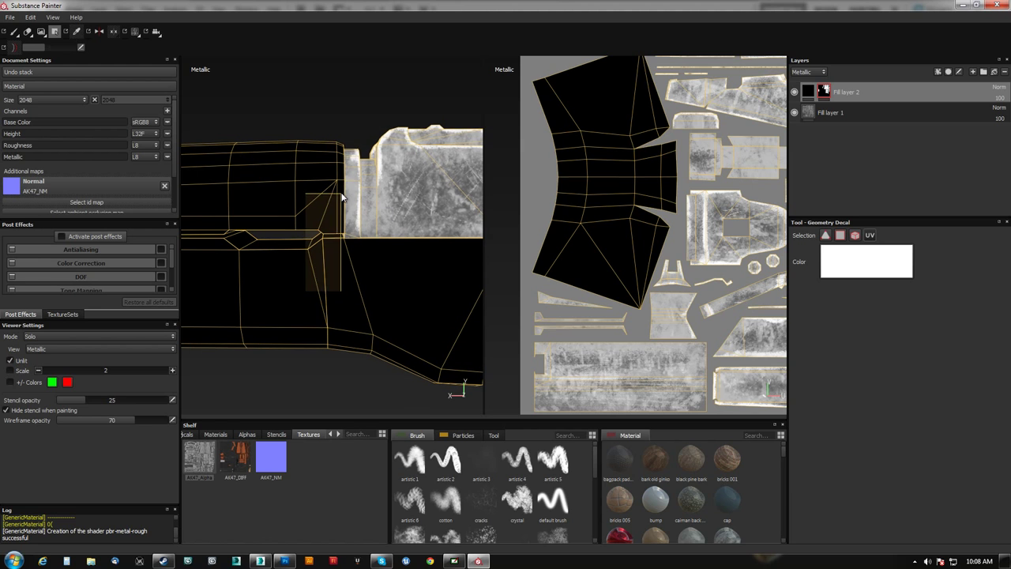
{"action": "left_click_drag", "start_coordinate": [332, 199], "coordinate": [351, 289], "text": "alt"}
Return to the full material display and switch the viewport layout to 3D only.
{"action": "key", "text": "m"}
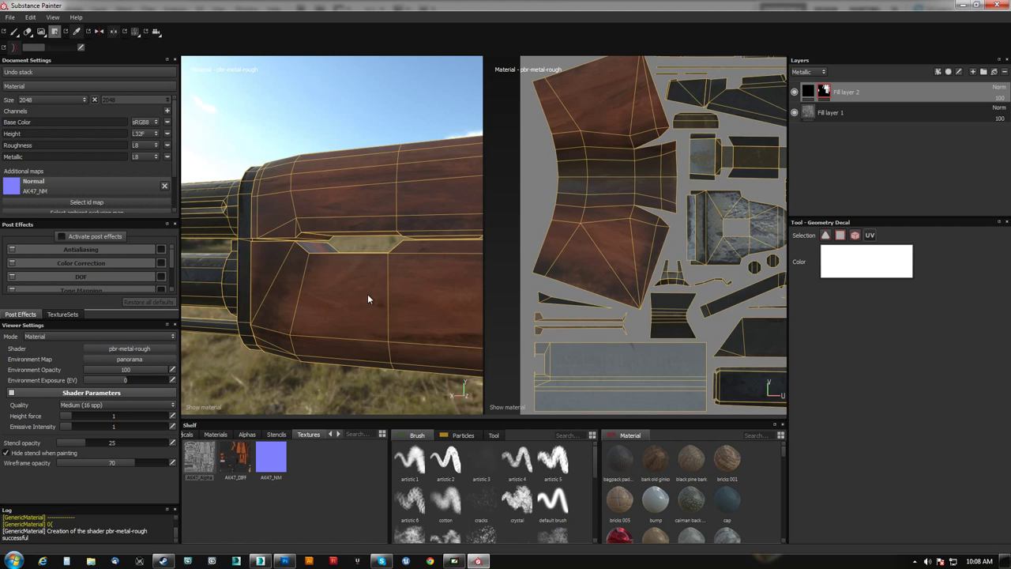
{"action": "middle_click_drag", "start_coordinate": [346, 279], "coordinate": [324, 272], "text": "alt"}
{"action": "left_click_drag", "start_coordinate": [324, 272], "coordinate": [388, 295], "text": "alt"}
{"action": "right_click_drag", "start_coordinate": [388, 296], "coordinate": [360, 392], "text": "alt"}
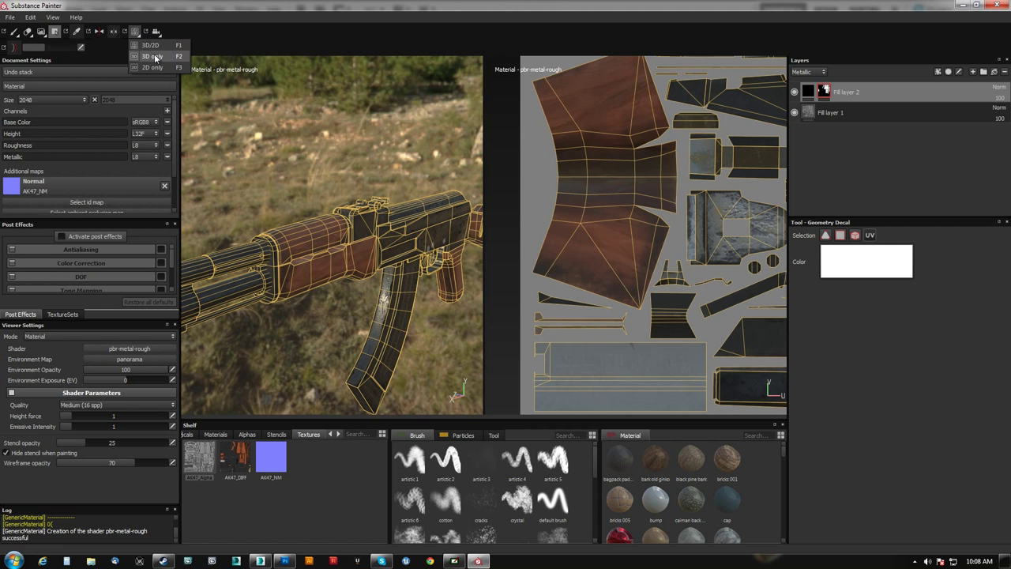
{"action": "left_click", "coordinate": [136, 33]}
Examine the rifle's material from several angles, then its Metallic channel around the barrel and handguard.
{"action": "left_click_drag", "start_coordinate": [456, 282], "coordinate": [540, 310], "text": "alt"}
{"action": "middle_click_drag", "start_coordinate": [541, 311], "coordinate": [490, 305], "text": "alt"}
{"action": "left_click_drag", "start_coordinate": [490, 304], "coordinate": [607, 287], "text": "alt"}
{"action": "middle_click_drag", "start_coordinate": [607, 286], "coordinate": [459, 303], "text": "alt"}
{"action": "left_click_drag", "start_coordinate": [459, 303], "coordinate": [442, 253], "text": "alt"}
{"action": "key", "text": "c"}
{"action": "left_click_drag", "start_coordinate": [488, 301], "coordinate": [624, 302], "text": "alt"}
{"action": "left_click_drag", "start_coordinate": [547, 340], "coordinate": [597, 319], "text": "alt"}
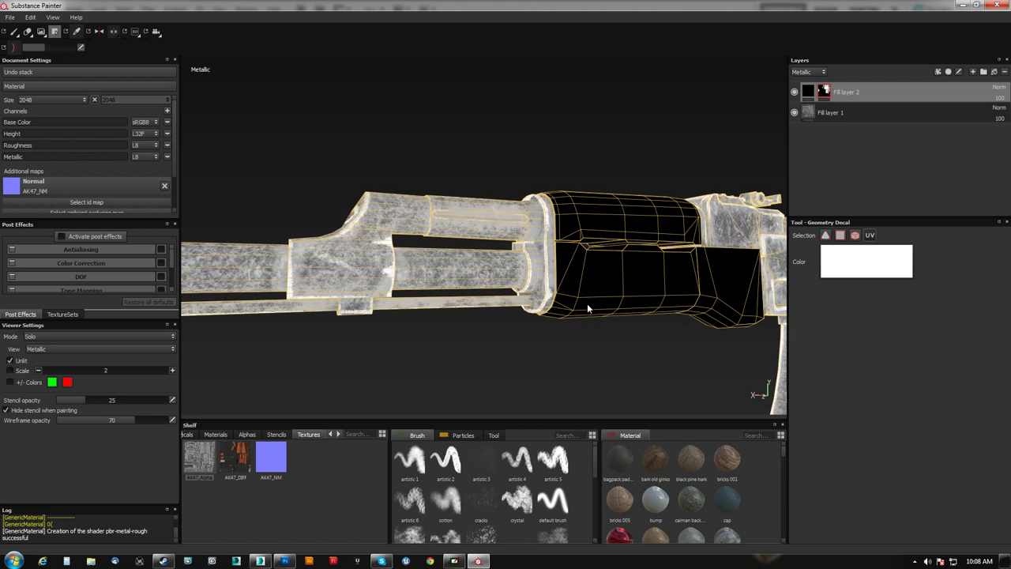
Cycle the channel display on the rifle to Roughness.
{"action": "key", "text": "c"}
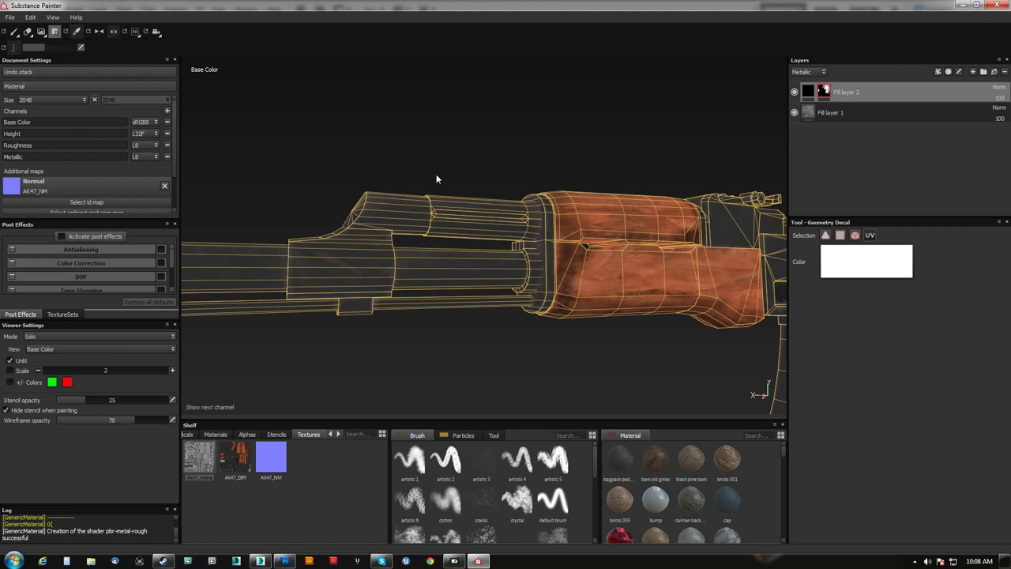
{"action": "key", "text": "c"}
{"action": "left_click_drag", "start_coordinate": [437, 174], "coordinate": [334, 162], "text": "alt"}
{"action": "key", "text": "c"}
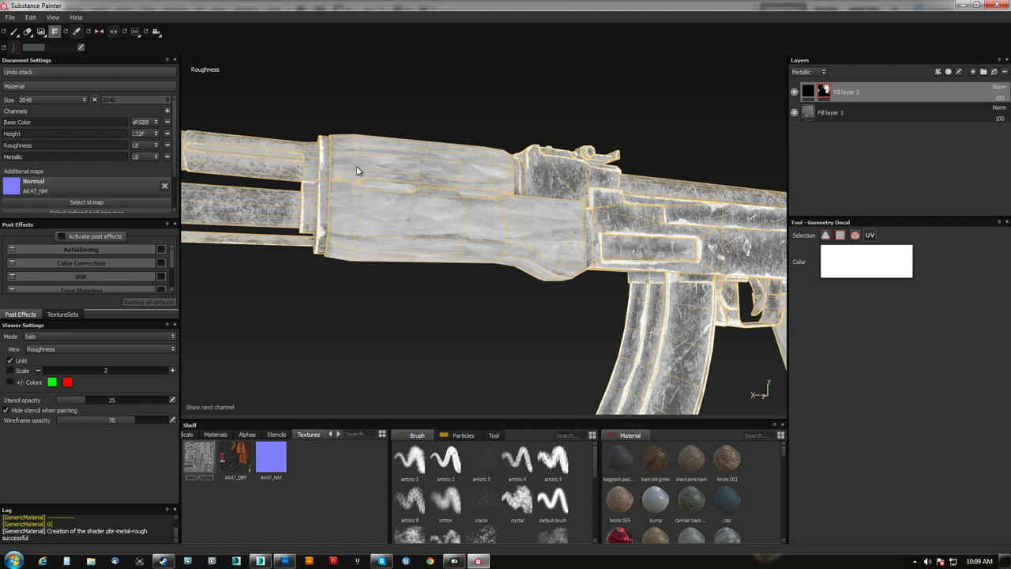
Examine the Roughness channel on the receiver, the wooden handguard and the metal ring in front of it.
{"action": "left_click_drag", "start_coordinate": [475, 211], "coordinate": [340, 235], "text": "alt"}
{"action": "middle_click_drag", "start_coordinate": [453, 269], "coordinate": [251, 272], "text": "alt"}
{"action": "left_click_drag", "start_coordinate": [454, 277], "coordinate": [414, 267], "text": "alt"}
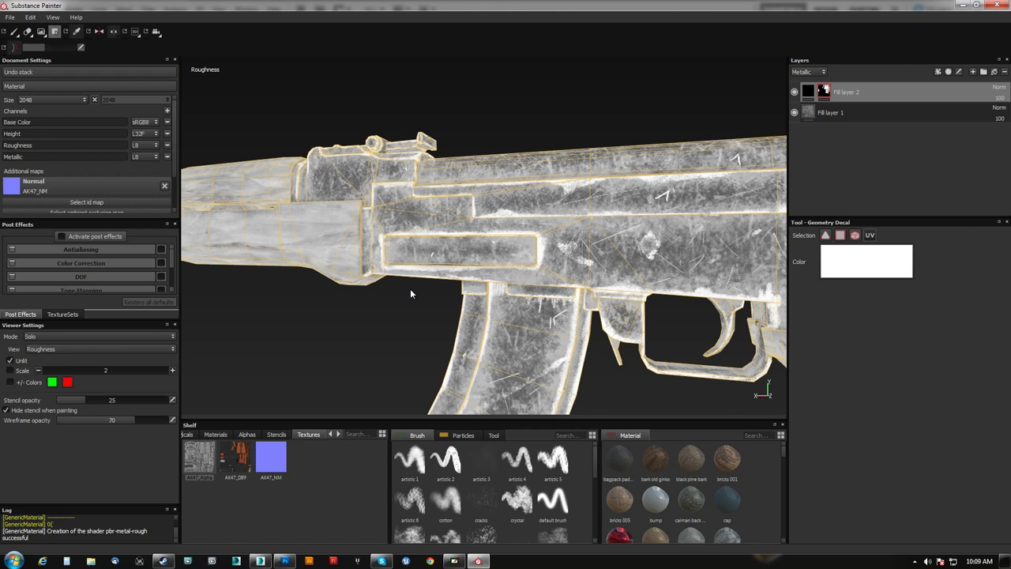
{"action": "middle_click_drag", "start_coordinate": [388, 282], "coordinate": [491, 273], "text": "alt"}
{"action": "left_click_drag", "start_coordinate": [491, 273], "coordinate": [596, 282], "text": "alt"}
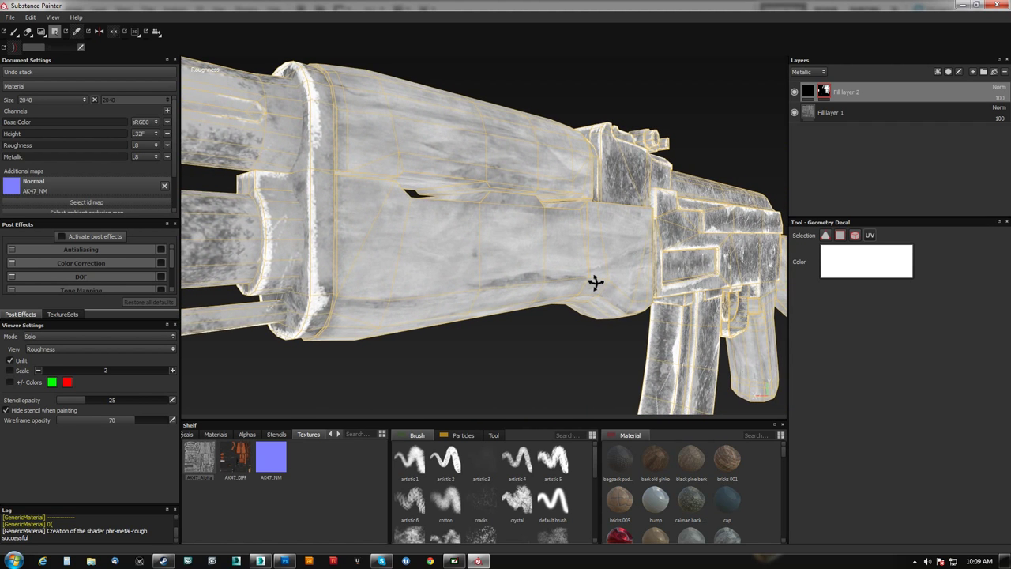
{"action": "left_click_drag", "start_coordinate": [596, 282], "coordinate": [608, 295], "text": "alt"}
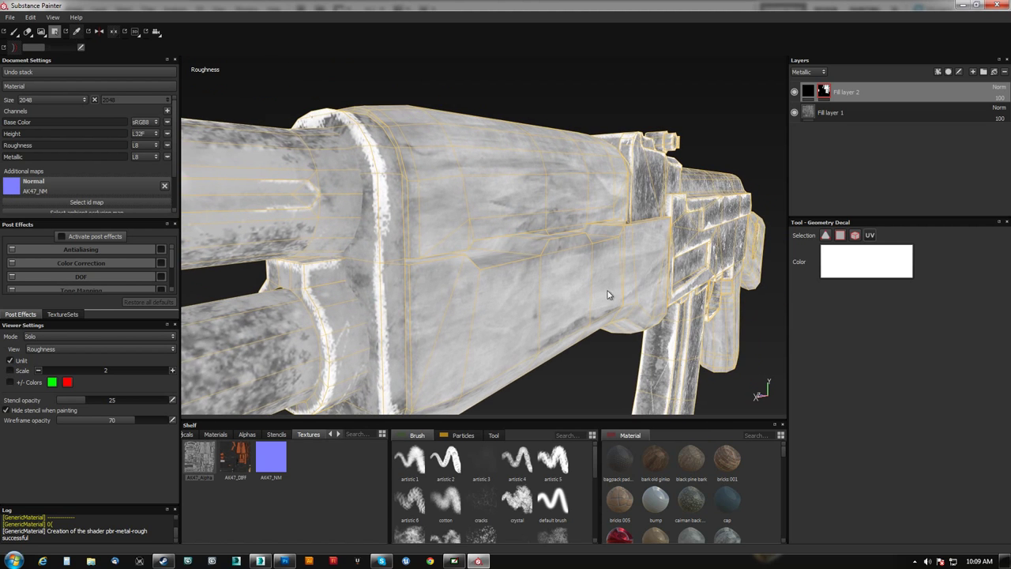
{"action": "right_click_drag", "start_coordinate": [351, 162], "coordinate": [465, 367], "text": "alt"}
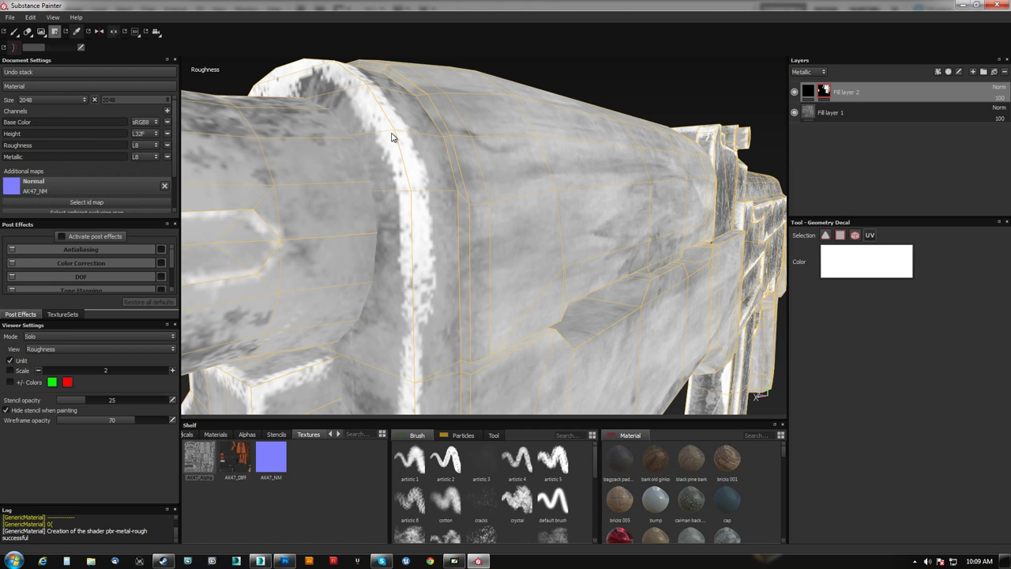
{"action": "left_click_drag", "start_coordinate": [415, 217], "coordinate": [407, 126], "text": "alt"}
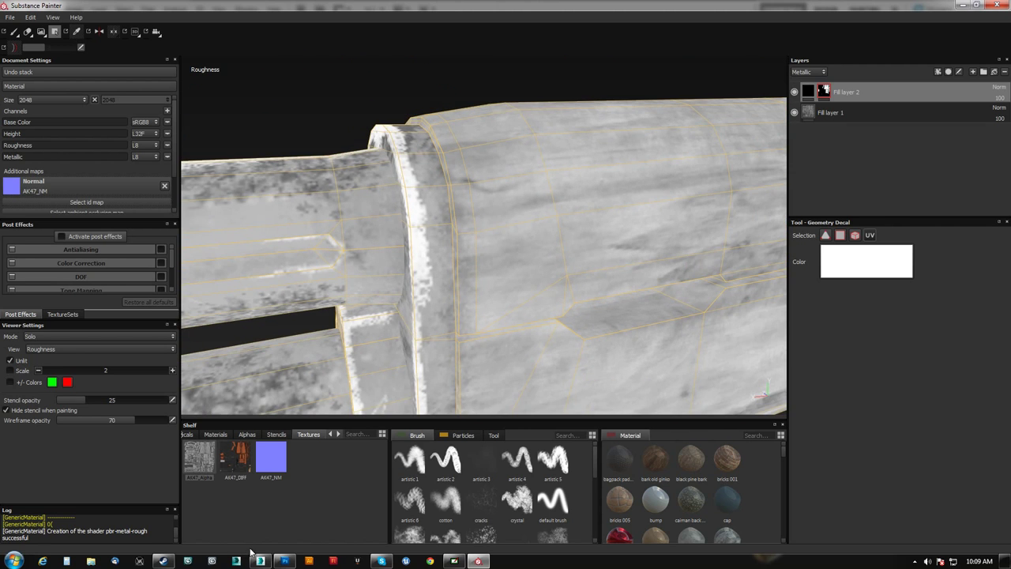
Switch to Photoshop, duplicate the grayscale Layer 1 of AK47_DIFF.tga and invert the copy's colors.
{"action": "left_click", "coordinate": [285, 561]}
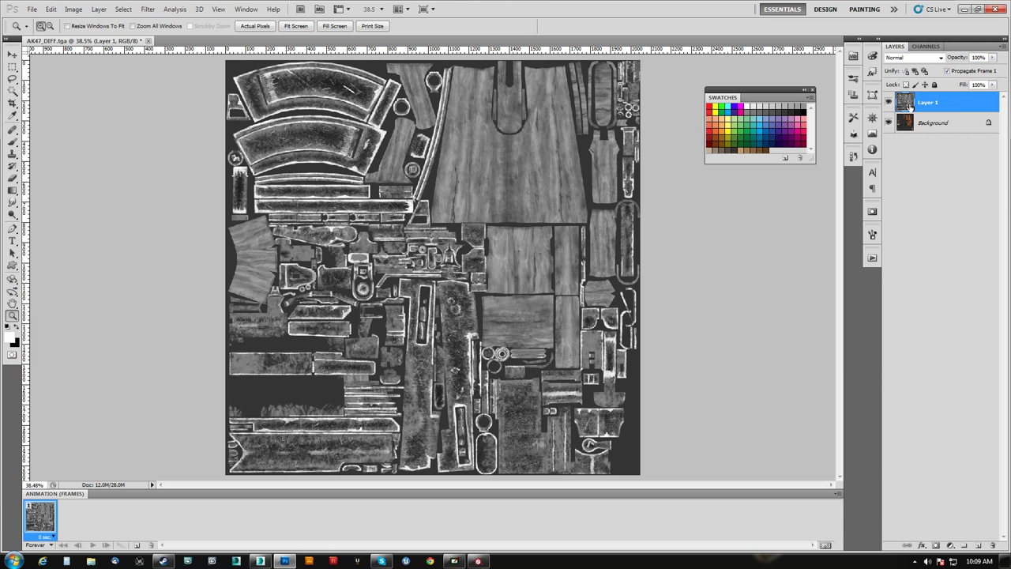
{"action": "key", "text": "ctrl+j"}
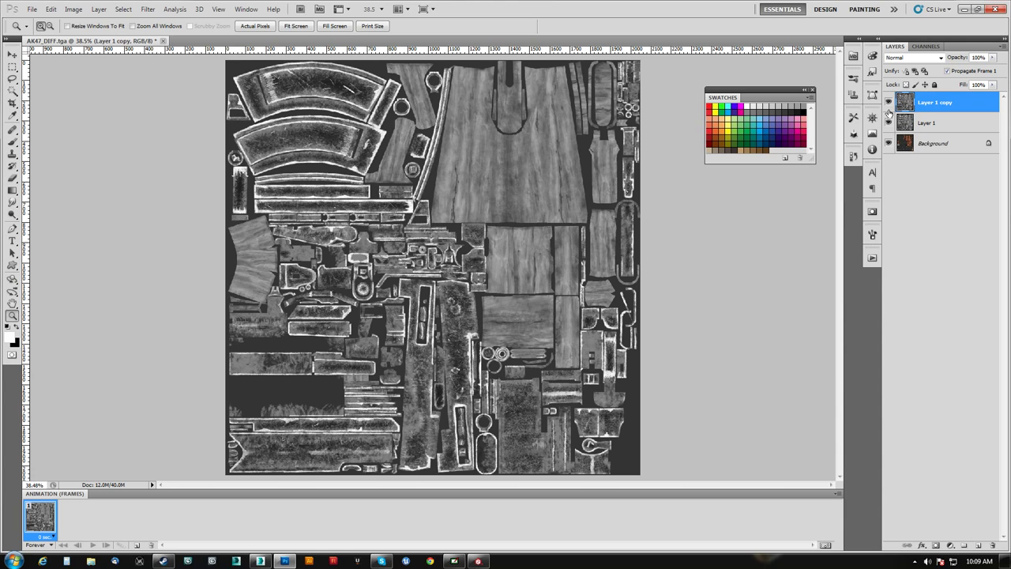
{"action": "key", "text": "ctrl+i"}
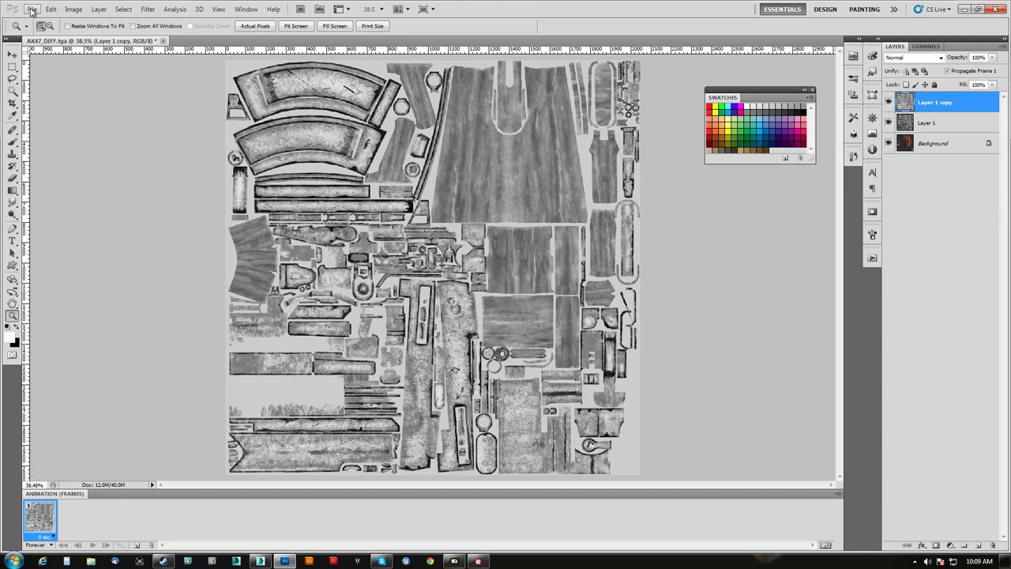
Start saving the inverted map as a copy in Targa format in the AK47_Images folder.
{"action": "key", "text": "ctrl+shift+s"}
{"action": "left_click", "coordinate": [458, 332]}
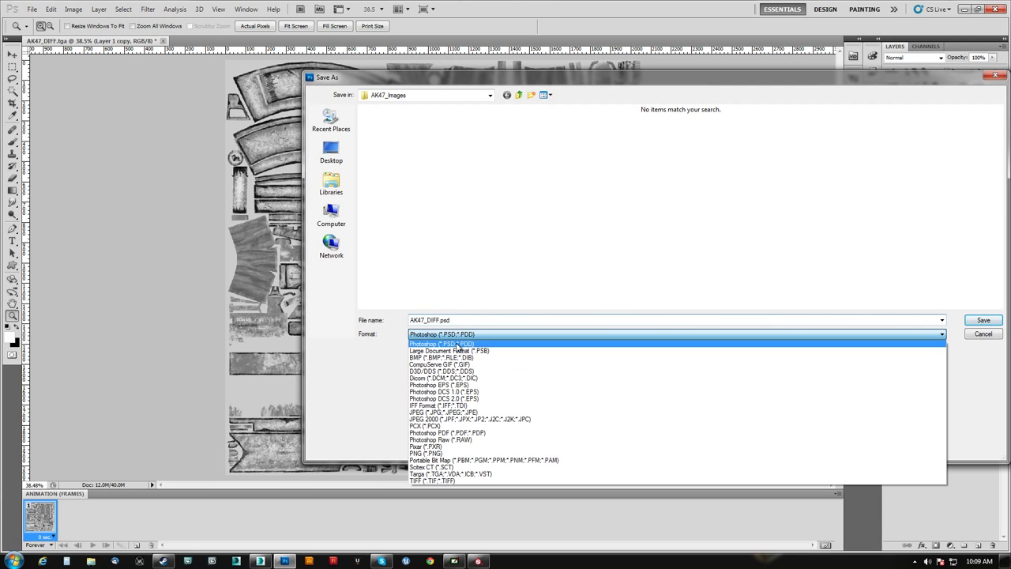
{"action": "left_click", "coordinate": [436, 473]}
{"action": "left_click", "coordinate": [332, 125]}
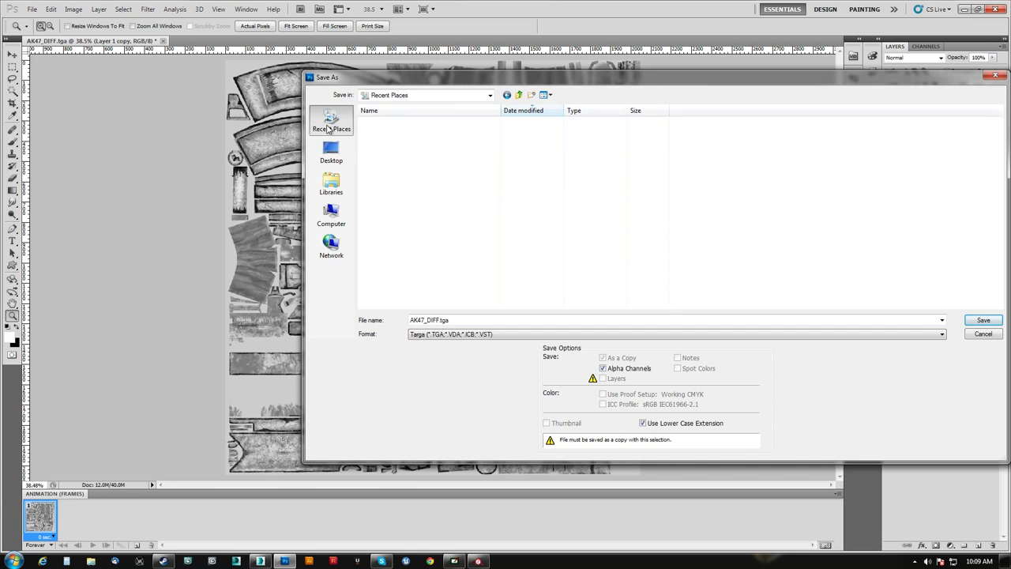
{"action": "double_click", "coordinate": [389, 122]}
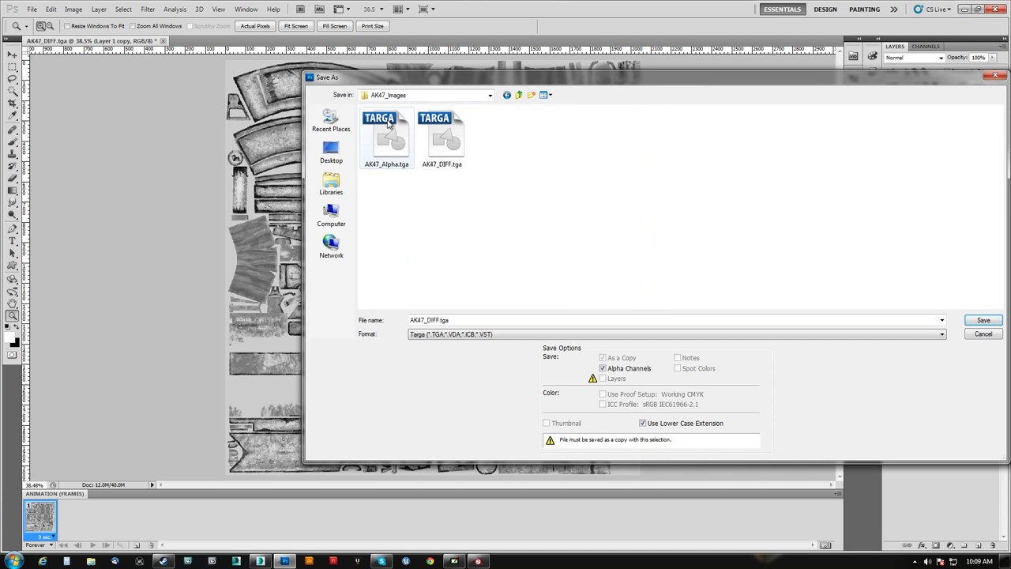
Name the file AK47_Roughness.tga and save it, accepting the Targa options.
{"action": "left_click", "coordinate": [397, 150]}
{"action": "left_click", "coordinate": [434, 321]}
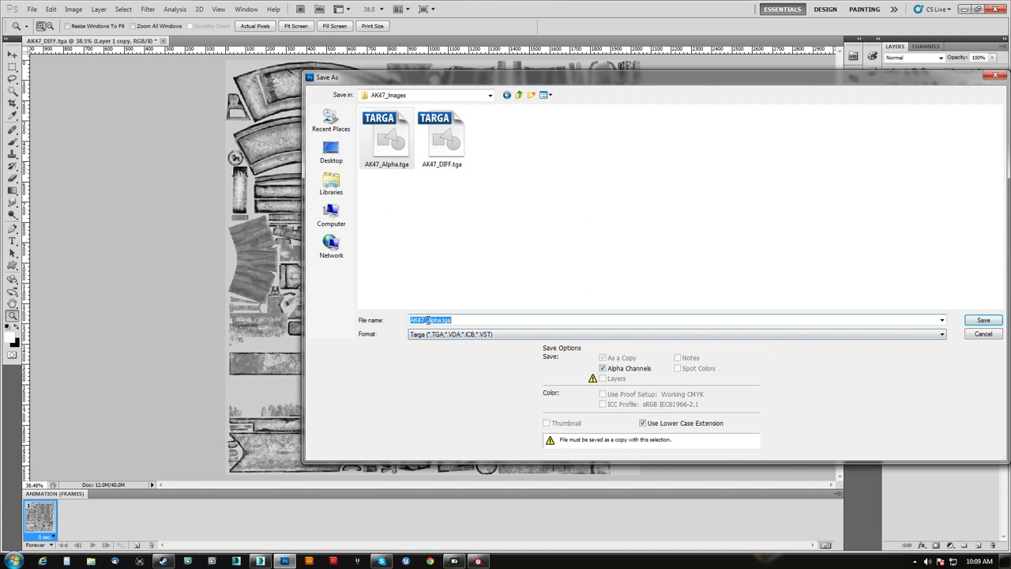
{"action": "left_click_drag", "start_coordinate": [426, 320], "coordinate": [437, 320]}
{"action": "type", "text": "Roughness"}
{"action": "left_click", "coordinate": [984, 320]}
{"action": "left_click", "coordinate": [537, 184]}
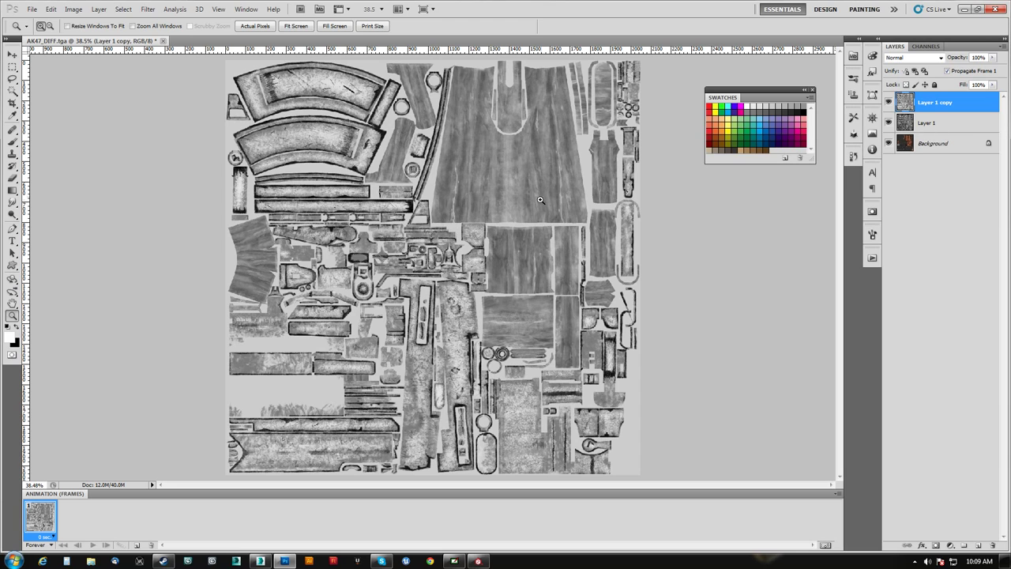
Switch to Substance Painter and import the image AK47_Roughness.tga from the AK47_Images folder.
{"action": "left_click", "coordinate": [478, 561]}
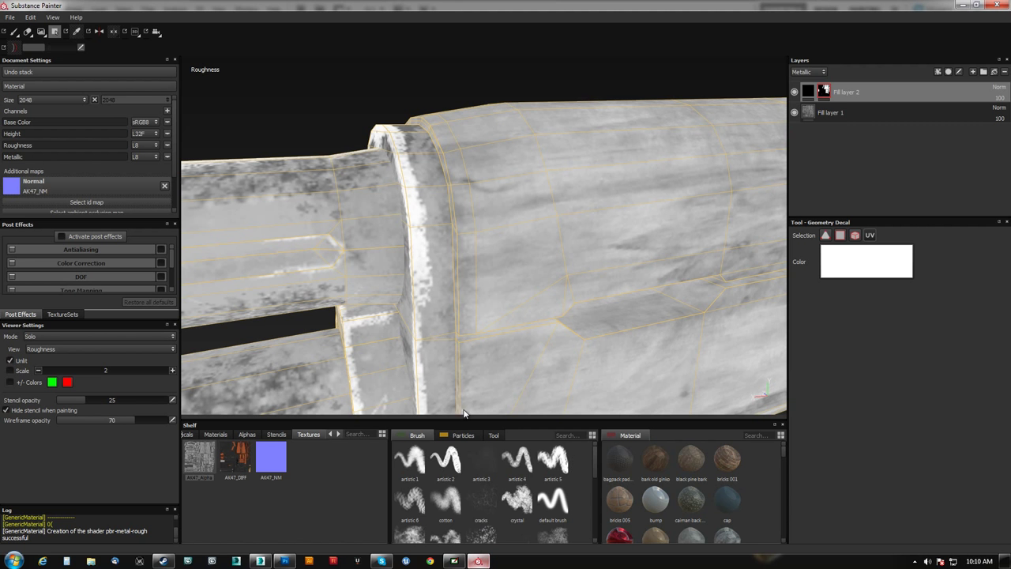
{"action": "left_click", "coordinate": [9, 16]}
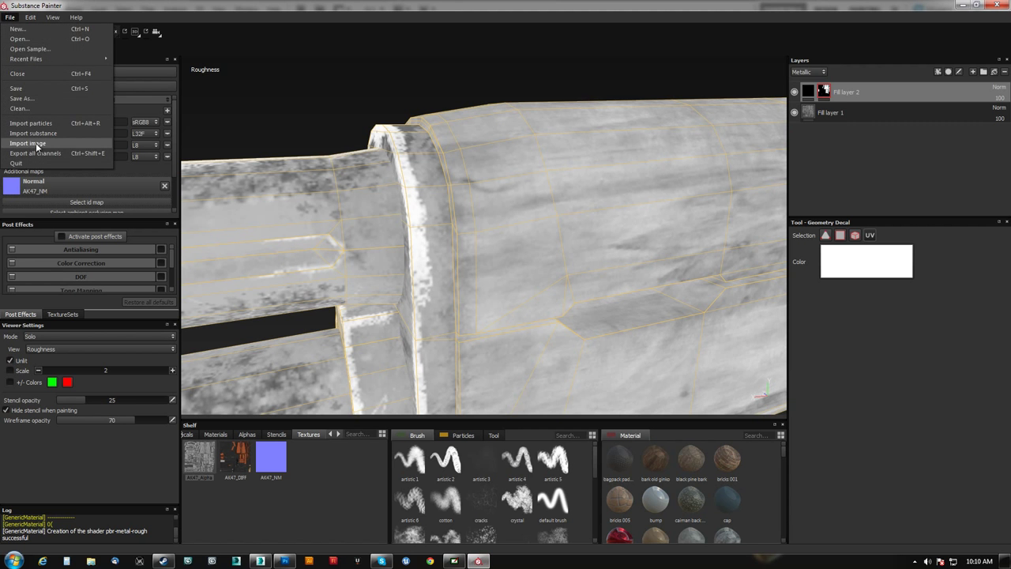
{"action": "left_click", "coordinate": [50, 144]}
{"action": "double_click", "coordinate": [244, 98]}
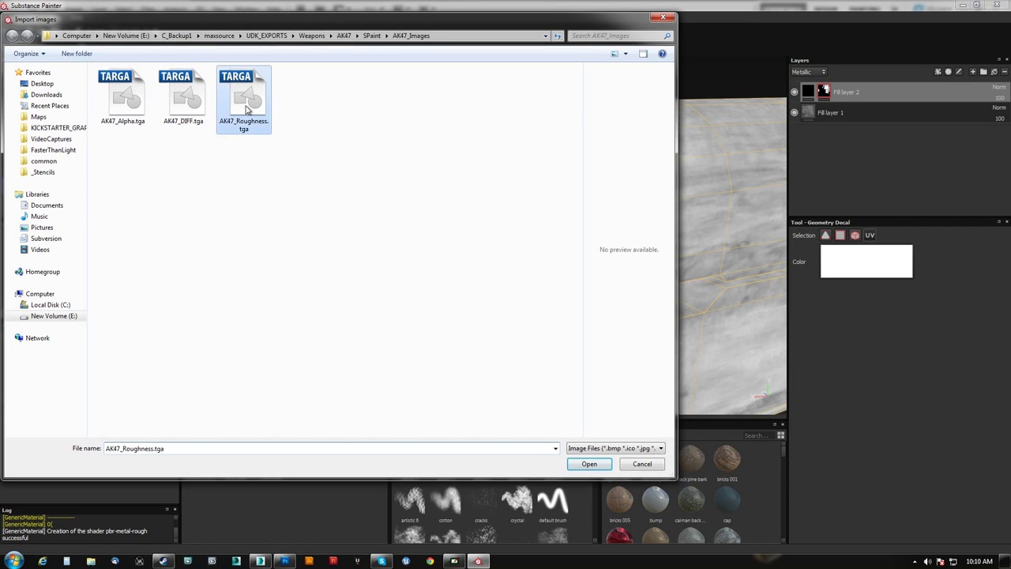
Rename the new fill layer Roughness, restrict it to the rough channel and assign the AK47_Roughness texture to it.
{"action": "left_click", "coordinate": [811, 116]}
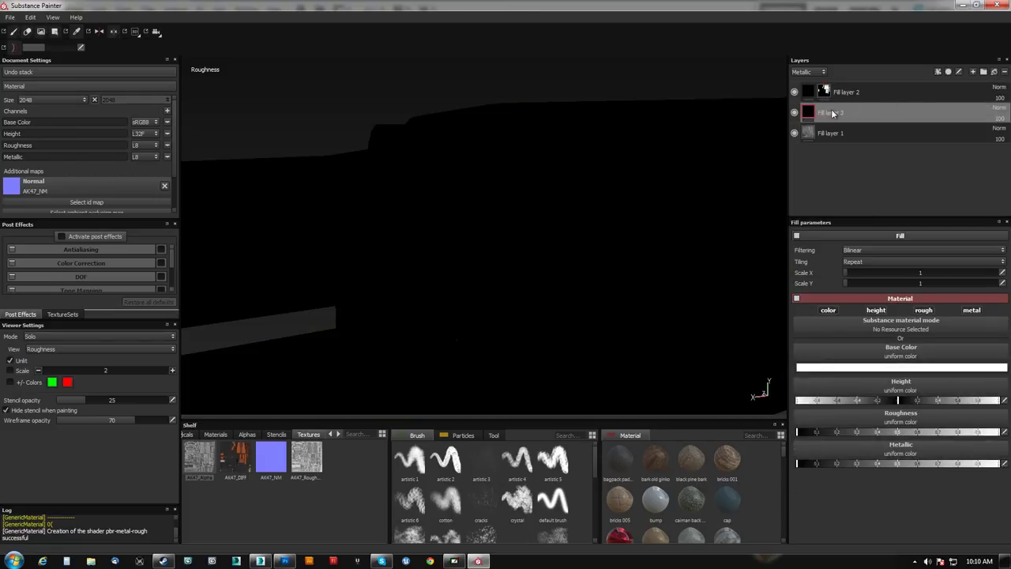
{"action": "double_click", "coordinate": [833, 113]}
{"action": "type", "text": "Roughness"}
{"action": "key", "text": "Return"}
{"action": "left_click", "coordinate": [877, 310]}
{"action": "left_click", "coordinate": [828, 309]}
{"action": "left_click", "coordinate": [973, 310]}
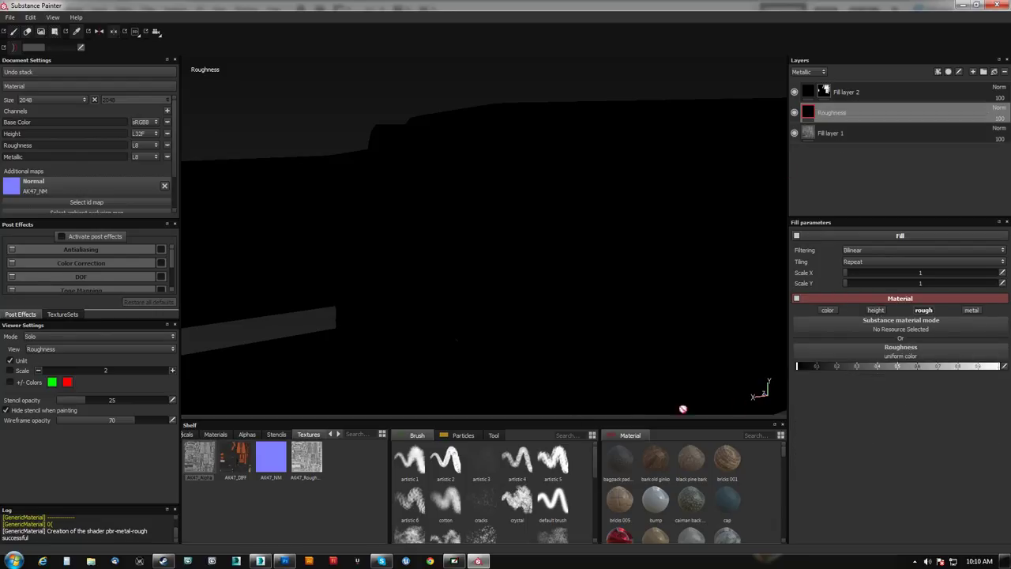
{"action": "left_click_drag", "start_coordinate": [298, 467], "coordinate": [869, 360]}
Examine the roughness map on the rifle, first in the Roughness channel view and then in the full material view.
{"action": "middle_click_drag", "start_coordinate": [551, 322], "coordinate": [410, 263], "text": "alt"}
{"action": "right_click_drag", "start_coordinate": [411, 263], "coordinate": [402, 235], "text": "alt"}
{"action": "right_click_drag", "start_coordinate": [518, 348], "coordinate": [513, 208], "text": "alt"}
{"action": "right_click_drag", "start_coordinate": [537, 395], "coordinate": [534, 332], "text": "alt"}
{"action": "left_click_drag", "start_coordinate": [534, 332], "coordinate": [248, 136], "text": "alt"}
{"action": "key", "text": "m"}
{"action": "left_click_drag", "start_coordinate": [398, 158], "coordinate": [637, 282], "text": "alt"}
{"action": "right_click_drag", "start_coordinate": [558, 237], "coordinate": [443, 308], "text": "alt"}
{"action": "left_click_drag", "start_coordinate": [443, 308], "coordinate": [504, 287], "text": "alt"}
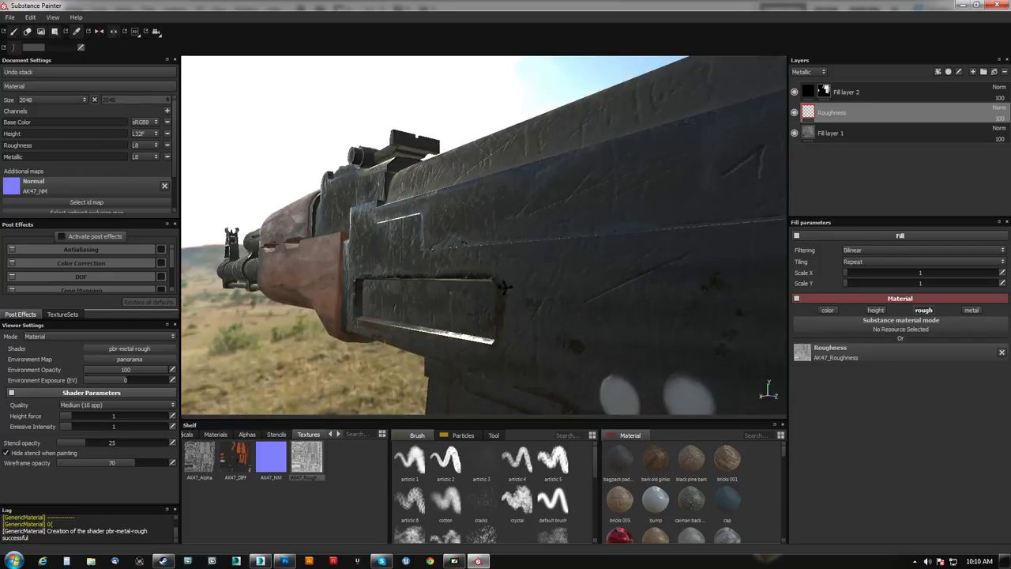
Add a Levels effect to the Roughness layer and set its affected channel to Roughness.
{"action": "left_click", "coordinate": [939, 72]}
{"action": "left_click", "coordinate": [947, 92]}
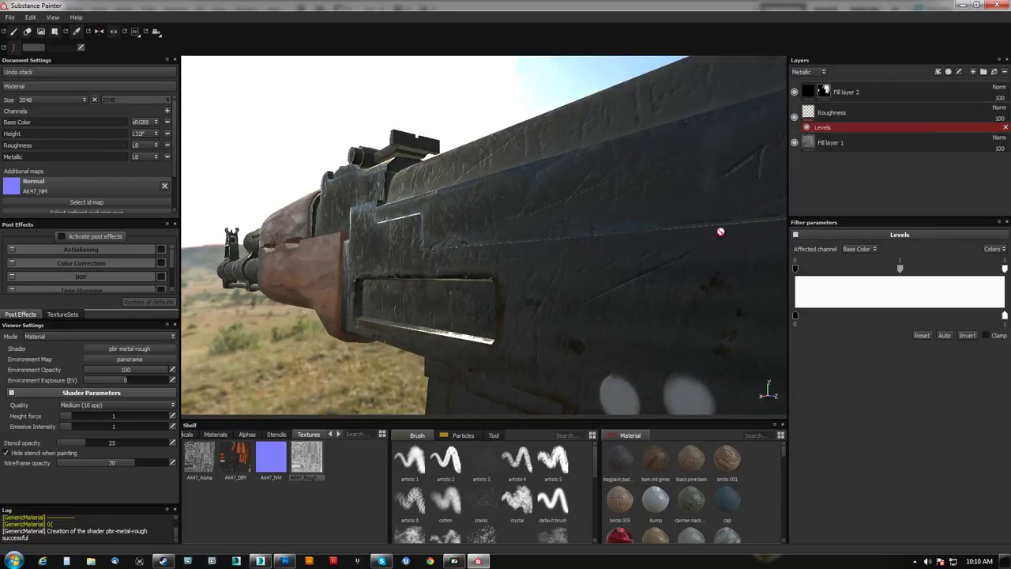
{"action": "left_click_drag", "start_coordinate": [611, 304], "coordinate": [497, 270], "text": "alt"}
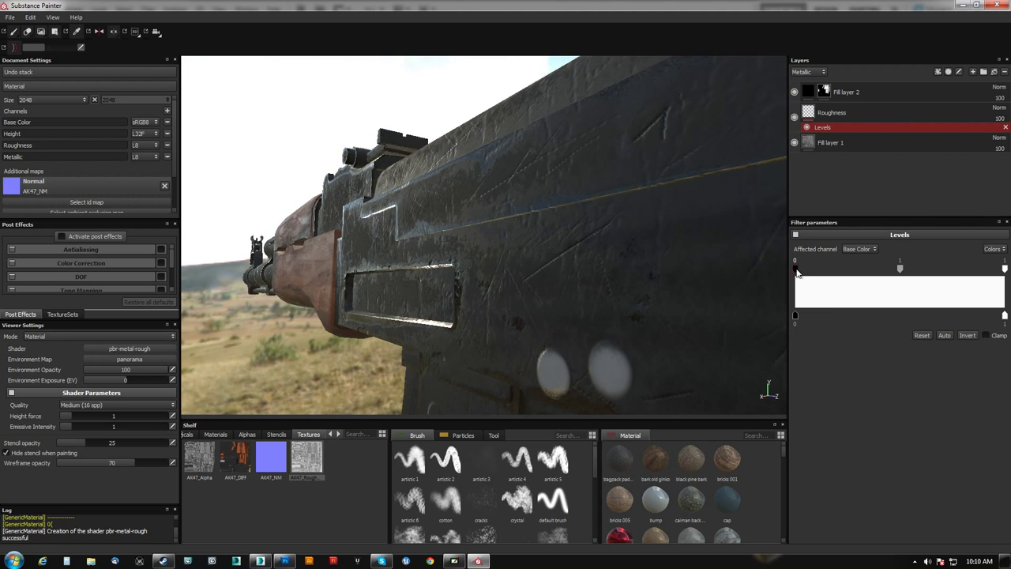
{"action": "left_click_drag", "start_coordinate": [798, 273], "coordinate": [772, 271]}
{"action": "left_click", "coordinate": [860, 249]}
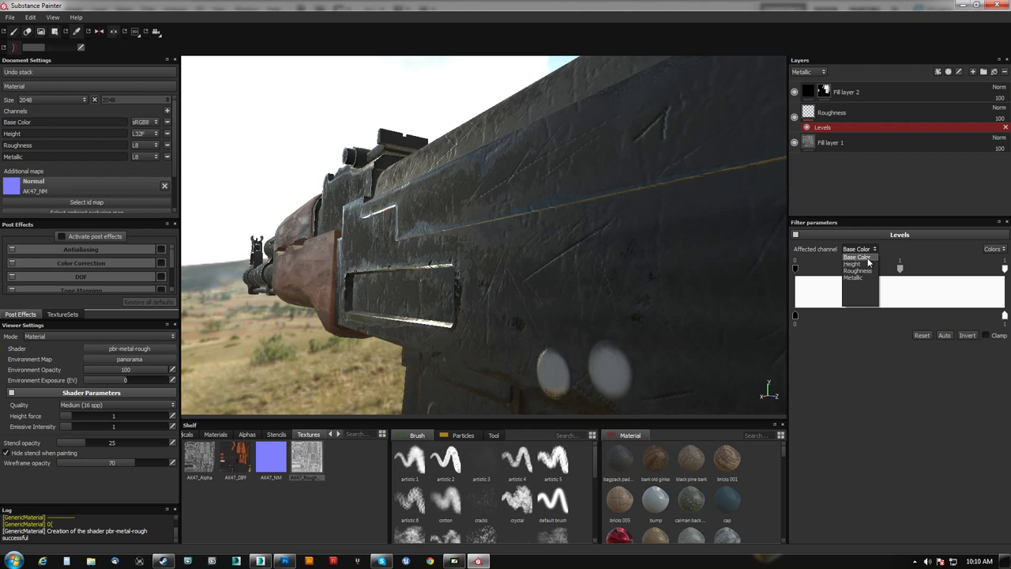
{"action": "left_click", "coordinate": [861, 275]}
{"action": "left_click_drag", "start_coordinate": [798, 269], "coordinate": [765, 274]}
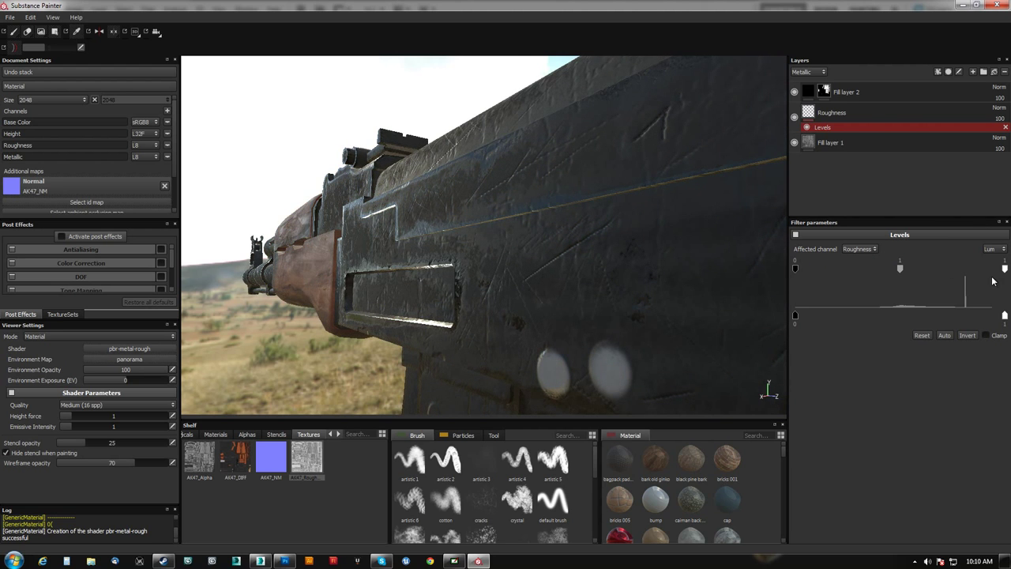
Set the midtone of the Roughness layer's Levels to 2.402 and return the input minimum to 0.
{"action": "mouse_move", "coordinate": [1005, 269]}
{"action": "left_mouse_down"}
{"action": "mouse_move", "coordinate": [799, 288]}
{"action": "mouse_move", "coordinate": [1006, 278]}
{"action": "left_mouse_up"}
{"action": "left_click_drag", "start_coordinate": [797, 268], "coordinate": [893, 269]}
{"action": "left_click_drag", "start_coordinate": [466, 264], "coordinate": [435, 292], "text": "alt"}
{"action": "mouse_move", "coordinate": [950, 271]}
{"action": "left_mouse_down"}
{"action": "mouse_move", "coordinate": [899, 273]}
{"action": "mouse_move", "coordinate": [954, 274]}
{"action": "left_mouse_up"}
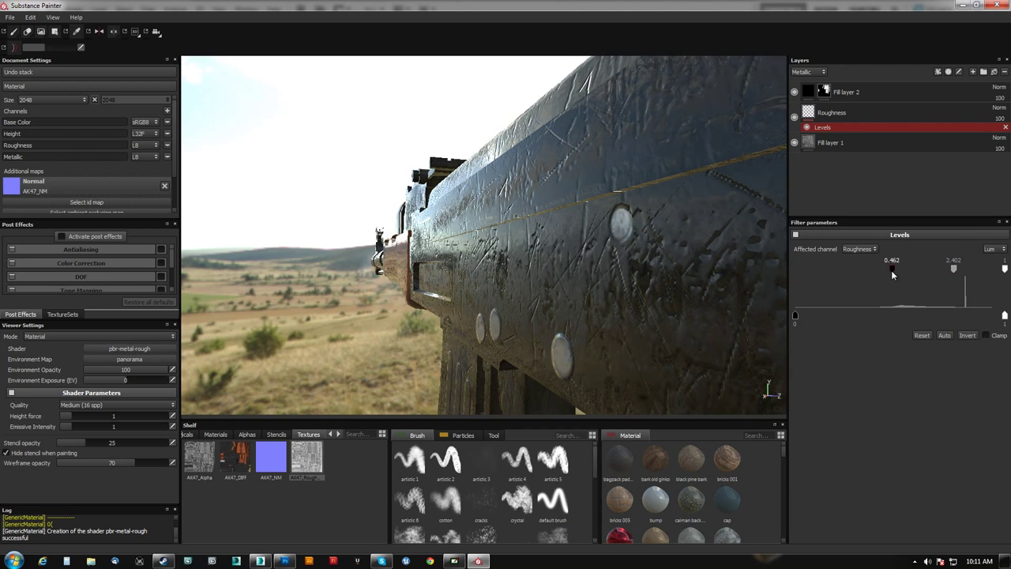
{"action": "left_click_drag", "start_coordinate": [893, 274], "coordinate": [808, 272]}
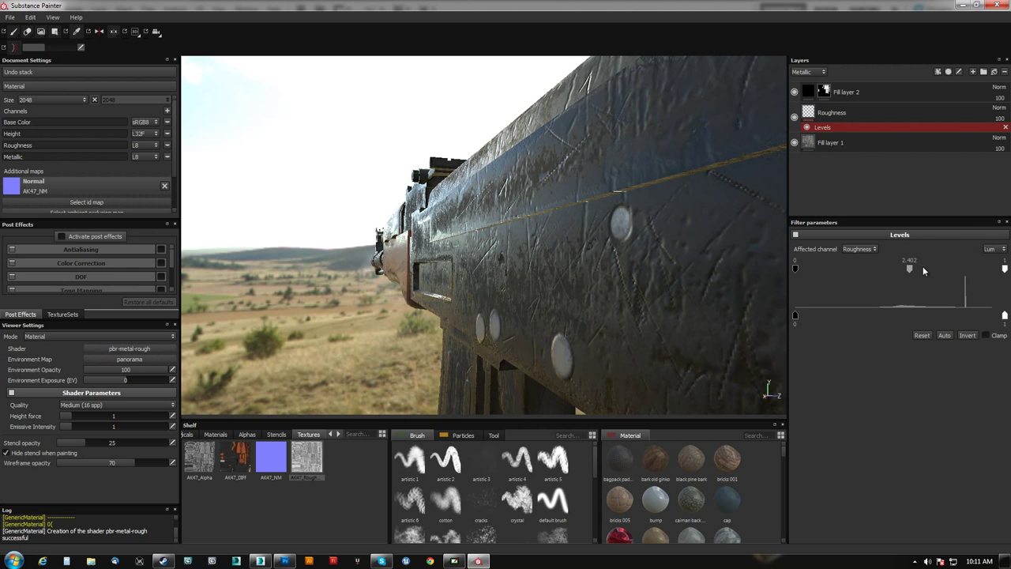
Raise the output minimum of the Roughness layer's Levels to 0.231.
{"action": "left_click", "coordinate": [993, 249]}
{"action": "left_click", "coordinate": [894, 356]}
{"action": "left_click_drag", "start_coordinate": [605, 273], "coordinate": [495, 256], "text": "alt"}
{"action": "left_click_drag", "start_coordinate": [795, 317], "coordinate": [844, 318]}
Examine the receiver's reflections in the material view, and the whole rifle in the Roughness and Metallic channels.
{"action": "right_click_drag", "start_coordinate": [542, 138], "coordinate": [482, 202], "text": "alt"}
{"action": "left_click_drag", "start_coordinate": [482, 202], "coordinate": [688, 278], "text": "alt"}
{"action": "left_click_drag", "start_coordinate": [504, 270], "coordinate": [368, 305], "text": "alt"}
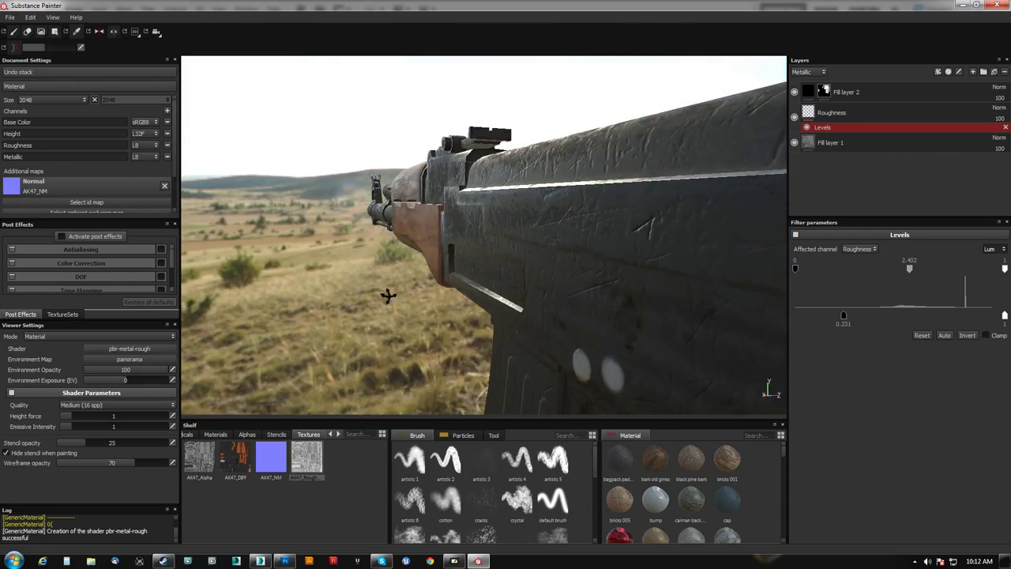
{"action": "left_click_drag", "start_coordinate": [470, 288], "coordinate": [479, 309], "text": "alt"}
{"action": "left_click_drag", "start_coordinate": [446, 278], "coordinate": [566, 325], "text": "alt"}
{"action": "key", "text": "c"}
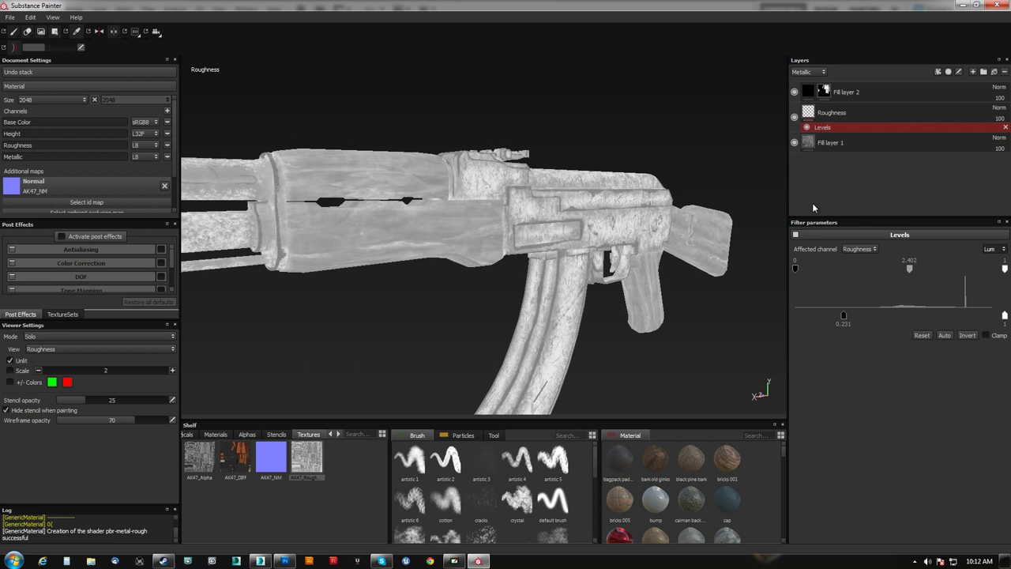
{"action": "key", "text": "c"}
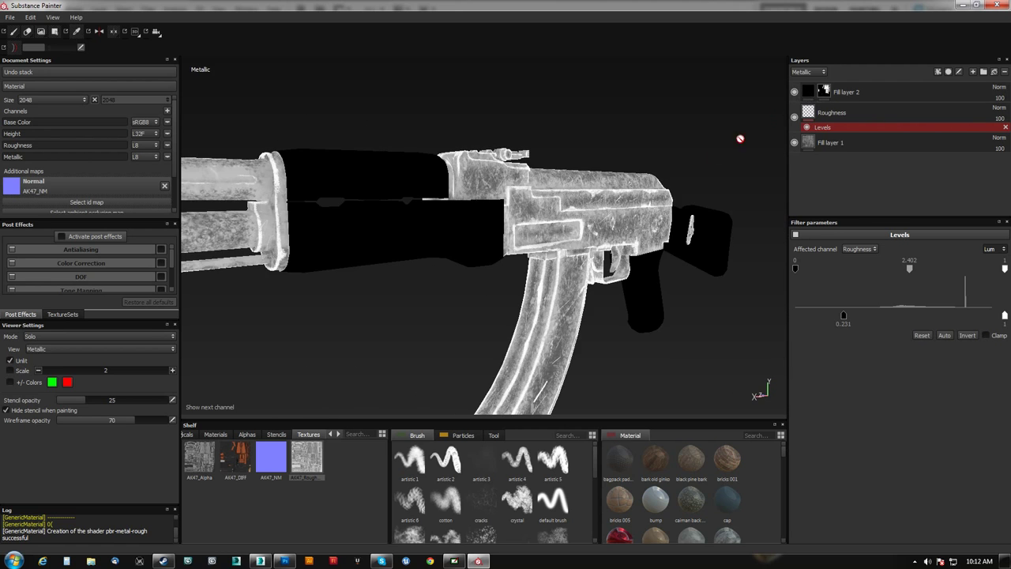
{"action": "left_click_drag", "start_coordinate": [650, 211], "coordinate": [696, 235], "text": "alt"}
{"action": "mouse_move", "coordinate": [351, 184]}
{"action": "left_mouse_down", "text": "alt"}
{"action": "mouse_move", "coordinate": [514, 171]}
{"action": "mouse_move", "coordinate": [524, 181]}
{"action": "left_mouse_up", "text": "alt"}
{"action": "left_click", "coordinate": [807, 91]}
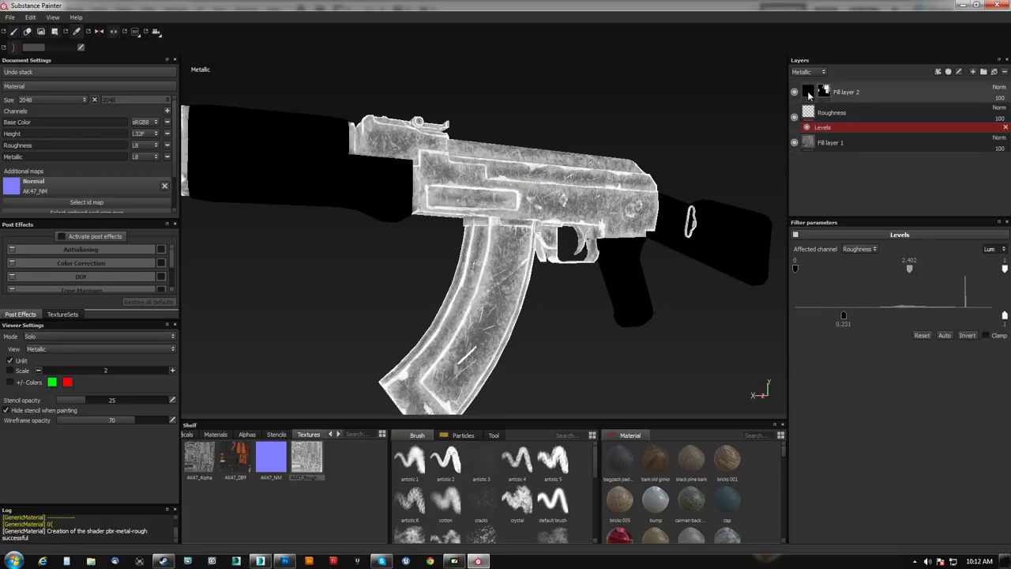
{"action": "left_click", "coordinate": [939, 72]}
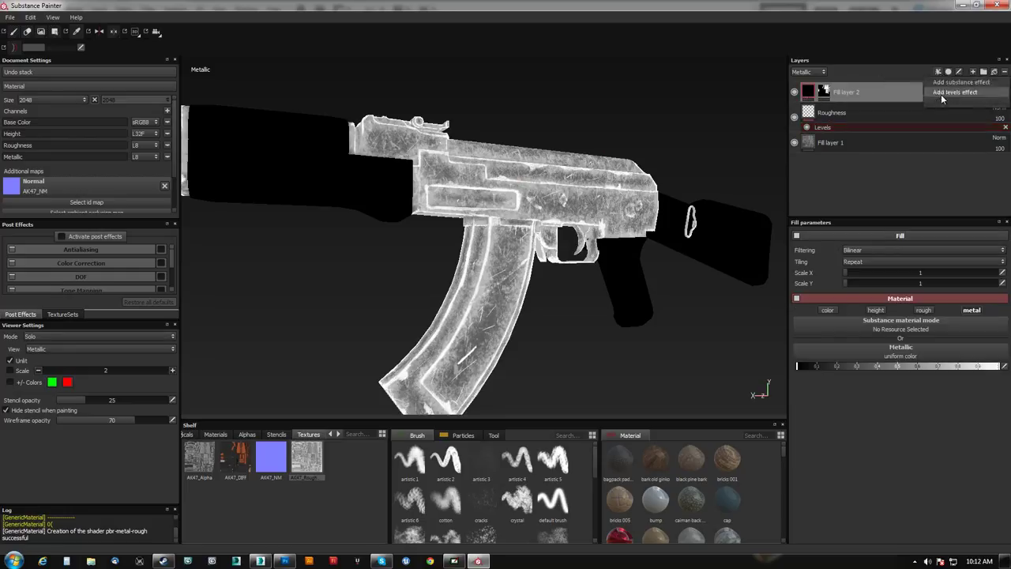
{"action": "left_click", "coordinate": [941, 94]}
{"action": "left_click", "coordinate": [858, 249]}
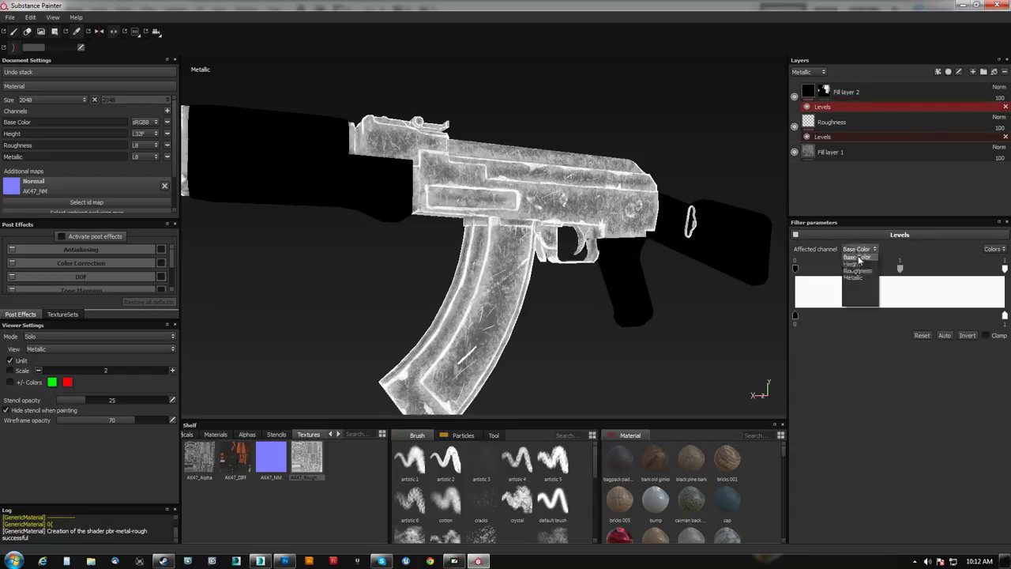
{"action": "left_click", "coordinate": [860, 279]}
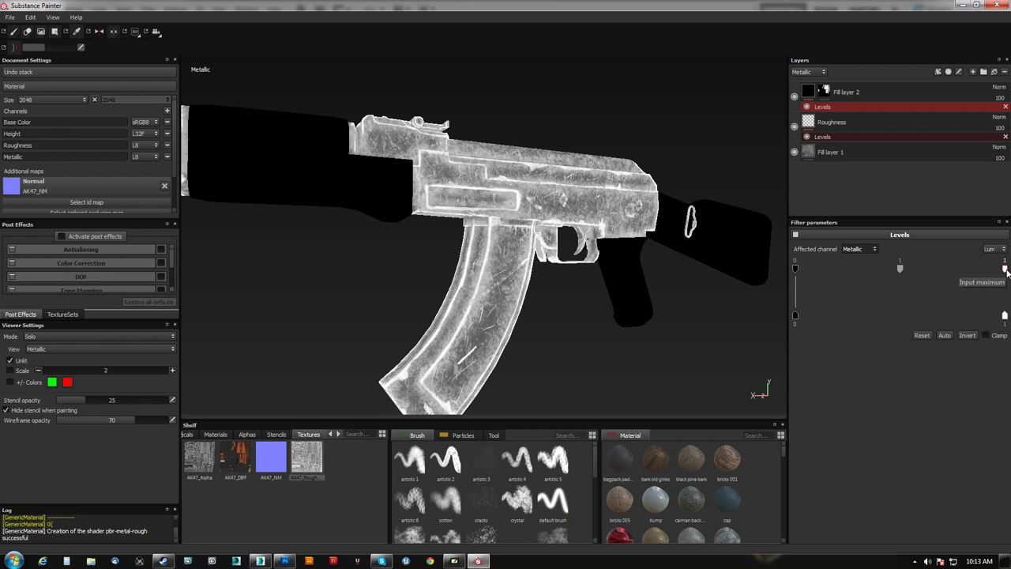
{"action": "left_click_drag", "start_coordinate": [660, 199], "coordinate": [621, 216], "text": "alt"}
{"action": "middle_click_drag", "start_coordinate": [498, 234], "coordinate": [607, 235], "text": "alt"}
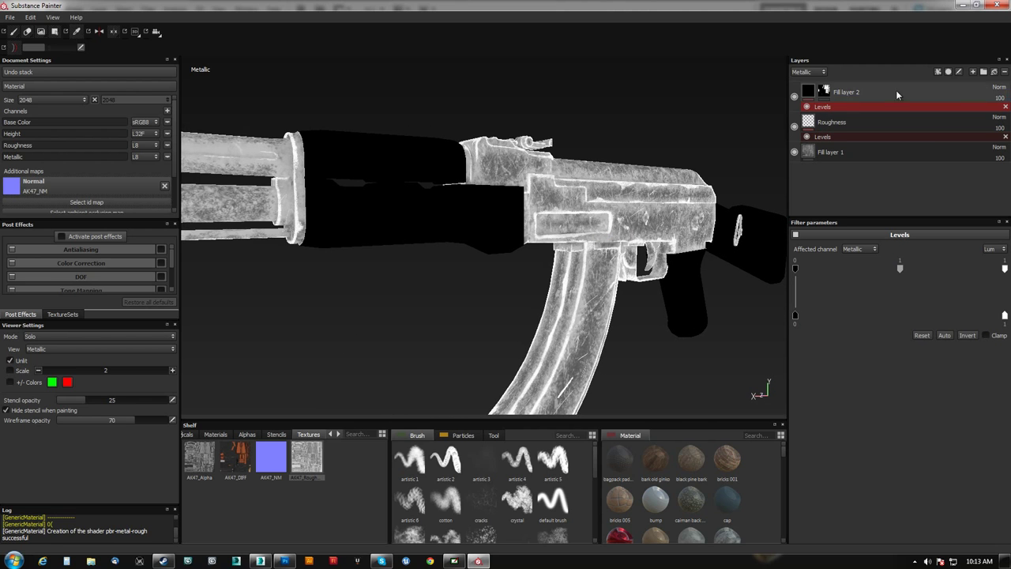
{"action": "left_click", "coordinate": [1005, 108]}
Rename Fill layer 2, which masks the wooden parts, as WoodMetallic.
{"action": "left_click_drag", "start_coordinate": [736, 150], "coordinate": [349, 182], "text": "alt"}
{"action": "left_click_drag", "start_coordinate": [377, 180], "coordinate": [590, 190], "text": "alt"}
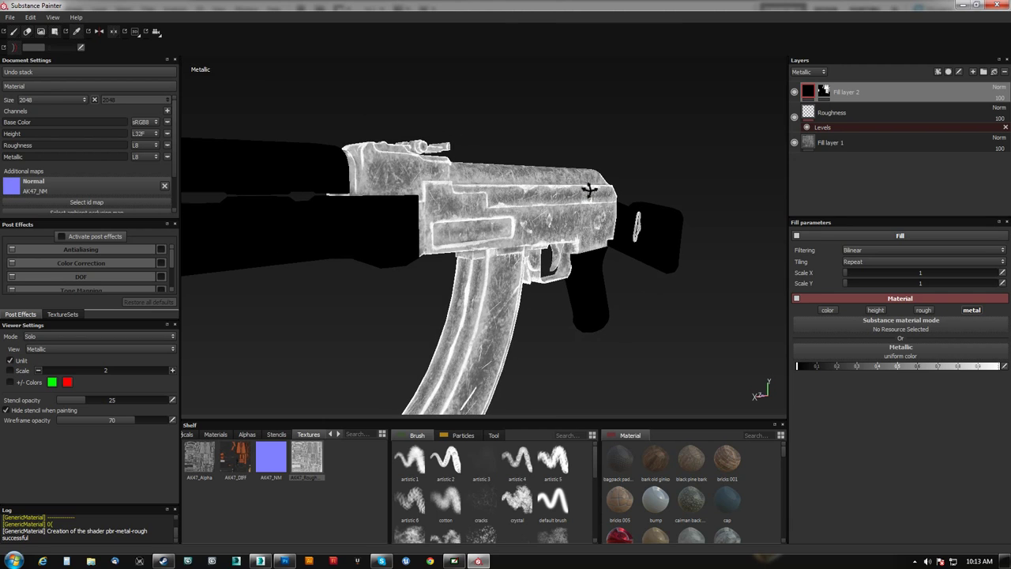
{"action": "double_click", "coordinate": [847, 93]}
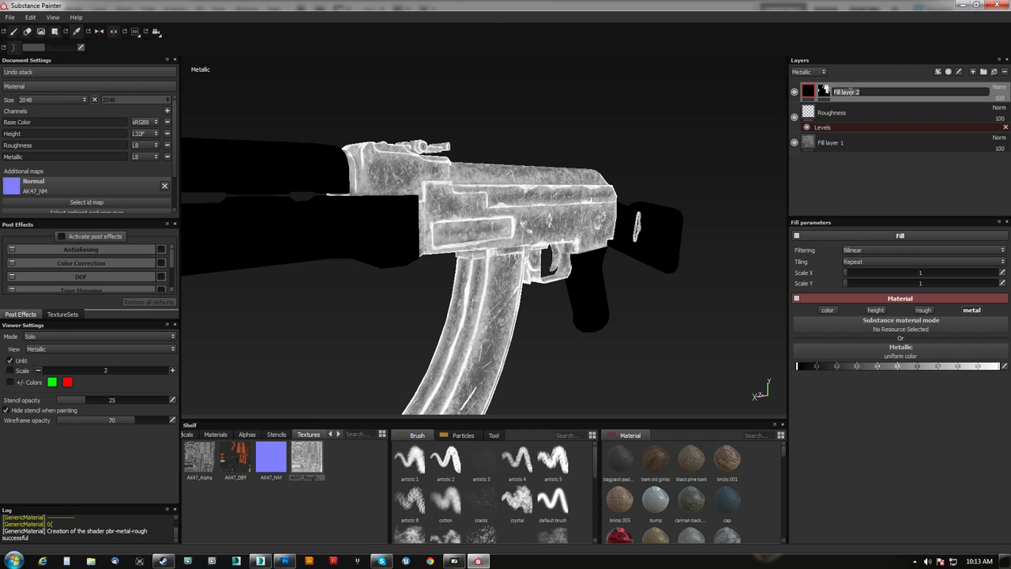
{"action": "type", "text": "WoodMetallic"}
{"action": "key", "text": "Return"}
Add a new fill layer on top of the stack and name it MetalMetallic.
{"action": "left_click", "coordinate": [994, 72]}
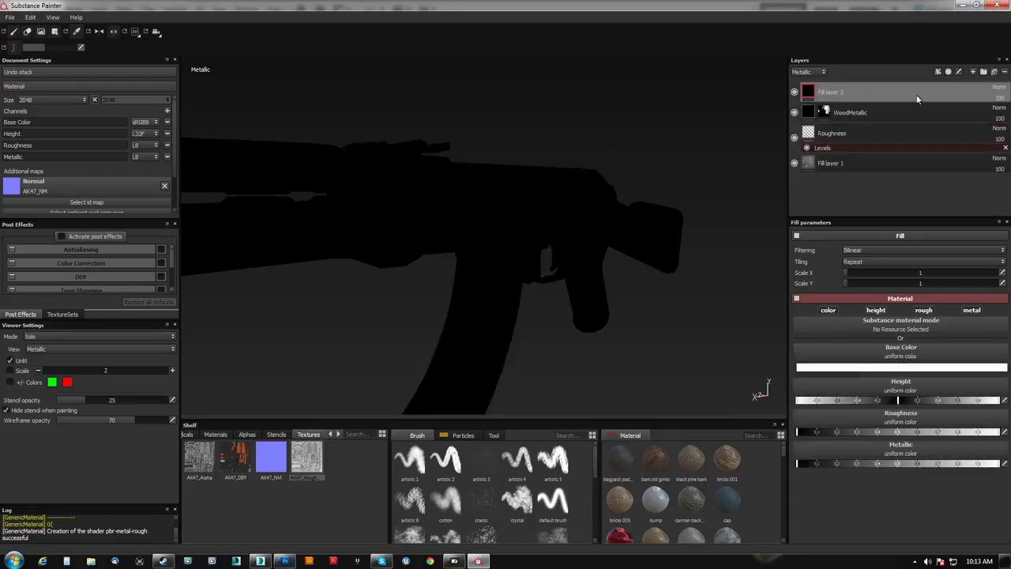
{"action": "double_click", "coordinate": [835, 92]}
{"action": "type", "text": "Met"}
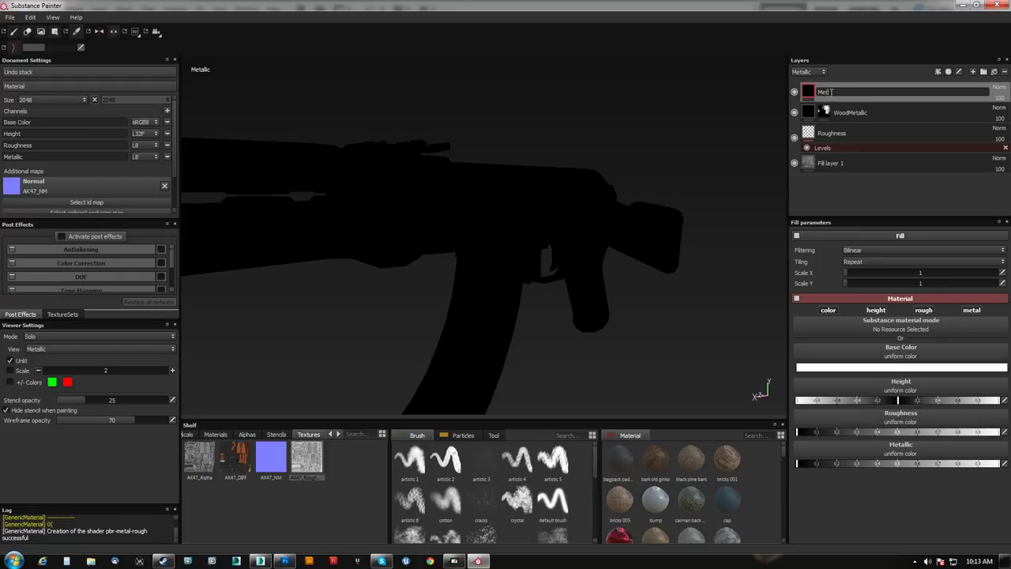
{"action": "type", "text": "alMetallic"}
{"action": "key", "text": "Return"}
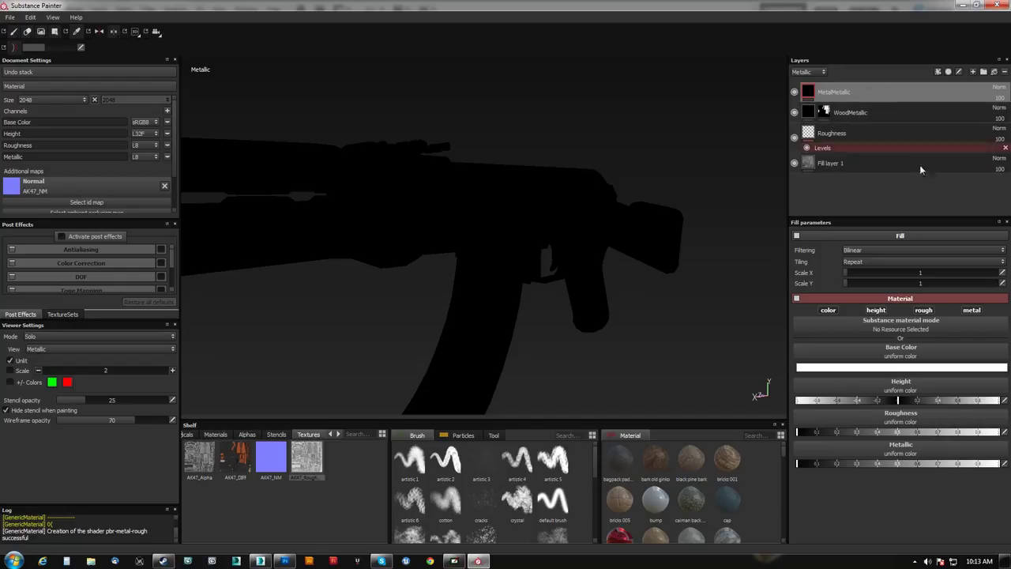
Restrict the MetalMetallic layer to the metal channel and raise its uniform Metallic value to full white.
{"action": "left_click", "coordinate": [928, 312]}
{"action": "left_click", "coordinate": [880, 312]}
{"action": "left_click", "coordinate": [828, 311]}
{"action": "left_click_drag", "start_coordinate": [890, 367], "coordinate": [1007, 368]}
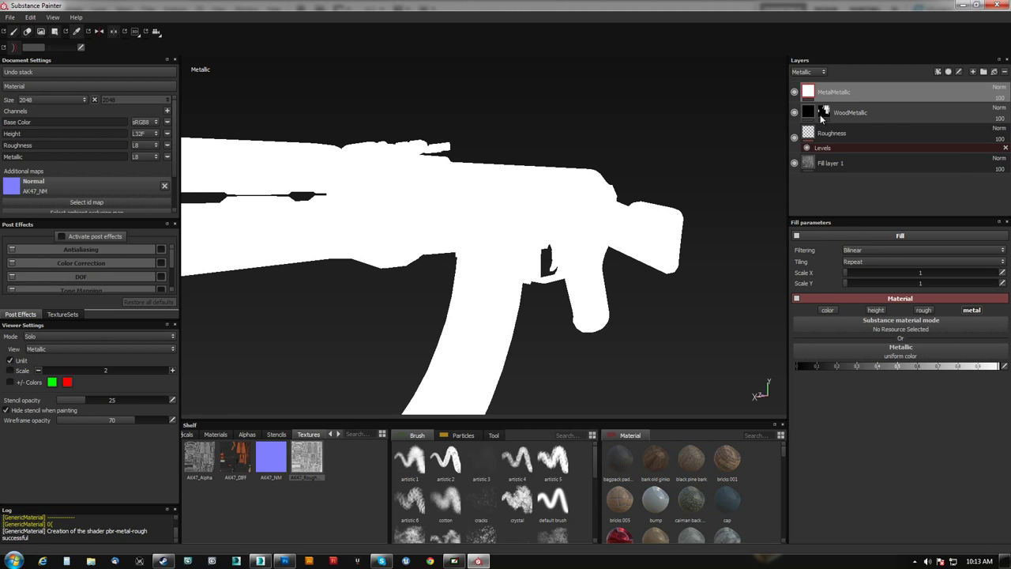
Copy the WoodMetallic layer's mask and paste it into a new black mask on the MetalMetallic layer.
{"action": "right_click", "coordinate": [825, 114]}
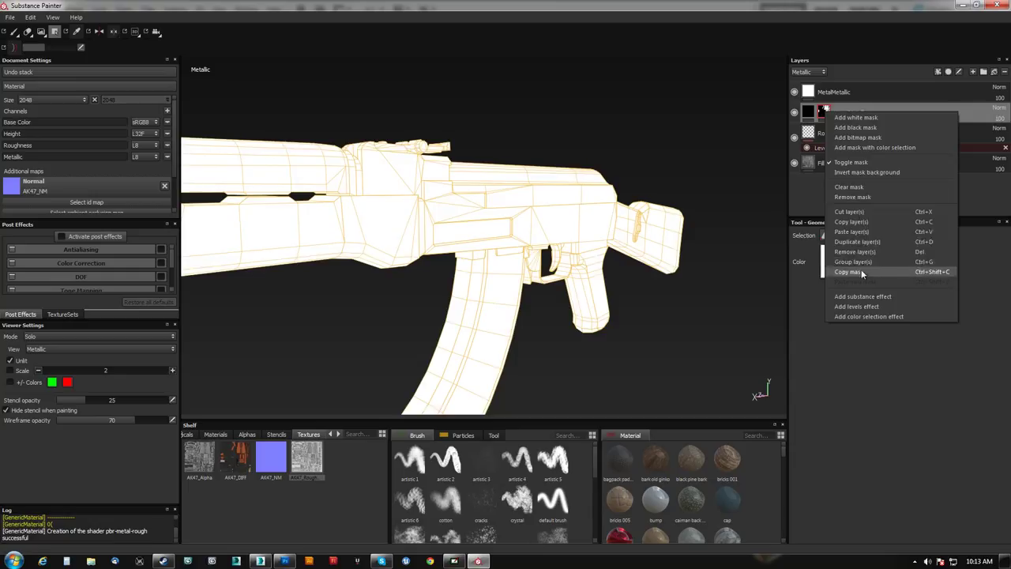
{"action": "left_click", "coordinate": [862, 269]}
{"action": "right_click", "coordinate": [811, 93]}
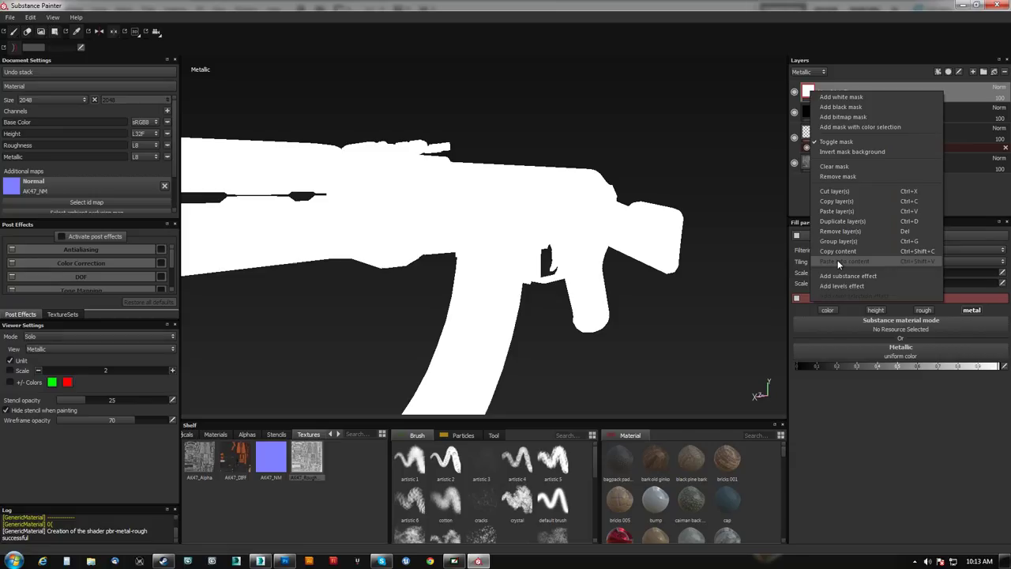
{"action": "left_click", "coordinate": [841, 108]}
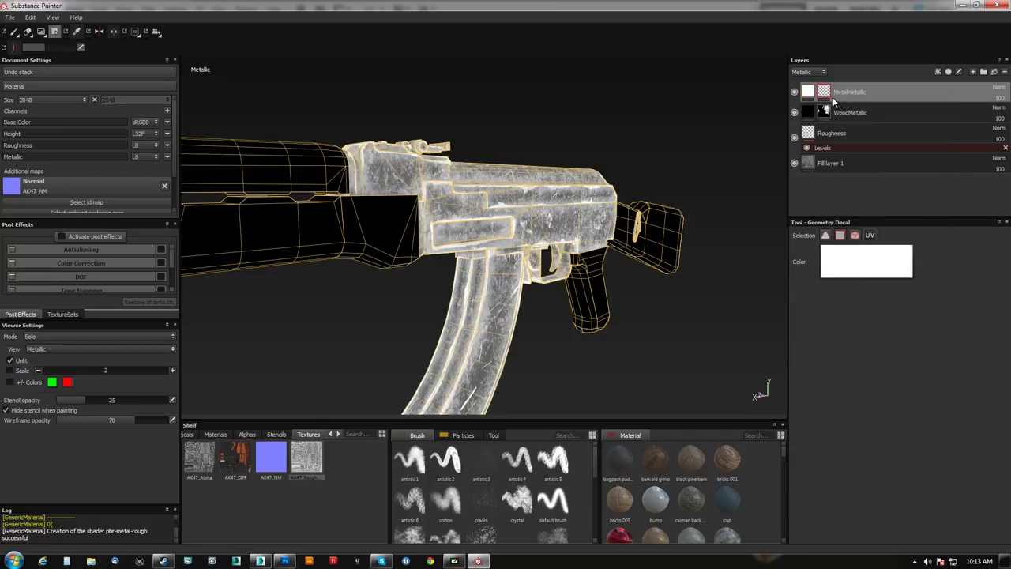
{"action": "right_click", "coordinate": [826, 92]}
{"action": "left_click", "coordinate": [873, 258]}
Add a Levels effect to the MetalMetallic mask and invert it so the layer covers only the metal parts.
{"action": "right_click", "coordinate": [825, 91]}
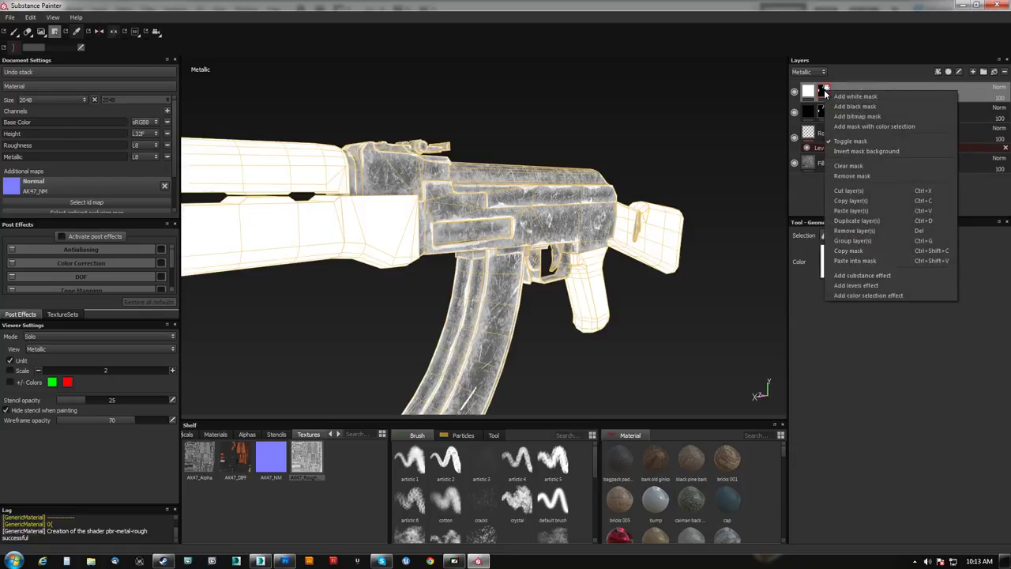
{"action": "left_click", "coordinate": [939, 71]}
{"action": "left_click", "coordinate": [947, 92]}
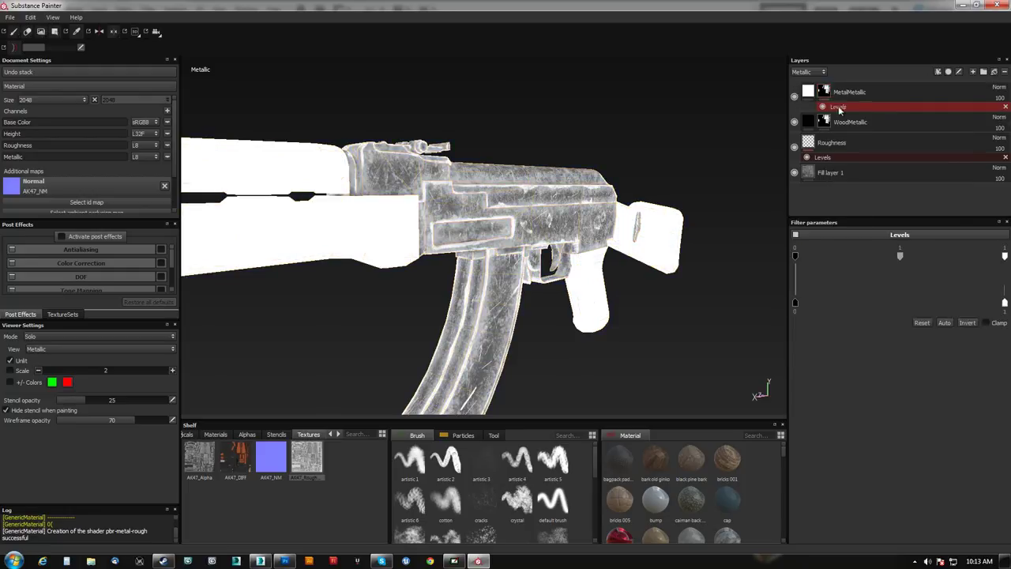
{"action": "left_click", "coordinate": [967, 323]}
{"action": "left_click_drag", "start_coordinate": [684, 260], "coordinate": [576, 235], "text": "alt"}
{"action": "middle_click_drag", "start_coordinate": [443, 238], "coordinate": [632, 257], "text": "alt"}
{"action": "mouse_move", "coordinate": [506, 245]}
{"action": "left_mouse_down", "text": "alt"}
{"action": "mouse_move", "coordinate": [616, 251]}
{"action": "mouse_move", "coordinate": [472, 228]}
{"action": "mouse_move", "coordinate": [148, 235]}
{"action": "mouse_move", "coordinate": [637, 219]}
{"action": "mouse_move", "coordinate": [574, 190]}
{"action": "mouse_move", "coordinate": [461, 235]}
{"action": "mouse_move", "coordinate": [504, 238]}
{"action": "left_mouse_up", "text": "alt"}
{"action": "scroll", "coordinate": [605, 230], "scroll_direction": "down", "scroll_amount": 5}
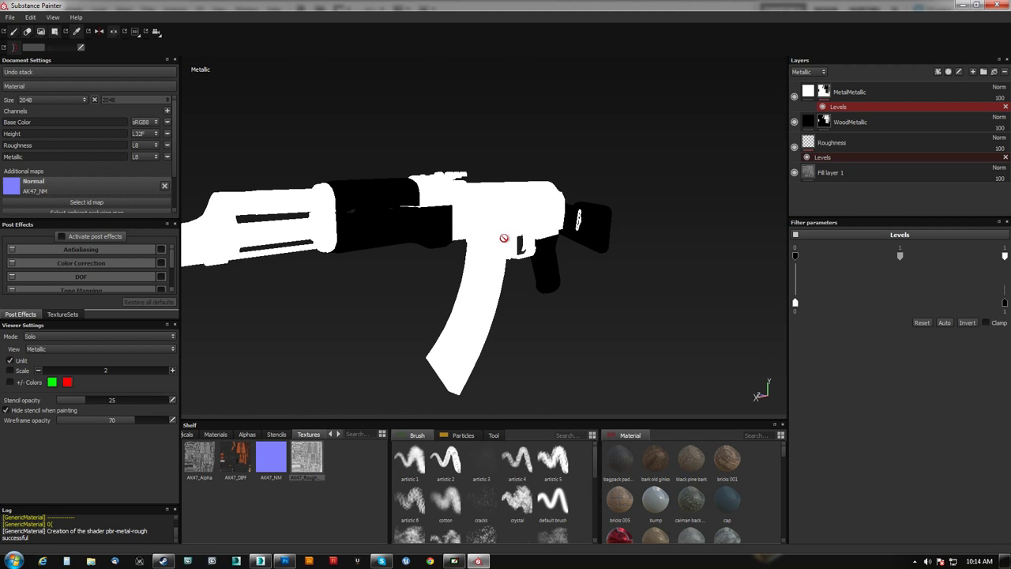
{"action": "scroll", "coordinate": [505, 238], "scroll_direction": "up", "scroll_amount": 2}
{"action": "scroll", "coordinate": [493, 185], "scroll_direction": "up", "scroll_amount": 3}
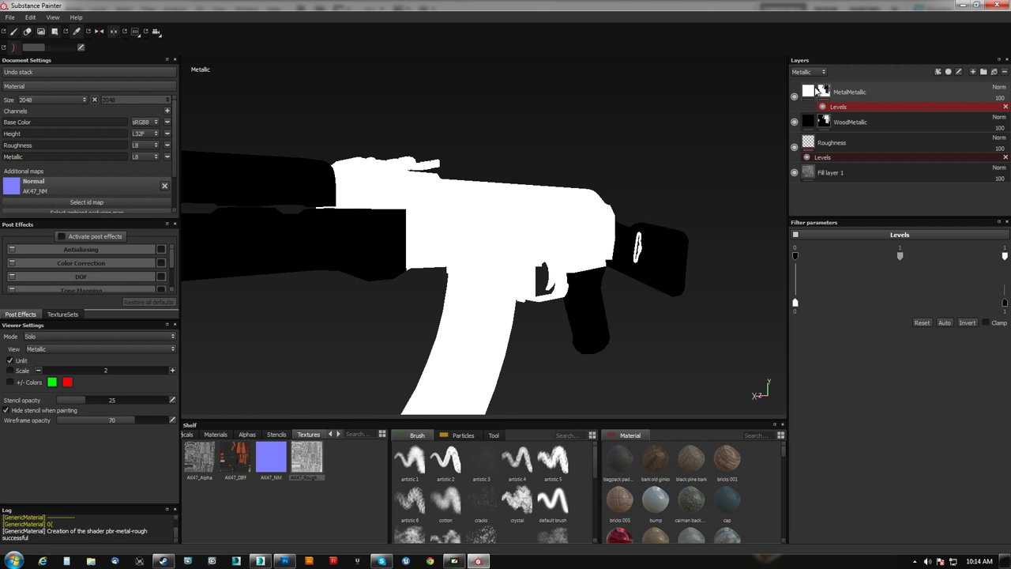
Change the MetalMetallic layer's blend mode to Screen in the Metallic channel.
{"action": "left_click", "coordinate": [817, 90]}
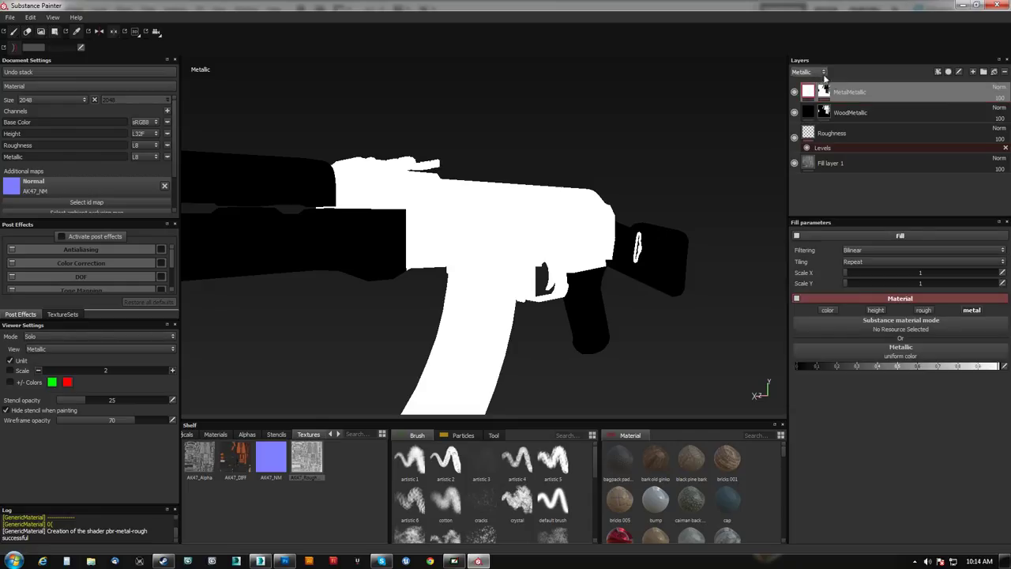
{"action": "left_click", "coordinate": [1000, 87]}
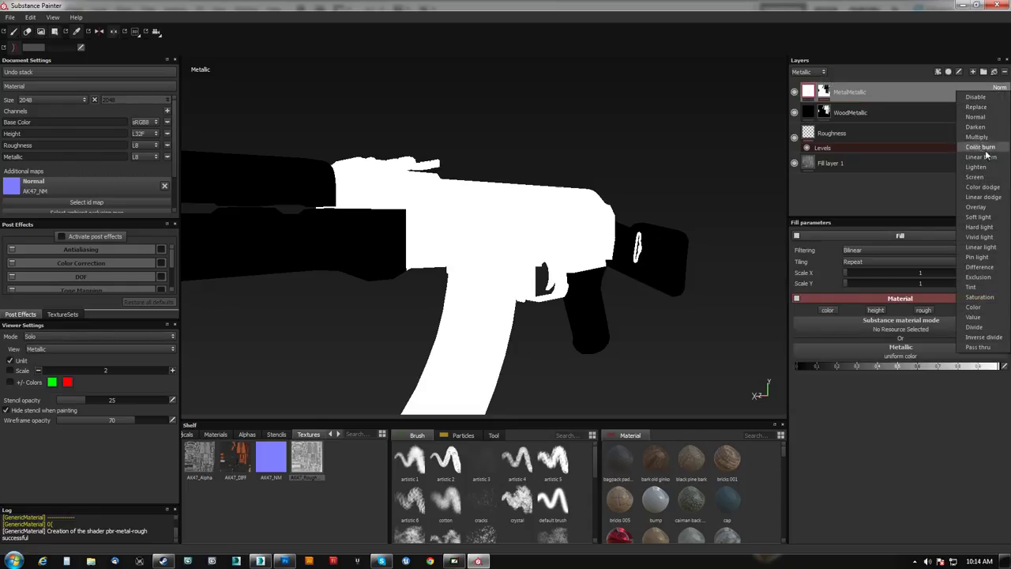
{"action": "left_click", "coordinate": [980, 180]}
Try a MetalMetallic layer opacity of 65 against the lit material view, and set it back to 100.
{"action": "left_click", "coordinate": [1002, 99]}
{"action": "left_click_drag", "start_coordinate": [1003, 107], "coordinate": [993, 116]}
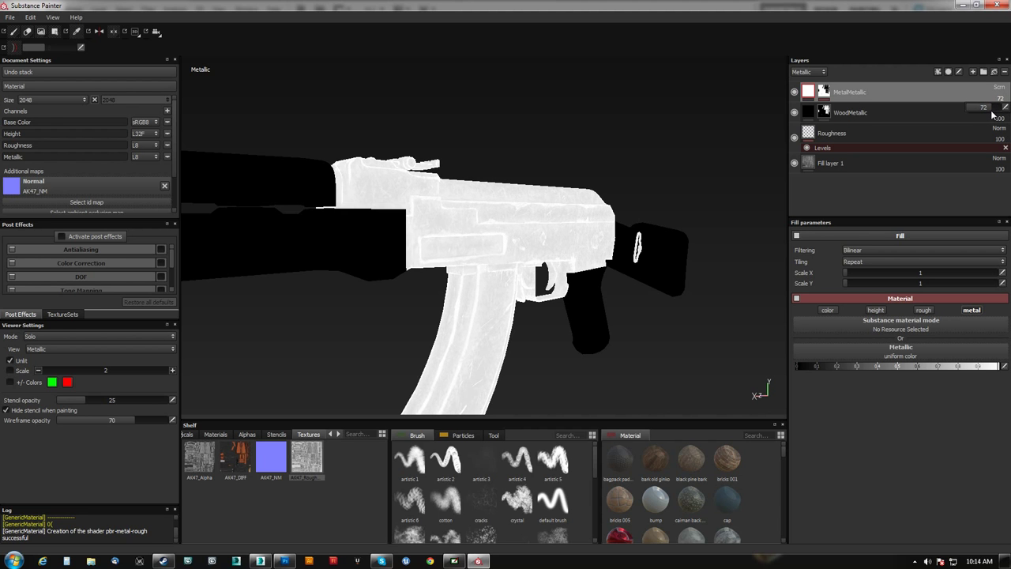
{"action": "key", "text": "m"}
{"action": "left_click_drag", "start_coordinate": [669, 201], "coordinate": [327, 152], "text": "alt"}
{"action": "scroll", "coordinate": [369, 162], "scroll_direction": "up", "scroll_amount": 4}
{"action": "mouse_move", "coordinate": [443, 271]}
{"action": "left_mouse_down", "text": "alt"}
{"action": "mouse_move", "coordinate": [515, 227]}
{"action": "mouse_move", "coordinate": [434, 253]}
{"action": "left_mouse_up", "text": "alt"}
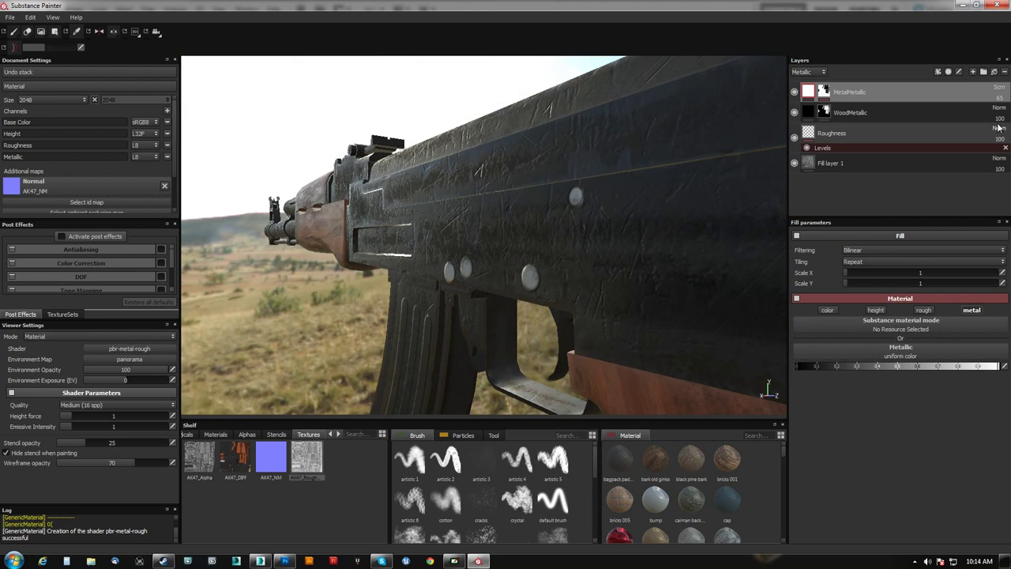
{"action": "mouse_move", "coordinate": [995, 109]}
{"action": "left_mouse_down"}
{"action": "mouse_move", "coordinate": [980, 115]}
{"action": "mouse_move", "coordinate": [1008, 116]}
{"action": "left_mouse_up"}
Examine how the rifle's metal and wood reflect the environment from the barrel, handguard, receiver and stock sides.
{"action": "left_click_drag", "start_coordinate": [393, 260], "coordinate": [415, 250], "text": "alt"}
{"action": "left_click_drag", "start_coordinate": [300, 232], "coordinate": [495, 199], "text": "alt"}
{"action": "left_click_drag", "start_coordinate": [417, 232], "coordinate": [412, 222], "text": "alt"}
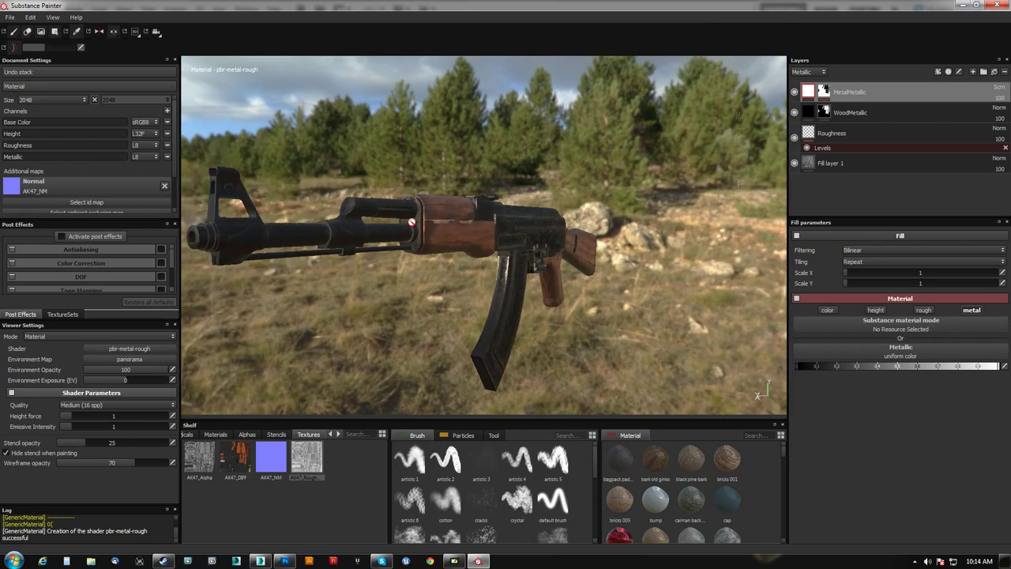
{"action": "left_click_drag", "start_coordinate": [544, 217], "coordinate": [450, 190], "text": "alt"}
{"action": "right_click_drag", "start_coordinate": [506, 217], "coordinate": [668, 261], "text": "alt"}
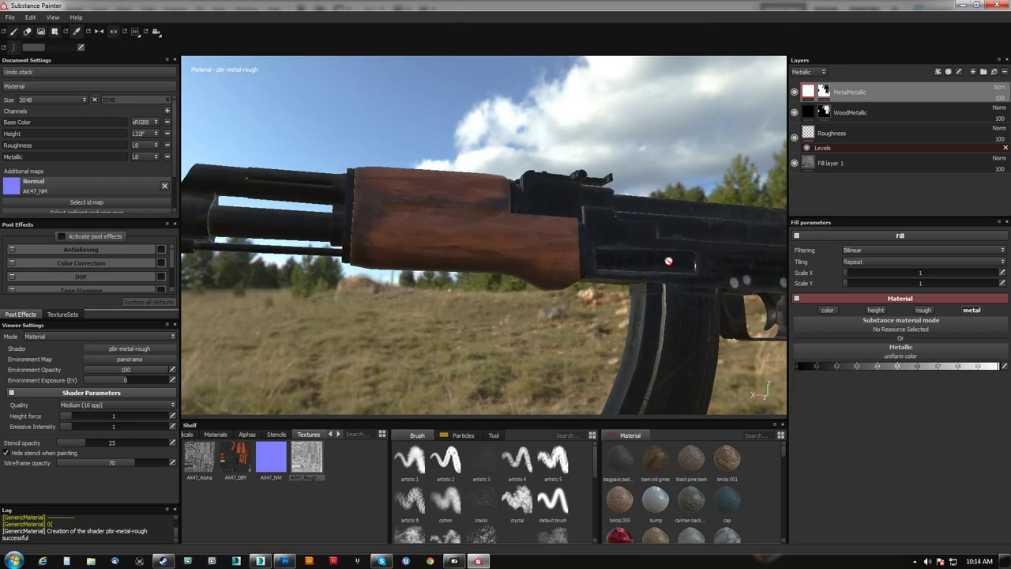
{"action": "middle_click_drag", "start_coordinate": [668, 262], "coordinate": [538, 185], "text": "alt"}
{"action": "left_click_drag", "start_coordinate": [539, 185], "coordinate": [390, 235], "text": "alt"}
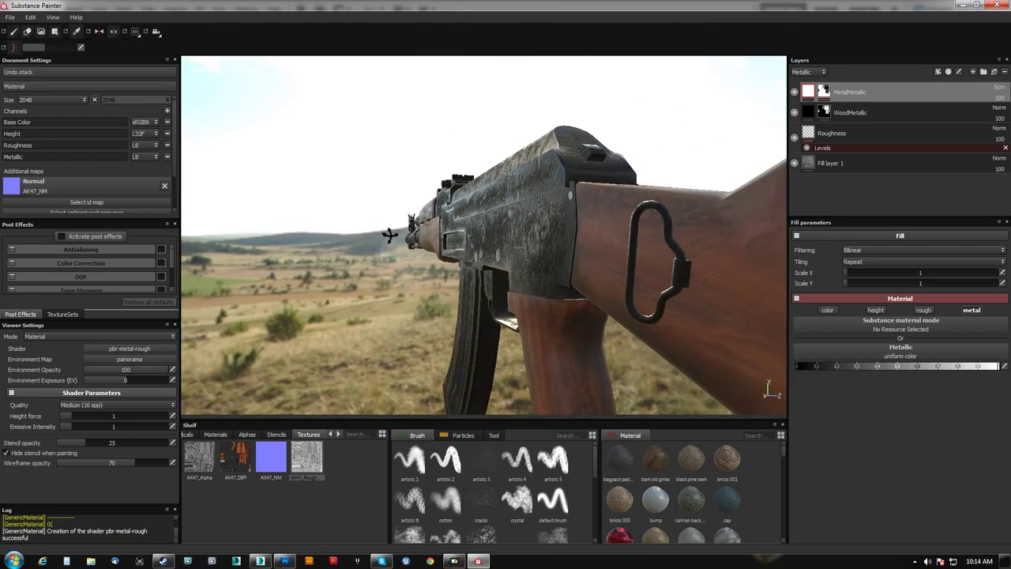
{"action": "right_click_drag", "start_coordinate": [443, 158], "coordinate": [451, 450], "text": "alt"}
{"action": "right_click_drag", "start_coordinate": [435, 340], "coordinate": [427, 268], "text": "alt"}
{"action": "left_click_drag", "start_coordinate": [427, 269], "coordinate": [513, 237], "text": "alt"}
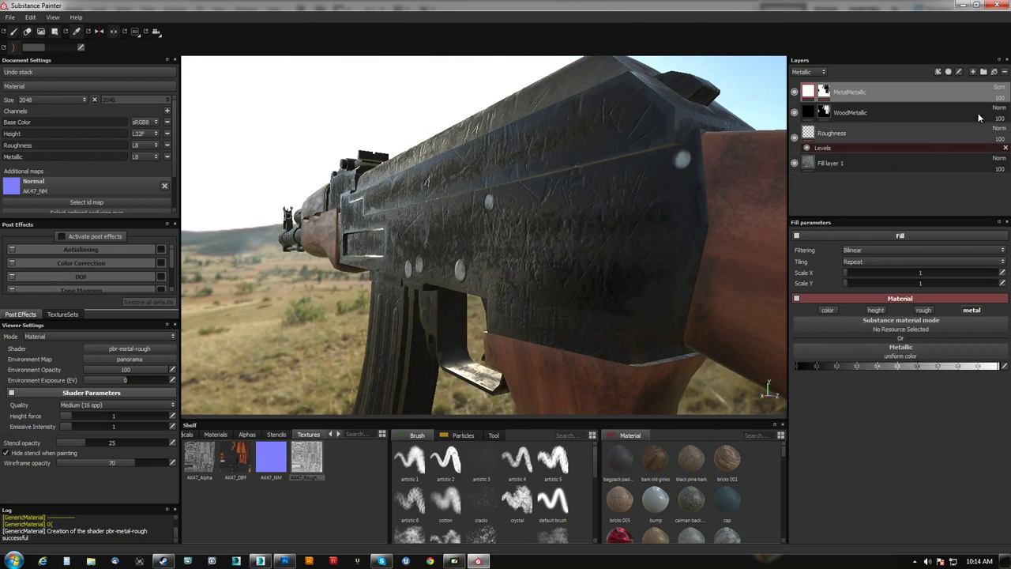
Compare the receiver's metal shading with the MetalMetallic layer hidden and shown from several angles.
{"action": "left_click", "coordinate": [795, 91]}
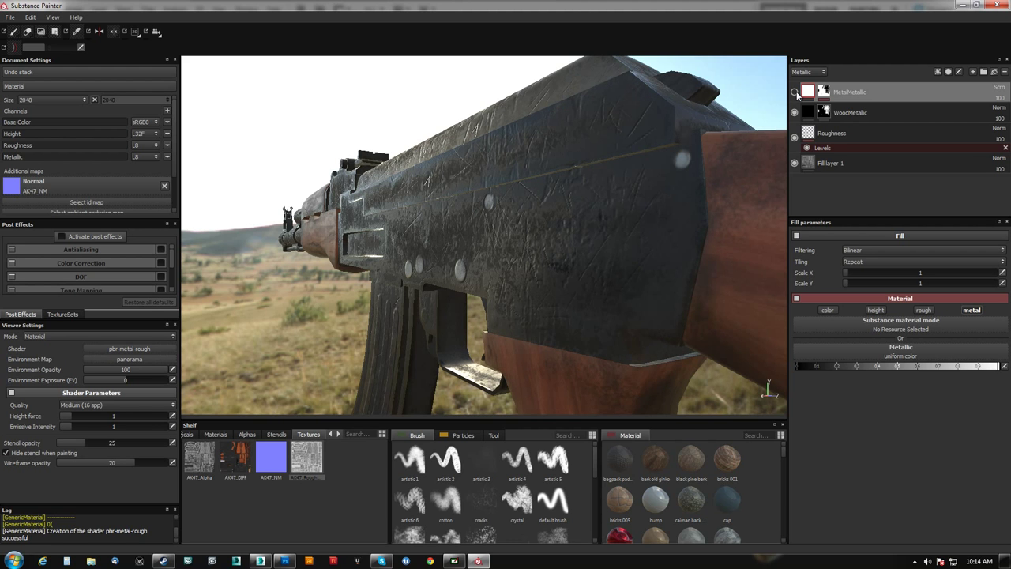
{"action": "left_click", "coordinate": [795, 93]}
{"action": "left_click_drag", "start_coordinate": [650, 195], "coordinate": [763, 178], "text": "alt"}
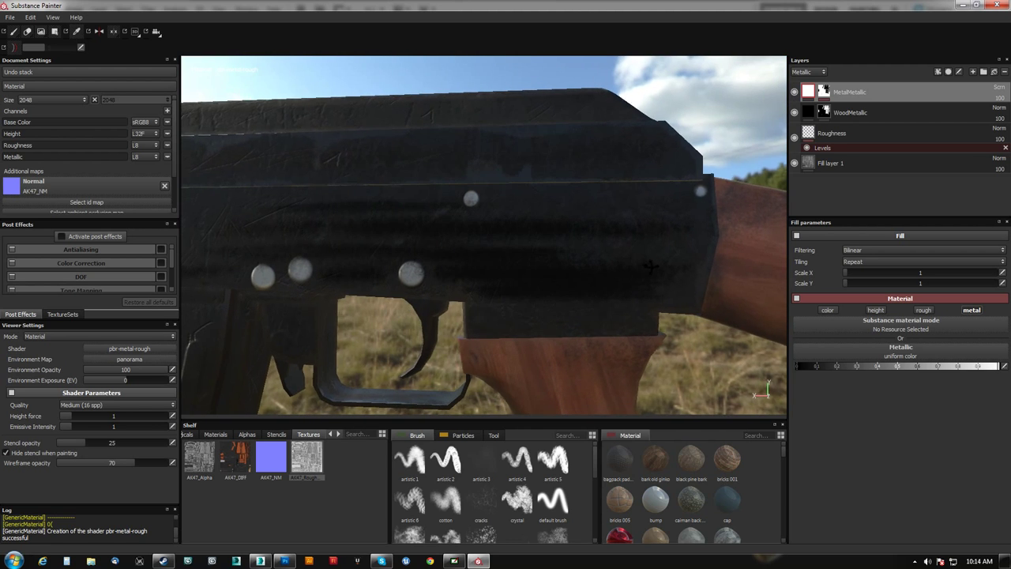
{"action": "left_click", "coordinate": [795, 92]}
{"action": "left_click", "coordinate": [795, 92]}
{"action": "left_click_drag", "start_coordinate": [380, 268], "coordinate": [461, 332], "text": "alt"}
{"action": "scroll", "coordinate": [446, 288], "scroll_direction": "down", "scroll_amount": 3}
{"action": "middle_click_drag", "start_coordinate": [366, 221], "coordinate": [522, 205], "text": "alt"}
{"action": "left_click_drag", "start_coordinate": [521, 206], "coordinate": [659, 195], "text": "alt"}
{"action": "left_click", "coordinate": [795, 91]}
{"action": "left_click", "coordinate": [795, 92]}
Examine the receiver's reflections close up at grazing and side-on angles, toggling the MetalMetallic layer's visibility.
{"action": "middle_click_drag", "start_coordinate": [470, 182], "coordinate": [447, 139], "text": "alt"}
{"action": "right_click_drag", "start_coordinate": [449, 153], "coordinate": [481, 478], "text": "alt"}
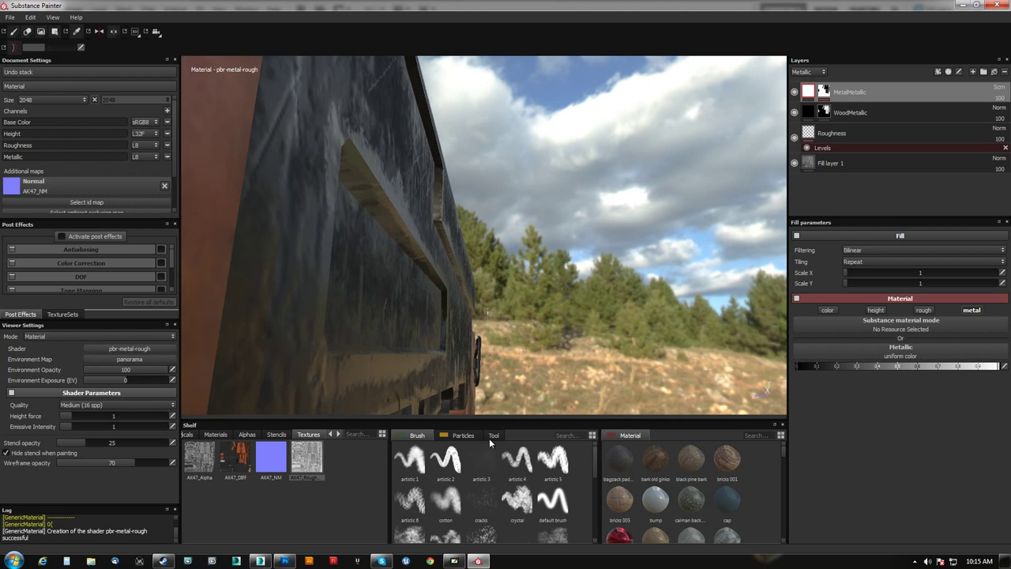
{"action": "middle_click_drag", "start_coordinate": [466, 332], "coordinate": [450, 284], "text": "alt"}
{"action": "left_click_drag", "start_coordinate": [449, 285], "coordinate": [447, 296], "text": "alt"}
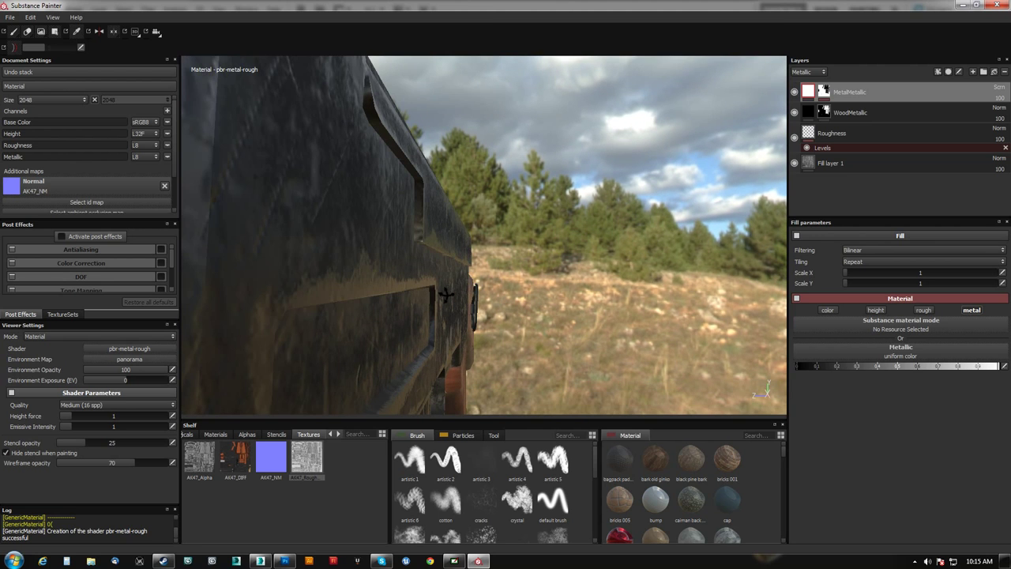
{"action": "left_click", "coordinate": [795, 92]}
{"action": "left_click", "coordinate": [795, 91]}
{"action": "left_click_drag", "start_coordinate": [549, 287], "coordinate": [325, 282], "text": "alt"}
{"action": "left_click", "coordinate": [795, 92]}
{"action": "left_click", "coordinate": [795, 93]}
{"action": "left_click", "coordinate": [795, 92]}
{"action": "left_click", "coordinate": [795, 92]}
{"action": "left_click", "coordinate": [795, 92]}
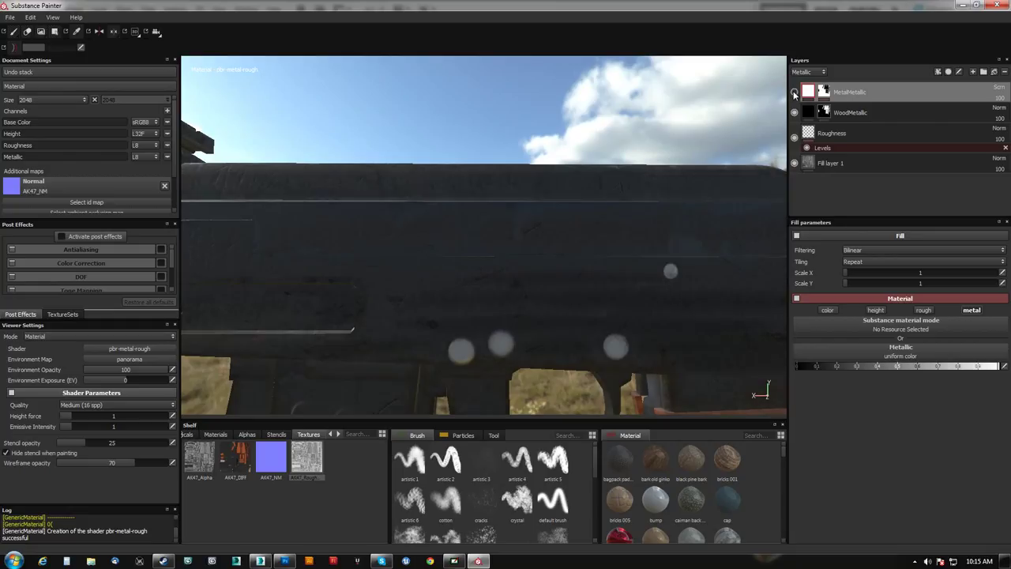
{"action": "left_click", "coordinate": [795, 93]}
Examine the glancing reflections on the wooden stock and the overall material response of the whole rifle.
{"action": "middle_click_drag", "start_coordinate": [533, 227], "coordinate": [498, 211], "text": "alt"}
{"action": "left_click_drag", "start_coordinate": [550, 227], "coordinate": [300, 244], "text": "alt"}
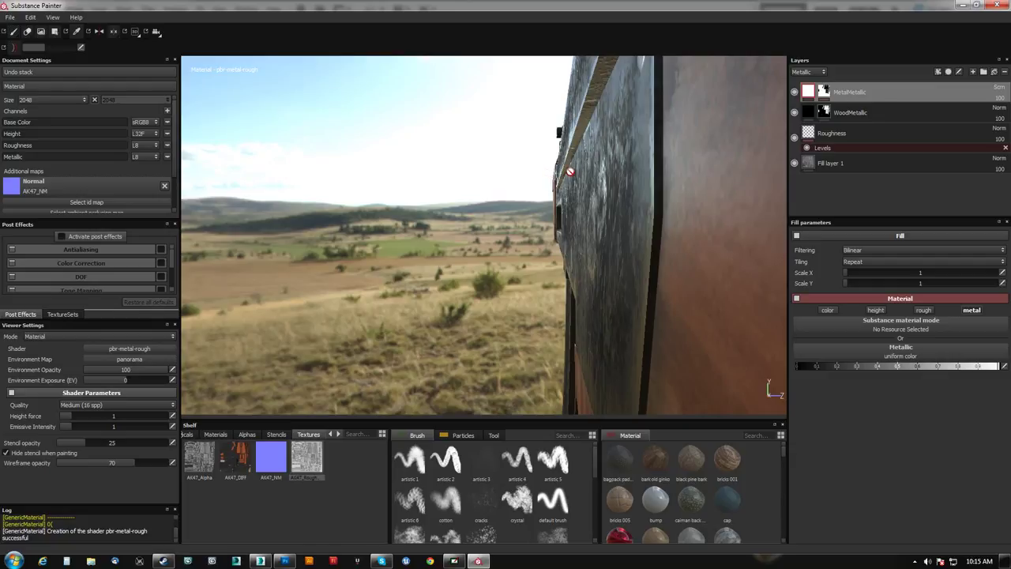
{"action": "left_click_drag", "start_coordinate": [600, 228], "coordinate": [586, 230], "text": "alt"}
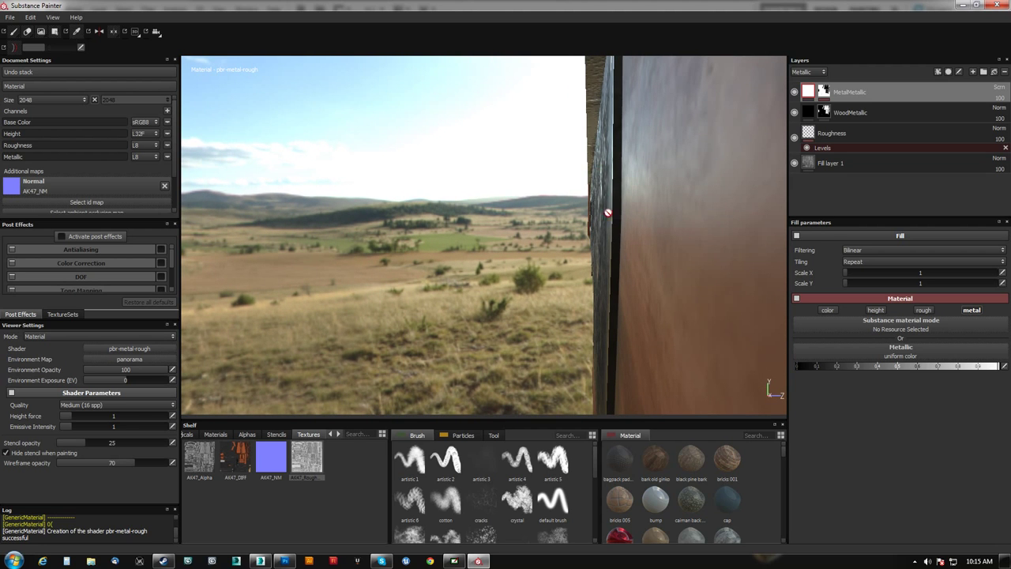
{"action": "mouse_move", "coordinate": [508, 255]}
{"action": "left_mouse_down", "text": "alt"}
{"action": "mouse_move", "coordinate": [535, 253]}
{"action": "mouse_move", "coordinate": [506, 255]}
{"action": "left_mouse_up", "text": "alt"}
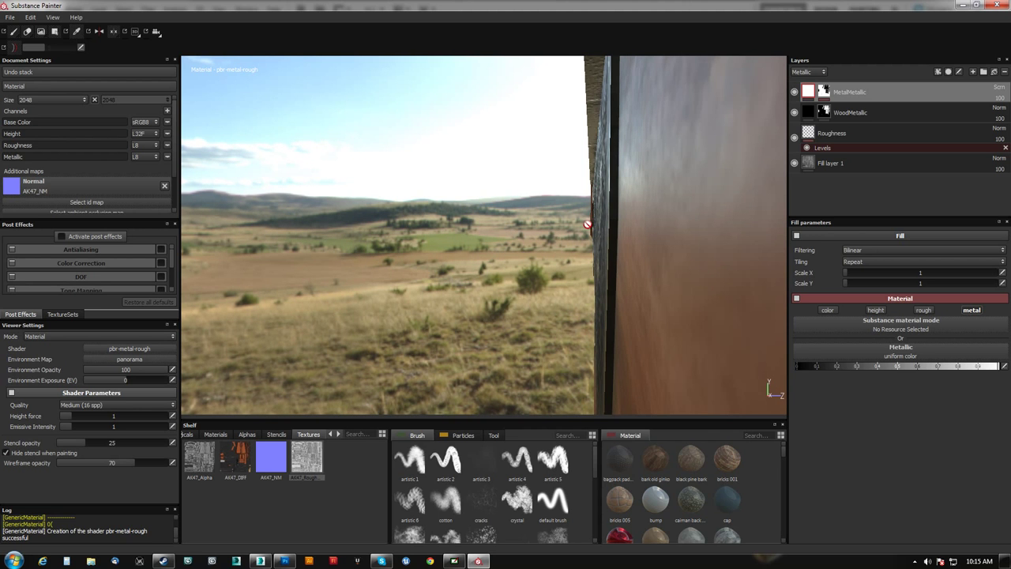
{"action": "mouse_move", "coordinate": [489, 256]}
{"action": "left_mouse_down", "text": "alt"}
{"action": "mouse_move", "coordinate": [501, 244]}
{"action": "mouse_move", "coordinate": [490, 247]}
{"action": "left_mouse_up", "text": "alt"}
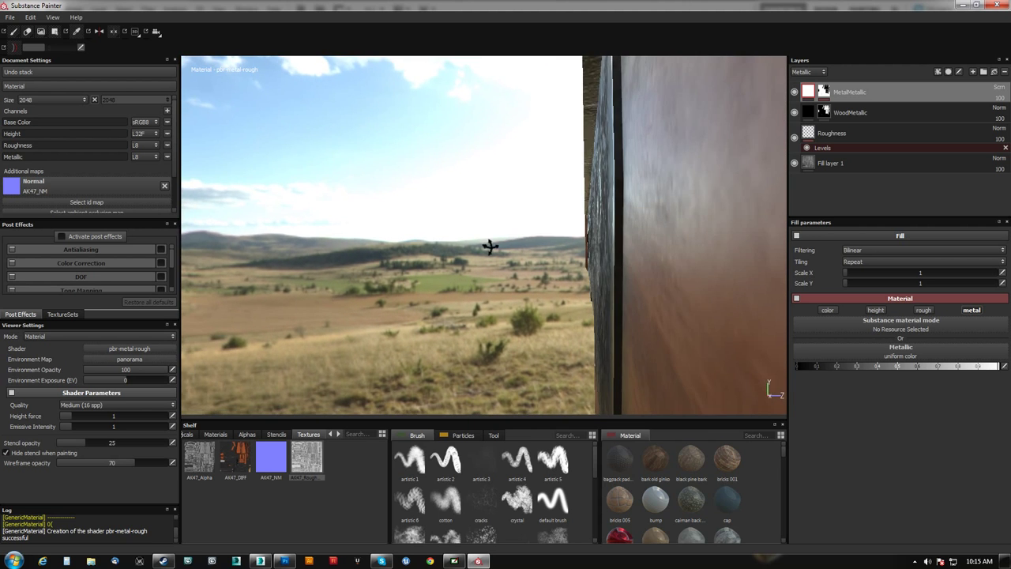
{"action": "left_click_drag", "start_coordinate": [609, 231], "coordinate": [755, 263], "text": "alt"}
{"action": "right_click_drag", "start_coordinate": [517, 314], "coordinate": [465, 190], "text": "alt"}
{"action": "middle_click_drag", "start_coordinate": [219, 266], "coordinate": [368, 226], "text": "alt"}
{"action": "left_click_drag", "start_coordinate": [368, 226], "coordinate": [536, 243], "text": "alt"}
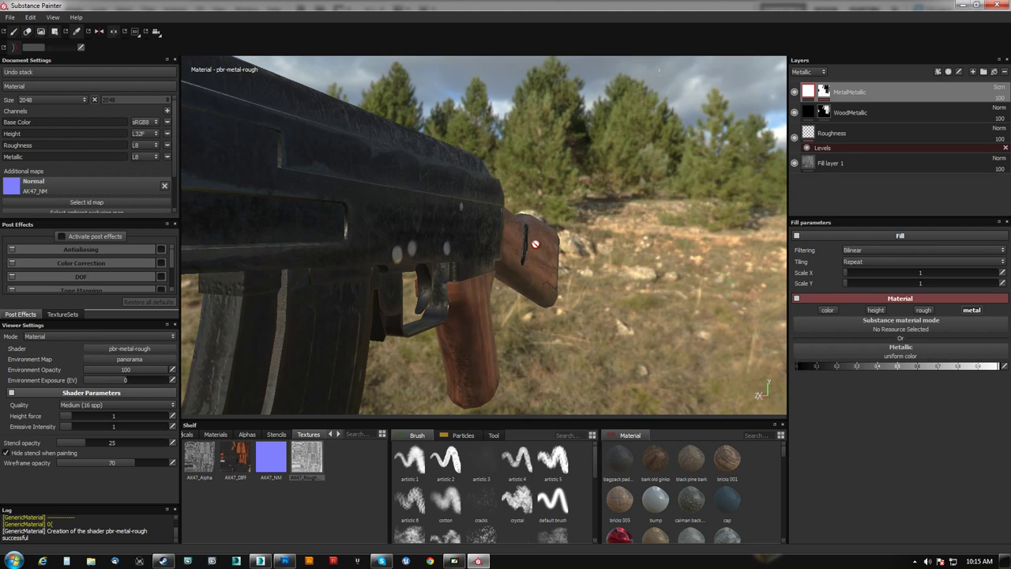
{"action": "left_click_drag", "start_coordinate": [409, 232], "coordinate": [413, 223], "text": "alt"}
{"action": "left_click_drag", "start_coordinate": [475, 238], "coordinate": [427, 309], "text": "alt"}
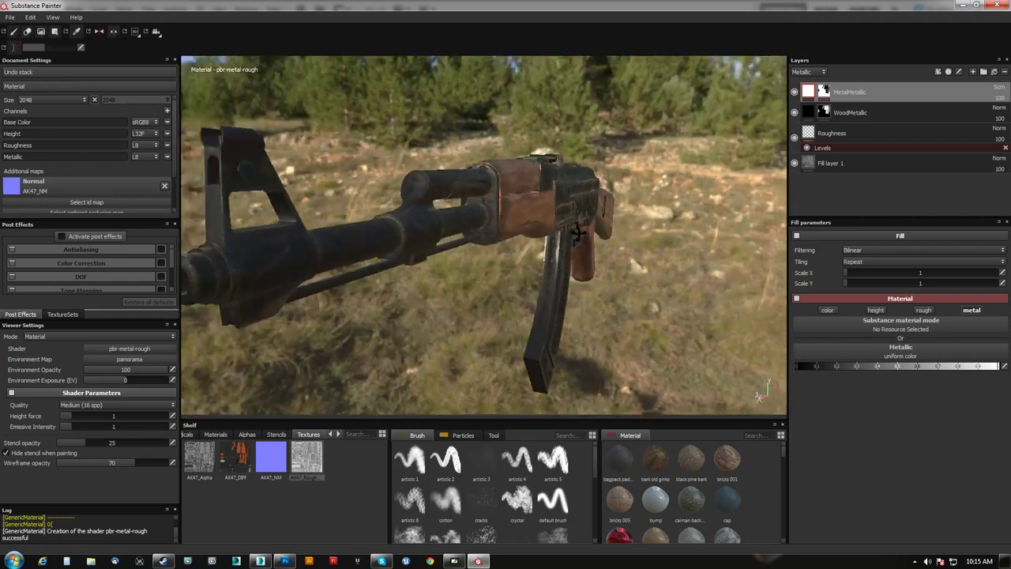
{"action": "left_click_drag", "start_coordinate": [577, 234], "coordinate": [484, 314], "text": "alt"}
{"action": "left_click_drag", "start_coordinate": [560, 238], "coordinate": [306, 274], "text": "alt"}
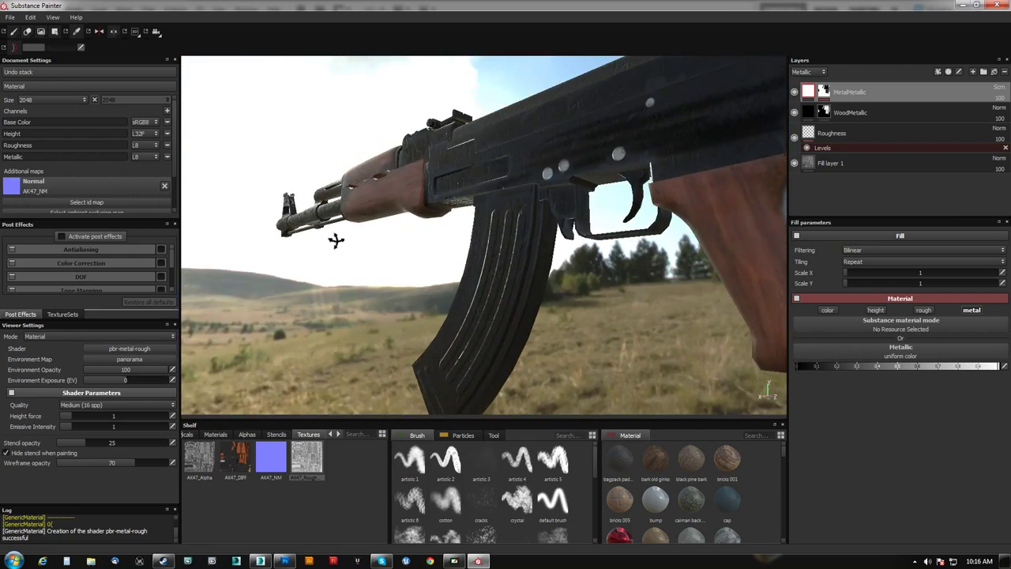
{"action": "left_click_drag", "start_coordinate": [336, 240], "coordinate": [300, 252], "text": "alt"}
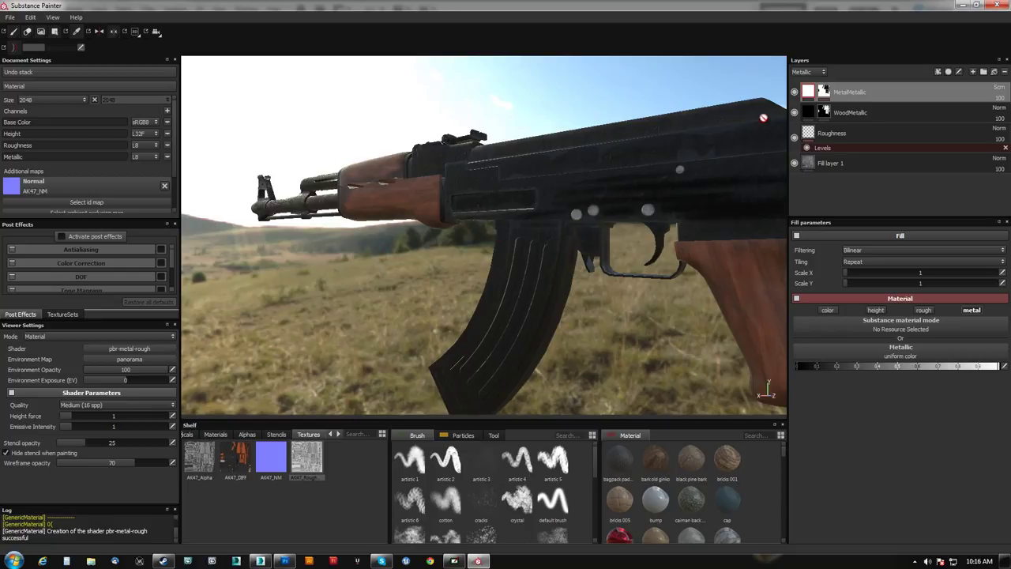
Cycle through the individual channels, including Metallic, Height and Roughness, and return to the full material view.
{"action": "key", "text": "c"}
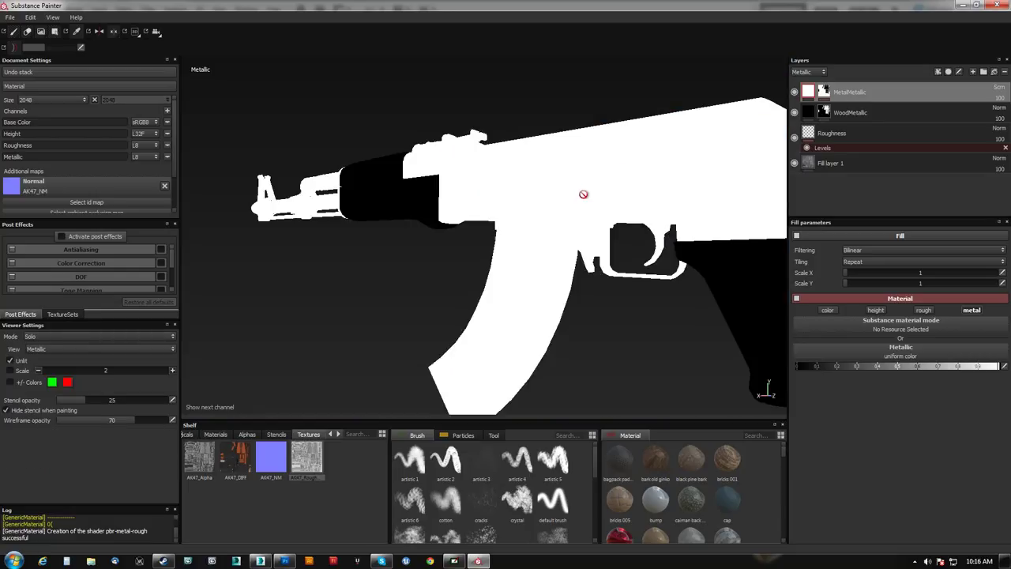
{"action": "key", "text": "c"}
{"action": "key", "text": "c"}
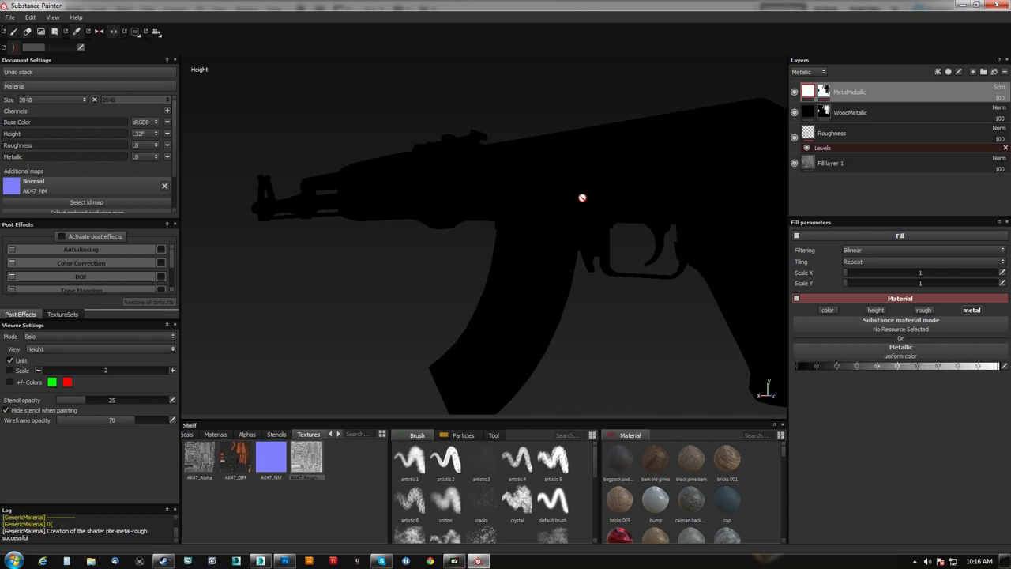
{"action": "key", "text": "c"}
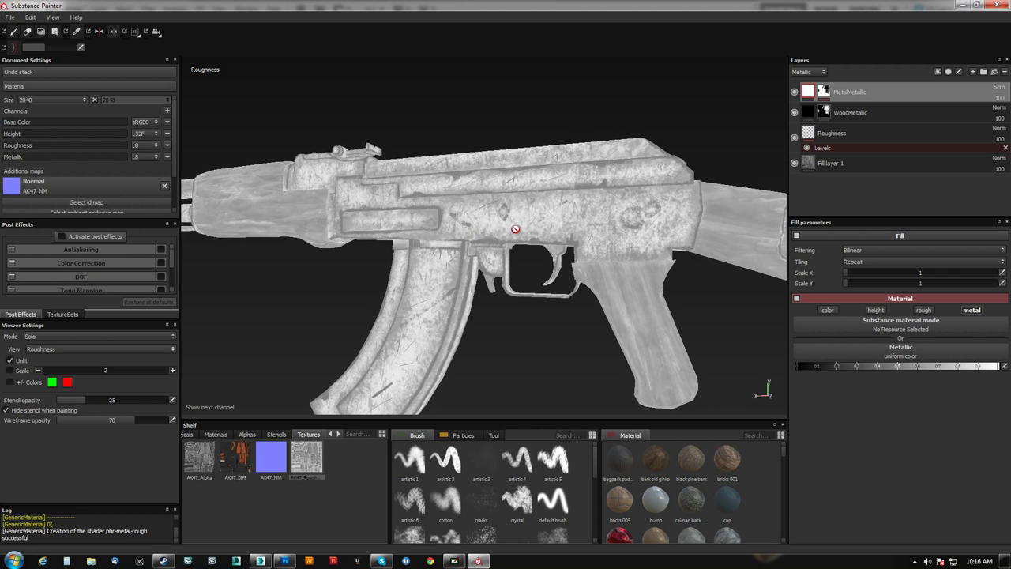
{"action": "key", "text": "m"}
Examine the bright bolt surface inside the ejection port on the rifle's other side from several angles.
{"action": "left_click_drag", "start_coordinate": [458, 240], "coordinate": [601, 308], "text": "alt"}
{"action": "middle_click_drag", "start_coordinate": [601, 308], "coordinate": [427, 316], "text": "alt"}
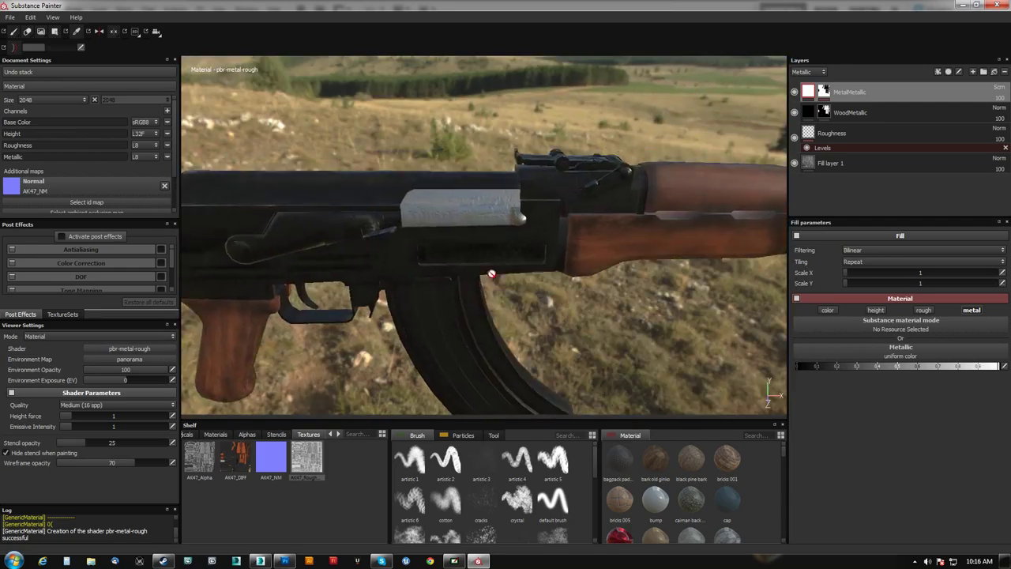
{"action": "left_click_drag", "start_coordinate": [427, 316], "coordinate": [439, 273], "text": "alt"}
{"action": "right_click_drag", "start_coordinate": [439, 273], "coordinate": [443, 416], "text": "alt"}
{"action": "left_click_drag", "start_coordinate": [443, 418], "coordinate": [444, 209], "text": "alt"}
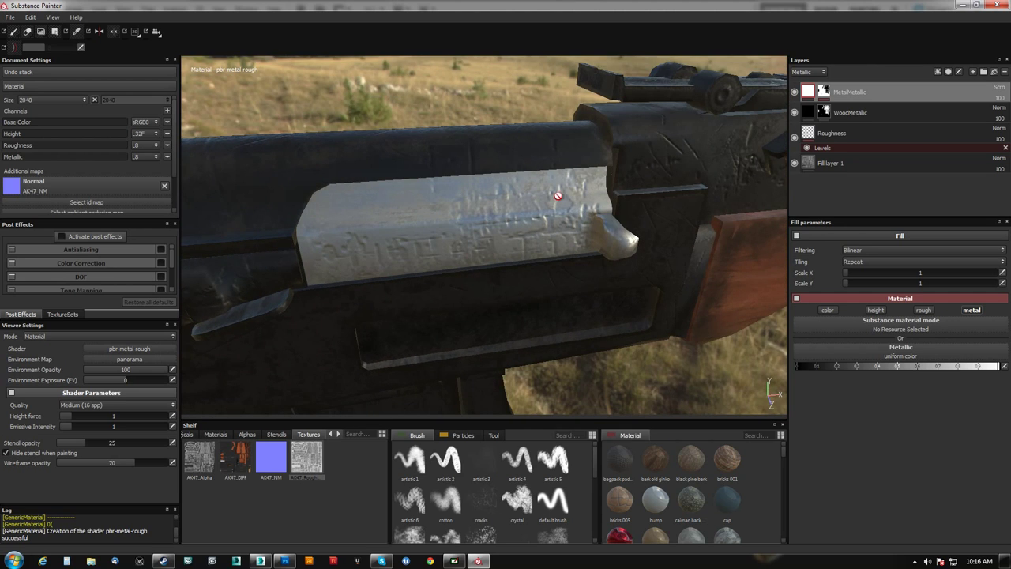
{"action": "left_click_drag", "start_coordinate": [572, 231], "coordinate": [473, 335], "text": "alt"}
{"action": "left_click_drag", "start_coordinate": [456, 134], "coordinate": [432, 234], "text": "alt"}
{"action": "left_click_drag", "start_coordinate": [442, 228], "coordinate": [391, 282], "text": "alt"}
{"action": "mouse_move", "coordinate": [391, 282]}
{"action": "right_mouse_down", "text": "alt"}
{"action": "mouse_move", "coordinate": [392, 315]}
{"action": "mouse_move", "coordinate": [391, 282]}
{"action": "right_mouse_up", "text": "alt"}
{"action": "left_click_drag", "start_coordinate": [390, 282], "coordinate": [324, 273], "text": "alt"}
{"action": "middle_click_drag", "start_coordinate": [513, 257], "coordinate": [381, 284], "text": "alt"}
{"action": "left_click_drag", "start_coordinate": [381, 284], "coordinate": [401, 245], "text": "alt"}
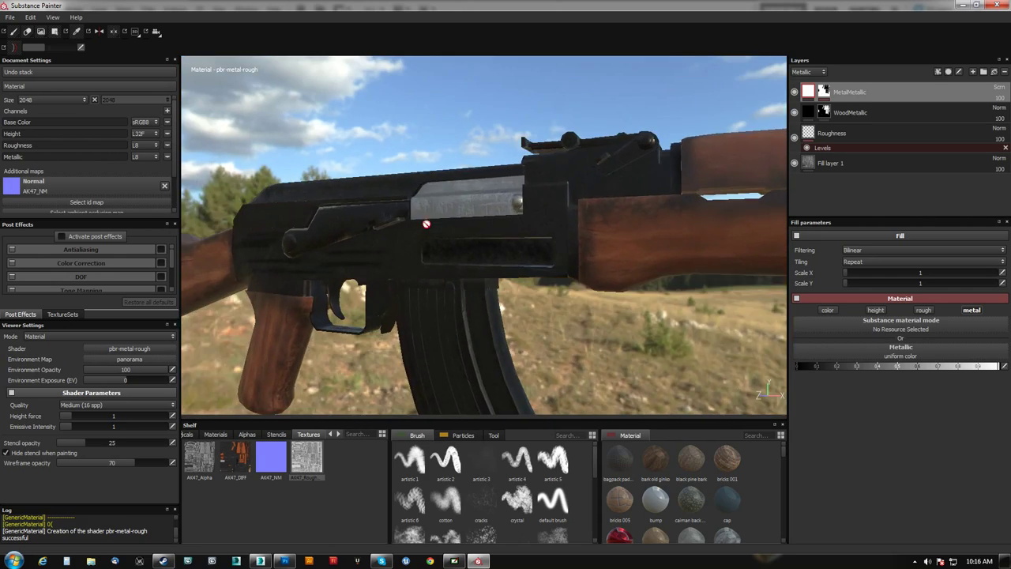
{"action": "right_click_drag", "start_coordinate": [401, 246], "coordinate": [463, 343], "text": "alt"}
{"action": "middle_click_drag", "start_coordinate": [482, 276], "coordinate": [398, 309], "text": "alt"}
{"action": "left_click_drag", "start_coordinate": [413, 289], "coordinate": [454, 264], "text": "alt"}
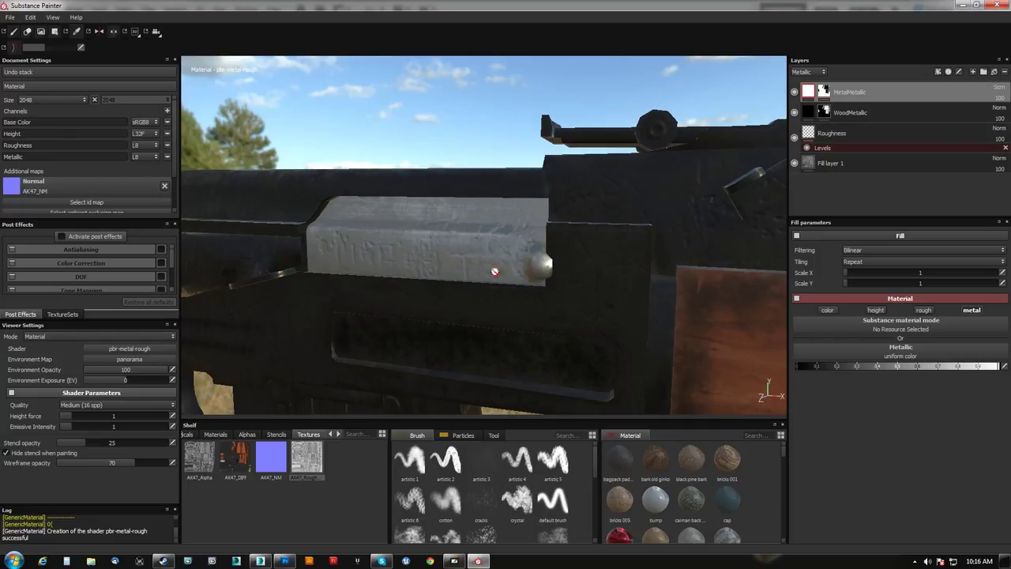
Add a new fill layer on top of the stack and name it EjectionPort.
{"action": "left_click", "coordinate": [995, 73]}
{"action": "double_click", "coordinate": [830, 93]}
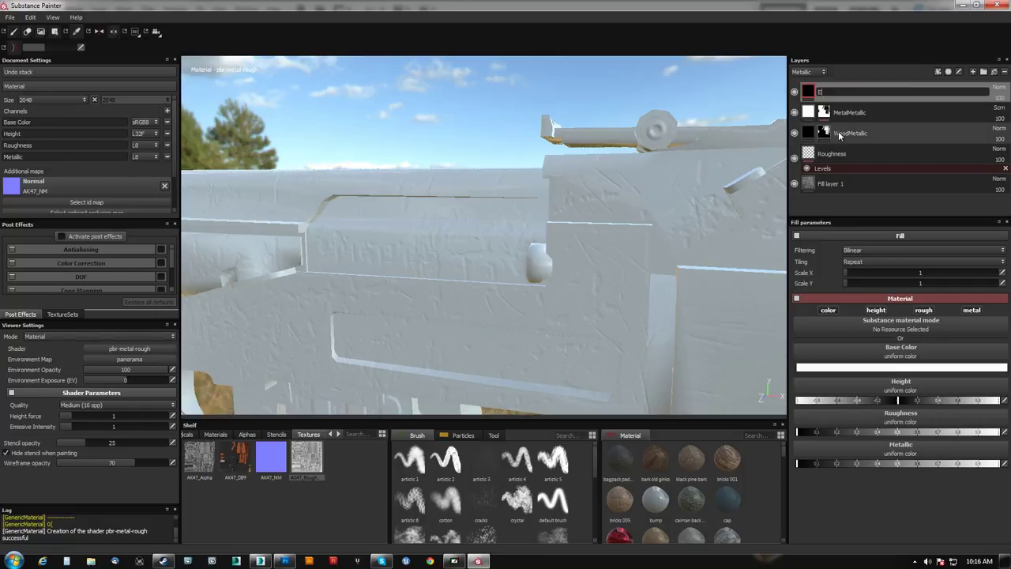
{"action": "type", "text": "EjectionPort"}
{"action": "key", "text": "Return"}
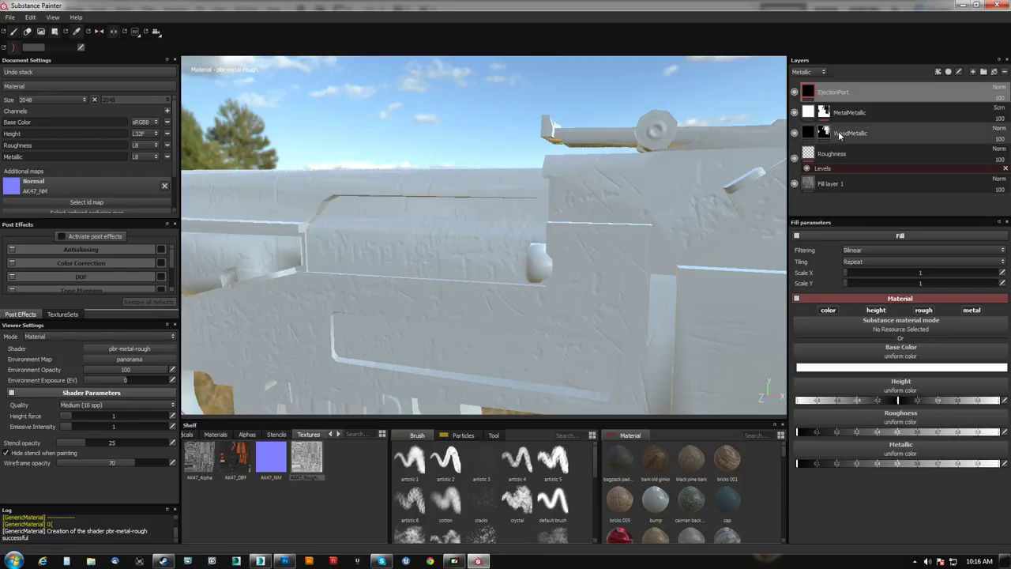
Try the Steel parkerized material on the EjectionPort layer, and replace it with metal steel bumped.
{"action": "left_click_drag", "start_coordinate": [784, 452], "coordinate": [781, 490]}
{"action": "scroll", "coordinate": [724, 485], "scroll_direction": "down", "scroll_amount": 1}
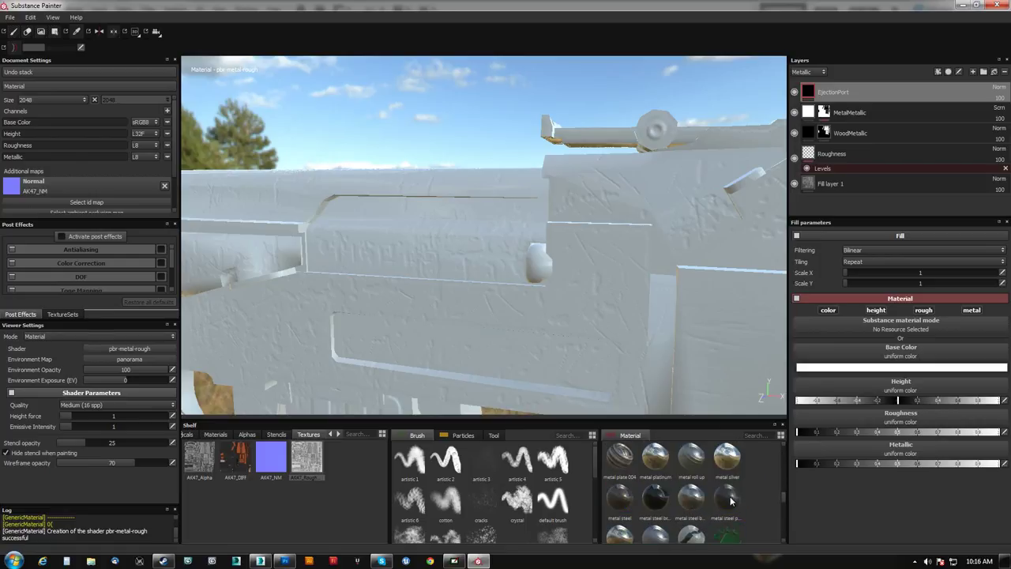
{"action": "left_click", "coordinate": [727, 498]}
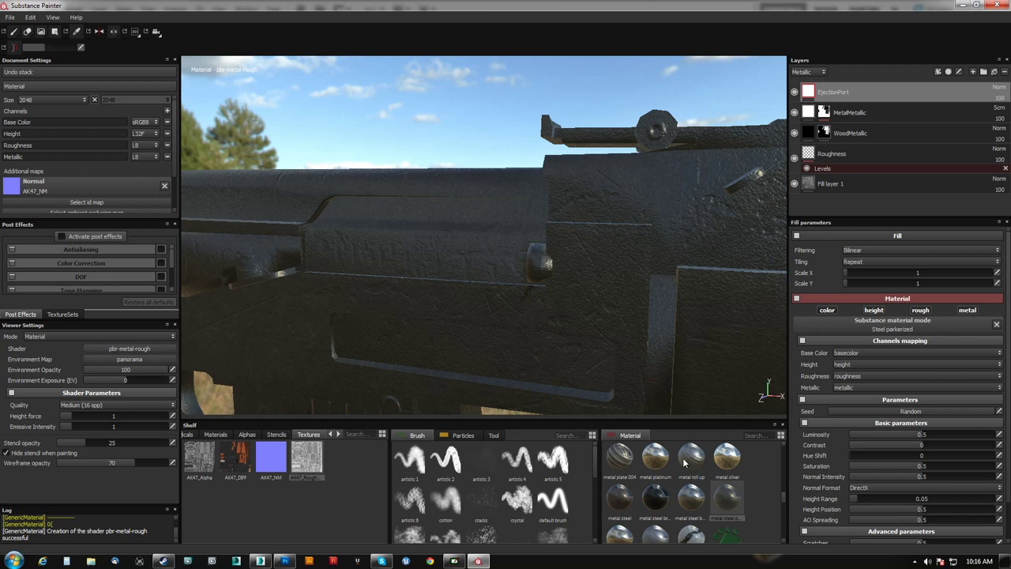
{"action": "left_click", "coordinate": [693, 498]}
{"action": "mouse_move", "coordinate": [695, 500]}
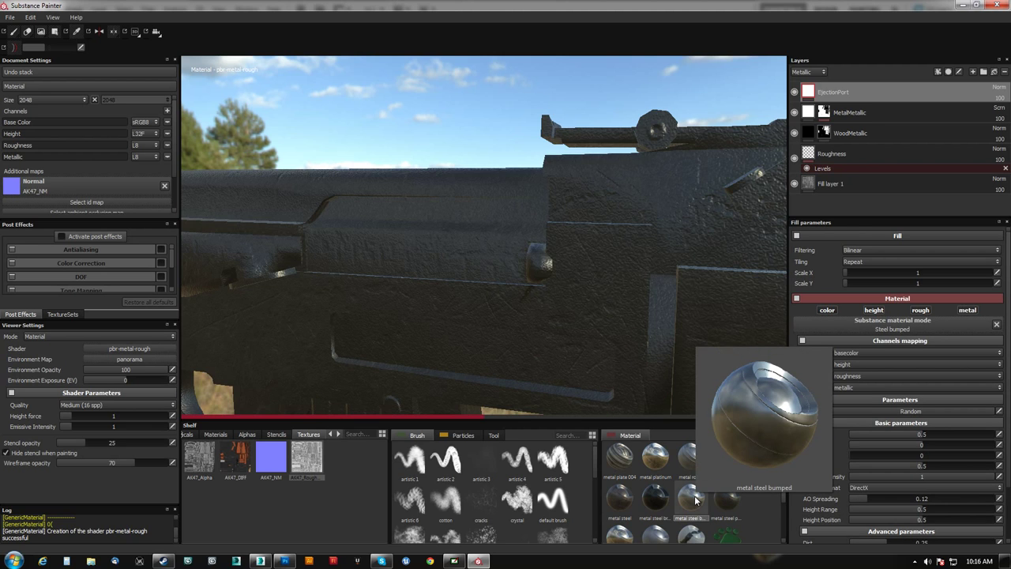
{"action": "left_click_drag", "start_coordinate": [558, 319], "coordinate": [715, 187], "text": "alt"}
Add a black mask to the EjectionPort layer.
{"action": "left_click", "coordinate": [950, 73]}
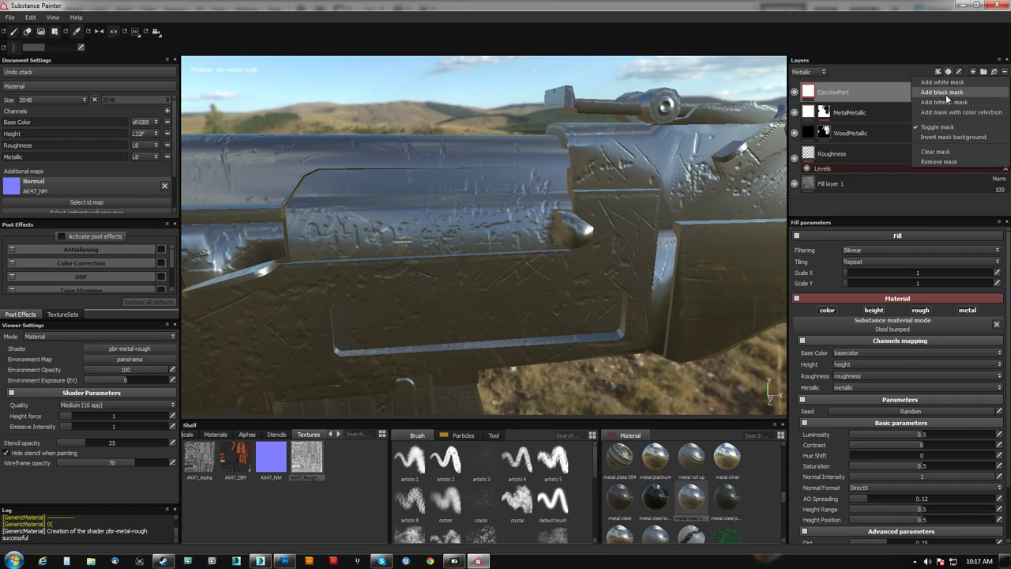
{"action": "left_click", "coordinate": [944, 95]}
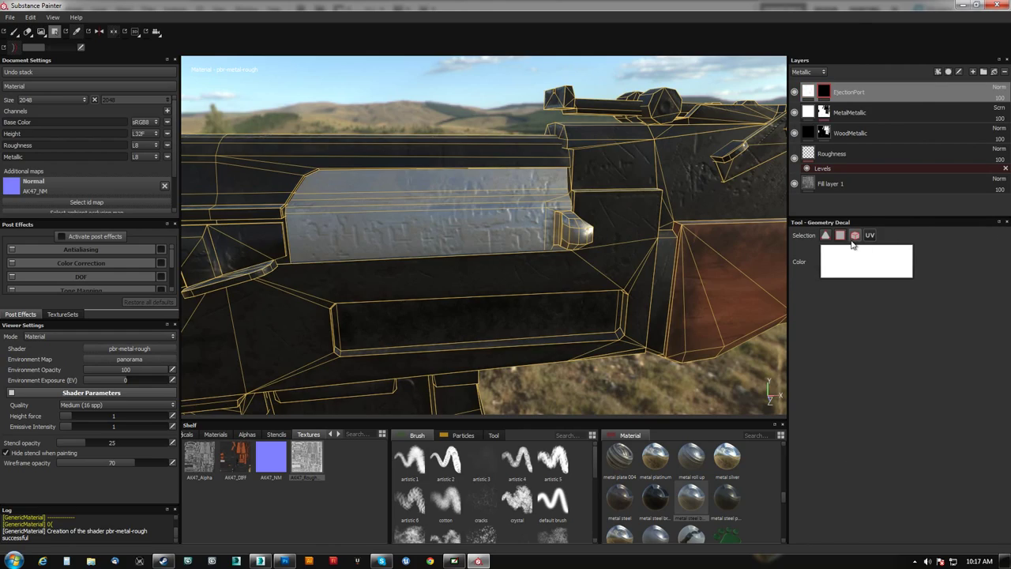
Remove the normal map from the additional maps and reassign AK47_NM in the same slot.
{"action": "left_click", "coordinate": [474, 212]}
{"action": "mouse_move", "coordinate": [490, 248]}
{"action": "left_mouse_down", "text": "alt"}
{"action": "mouse_move", "coordinate": [354, 173]}
{"action": "mouse_move", "coordinate": [601, 256]}
{"action": "mouse_move", "coordinate": [348, 241]}
{"action": "mouse_move", "coordinate": [461, 140]}
{"action": "mouse_move", "coordinate": [545, 243]}
{"action": "mouse_move", "coordinate": [554, 280]}
{"action": "mouse_move", "coordinate": [599, 295]}
{"action": "mouse_move", "coordinate": [872, 270]}
{"action": "mouse_move", "coordinate": [605, 266]}
{"action": "mouse_move", "coordinate": [380, 193]}
{"action": "mouse_move", "coordinate": [475, 253]}
{"action": "mouse_move", "coordinate": [490, 276]}
{"action": "mouse_move", "coordinate": [442, 251]}
{"action": "mouse_move", "coordinate": [362, 238]}
{"action": "mouse_move", "coordinate": [289, 242]}
{"action": "mouse_move", "coordinate": [469, 259]}
{"action": "mouse_move", "coordinate": [255, 243]}
{"action": "mouse_move", "coordinate": [542, 158]}
{"action": "mouse_move", "coordinate": [655, 295]}
{"action": "mouse_move", "coordinate": [427, 221]}
{"action": "mouse_move", "coordinate": [566, 257]}
{"action": "mouse_move", "coordinate": [456, 289]}
{"action": "mouse_move", "coordinate": [403, 277]}
{"action": "mouse_move", "coordinate": [579, 319]}
{"action": "mouse_move", "coordinate": [687, 274]}
{"action": "mouse_move", "coordinate": [409, 302]}
{"action": "mouse_move", "coordinate": [371, 259]}
{"action": "left_mouse_up", "text": "alt"}
{"action": "left_click", "coordinate": [164, 185]}
{"action": "key", "text": "1"}
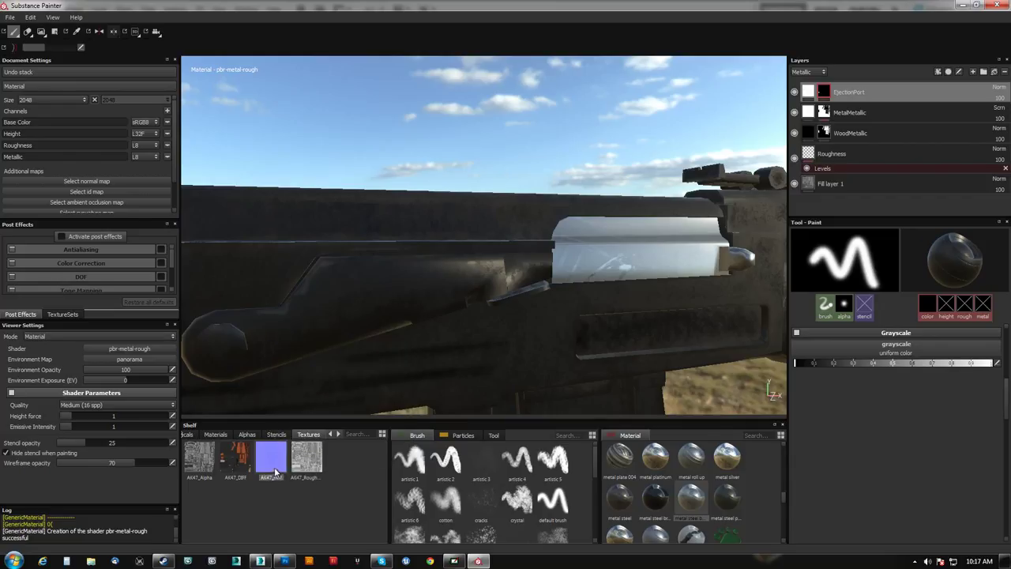
{"action": "left_click", "coordinate": [133, 183]}
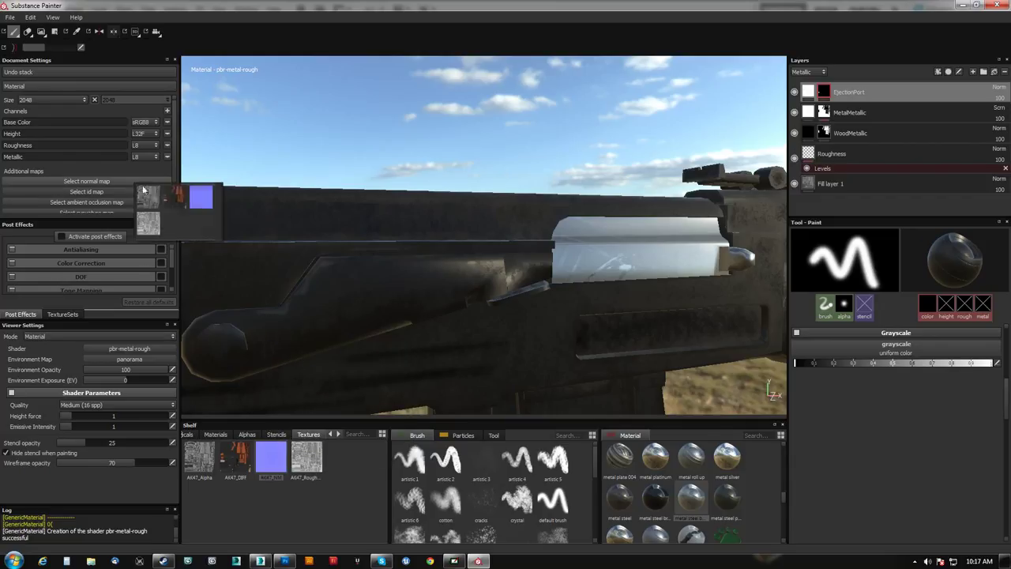
{"action": "left_click", "coordinate": [201, 199]}
Examine the rifle's receiver, stock and magazine from several angles with the normal map applied.
{"action": "middle_click_drag", "start_coordinate": [465, 290], "coordinate": [383, 260], "text": "alt"}
{"action": "left_click_drag", "start_coordinate": [384, 260], "coordinate": [269, 275], "text": "alt"}
{"action": "right_click_drag", "start_coordinate": [268, 275], "coordinate": [332, 275], "text": "alt"}
{"action": "left_click_drag", "start_coordinate": [347, 294], "coordinate": [359, 320], "text": "alt"}
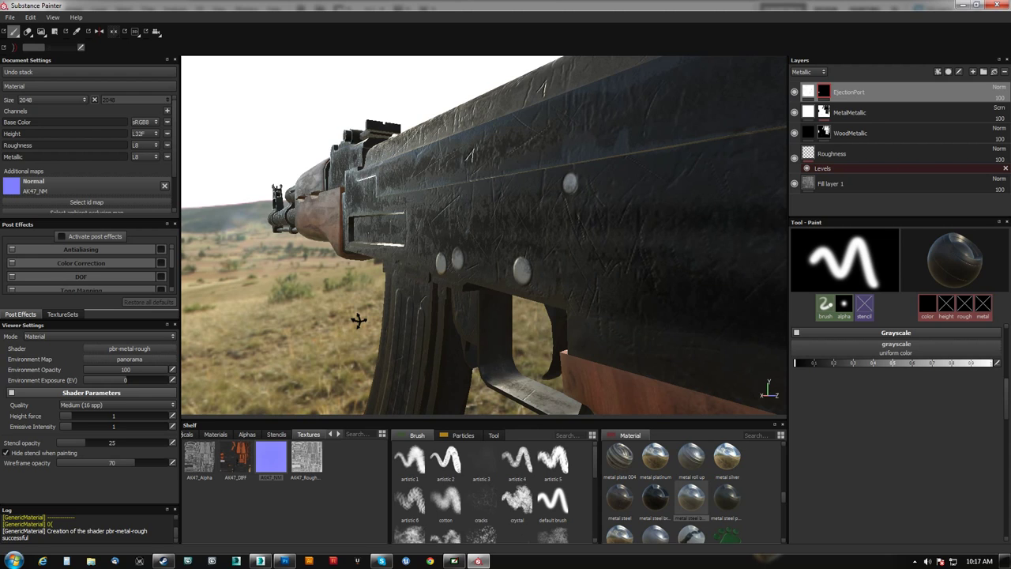
{"action": "left_click_drag", "start_coordinate": [359, 320], "coordinate": [406, 278], "text": "alt"}
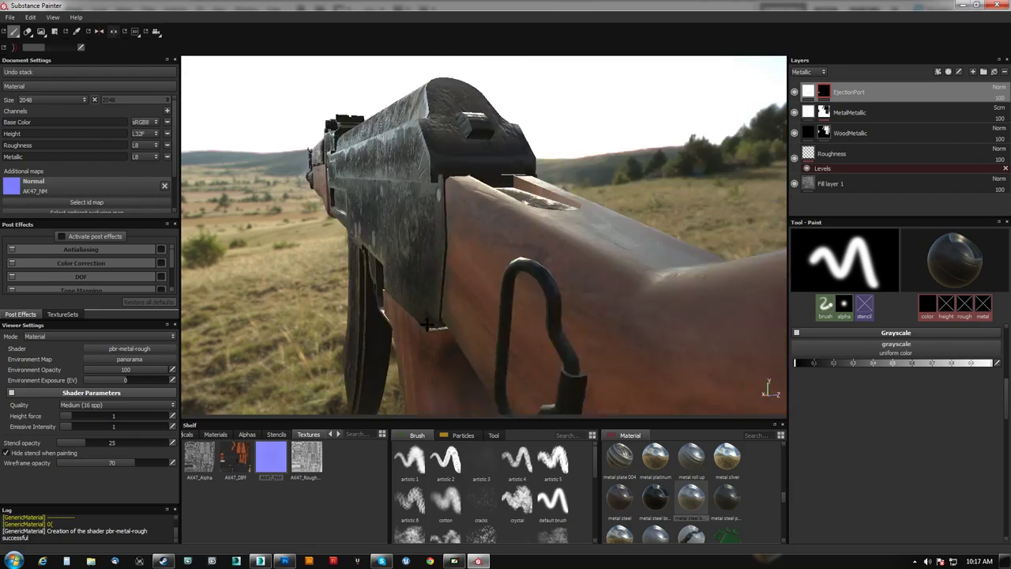
{"action": "mouse_move", "coordinate": [369, 328]}
{"action": "left_mouse_down", "text": "alt"}
{"action": "mouse_move", "coordinate": [327, 339]}
{"action": "mouse_move", "coordinate": [469, 357]}
{"action": "mouse_move", "coordinate": [365, 332]}
{"action": "mouse_move", "coordinate": [436, 340]}
{"action": "mouse_move", "coordinate": [379, 316]}
{"action": "left_mouse_up", "text": "alt"}
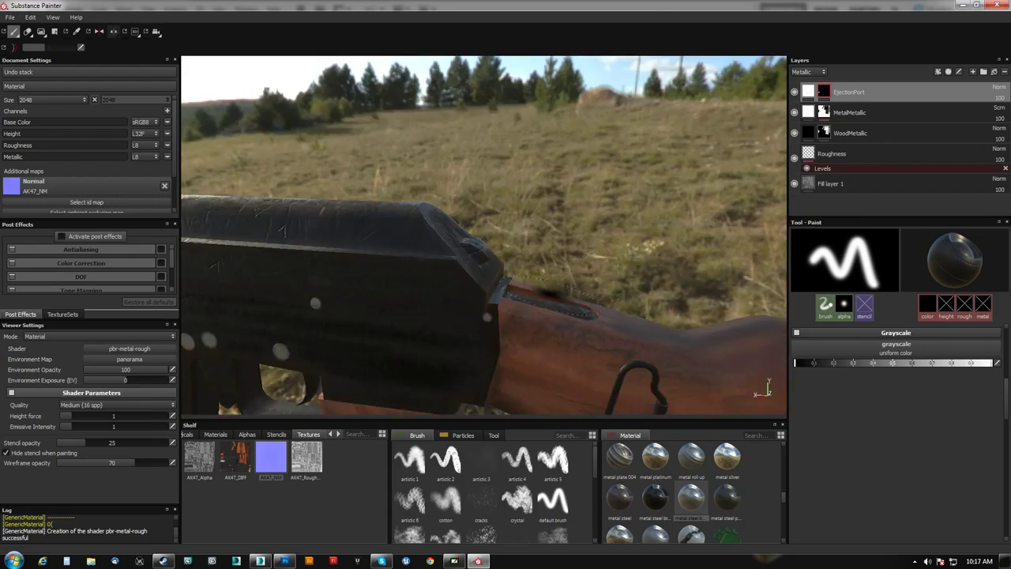
{"action": "left_click_drag", "start_coordinate": [636, 285], "coordinate": [371, 332], "text": "alt"}
{"action": "scroll", "coordinate": [501, 181], "scroll_direction": "down", "scroll_amount": 4}
{"action": "middle_click_drag", "start_coordinate": [450, 308], "coordinate": [484, 163], "text": "alt"}
{"action": "left_click_drag", "start_coordinate": [484, 163], "coordinate": [308, 257], "text": "alt"}
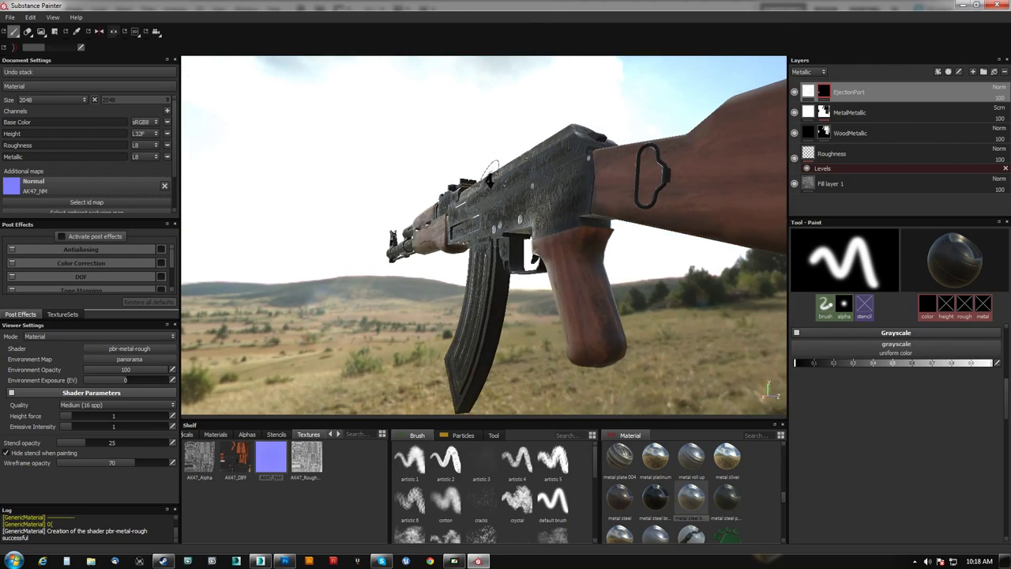
{"action": "scroll", "coordinate": [539, 320], "scroll_direction": "up", "scroll_amount": 4}
{"action": "left_click_drag", "start_coordinate": [542, 326], "coordinate": [540, 279], "text": "alt"}
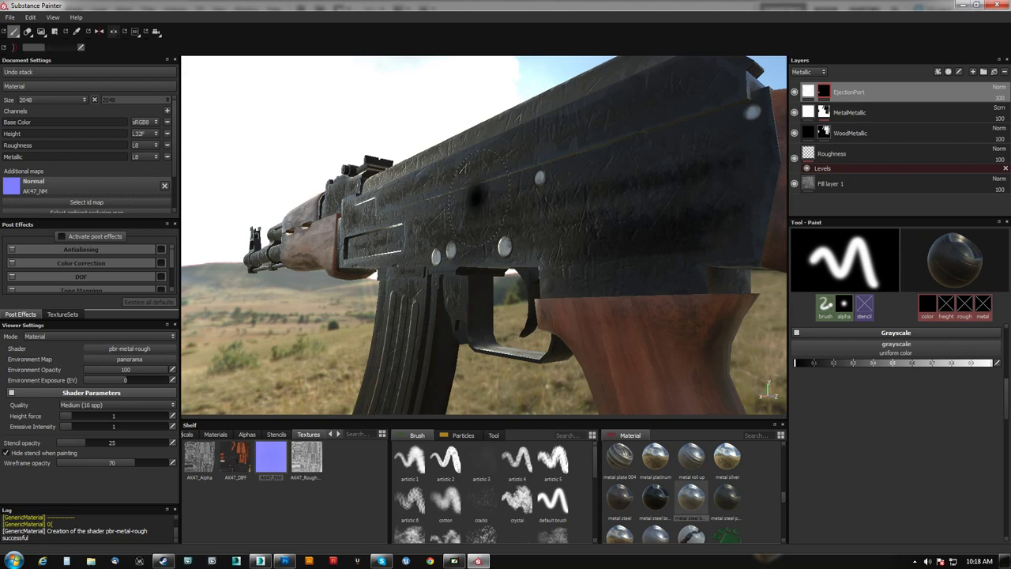
{"action": "left_click_drag", "start_coordinate": [487, 223], "coordinate": [507, 187], "text": "alt"}
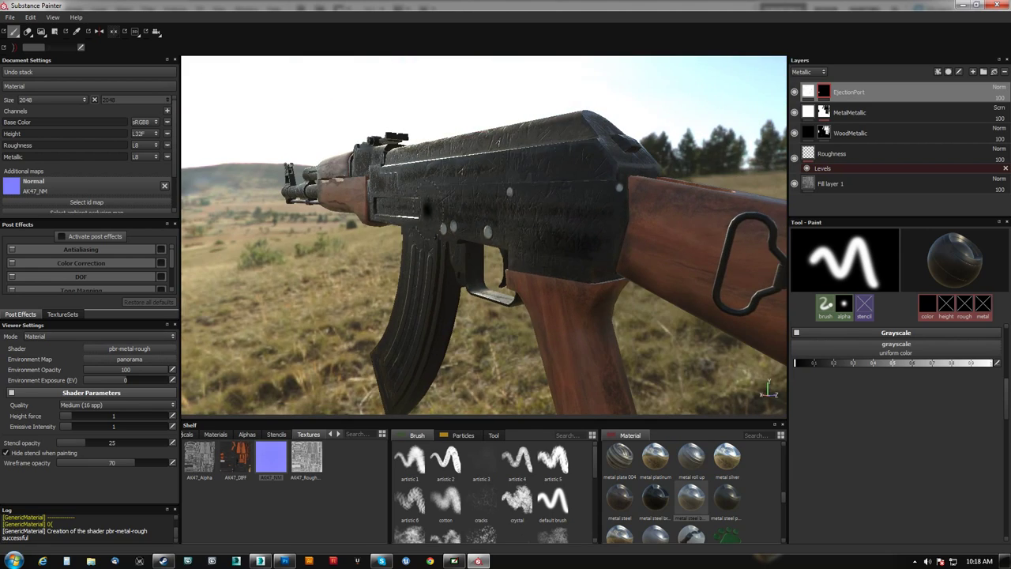
{"action": "left_click_drag", "start_coordinate": [480, 226], "coordinate": [486, 217], "text": "alt"}
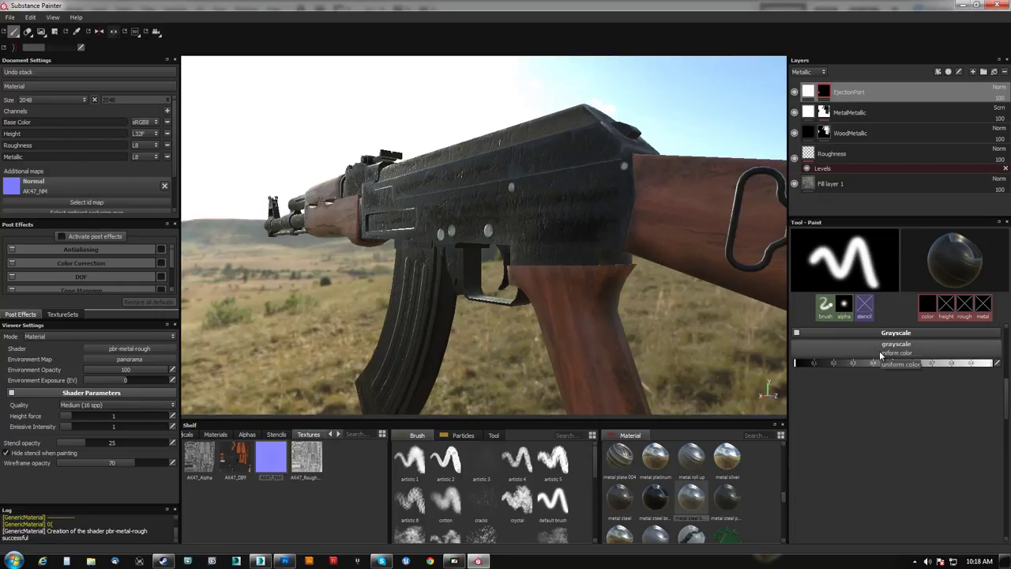
Add a fill layer on top of the layer stack and name it FullMetalReplace.
{"action": "left_click", "coordinate": [995, 72]}
{"action": "double_click", "coordinate": [838, 93]}
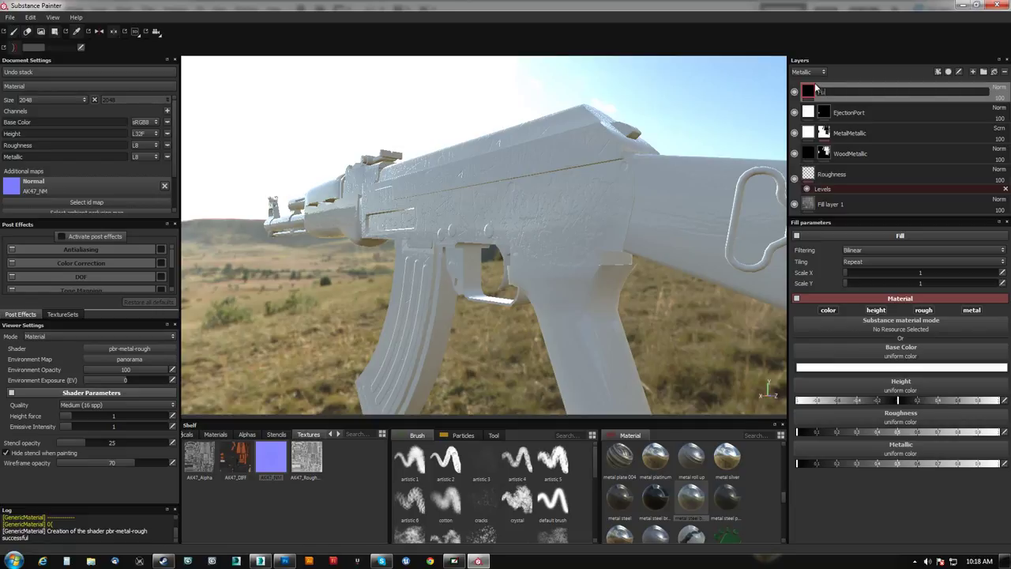
{"action": "type", "text": "FullMetalReplace"}
{"action": "key", "text": "Return"}
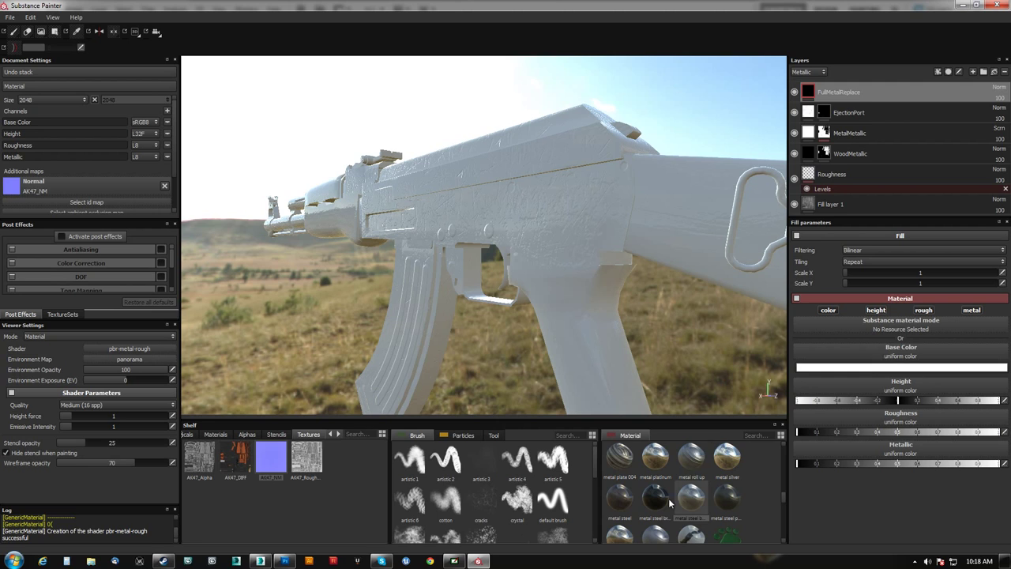
Try the metal steel and Steel parkerized materials on the FullMetalReplace layer.
{"action": "left_click", "coordinate": [622, 500]}
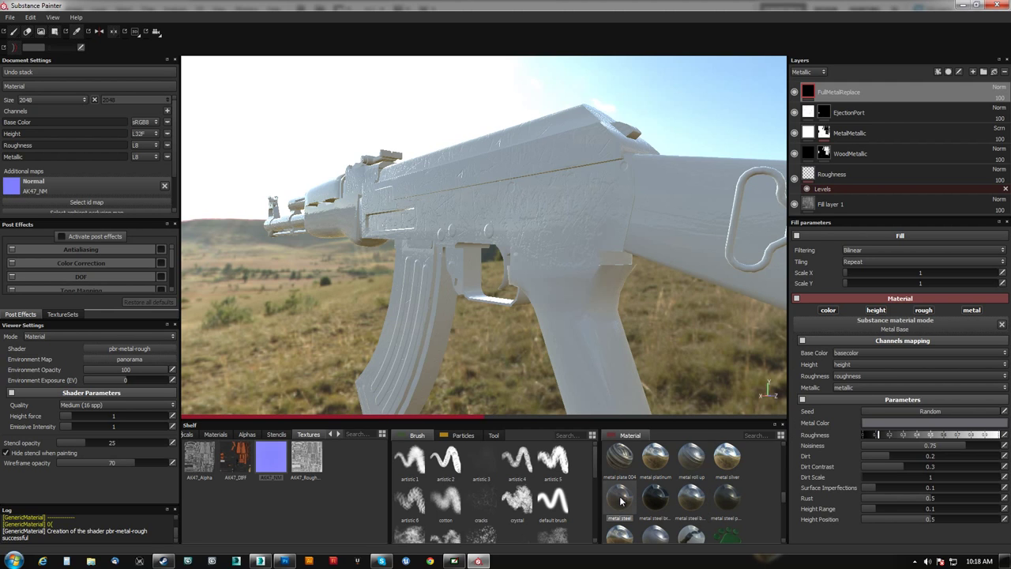
{"action": "left_click_drag", "start_coordinate": [440, 276], "coordinate": [506, 293], "text": "alt"}
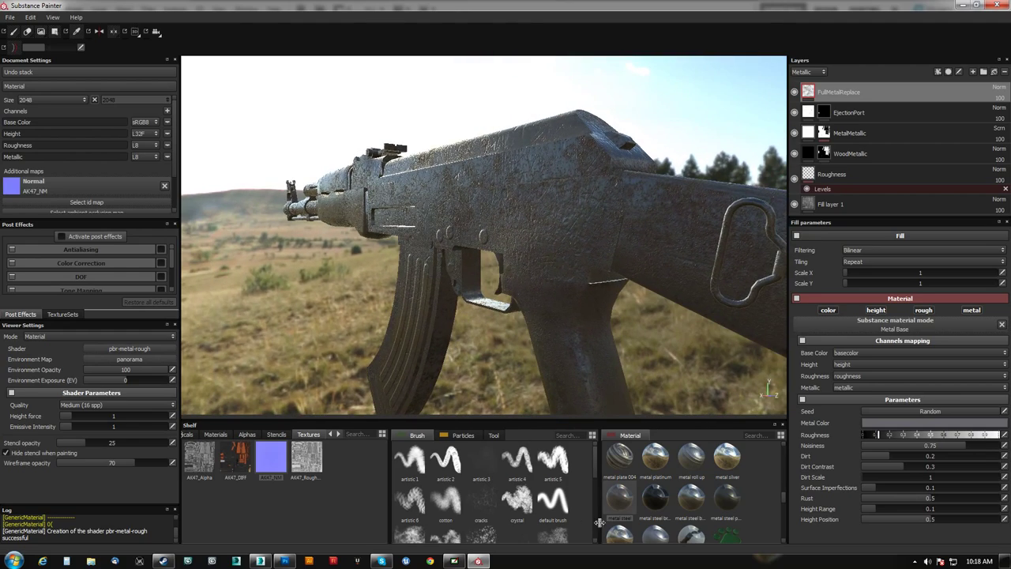
{"action": "left_click", "coordinate": [731, 497]}
{"action": "mouse_move", "coordinate": [422, 283]}
{"action": "left_mouse_down", "text": "alt"}
{"action": "mouse_move", "coordinate": [569, 264]}
{"action": "mouse_move", "coordinate": [463, 265]}
{"action": "mouse_move", "coordinate": [433, 282]}
{"action": "left_mouse_up", "text": "alt"}
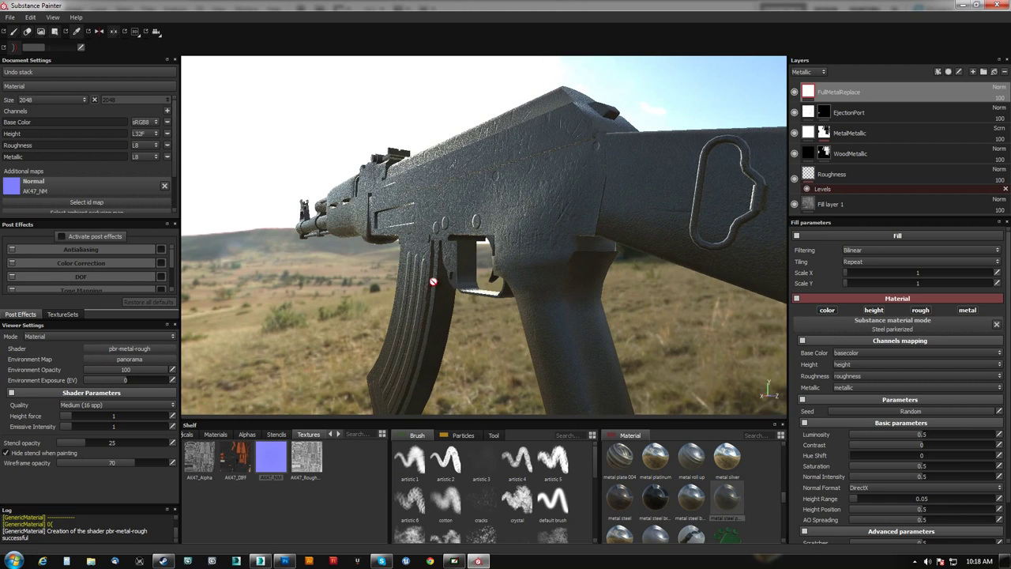
Try the metal steel brushed material on the FullMetalReplace layer and examine the receiver's surface up close.
{"action": "scroll", "coordinate": [672, 488], "scroll_direction": "down", "scroll_amount": 5}
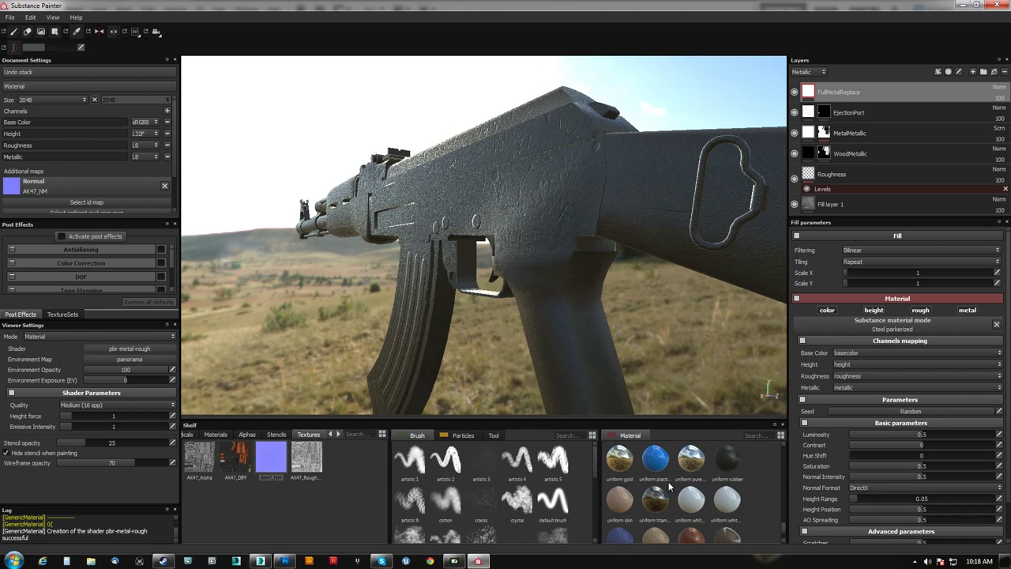
{"action": "scroll", "coordinate": [709, 470], "scroll_direction": "down", "scroll_amount": 2}
{"action": "scroll", "coordinate": [701, 482], "scroll_direction": "up", "scroll_amount": 2}
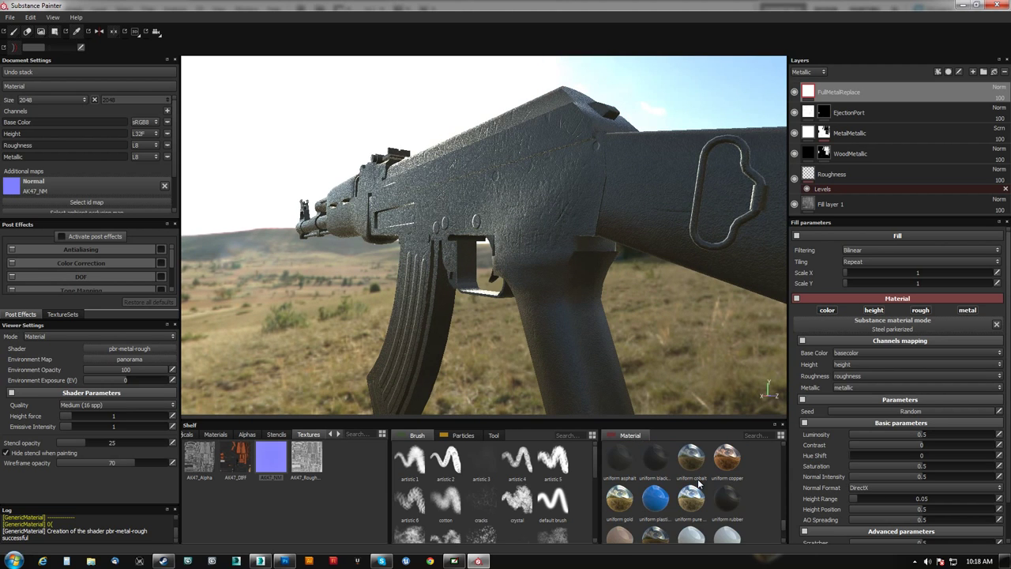
{"action": "scroll", "coordinate": [689, 490], "scroll_direction": "up", "scroll_amount": 3}
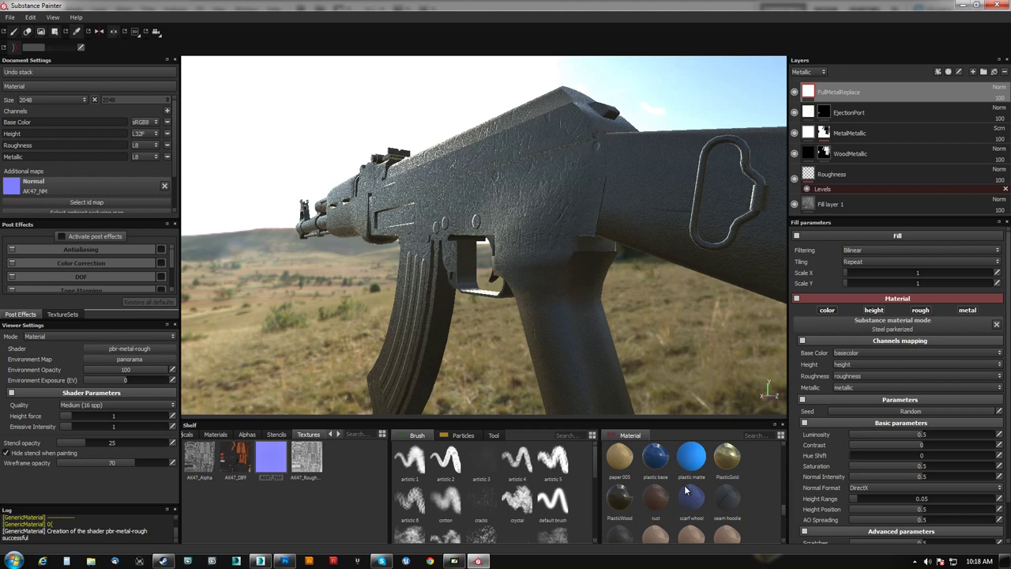
{"action": "scroll", "coordinate": [621, 498], "scroll_direction": "up", "scroll_amount": 2}
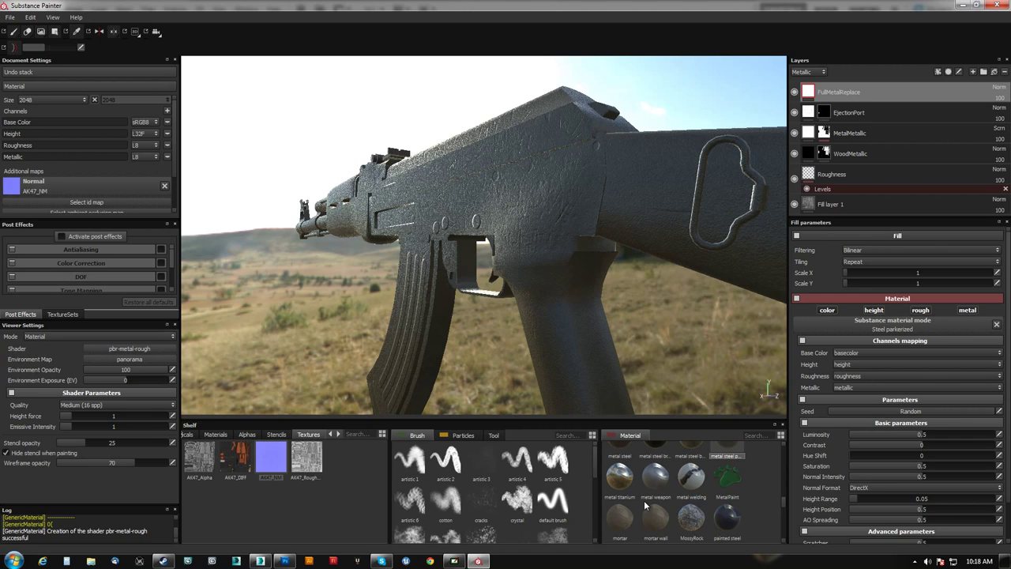
{"action": "left_click", "coordinate": [659, 536]}
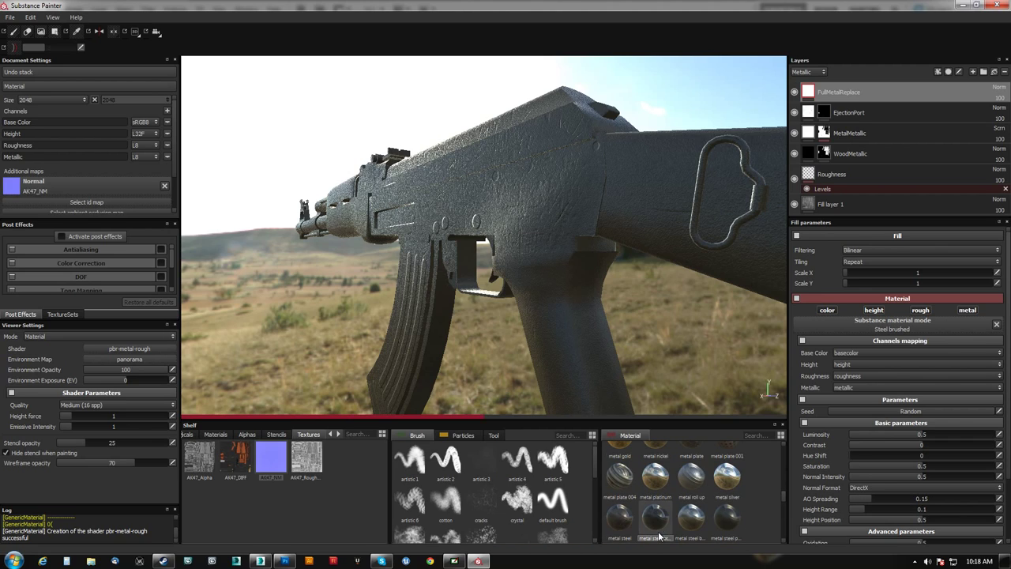
{"action": "mouse_move", "coordinate": [529, 371]}
{"action": "left_mouse_down", "text": "alt"}
{"action": "mouse_move", "coordinate": [562, 251]}
{"action": "mouse_move", "coordinate": [341, 320]}
{"action": "mouse_move", "coordinate": [287, 264]}
{"action": "mouse_move", "coordinate": [548, 273]}
{"action": "mouse_move", "coordinate": [609, 265]}
{"action": "mouse_move", "coordinate": [612, 279]}
{"action": "left_mouse_up", "text": "alt"}
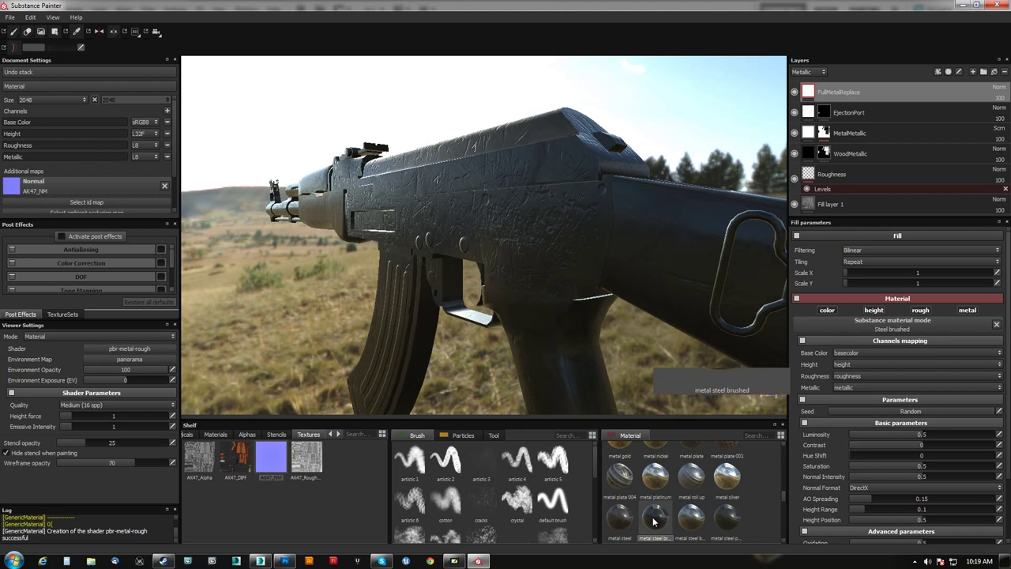
{"action": "mouse_move", "coordinate": [654, 522]}
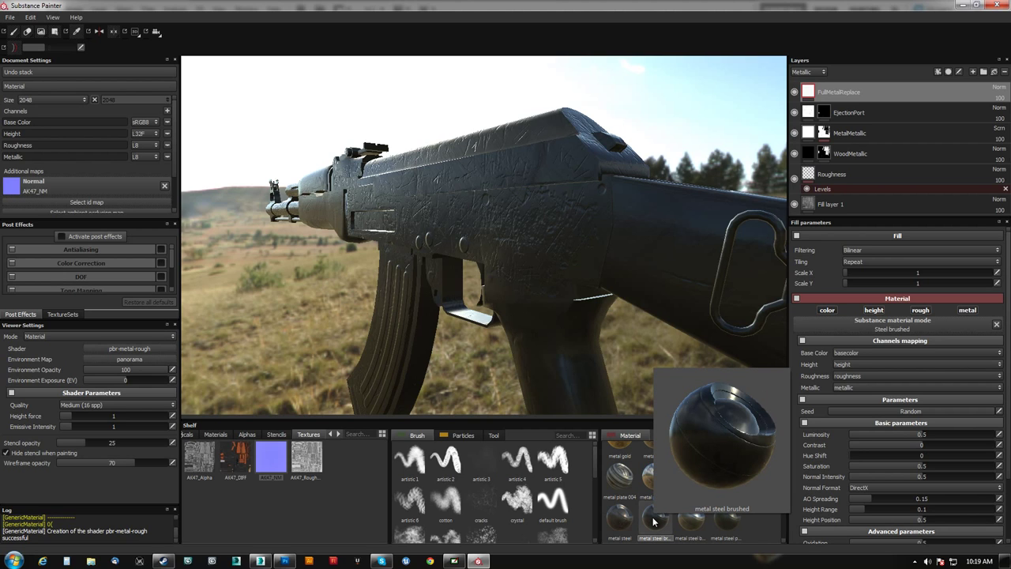
{"action": "left_click_drag", "start_coordinate": [485, 325], "coordinate": [516, 319], "text": "alt"}
{"action": "scroll", "coordinate": [516, 319], "scroll_direction": "up", "scroll_amount": 3}
{"action": "left_click_drag", "start_coordinate": [490, 240], "coordinate": [399, 288], "text": "alt"}
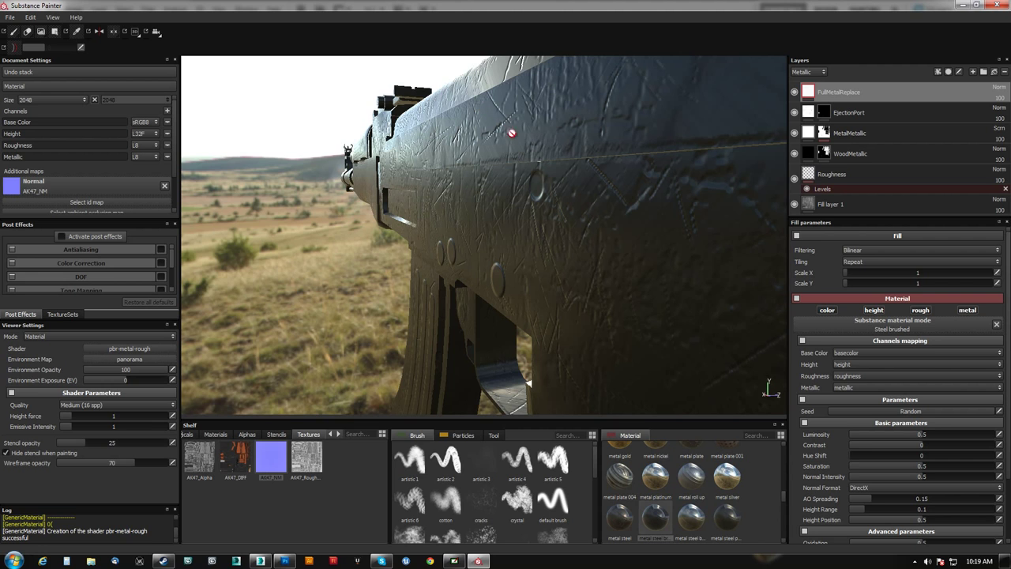
{"action": "left_click_drag", "start_coordinate": [523, 223], "coordinate": [529, 249], "text": "alt"}
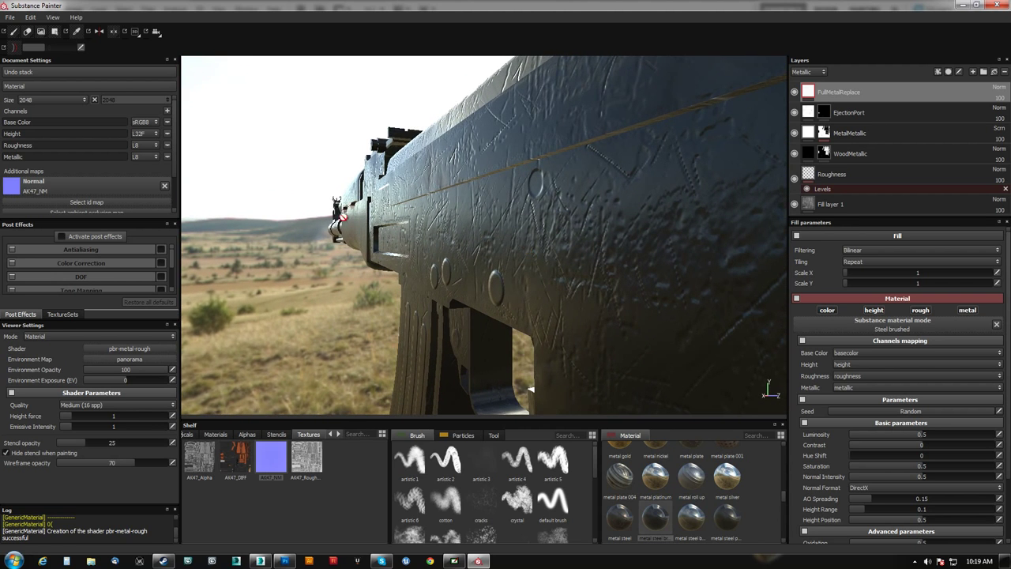
Apply the metal steel material to the FullMetalReplace layer and darken its Metal Color to a near-black grey.
{"action": "left_click", "coordinate": [622, 524]}
{"action": "mouse_move", "coordinate": [415, 286]}
{"action": "left_mouse_down", "text": "alt"}
{"action": "mouse_move", "coordinate": [519, 287]}
{"action": "mouse_move", "coordinate": [412, 313]}
{"action": "mouse_move", "coordinate": [398, 305]}
{"action": "left_mouse_up", "text": "alt"}
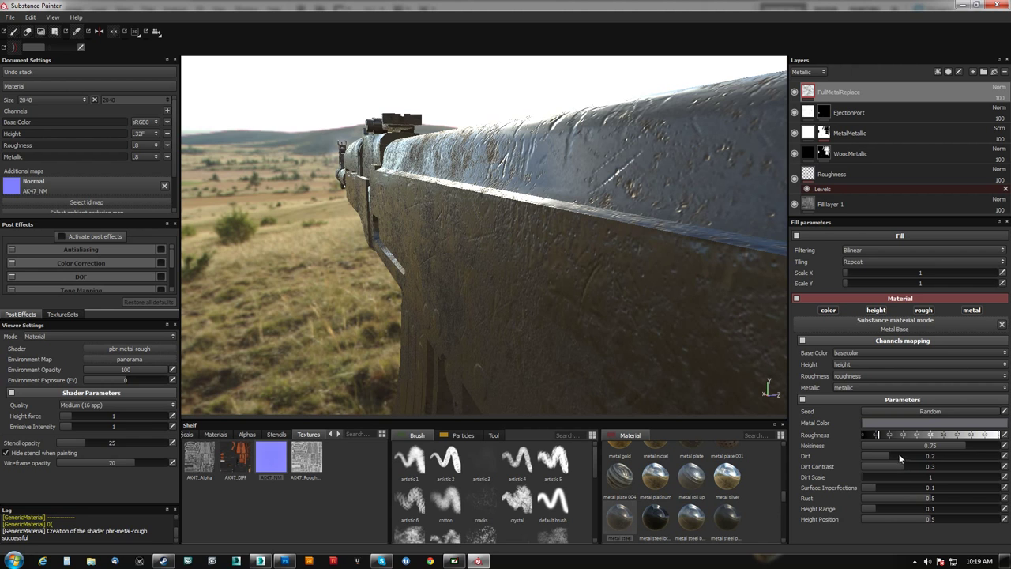
{"action": "left_click", "coordinate": [899, 426]}
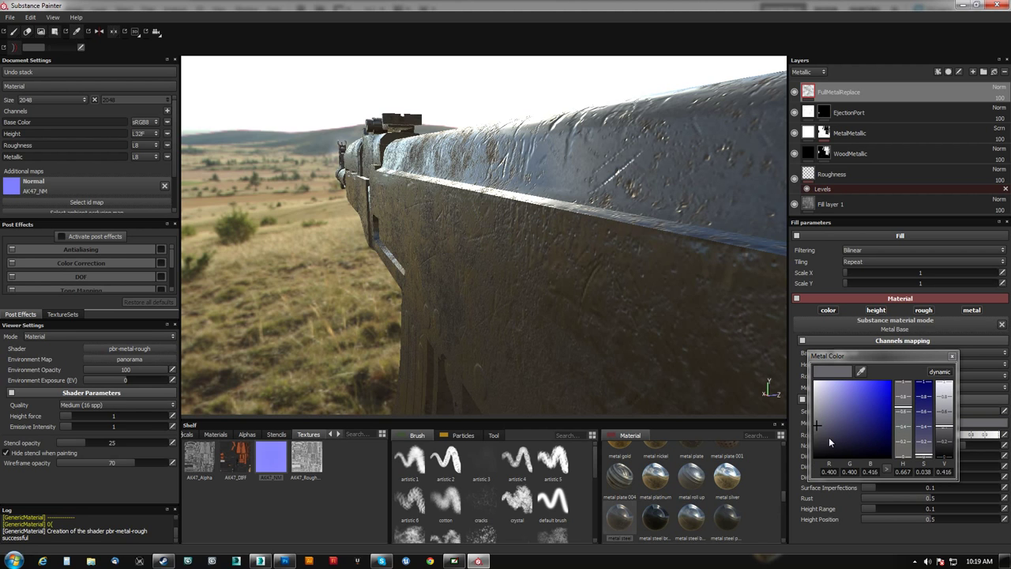
{"action": "left_click_drag", "start_coordinate": [833, 441], "coordinate": [814, 449]}
{"action": "left_click_drag", "start_coordinate": [514, 364], "coordinate": [600, 312], "text": "alt"}
{"action": "left_click", "coordinate": [953, 357]}
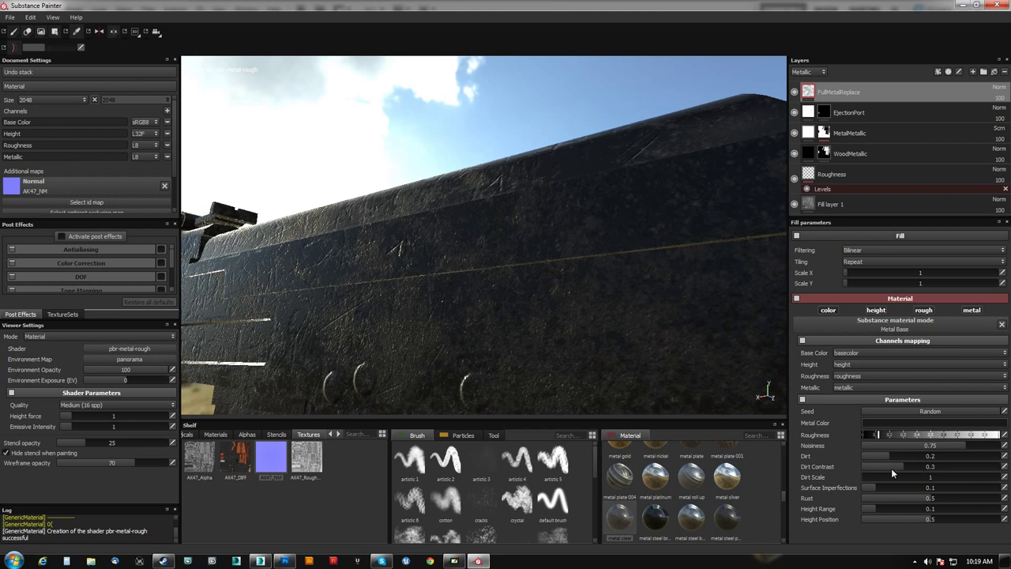
Set the Rust parameter of the FullMetalReplace layer's material to 0.04.
{"action": "left_click_drag", "start_coordinate": [920, 495], "coordinate": [866, 501]}
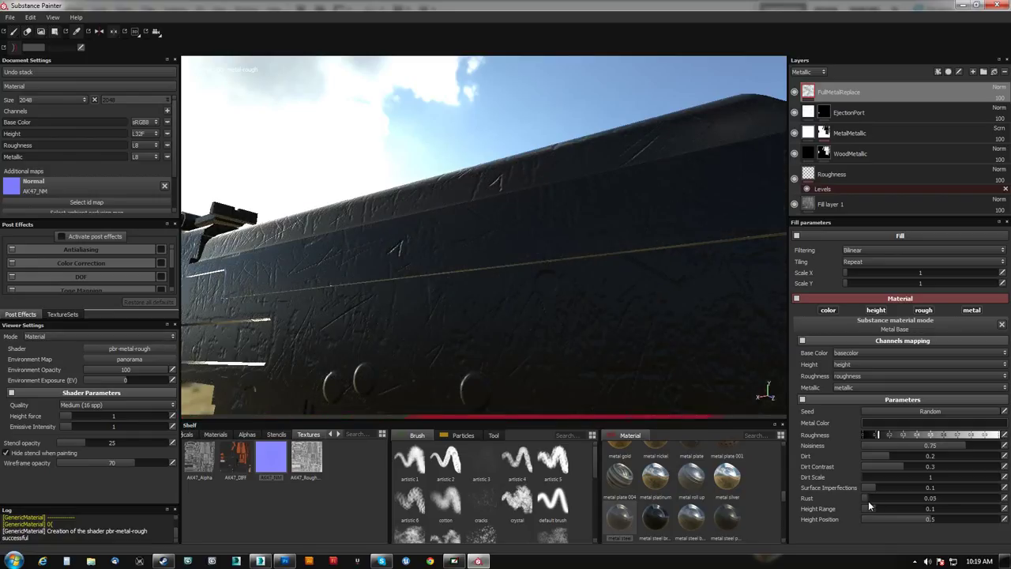
{"action": "left_click_drag", "start_coordinate": [521, 342], "coordinate": [353, 371], "text": "alt"}
{"action": "right_click_drag", "start_coordinate": [353, 371], "coordinate": [466, 153], "text": "alt"}
{"action": "left_click_drag", "start_coordinate": [447, 271], "coordinate": [515, 313], "text": "alt"}
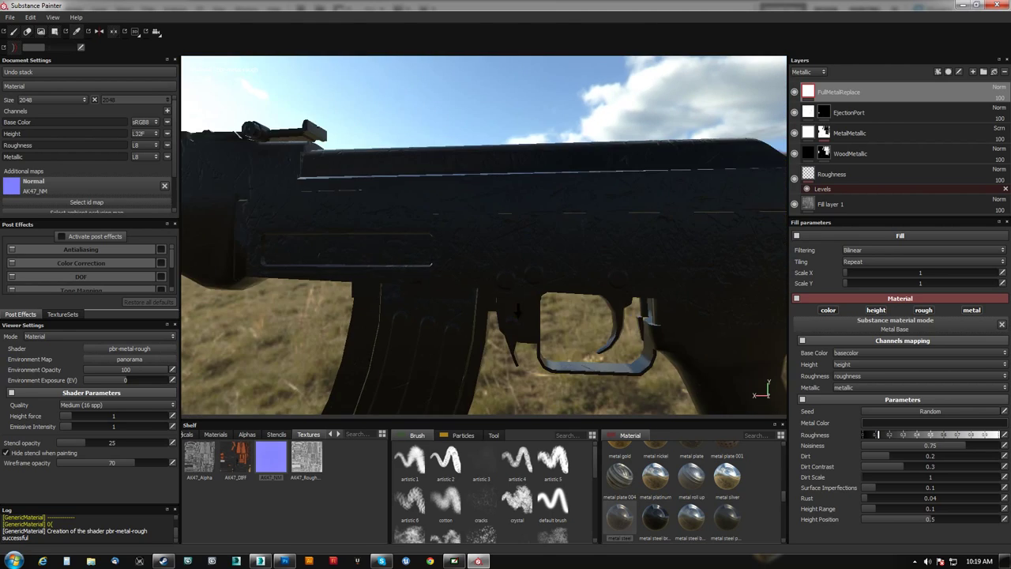
{"action": "right_click_drag", "start_coordinate": [515, 313], "coordinate": [544, 214], "text": "alt"}
{"action": "middle_click_drag", "start_coordinate": [450, 248], "coordinate": [490, 230], "text": "alt"}
{"action": "mouse_move", "coordinate": [490, 230]}
{"action": "left_mouse_down", "text": "alt"}
{"action": "mouse_move", "coordinate": [517, 282]}
{"action": "mouse_move", "coordinate": [553, 281]}
{"action": "left_mouse_up", "text": "alt"}
Add a black mask to the FullMetalReplace layer and paste a copy of the WoodMetallic layer's mask into it.
{"action": "left_click", "coordinate": [824, 154]}
{"action": "right_click", "coordinate": [826, 155]}
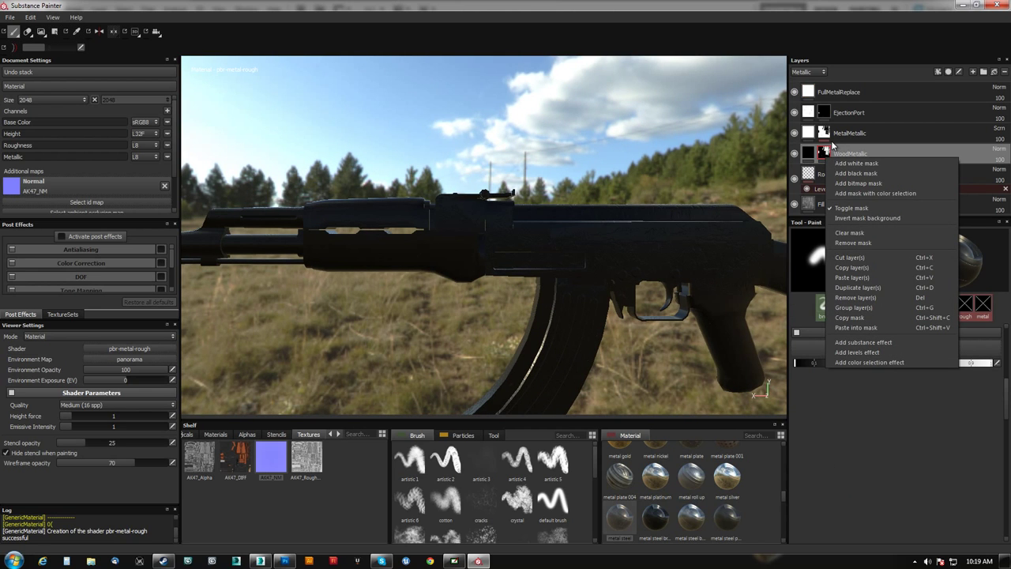
{"action": "left_click", "coordinate": [861, 319]}
{"action": "left_click", "coordinate": [831, 93]}
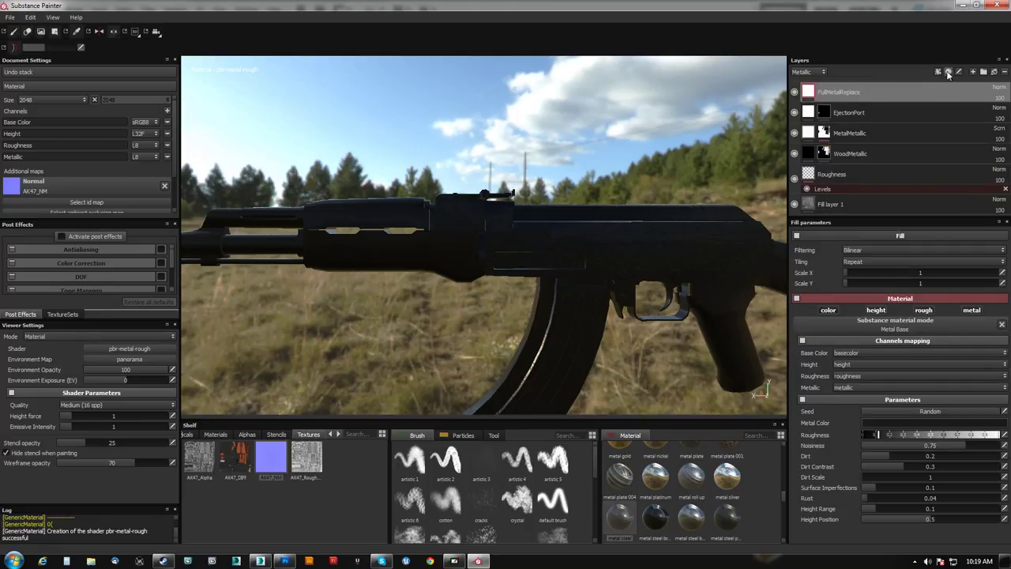
{"action": "right_click", "coordinate": [808, 91]}
{"action": "left_click", "coordinate": [855, 103]}
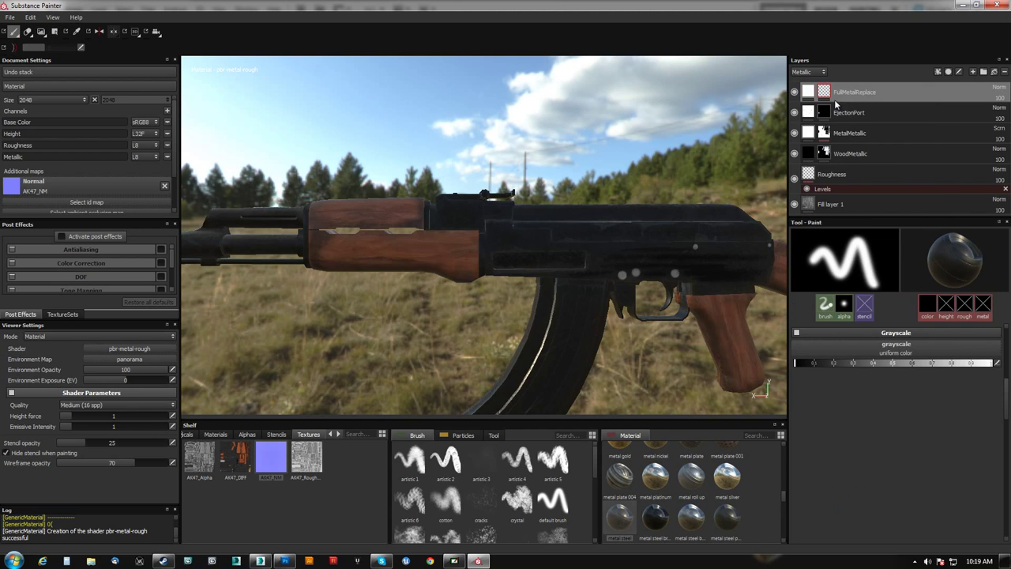
{"action": "right_click", "coordinate": [826, 93]}
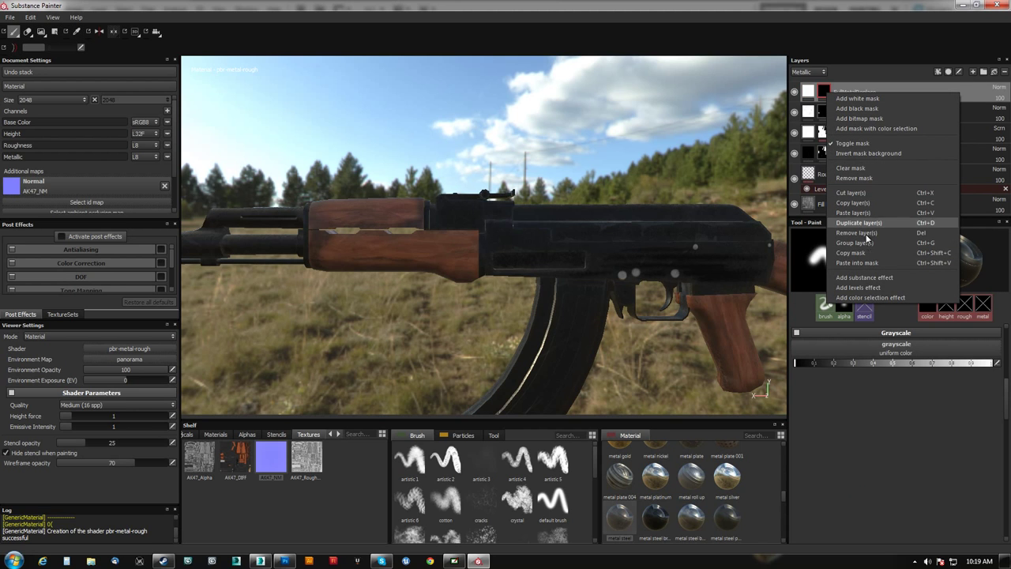
{"action": "left_click", "coordinate": [862, 263]}
Add a levels effect to the FullMetalReplace mask and invert it so the material covers the metal instead of the wood.
{"action": "mouse_move", "coordinate": [640, 236]}
{"action": "left_mouse_down", "text": "alt"}
{"action": "mouse_move", "coordinate": [368, 223]}
{"action": "mouse_move", "coordinate": [389, 221]}
{"action": "left_mouse_up", "text": "alt"}
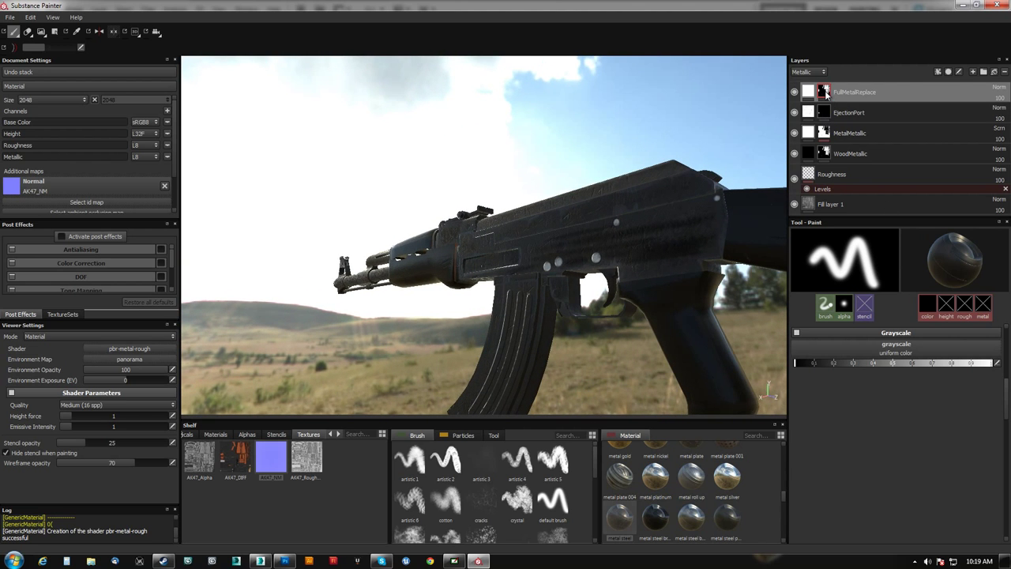
{"action": "left_click", "coordinate": [940, 72]}
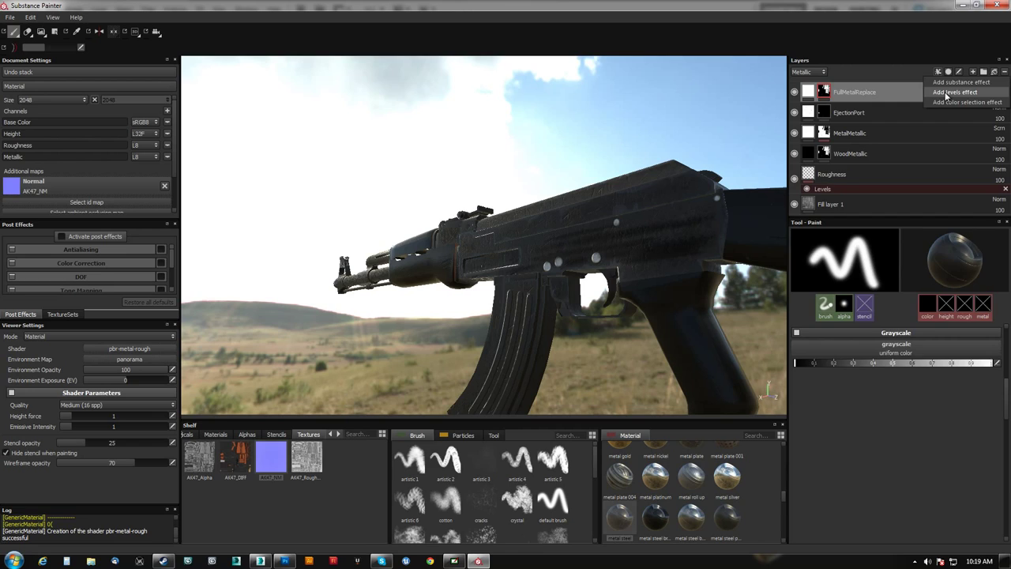
{"action": "left_click", "coordinate": [956, 93]}
{"action": "left_click_drag", "start_coordinate": [749, 322], "coordinate": [368, 232], "text": "alt"}
{"action": "right_click_drag", "start_coordinate": [368, 233], "coordinate": [524, 398], "text": "alt"}
{"action": "left_click_drag", "start_coordinate": [488, 276], "coordinate": [735, 169], "text": "alt"}
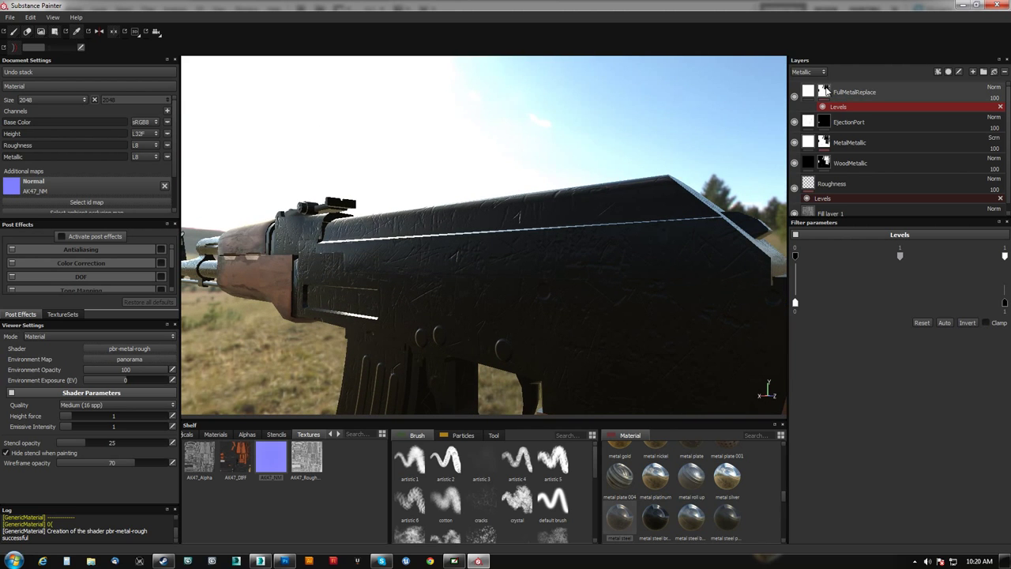
Turn off the color channel in the FullMetalReplace layer's fill material.
{"action": "left_click", "coordinate": [809, 91]}
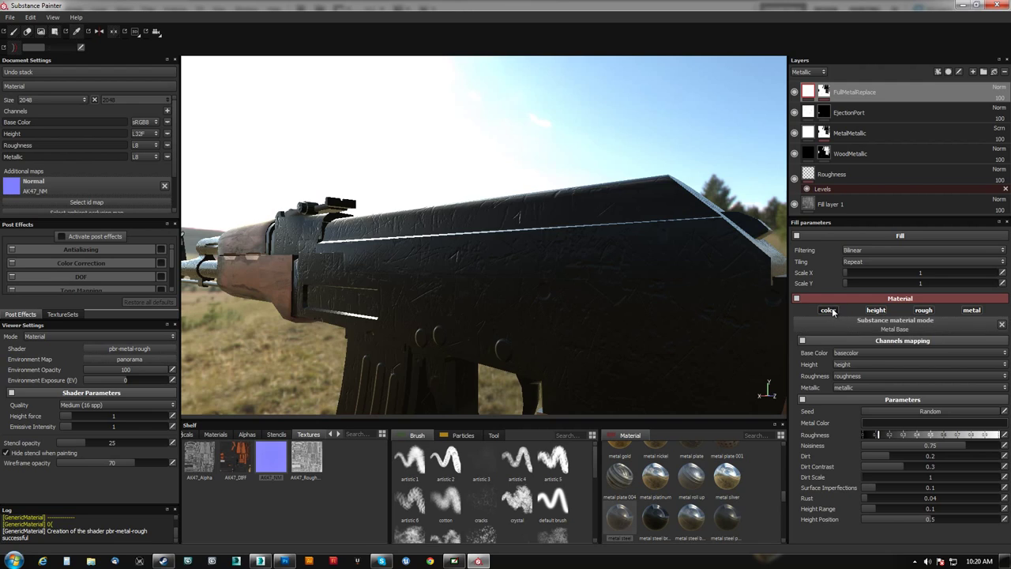
{"action": "left_click", "coordinate": [830, 309]}
{"action": "left_click_drag", "start_coordinate": [589, 314], "coordinate": [703, 224], "text": "alt"}
{"action": "middle_click_drag", "start_coordinate": [479, 245], "coordinate": [591, 282], "text": "alt"}
{"action": "scroll", "coordinate": [519, 296], "scroll_direction": "down", "scroll_amount": 3}
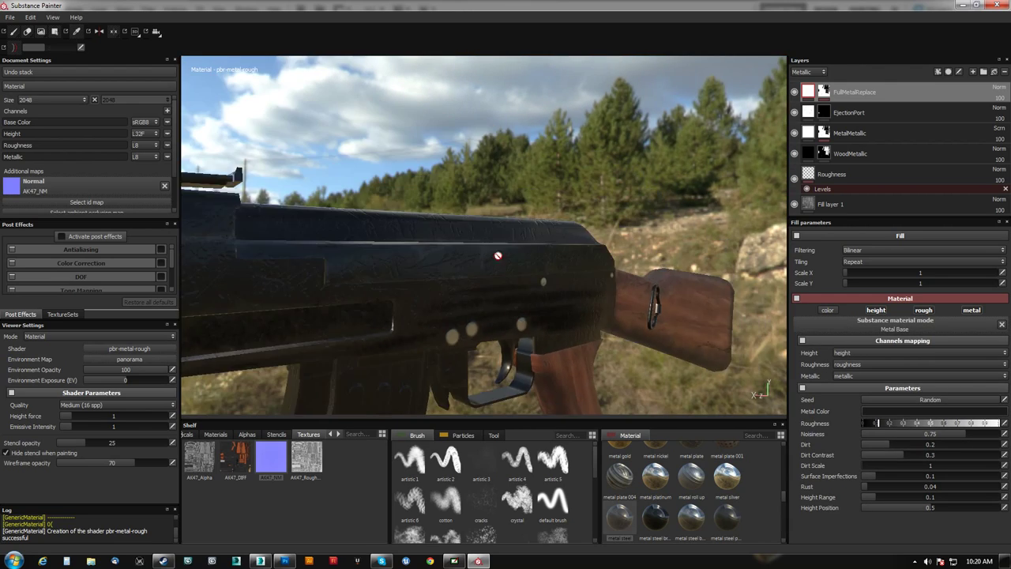
Raise the Roughness of the FullMetalReplace material to about 0.3.
{"action": "middle_click_drag", "start_coordinate": [497, 255], "coordinate": [474, 182], "text": "alt"}
{"action": "left_click_drag", "start_coordinate": [474, 182], "coordinate": [470, 277], "text": "alt"}
{"action": "scroll", "coordinate": [565, 313], "scroll_direction": "up", "scroll_amount": 3}
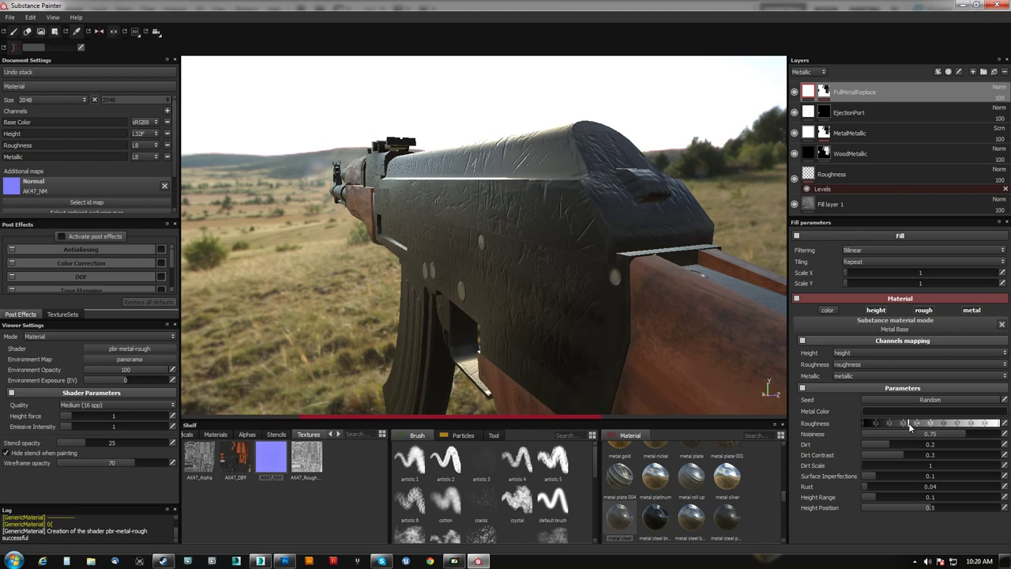
{"action": "left_click_drag", "start_coordinate": [908, 424], "coordinate": [905, 424]}
Compare both sides of the gun with the FullMetalReplace layer shown and hidden, leaving the layer hidden.
{"action": "left_click_drag", "start_coordinate": [554, 304], "coordinate": [569, 212], "text": "alt"}
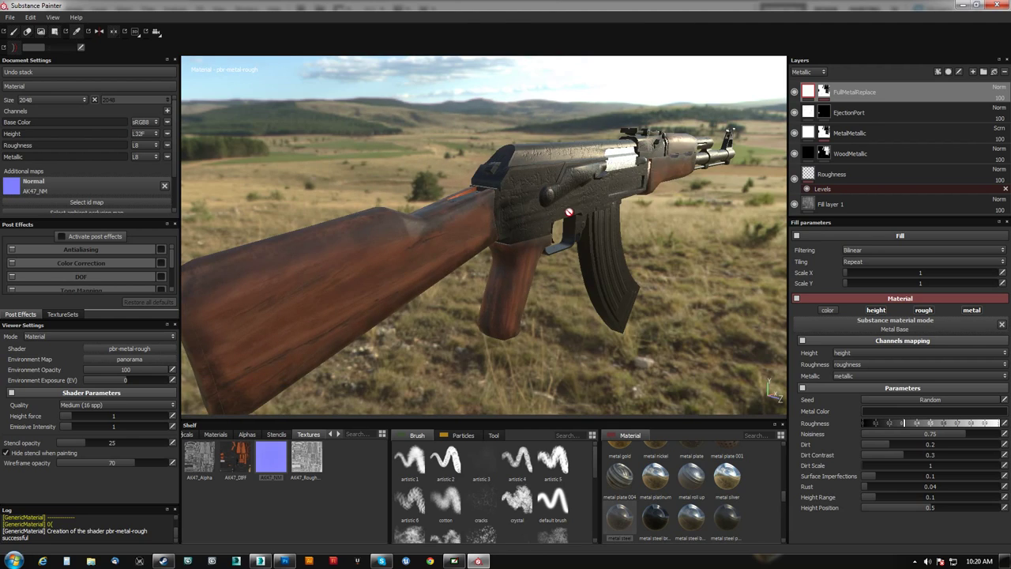
{"action": "left_click_drag", "start_coordinate": [525, 243], "coordinate": [492, 362], "text": "alt"}
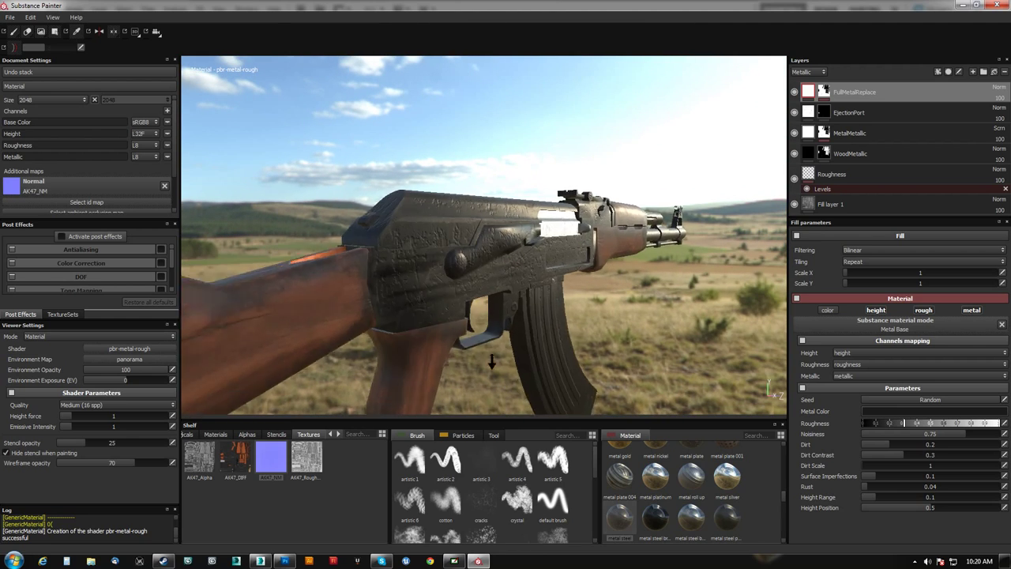
{"action": "left_click_drag", "start_coordinate": [569, 316], "coordinate": [457, 291], "text": "alt"}
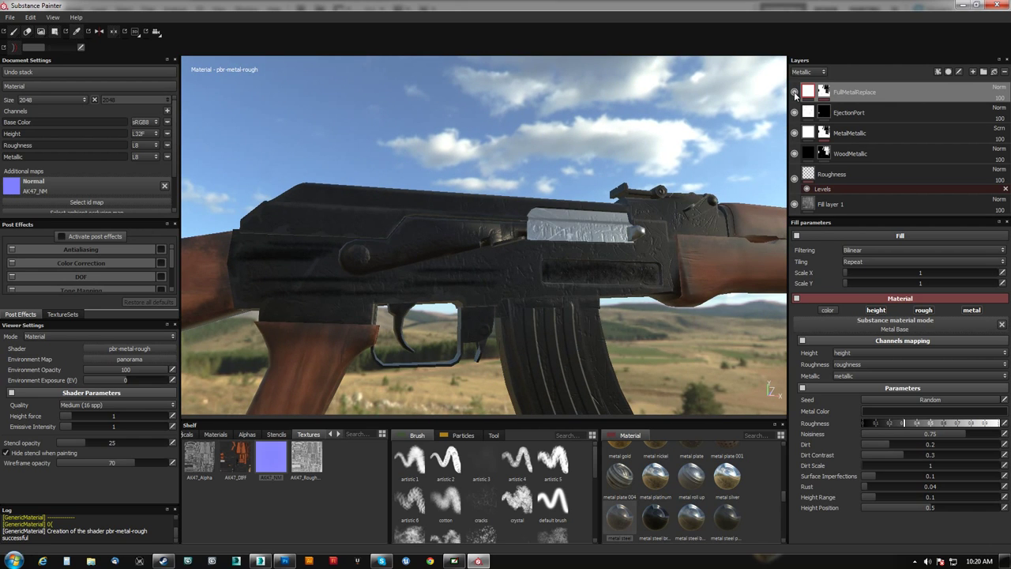
{"action": "left_click_drag", "start_coordinate": [761, 121], "coordinate": [686, 135], "text": "alt"}
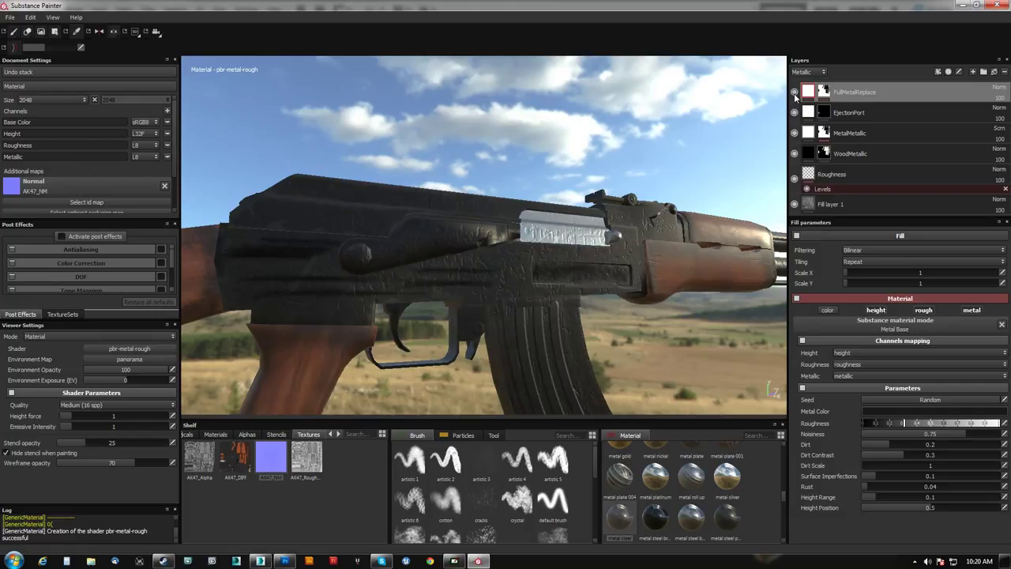
{"action": "left_click_drag", "start_coordinate": [718, 168], "coordinate": [727, 221], "text": "alt"}
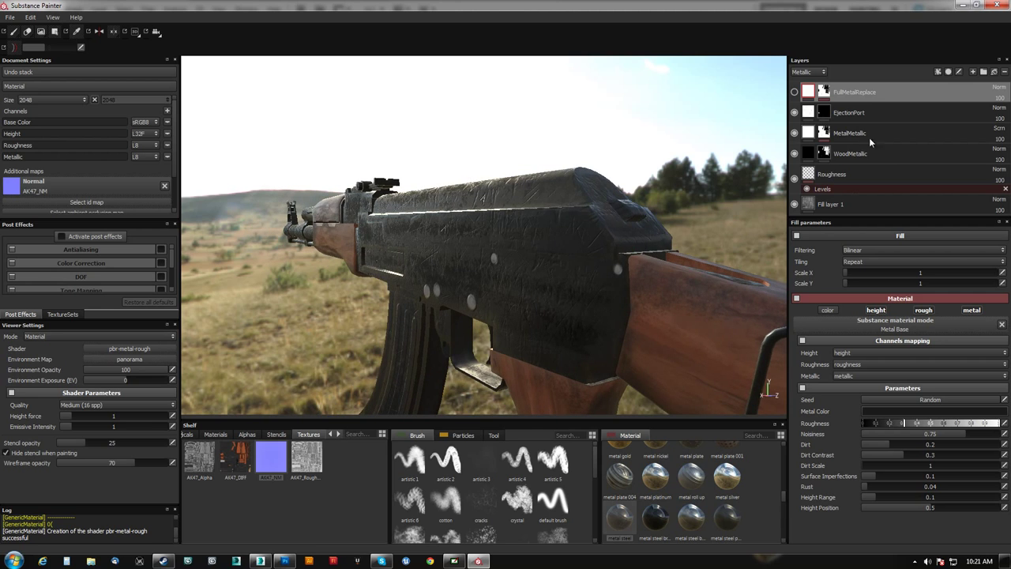
{"action": "left_click", "coordinate": [795, 92]}
{"action": "left_click", "coordinate": [794, 92]}
{"action": "left_click", "coordinate": [794, 92]}
{"action": "left_click", "coordinate": [795, 92]}
Add a paint layer named Bumps at the top of the stack and reduce the brush size to 1.2.
{"action": "left_click_drag", "start_coordinate": [497, 264], "coordinate": [748, 110], "text": "alt"}
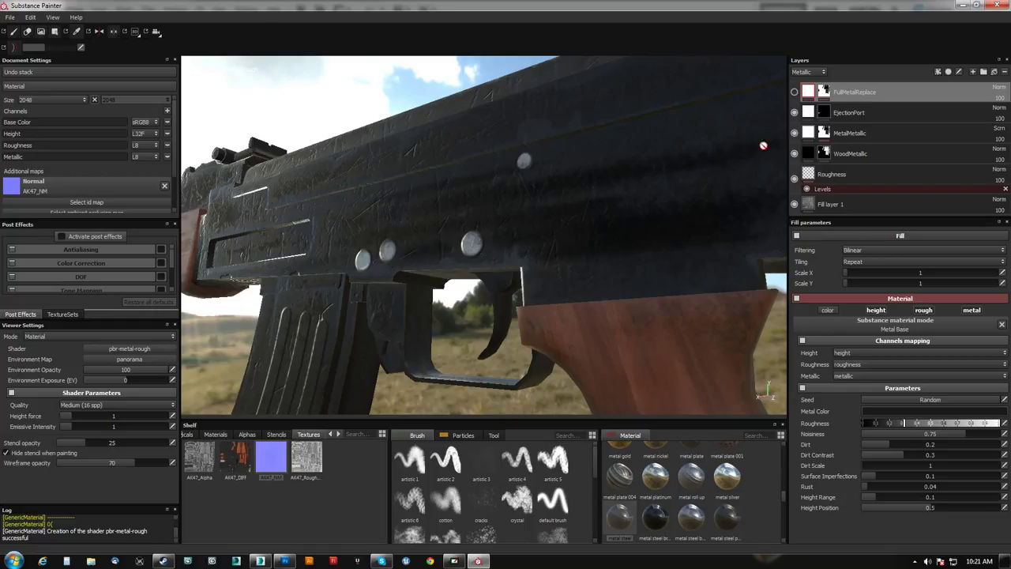
{"action": "left_click", "coordinate": [974, 72]}
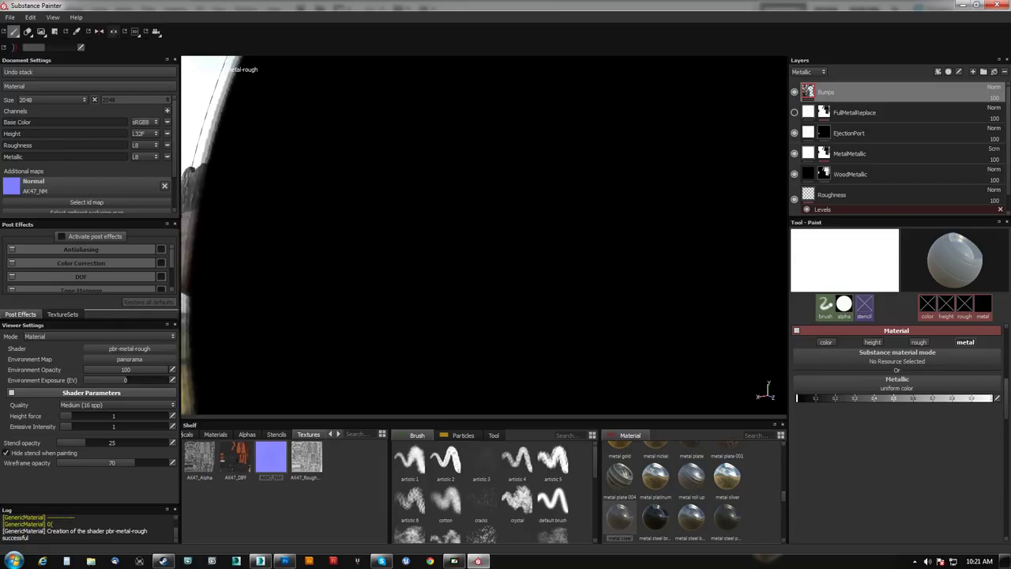
{"action": "right_click_drag", "start_coordinate": [696, 115], "coordinate": [513, 115], "text": "ctrl"}
{"action": "right_click_drag", "start_coordinate": [443, 115], "coordinate": [415, 115], "text": "ctrl"}
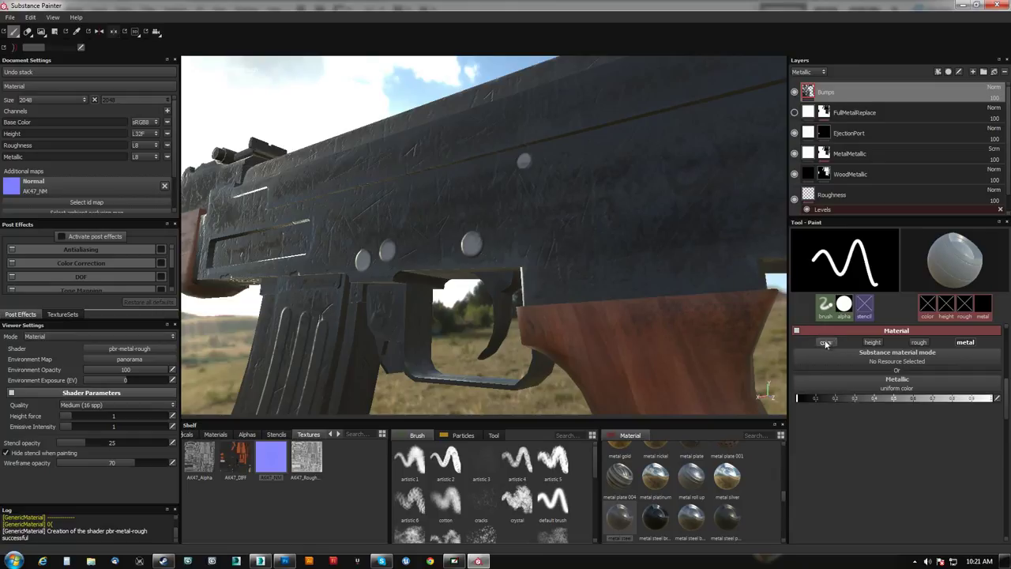
Restrict the Bumps layer's paint material to the height channel only and raise its height to the maximum.
{"action": "left_click", "coordinate": [827, 343]}
{"action": "left_click", "coordinate": [873, 342]}
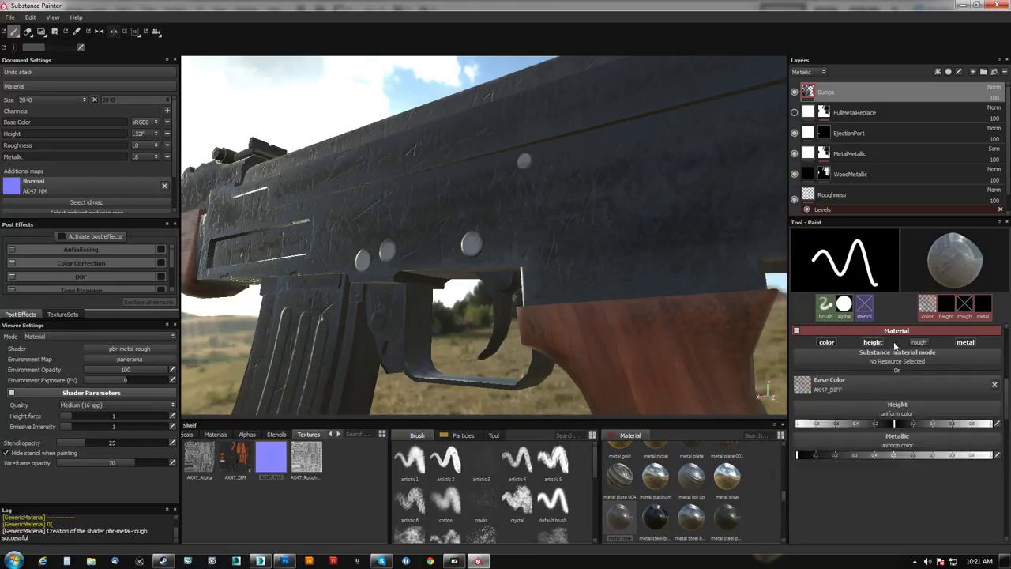
{"action": "left_click", "coordinate": [966, 342]}
{"action": "left_click", "coordinate": [826, 342]}
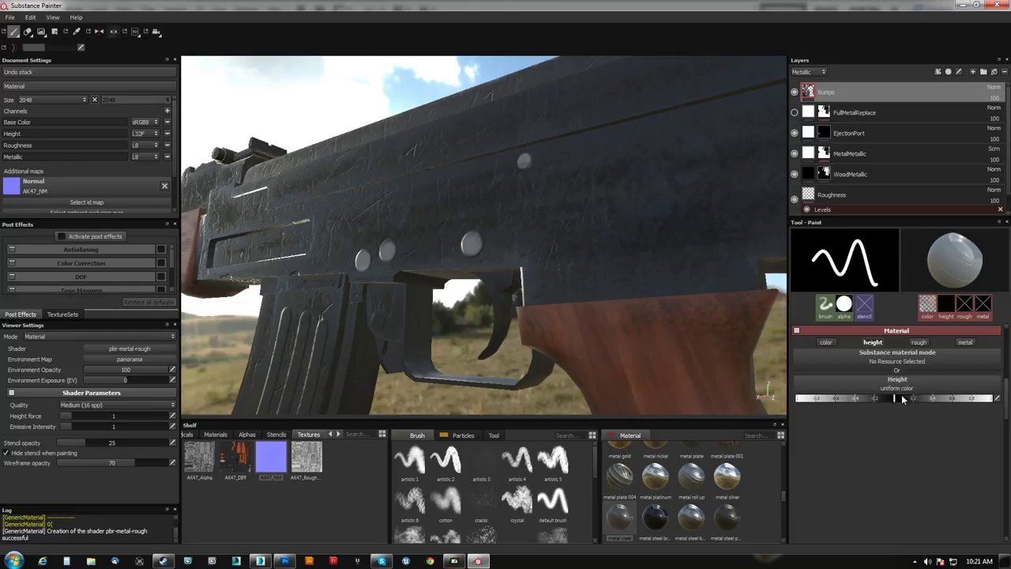
Set the brush hardness to 0.99 and fit its size to the large rivet above the trigger at 2.6.
{"action": "left_click", "coordinate": [826, 307]}
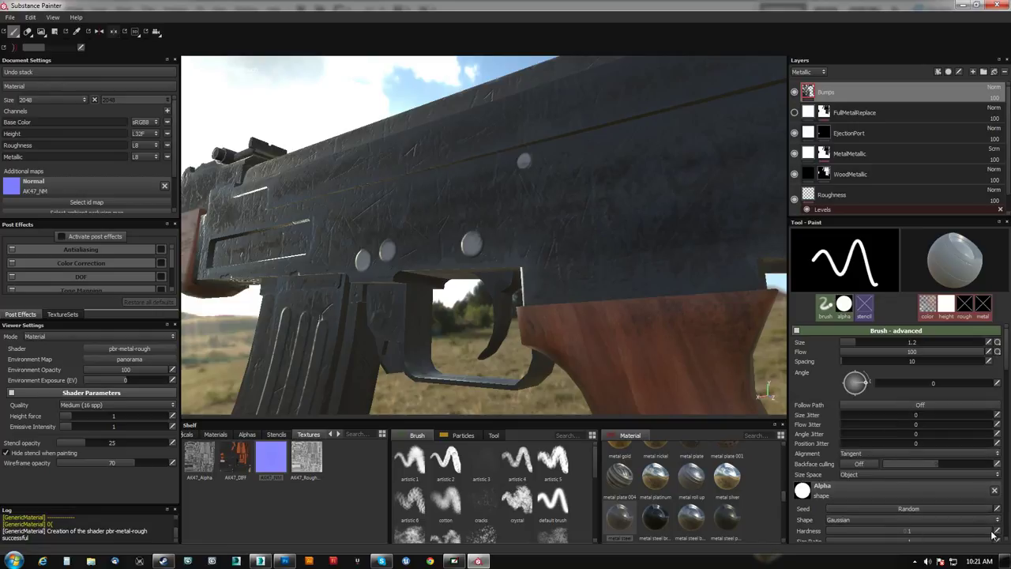
{"action": "left_click_drag", "start_coordinate": [655, 333], "coordinate": [531, 236], "text": "alt"}
{"action": "right_click_drag", "start_coordinate": [493, 234], "coordinate": [497, 343], "text": "alt"}
{"action": "mouse_move", "coordinate": [496, 245]}
{"action": "left_mouse_down", "text": "alt"}
{"action": "mouse_move", "coordinate": [511, 238]}
{"action": "mouse_move", "coordinate": [488, 228]}
{"action": "left_mouse_up", "text": "alt"}
{"action": "right_click_drag", "start_coordinate": [472, 228], "coordinate": [469, 229], "text": "ctrl"}
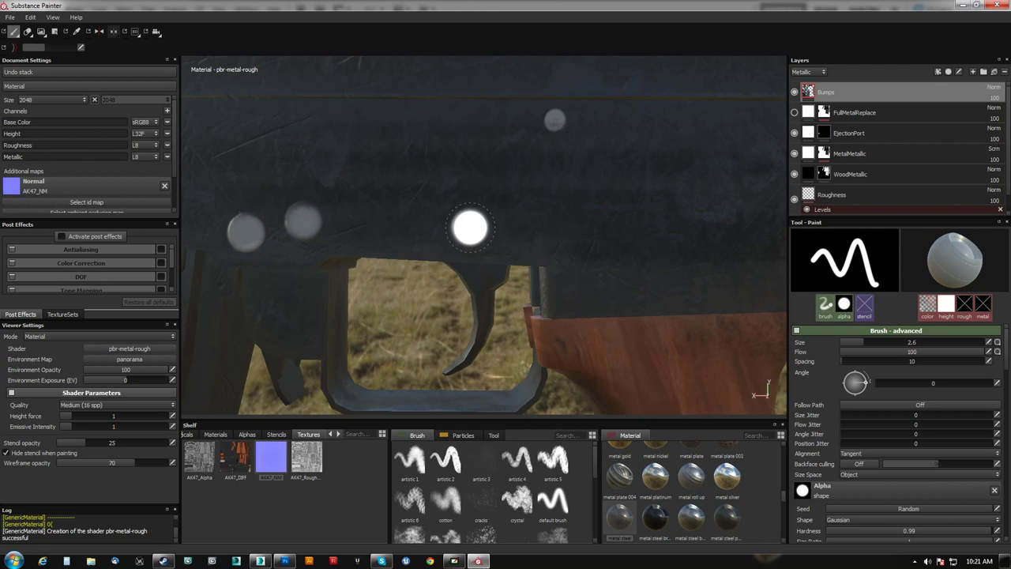
Paint raised bumps on the three large rivets, and on the small rivet above them with brush size 1.62.
{"action": "mouse_move", "coordinate": [473, 230]}
{"action": "left_mouse_down", "text": "alt"}
{"action": "mouse_move", "coordinate": [497, 217]}
{"action": "mouse_move", "coordinate": [425, 213]}
{"action": "mouse_move", "coordinate": [511, 222]}
{"action": "mouse_move", "coordinate": [485, 236]}
{"action": "mouse_move", "coordinate": [436, 182]}
{"action": "mouse_move", "coordinate": [373, 176]}
{"action": "mouse_move", "coordinate": [593, 214]}
{"action": "mouse_move", "coordinate": [497, 208]}
{"action": "mouse_move", "coordinate": [505, 226]}
{"action": "left_mouse_up", "text": "alt"}
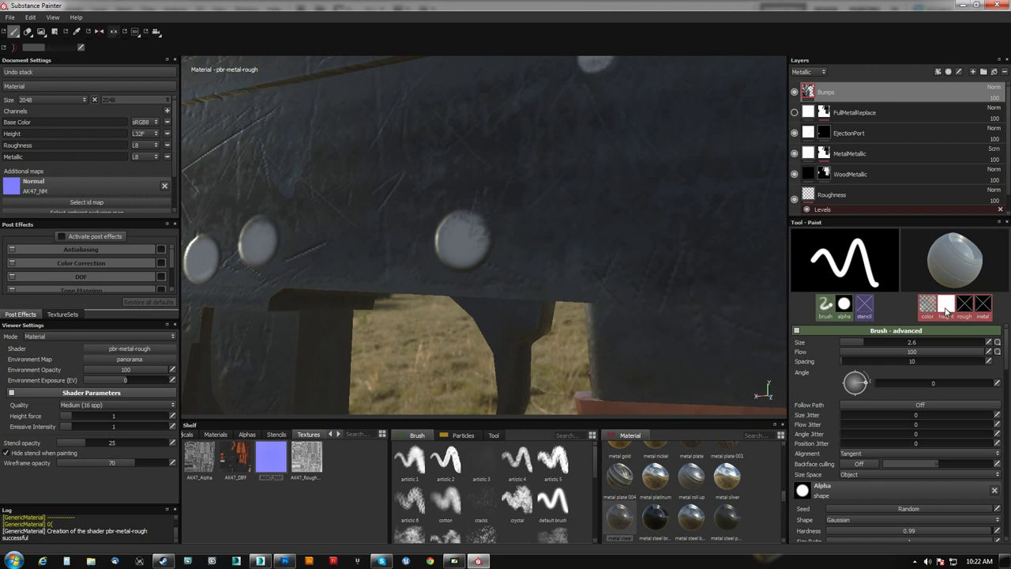
{"action": "mouse_move", "coordinate": [614, 255]}
{"action": "left_mouse_down", "text": "alt"}
{"action": "mouse_move", "coordinate": [558, 203]}
{"action": "mouse_move", "coordinate": [473, 236]}
{"action": "left_mouse_up", "text": "alt"}
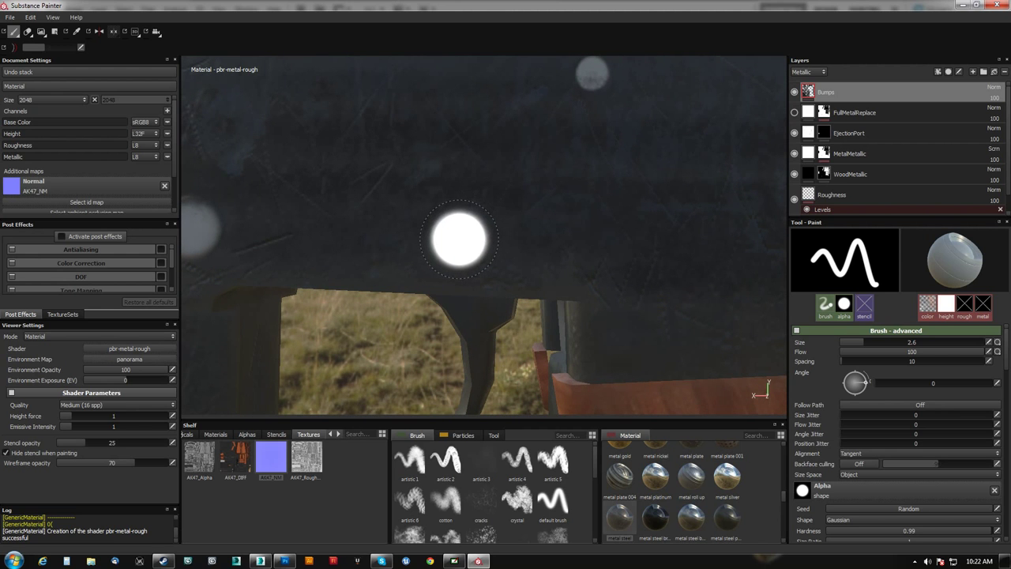
{"action": "left_click_drag", "start_coordinate": [464, 234], "coordinate": [650, 232], "text": "alt"}
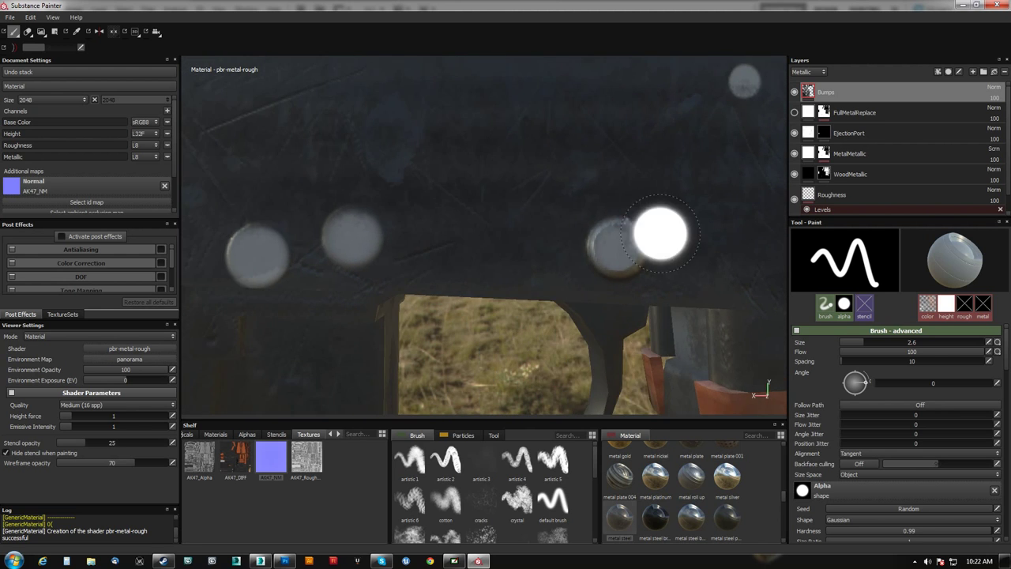
{"action": "mouse_move", "coordinate": [409, 210]}
{"action": "left_mouse_down", "text": "alt"}
{"action": "mouse_move", "coordinate": [480, 201]}
{"action": "mouse_move", "coordinate": [460, 227]}
{"action": "left_mouse_up", "text": "alt"}
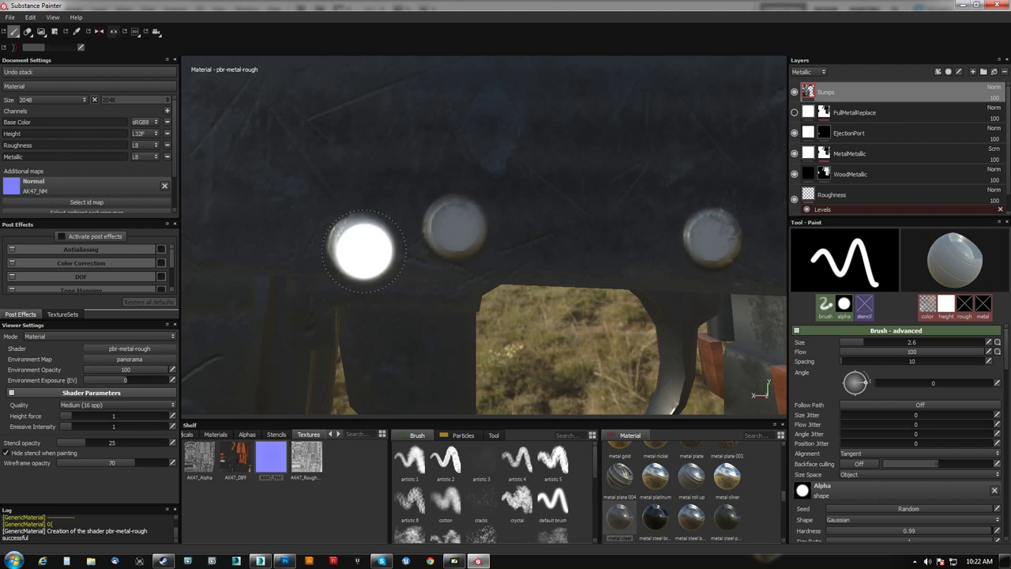
{"action": "middle_click_drag", "start_coordinate": [515, 178], "coordinate": [362, 251], "text": "alt"}
{"action": "middle_click_drag", "start_coordinate": [542, 163], "coordinate": [448, 196], "text": "alt"}
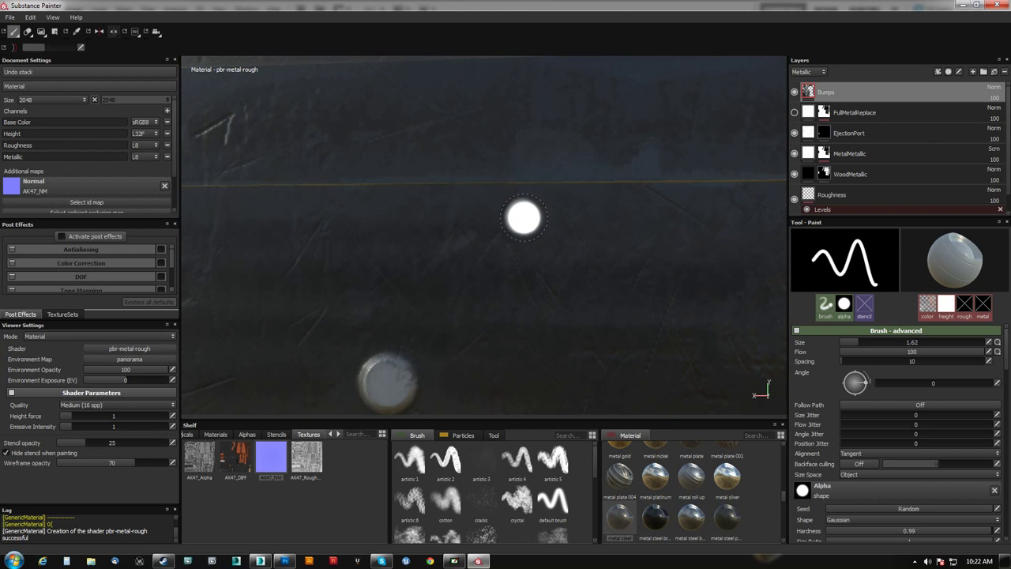
Try to stamp a raised bump on the charging handle's plate on the opposite side of the gun.
{"action": "left_click_drag", "start_coordinate": [477, 326], "coordinate": [479, 176], "text": "alt"}
{"action": "mouse_move", "coordinate": [479, 176]}
{"action": "right_mouse_down", "text": "shift"}
{"action": "mouse_move", "coordinate": [458, 192]}
{"action": "mouse_move", "coordinate": [378, 198]}
{"action": "right_mouse_up", "text": "shift"}
{"action": "mouse_move", "coordinate": [505, 193]}
{"action": "left_mouse_down", "text": "alt"}
{"action": "mouse_move", "coordinate": [381, 196]}
{"action": "mouse_move", "coordinate": [435, 194]}
{"action": "mouse_move", "coordinate": [440, 253]}
{"action": "mouse_move", "coordinate": [593, 197]}
{"action": "mouse_move", "coordinate": [377, 205]}
{"action": "mouse_move", "coordinate": [376, 255]}
{"action": "left_mouse_up", "text": "alt"}
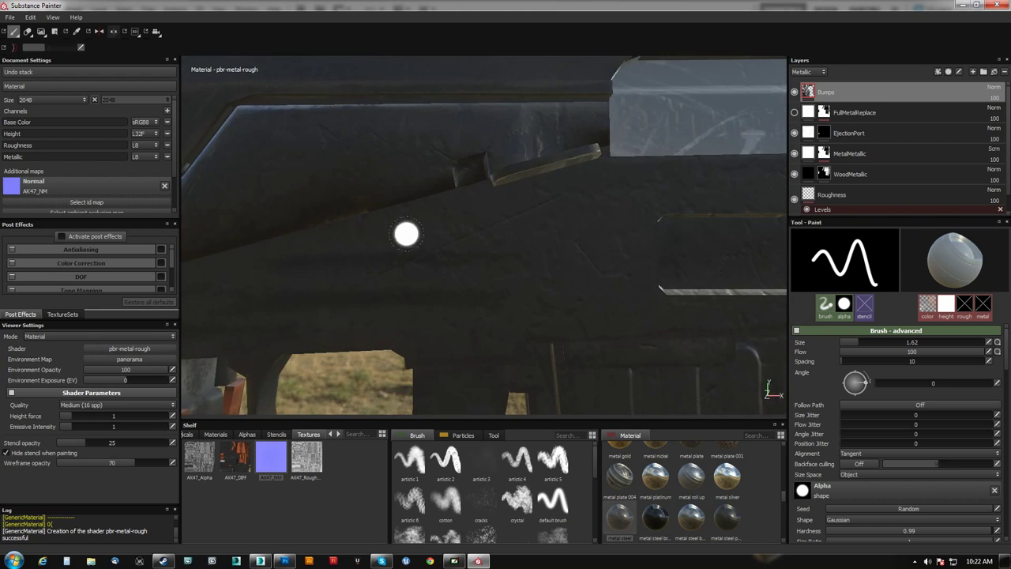
{"action": "right_click_drag", "start_coordinate": [382, 250], "coordinate": [362, 295], "text": "alt"}
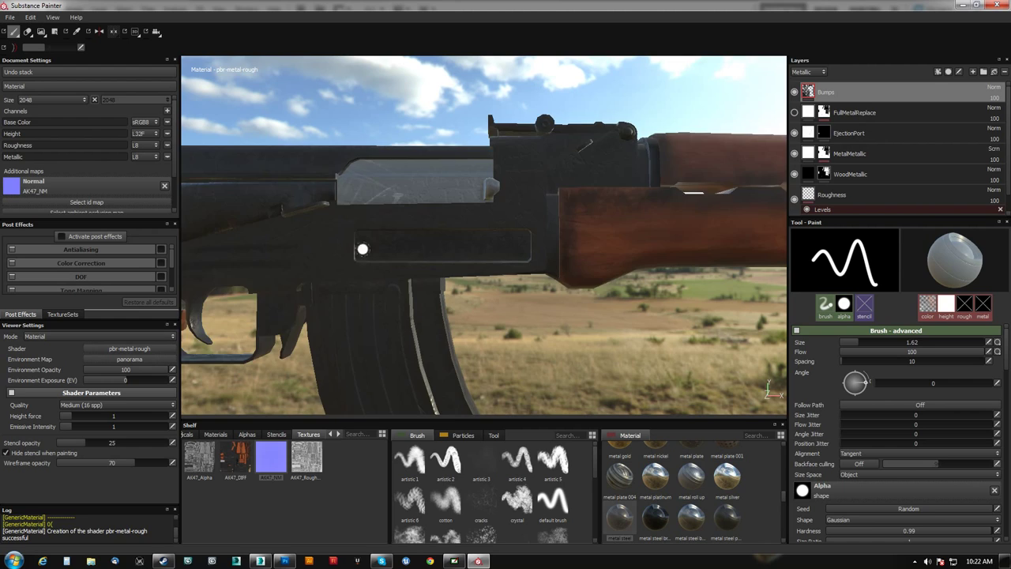
{"action": "middle_click_drag", "start_coordinate": [411, 202], "coordinate": [461, 189], "text": "alt"}
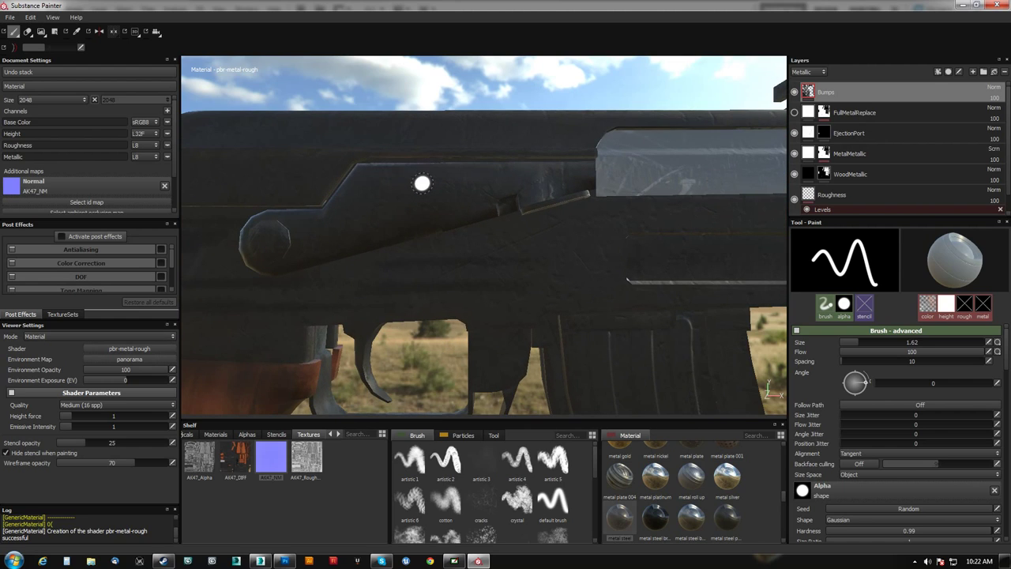
{"action": "left_click_drag", "start_coordinate": [544, 227], "coordinate": [497, 234], "text": "alt"}
{"action": "right_click_drag", "start_coordinate": [497, 235], "coordinate": [420, 242], "text": "shift"}
{"action": "left_click_drag", "start_coordinate": [420, 242], "coordinate": [337, 238], "text": "alt"}
{"action": "right_click_drag", "start_coordinate": [396, 162], "coordinate": [383, 340], "text": "alt"}
{"action": "left_click_drag", "start_coordinate": [426, 203], "coordinate": [534, 210], "text": "alt"}
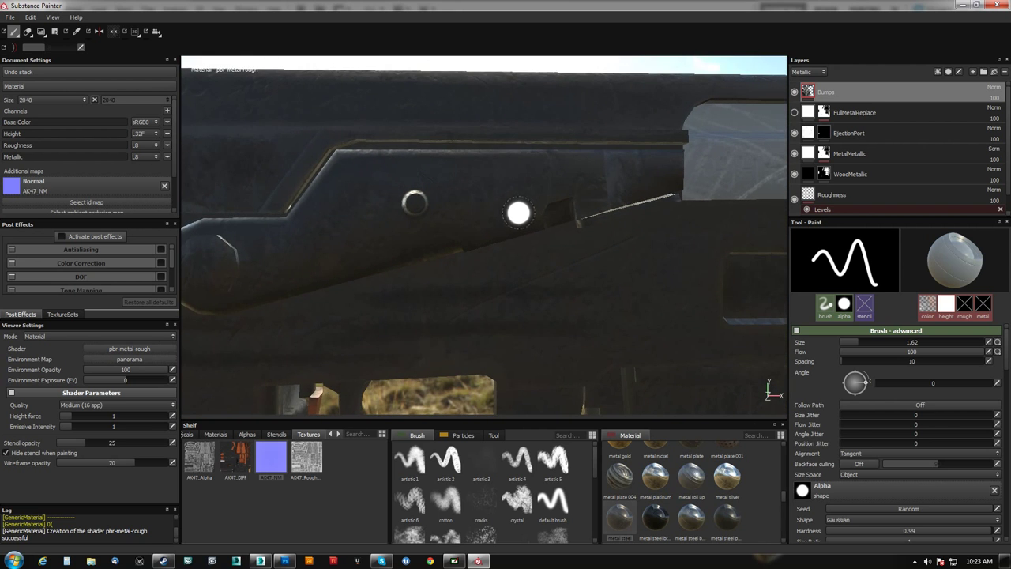
{"action": "key", "text": "ctrl+z"}
Select the EjectionPort layer's mask and set its grayscale paint value to white.
{"action": "scroll", "coordinate": [466, 281], "scroll_direction": "down", "scroll_amount": 3}
{"action": "middle_click_drag", "start_coordinate": [385, 218], "coordinate": [423, 186], "text": "alt"}
{"action": "left_click_drag", "start_coordinate": [384, 230], "coordinate": [463, 244], "text": "alt"}
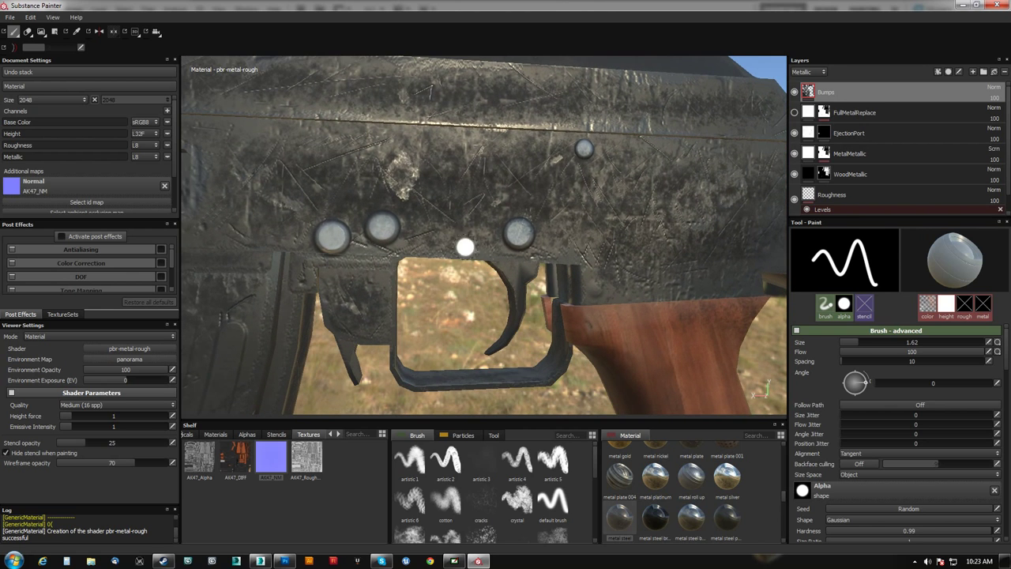
{"action": "left_click", "coordinate": [823, 132]}
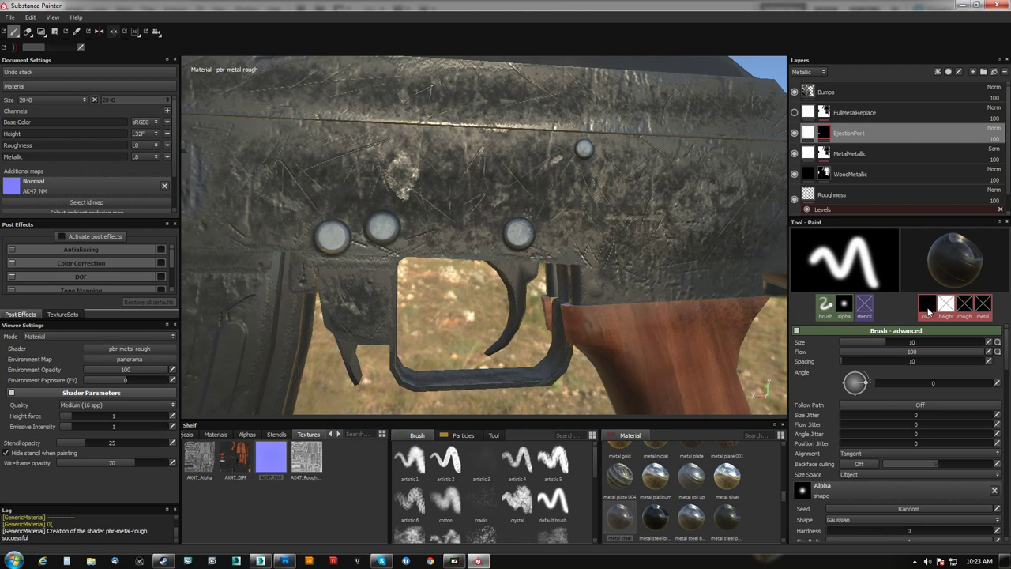
{"action": "left_click", "coordinate": [927, 307]}
{"action": "left_click", "coordinate": [990, 362]}
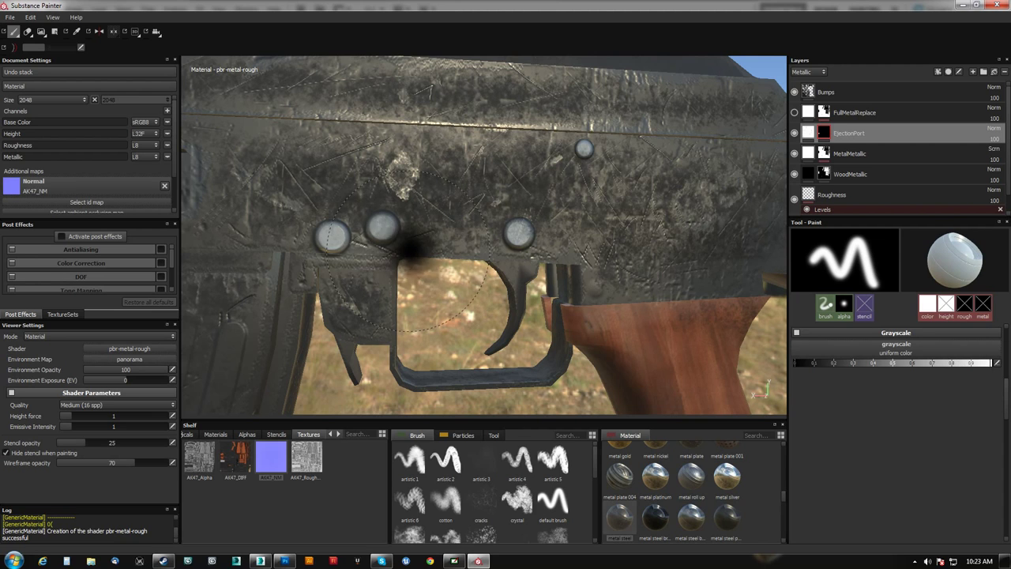
Paint the three large rivets into the EjectionPort mask using a brush with hardness 0.98 and size 2.82.
{"action": "left_click", "coordinate": [825, 307]}
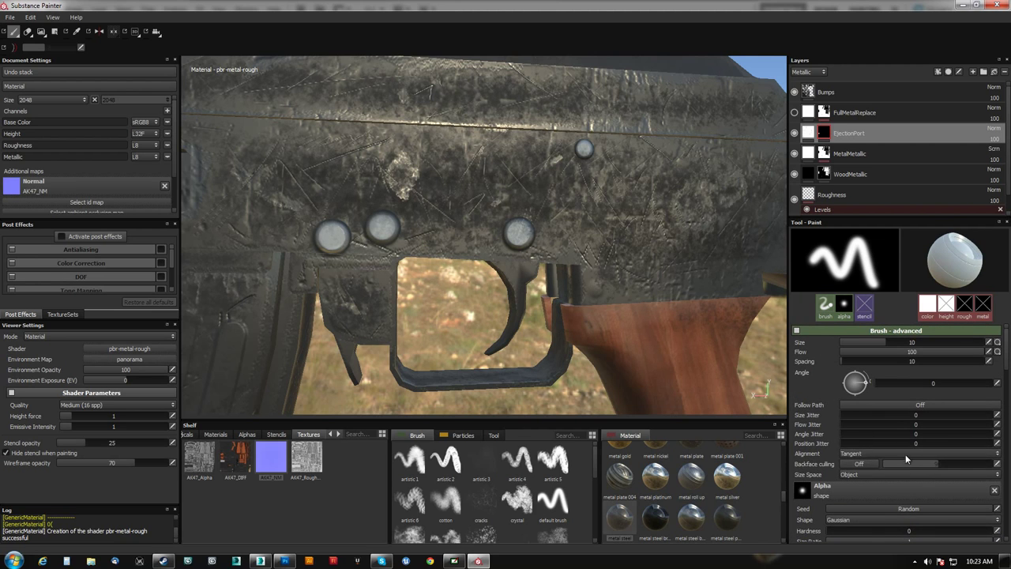
{"action": "left_click_drag", "start_coordinate": [872, 531], "coordinate": [989, 534]}
{"action": "mouse_move", "coordinate": [347, 233]}
{"action": "right_mouse_down", "text": "ctrl"}
{"action": "mouse_move", "coordinate": [286, 235]}
{"action": "mouse_move", "coordinate": [335, 236]}
{"action": "right_mouse_up", "text": "ctrl"}
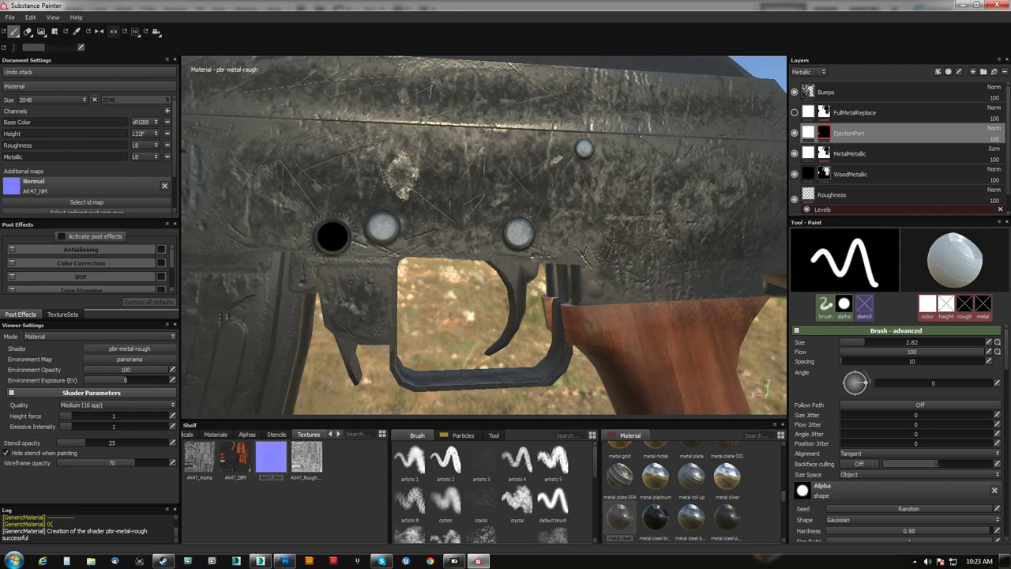
{"action": "left_click", "coordinate": [332, 235]}
{"action": "mouse_move", "coordinate": [335, 235]}
{"action": "left_mouse_down", "text": "alt"}
{"action": "mouse_move", "coordinate": [327, 195]}
{"action": "mouse_move", "coordinate": [248, 185]}
{"action": "mouse_move", "coordinate": [371, 207]}
{"action": "left_mouse_up", "text": "alt"}
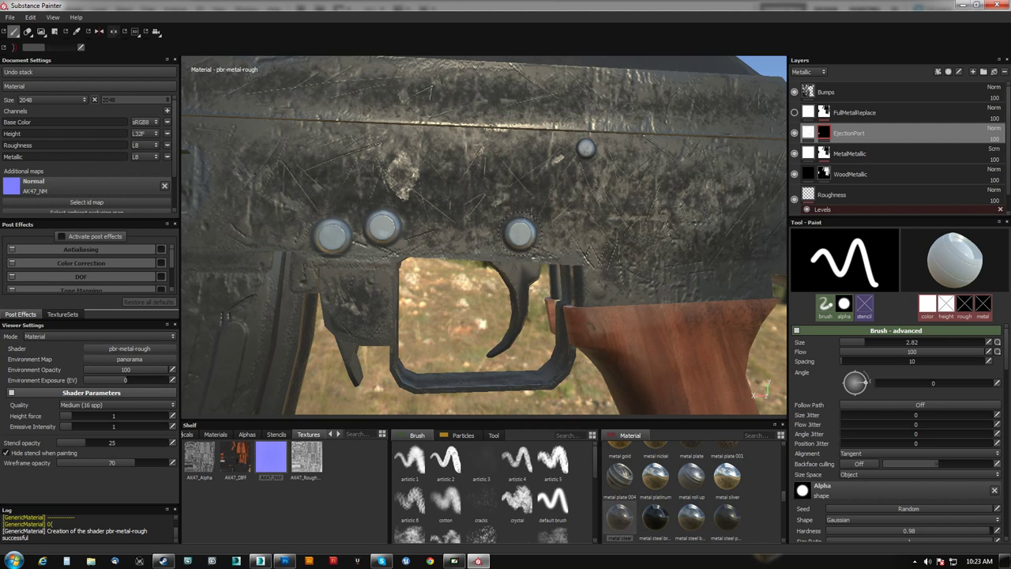
Reduce the brush size to 1.69 and paint the small upper rivet into the EjectionPort mask.
{"action": "mouse_move", "coordinate": [520, 231]}
{"action": "left_mouse_down", "text": "alt"}
{"action": "mouse_move", "coordinate": [527, 208]}
{"action": "mouse_move", "coordinate": [422, 243]}
{"action": "mouse_move", "coordinate": [379, 338]}
{"action": "left_mouse_up", "text": "alt"}
{"action": "mouse_move", "coordinate": [379, 339]}
{"action": "right_mouse_down", "text": "alt"}
{"action": "mouse_move", "coordinate": [443, 334]}
{"action": "mouse_move", "coordinate": [513, 285]}
{"action": "right_mouse_up", "text": "alt"}
{"action": "right_click_drag", "start_coordinate": [552, 230], "coordinate": [550, 234], "text": "ctrl"}
{"action": "left_click", "coordinate": [549, 236]}
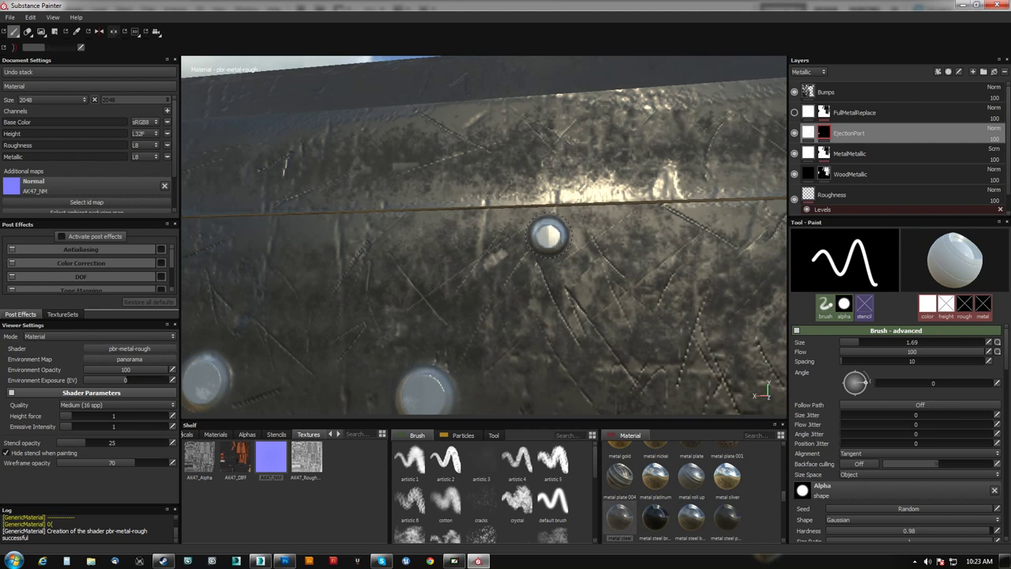
Move the EjectionPort layer above Bumps to the top of the layer stack.
{"action": "right_click_drag", "start_coordinate": [499, 293], "coordinate": [450, 187], "text": "alt"}
{"action": "left_click_drag", "start_coordinate": [438, 216], "coordinate": [536, 175], "text": "alt"}
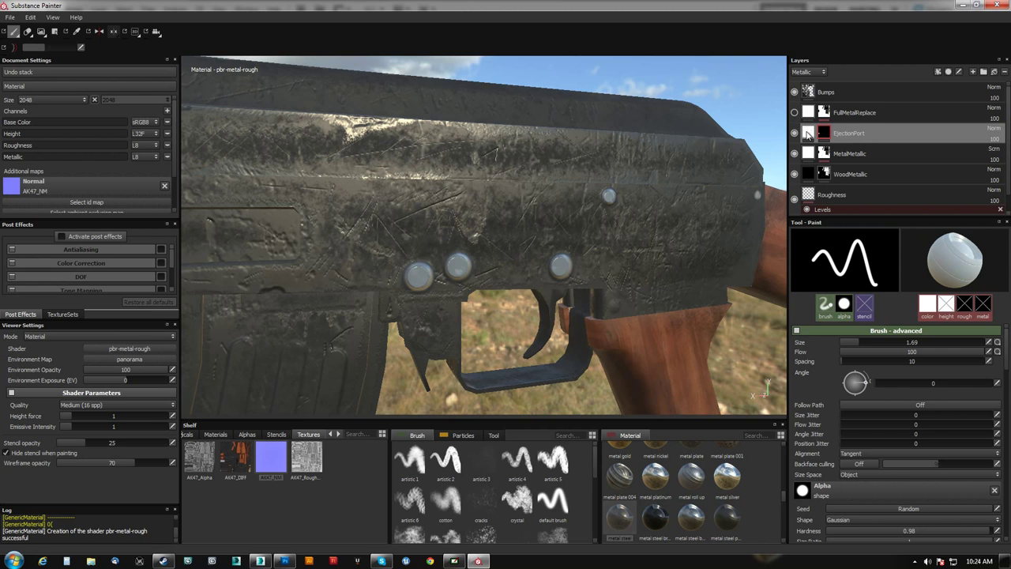
{"action": "left_click_drag", "start_coordinate": [809, 134], "coordinate": [809, 90]}
{"action": "mouse_move", "coordinate": [576, 162]}
{"action": "left_mouse_down", "text": "alt"}
{"action": "mouse_move", "coordinate": [543, 165]}
{"action": "mouse_move", "coordinate": [497, 153]}
{"action": "mouse_move", "coordinate": [474, 129]}
{"action": "mouse_move", "coordinate": [439, 128]}
{"action": "mouse_move", "coordinate": [357, 158]}
{"action": "mouse_move", "coordinate": [585, 169]}
{"action": "mouse_move", "coordinate": [596, 156]}
{"action": "mouse_move", "coordinate": [506, 142]}
{"action": "mouse_move", "coordinate": [445, 159]}
{"action": "mouse_move", "coordinate": [525, 175]}
{"action": "mouse_move", "coordinate": [643, 165]}
{"action": "mouse_move", "coordinate": [424, 153]}
{"action": "mouse_move", "coordinate": [599, 166]}
{"action": "mouse_move", "coordinate": [575, 148]}
{"action": "left_mouse_up", "text": "alt"}
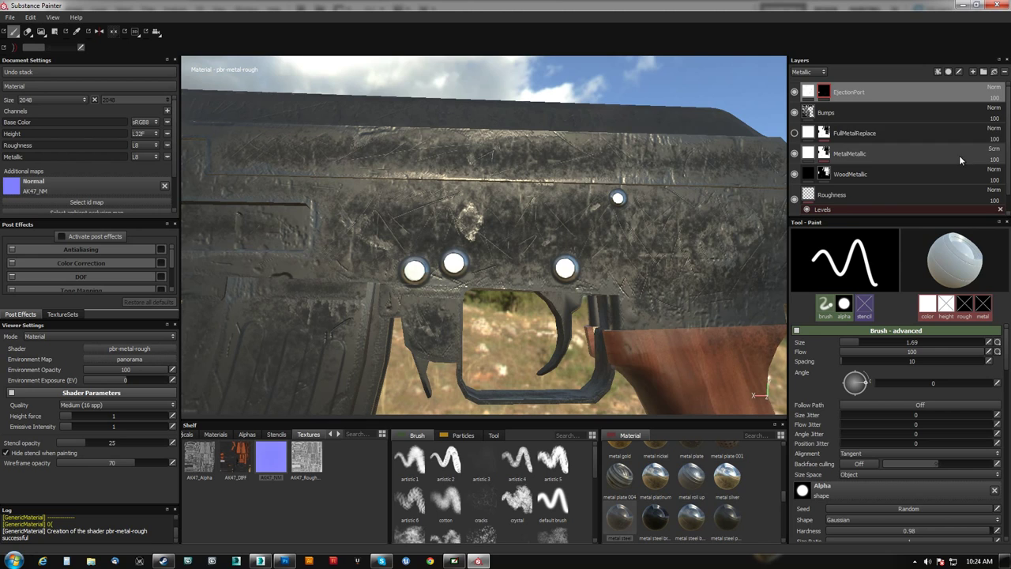
Hide the MetalMetallic, WoodMetallic, Roughness and Fill layer 1 layers.
{"action": "scroll", "coordinate": [948, 185], "scroll_direction": "down", "scroll_amount": 1}
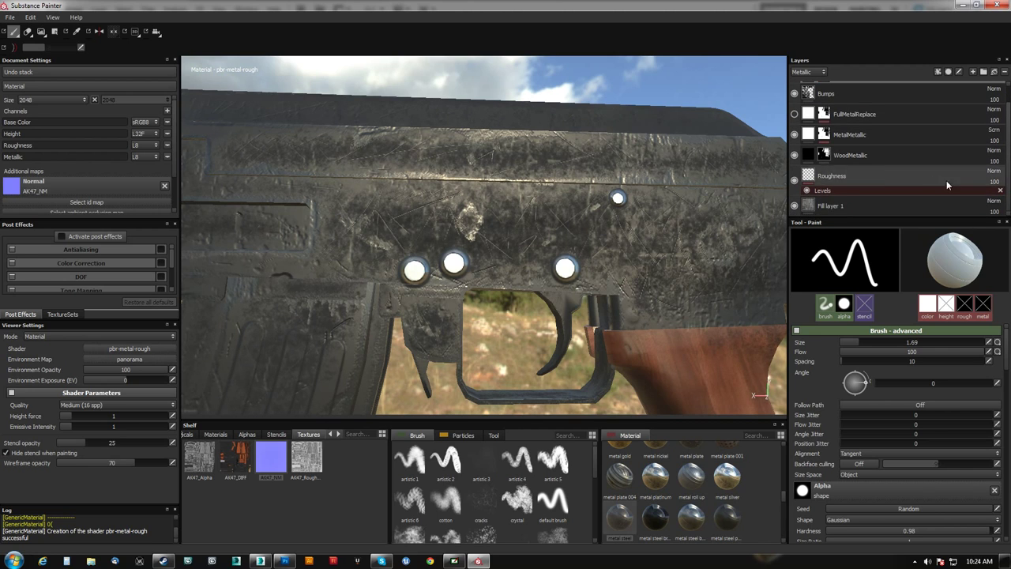
{"action": "left_click", "coordinate": [795, 206]}
{"action": "left_click", "coordinate": [795, 180]}
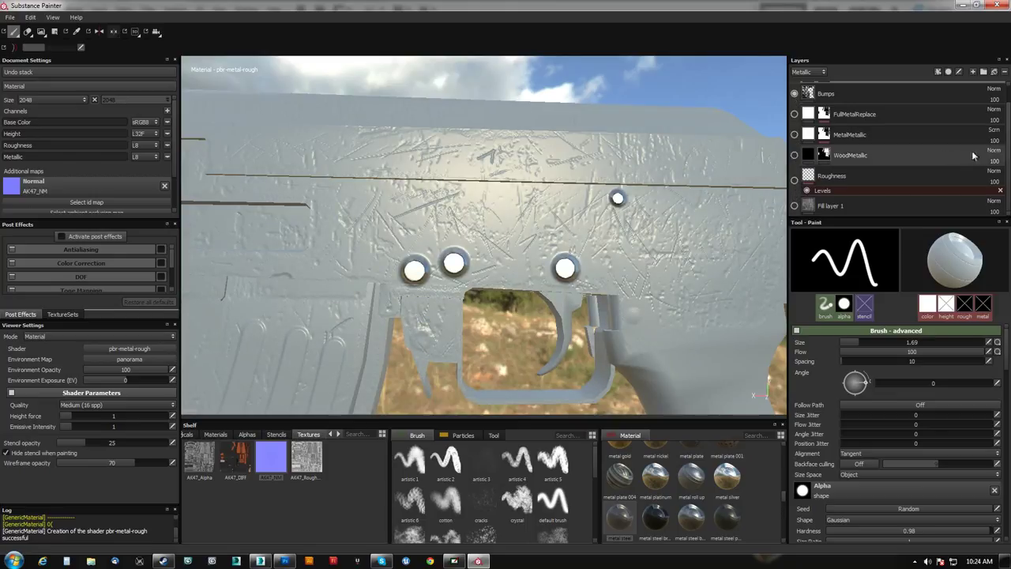
Hide the Bumps layer and remove the AK47_NM normal map from the additional maps.
{"action": "scroll", "coordinate": [806, 107], "scroll_direction": "up", "scroll_amount": 1}
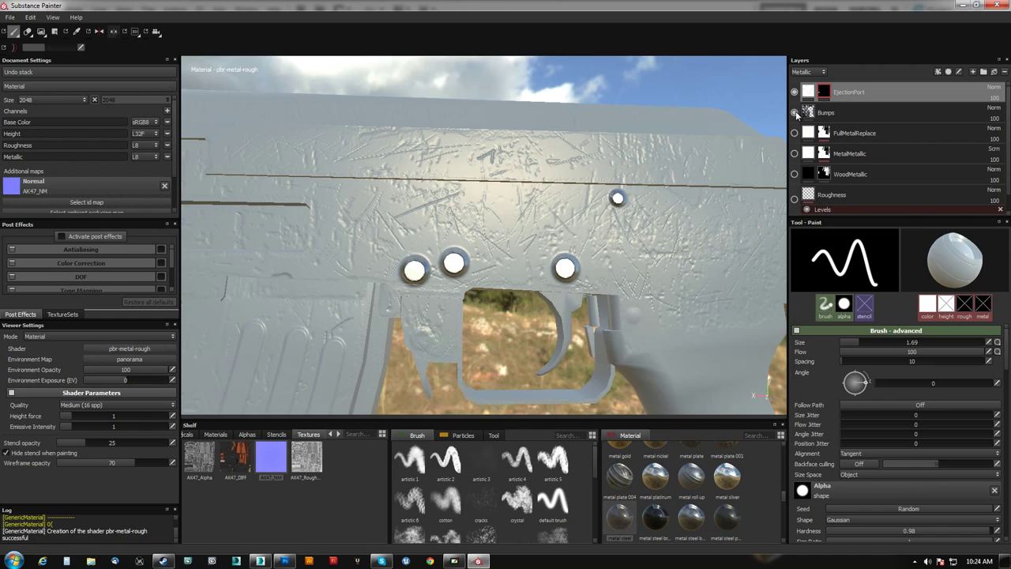
{"action": "left_click_drag", "start_coordinate": [642, 153], "coordinate": [671, 162], "text": "alt"}
{"action": "scroll", "coordinate": [499, 230], "scroll_direction": "up", "scroll_amount": 1}
{"action": "left_click", "coordinate": [164, 186]}
{"action": "mouse_move", "coordinate": [487, 173]}
{"action": "left_mouse_down", "text": "alt"}
{"action": "mouse_move", "coordinate": [402, 163]}
{"action": "mouse_move", "coordinate": [369, 183]}
{"action": "mouse_move", "coordinate": [584, 185]}
{"action": "mouse_move", "coordinate": [373, 178]}
{"action": "mouse_move", "coordinate": [477, 181]}
{"action": "left_mouse_up", "text": "alt"}
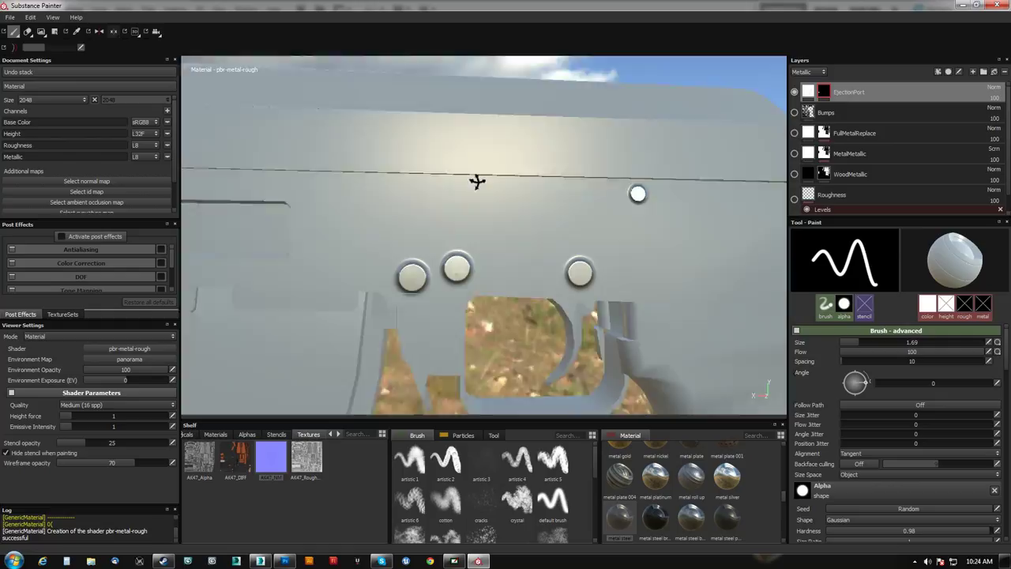
Show the Bumps, FullMetalReplace, MetalMetallic, WoodMetallic, Roughness and Fill layer 1 layers, and select Fill layer 1.
{"action": "left_click", "coordinate": [795, 112]}
{"action": "left_click", "coordinate": [795, 132]}
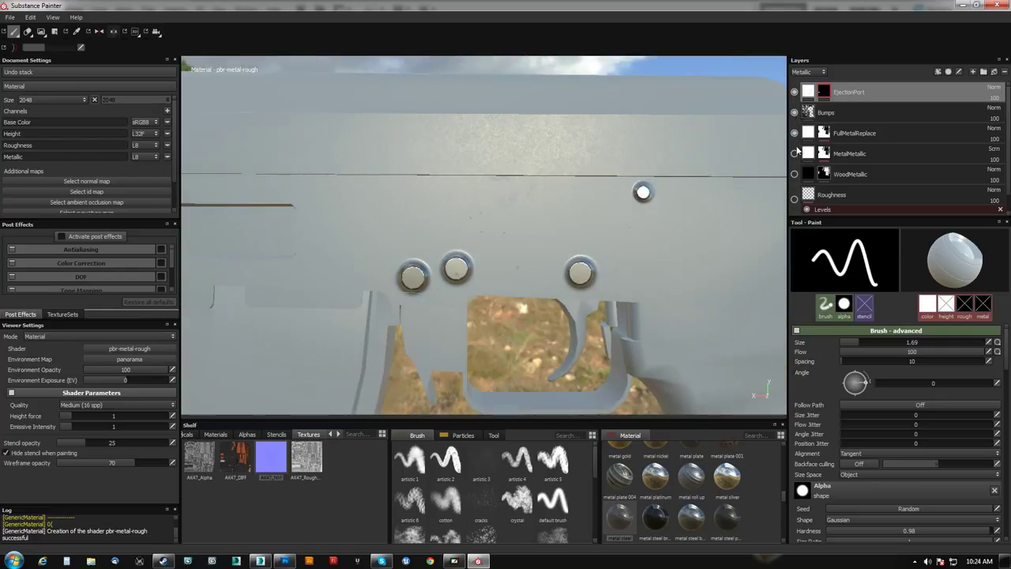
{"action": "left_click", "coordinate": [795, 200]}
{"action": "scroll", "coordinate": [796, 203], "scroll_direction": "down", "scroll_amount": 1}
{"action": "left_click", "coordinate": [796, 206]}
{"action": "left_click_drag", "start_coordinate": [628, 196], "coordinate": [577, 178], "text": "alt"}
{"action": "left_click", "coordinate": [795, 206]}
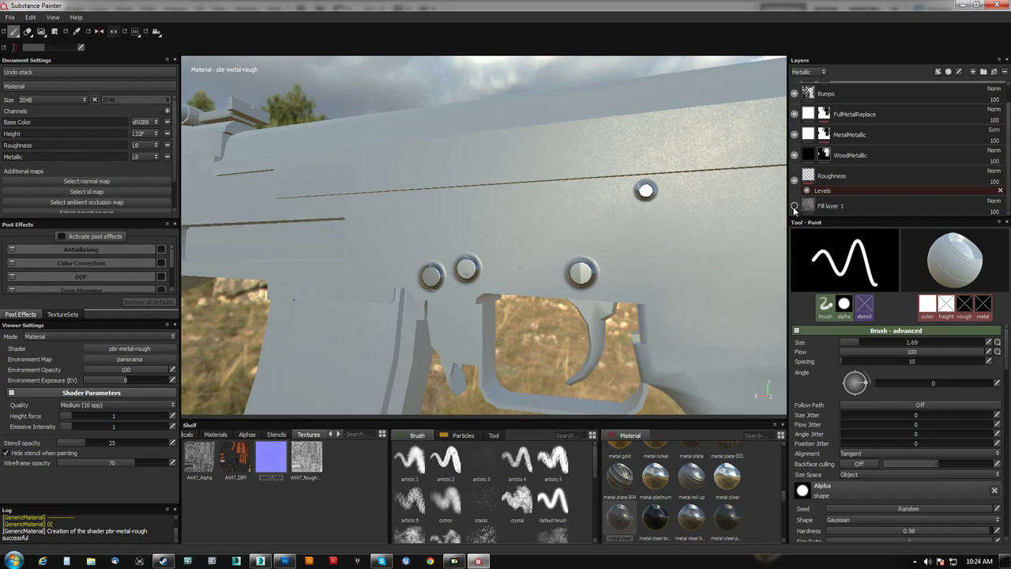
{"action": "left_click_drag", "start_coordinate": [711, 210], "coordinate": [661, 210], "text": "alt"}
{"action": "left_click", "coordinate": [814, 207]}
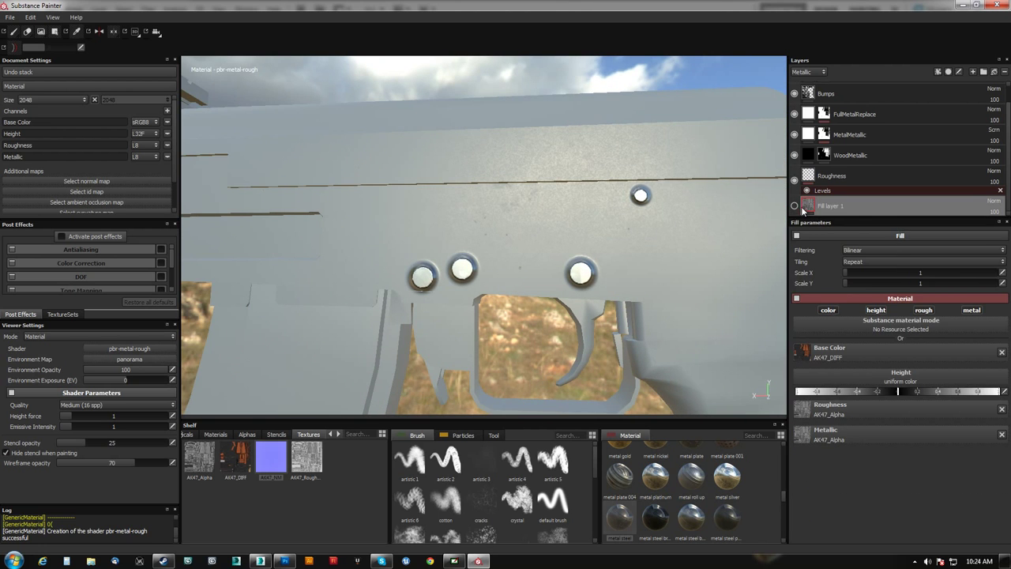
{"action": "left_click", "coordinate": [796, 207]}
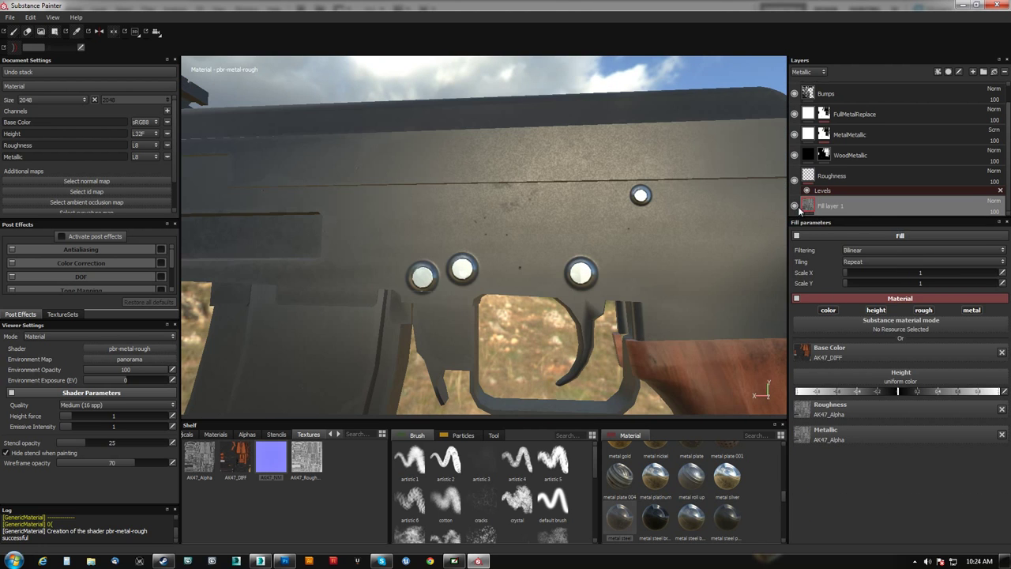
Disable the height, rough and metal channels of Fill layer 1, keeping only its color channel.
{"action": "left_click", "coordinate": [876, 310]}
{"action": "left_click", "coordinate": [924, 310]}
{"action": "left_click", "coordinate": [972, 311]}
{"action": "mouse_move", "coordinate": [594, 207]}
{"action": "left_mouse_down", "text": "alt"}
{"action": "mouse_move", "coordinate": [488, 203]}
{"action": "mouse_move", "coordinate": [485, 237]}
{"action": "mouse_move", "coordinate": [542, 213]}
{"action": "mouse_move", "coordinate": [608, 212]}
{"action": "left_mouse_up", "text": "alt"}
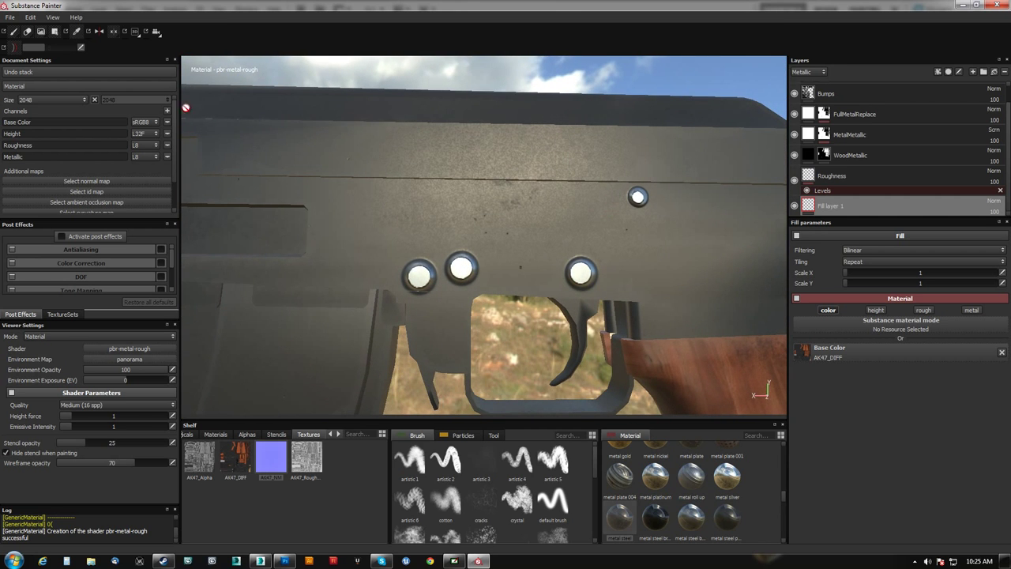
Assign AK47_NM as the normal map again and examine the rivets on the receiver from several angles.
{"action": "left_click", "coordinate": [100, 181]}
{"action": "left_click", "coordinate": [166, 194]}
{"action": "left_click_drag", "start_coordinate": [467, 201], "coordinate": [512, 183], "text": "alt"}
{"action": "right_click_drag", "start_coordinate": [474, 224], "coordinate": [440, 375], "text": "alt"}
{"action": "left_click_drag", "start_coordinate": [447, 221], "coordinate": [490, 188], "text": "alt"}
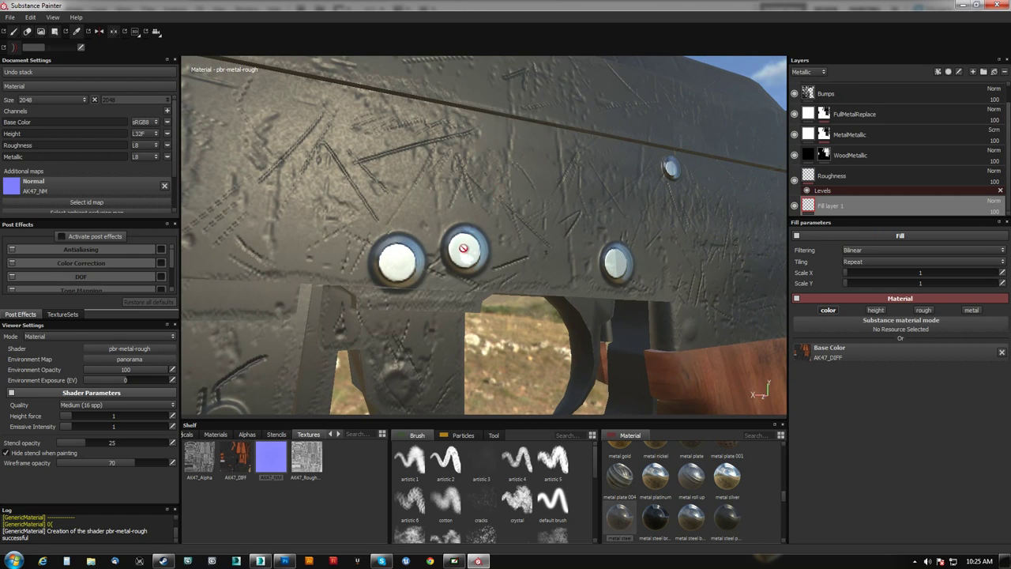
{"action": "left_click_drag", "start_coordinate": [464, 250], "coordinate": [274, 250], "text": "alt"}
{"action": "left_click_drag", "start_coordinate": [435, 245], "coordinate": [406, 253], "text": "alt"}
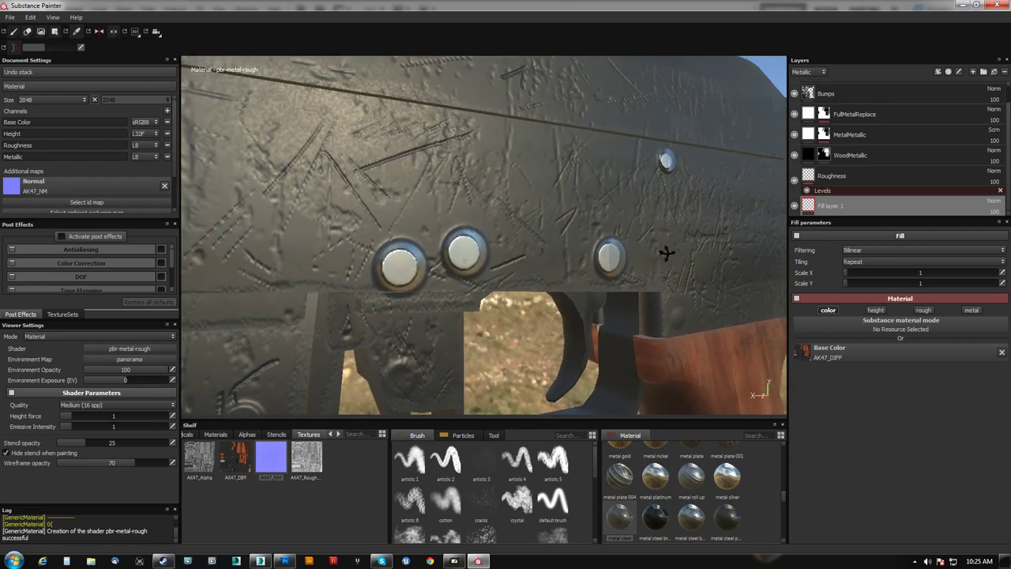
{"action": "left_click_drag", "start_coordinate": [473, 253], "coordinate": [566, 256], "text": "alt"}
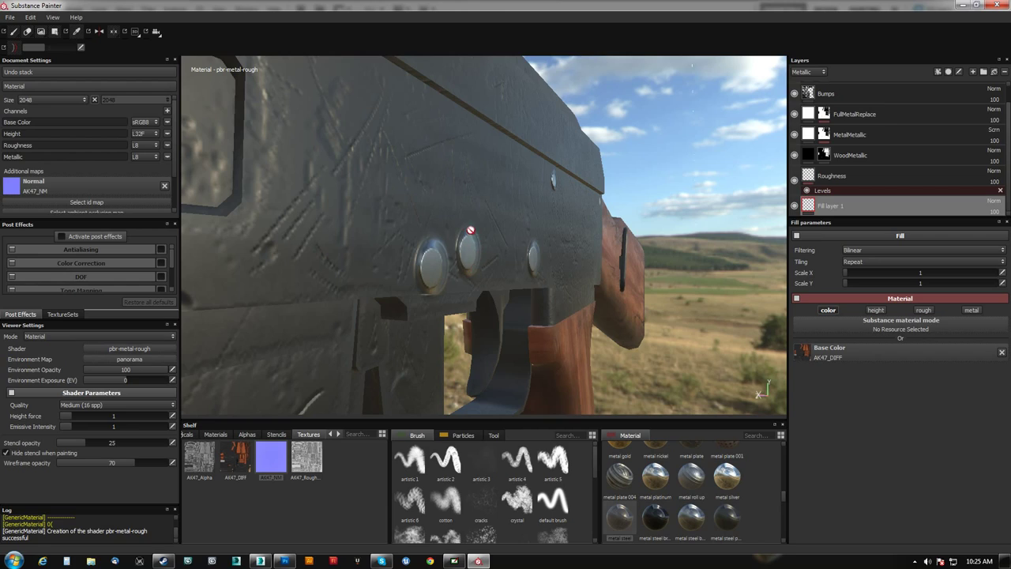
{"action": "left_click_drag", "start_coordinate": [477, 250], "coordinate": [390, 180], "text": "alt"}
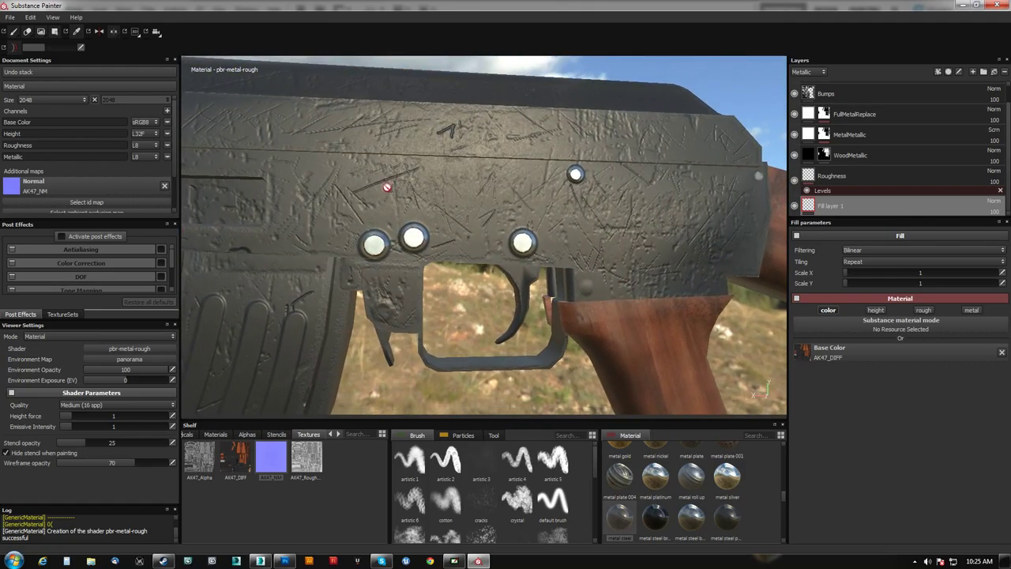
Display only the Height channel on the model and inspect the rivets in it.
{"action": "key", "text": "c"}
{"action": "key", "text": "c"}
{"action": "key", "text": "c"}
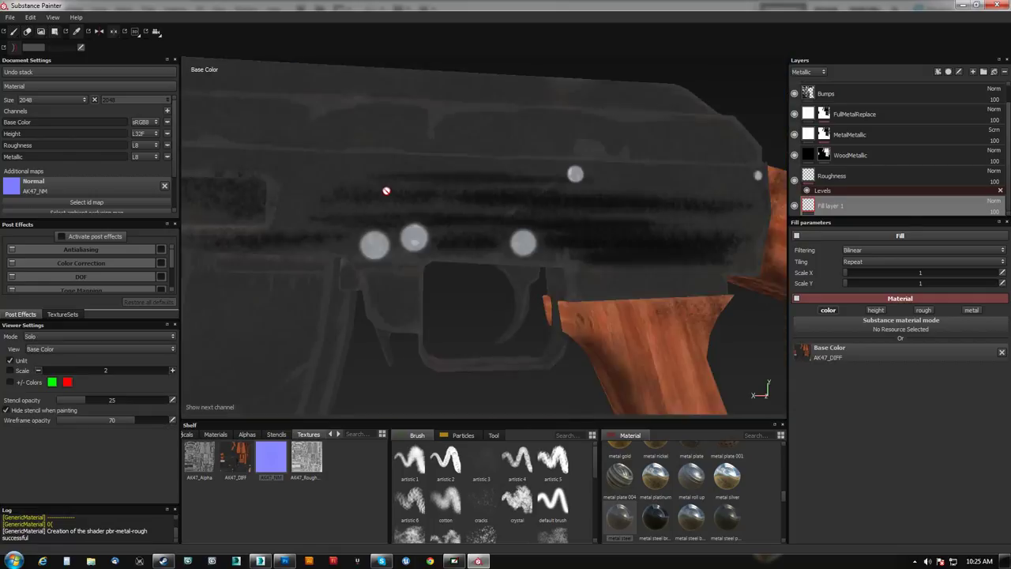
{"action": "key", "text": "c"}
{"action": "left_click_drag", "start_coordinate": [474, 237], "coordinate": [395, 237], "text": "alt"}
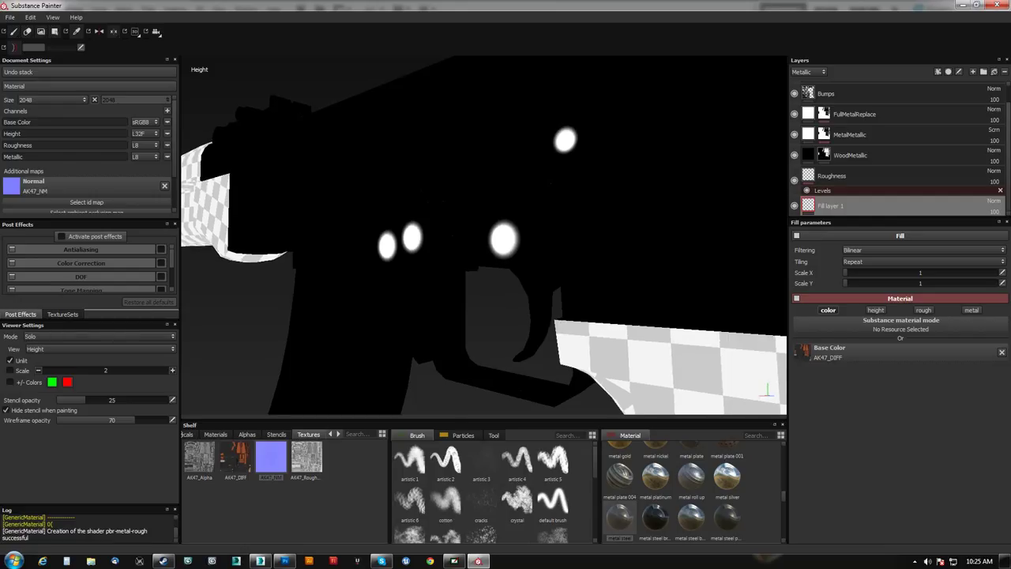
{"action": "left_click_drag", "start_coordinate": [474, 237], "coordinate": [601, 237], "text": "alt"}
{"action": "left_click_drag", "start_coordinate": [474, 217], "coordinate": [485, 217], "text": "alt"}
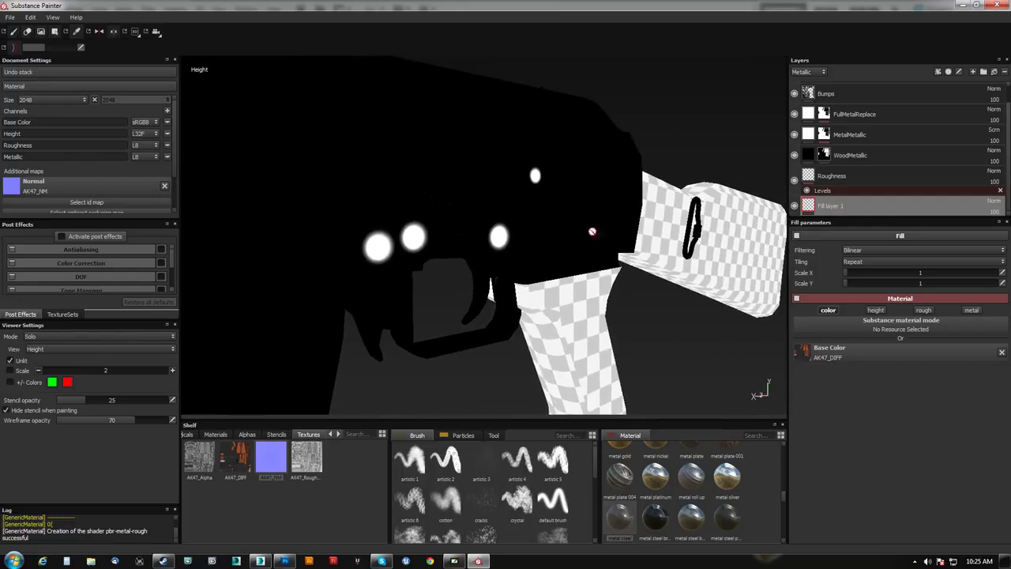
Enable the rough and metal channels of Fill layer 1 and leave its height channel disabled.
{"action": "left_click", "coordinate": [876, 311]}
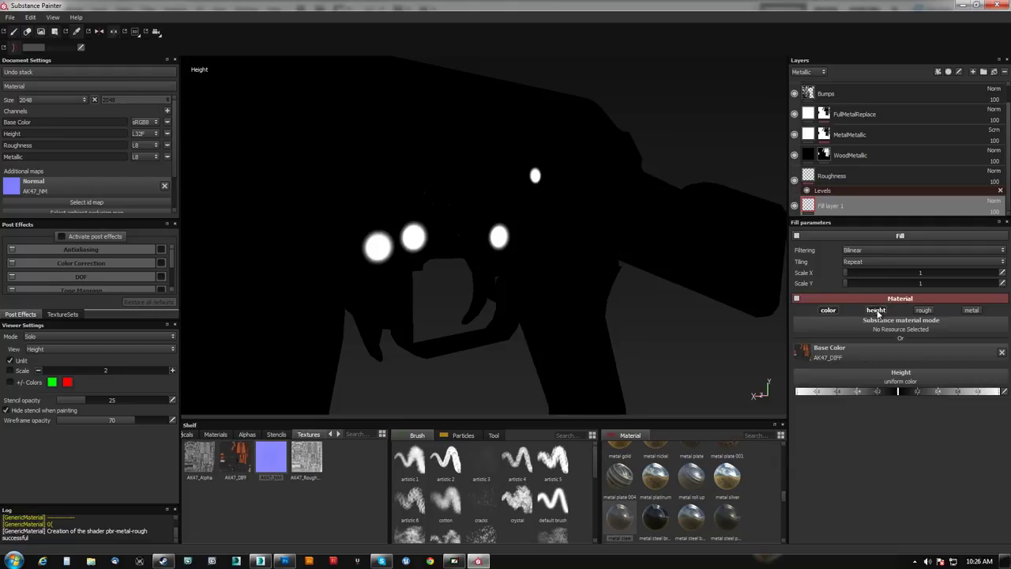
{"action": "left_click", "coordinate": [925, 311]}
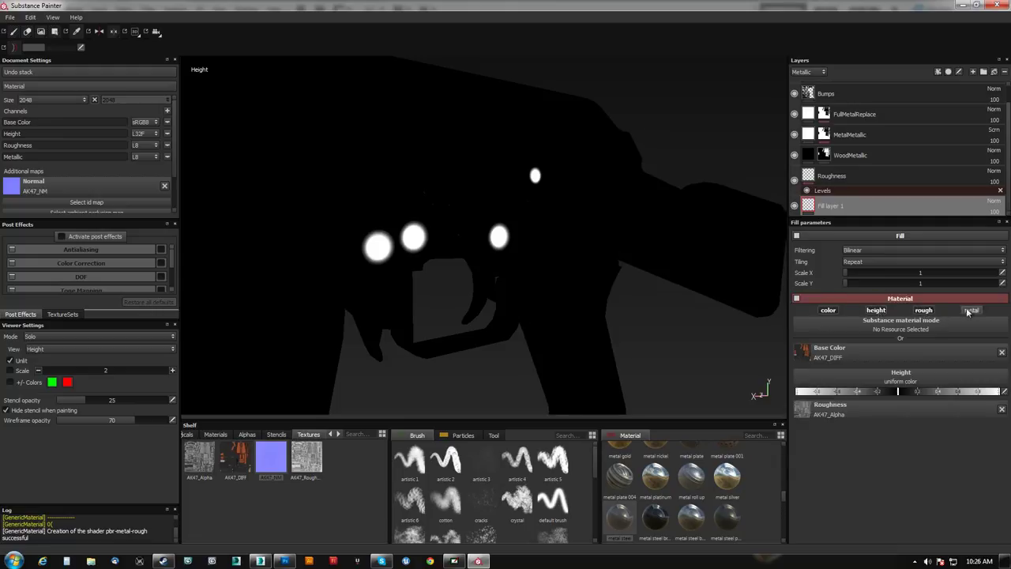
{"action": "left_click", "coordinate": [972, 311]}
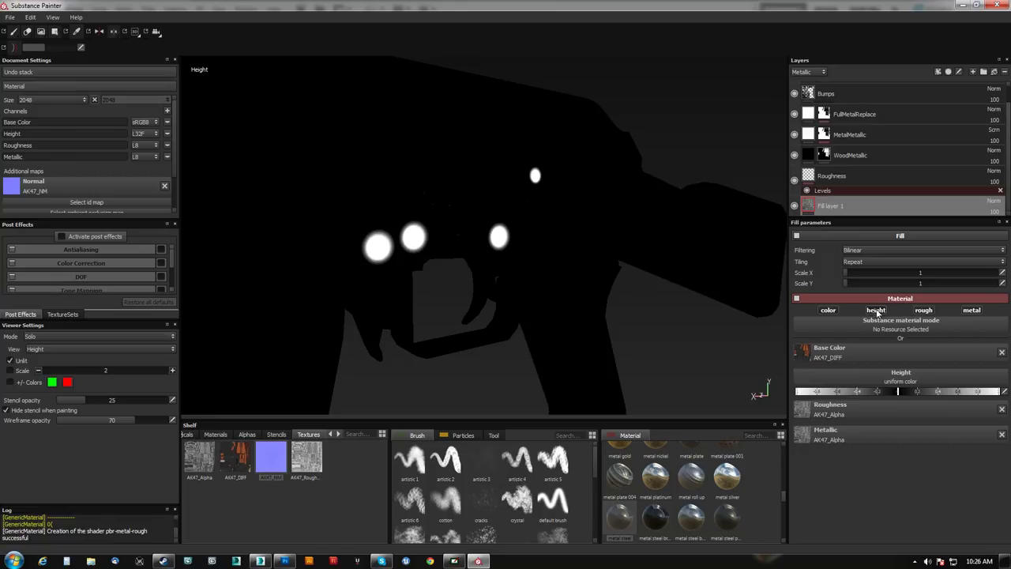
{"action": "left_click", "coordinate": [876, 311]}
{"action": "left_click_drag", "start_coordinate": [541, 256], "coordinate": [331, 209], "text": "alt"}
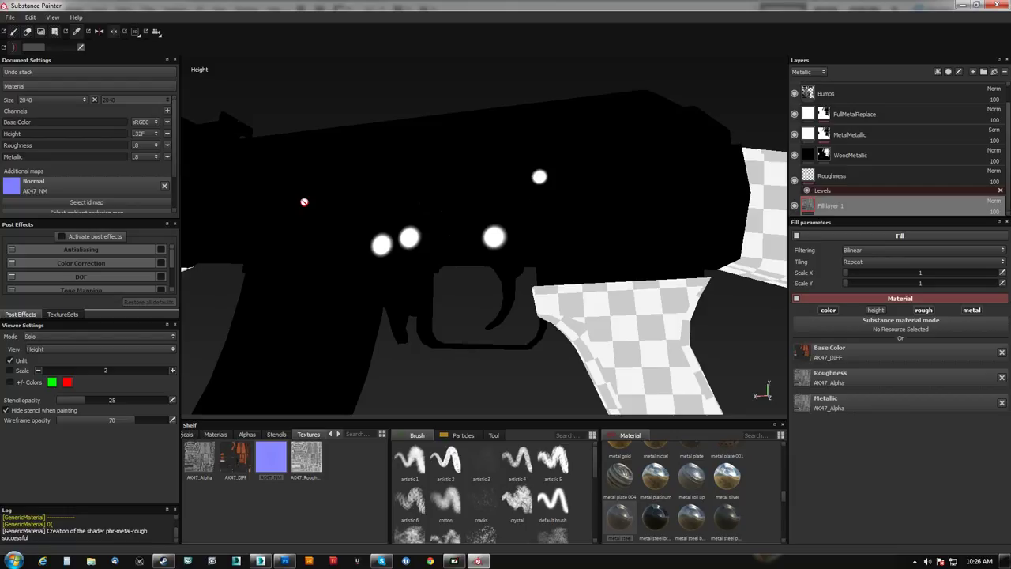
Remove the AK47_NM normal map and return the viewport to the Material view.
{"action": "left_click_drag", "start_coordinate": [279, 204], "coordinate": [543, 237], "text": "alt"}
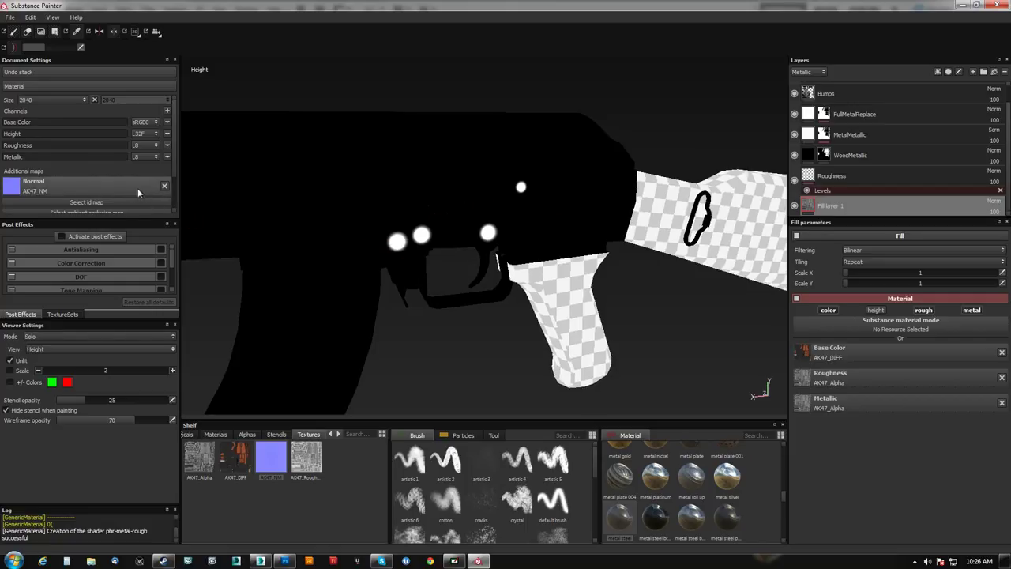
{"action": "left_click_drag", "start_coordinate": [357, 208], "coordinate": [344, 178], "text": "alt"}
{"action": "key", "text": "m"}
{"action": "left_click_drag", "start_coordinate": [386, 231], "coordinate": [404, 211], "text": "alt"}
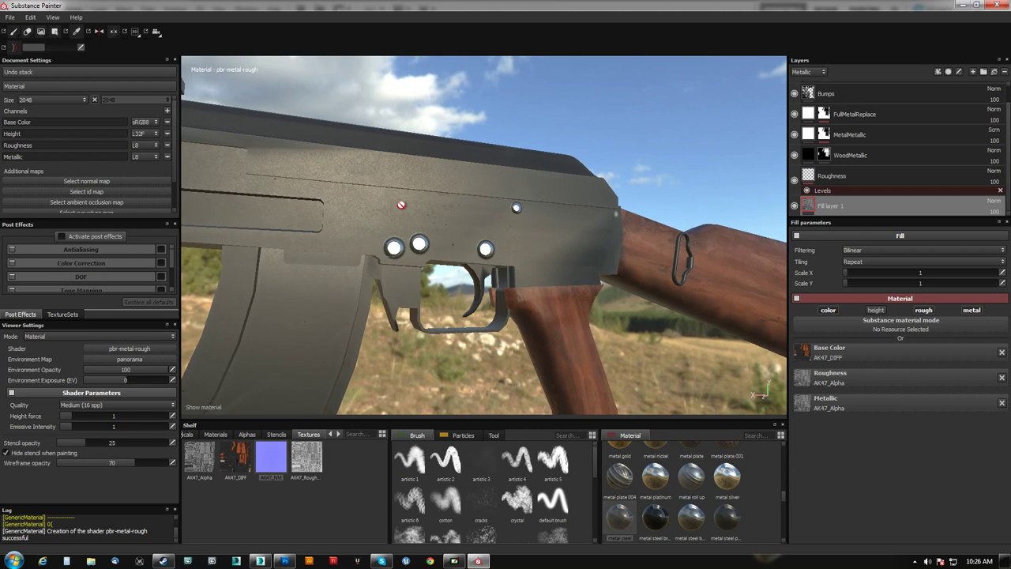
Hide the FullMetalReplace, MetalMetallic, WoodMetallic, Roughness and Fill layer 1 layers to isolate the rivets.
{"action": "scroll", "coordinate": [406, 207], "scroll_direction": "up", "scroll_amount": 3}
{"action": "middle_click_drag", "start_coordinate": [433, 251], "coordinate": [443, 173], "text": "alt"}
{"action": "left_click_drag", "start_coordinate": [443, 171], "coordinate": [422, 182], "text": "alt"}
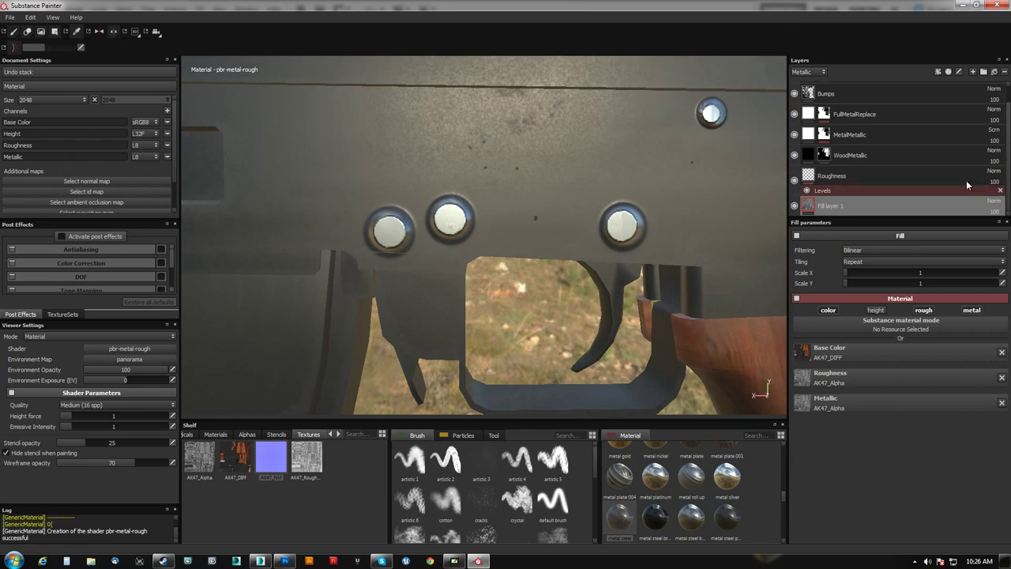
{"action": "left_click", "coordinate": [794, 114]}
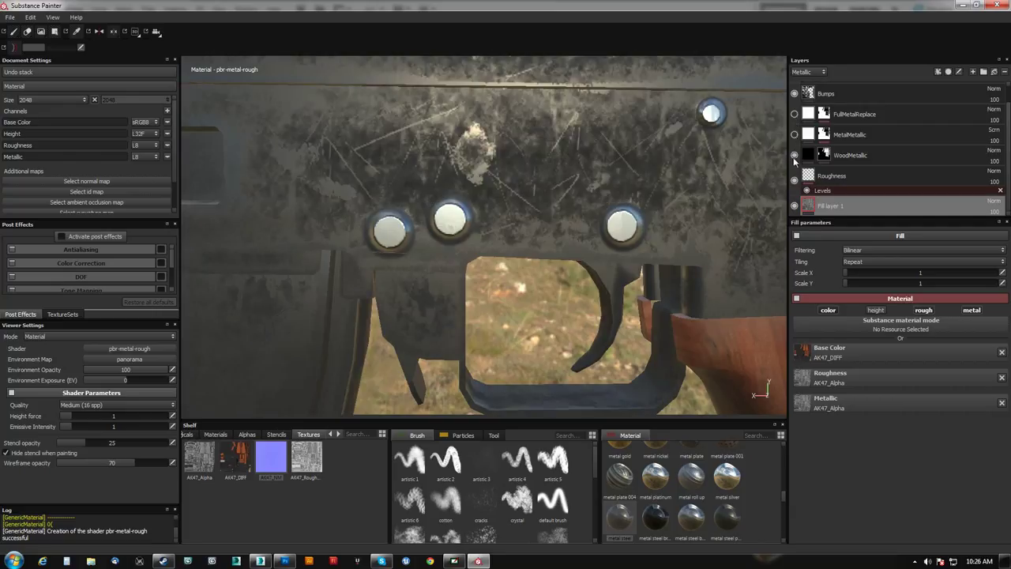
{"action": "left_click", "coordinate": [794, 206]}
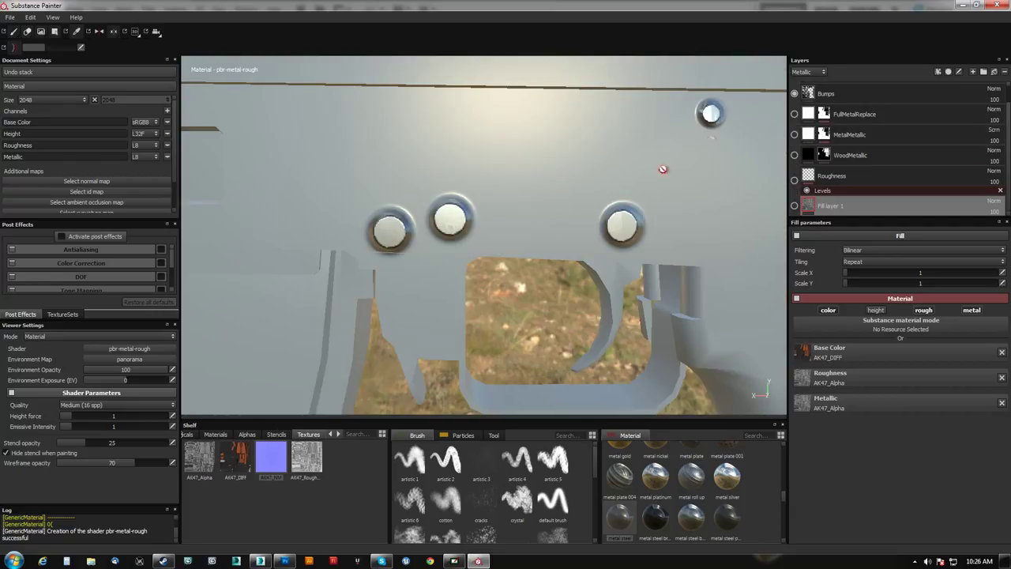
Select the Bumps layer, bring up its height paint settings, and hide the layer to compare the rivets.
{"action": "left_click", "coordinate": [807, 93]}
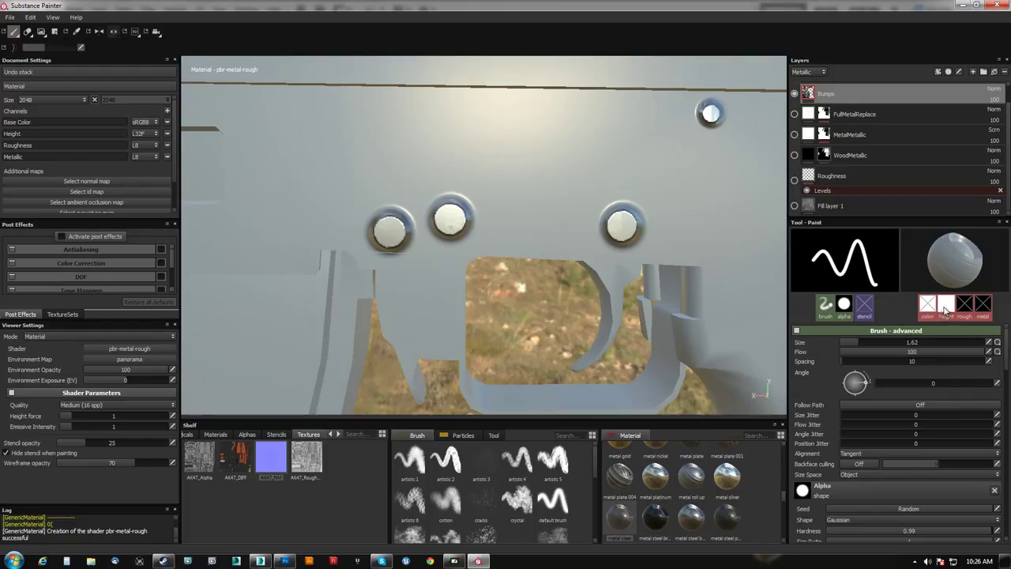
{"action": "left_click", "coordinate": [945, 309]}
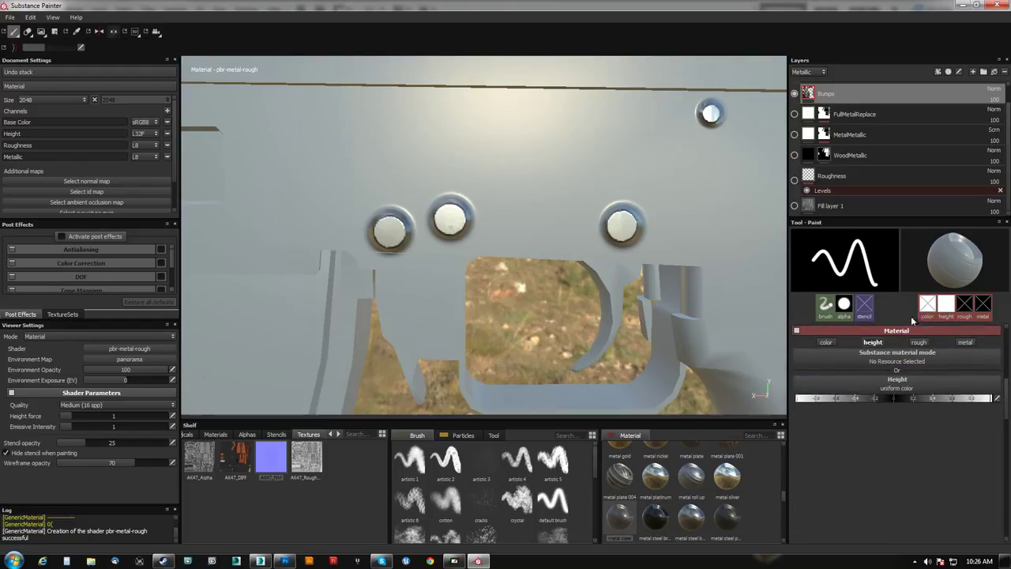
{"action": "left_click", "coordinate": [820, 73]}
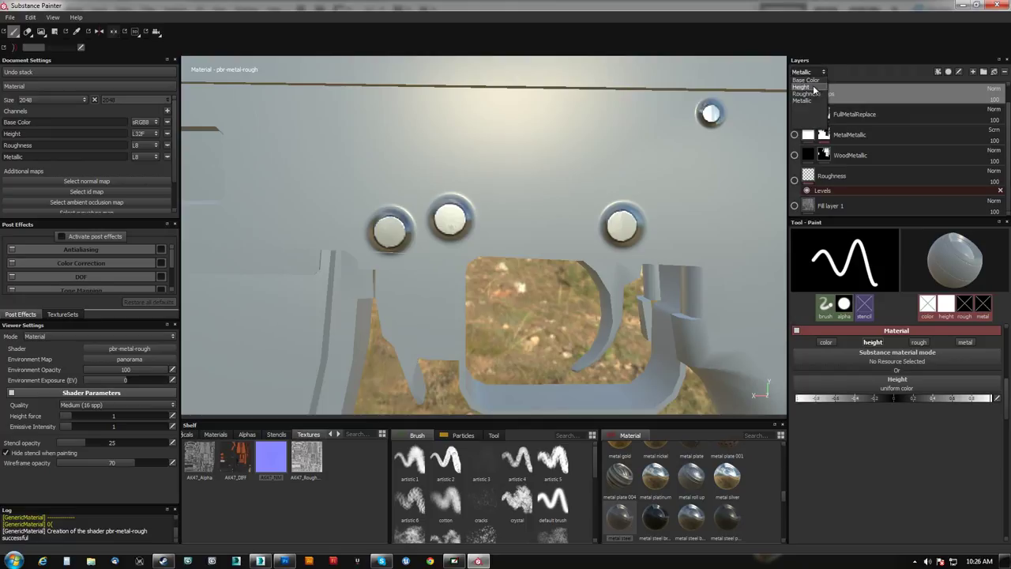
{"action": "mouse_move", "coordinate": [578, 157]}
{"action": "left_mouse_down", "text": "alt"}
{"action": "mouse_move", "coordinate": [442, 114]}
{"action": "mouse_move", "coordinate": [459, 98]}
{"action": "mouse_move", "coordinate": [464, 129]}
{"action": "left_mouse_up", "text": "alt"}
{"action": "left_click_drag", "start_coordinate": [711, 162], "coordinate": [680, 158], "text": "alt"}
{"action": "left_click_drag", "start_coordinate": [619, 183], "coordinate": [636, 212], "text": "alt"}
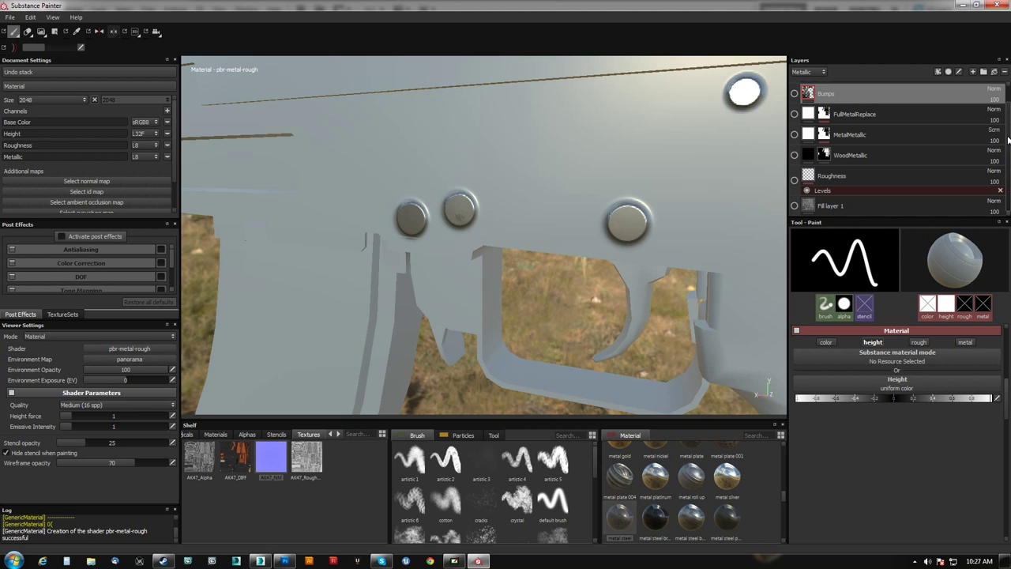
Hide the EjectionPort layer and show the Bumps layer to view only the rivets' height.
{"action": "scroll", "coordinate": [980, 106], "scroll_direction": "up", "scroll_amount": 1}
{"action": "left_click", "coordinate": [794, 93]}
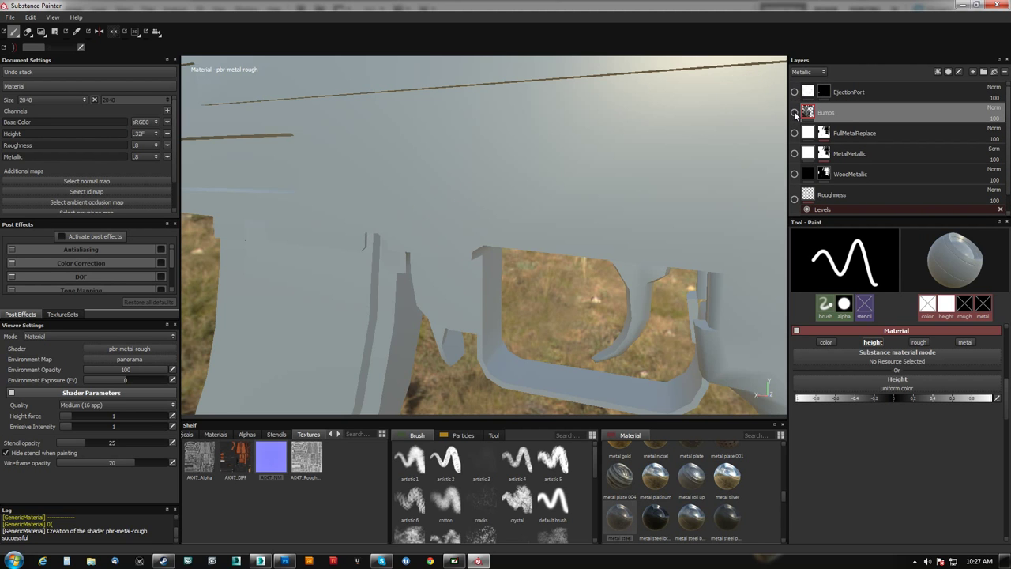
{"action": "mouse_move", "coordinate": [682, 155]}
{"action": "left_mouse_down", "text": "alt"}
{"action": "mouse_move", "coordinate": [447, 145]}
{"action": "mouse_move", "coordinate": [675, 162]}
{"action": "mouse_move", "coordinate": [388, 155]}
{"action": "mouse_move", "coordinate": [490, 162]}
{"action": "mouse_move", "coordinate": [402, 244]}
{"action": "mouse_move", "coordinate": [528, 125]}
{"action": "mouse_move", "coordinate": [530, 90]}
{"action": "mouse_move", "coordinate": [524, 241]}
{"action": "mouse_move", "coordinate": [525, 160]}
{"action": "mouse_move", "coordinate": [514, 149]}
{"action": "mouse_move", "coordinate": [538, 172]}
{"action": "left_mouse_up", "text": "alt"}
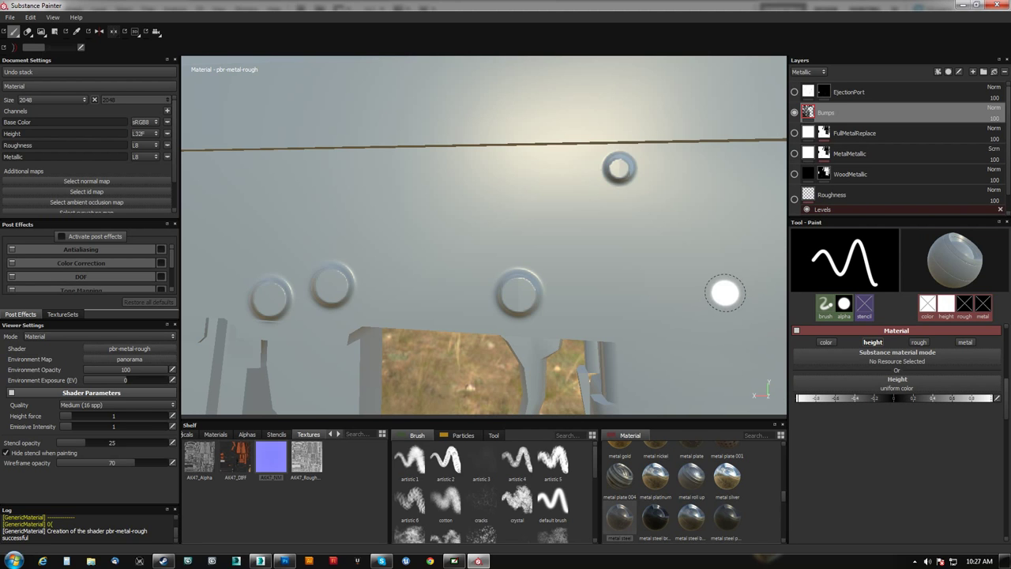
Paint a recessed test dab above the trigger on the Bumps layer and examine it under rotated environment lighting.
{"action": "mouse_move", "coordinate": [521, 237]}
{"action": "left_mouse_down", "text": "alt"}
{"action": "mouse_move", "coordinate": [533, 158]}
{"action": "mouse_move", "coordinate": [520, 317]}
{"action": "mouse_move", "coordinate": [526, 187]}
{"action": "mouse_move", "coordinate": [503, 193]}
{"action": "left_mouse_up", "text": "alt"}
{"action": "right_click_drag", "start_coordinate": [503, 193], "coordinate": [517, 423], "text": "alt"}
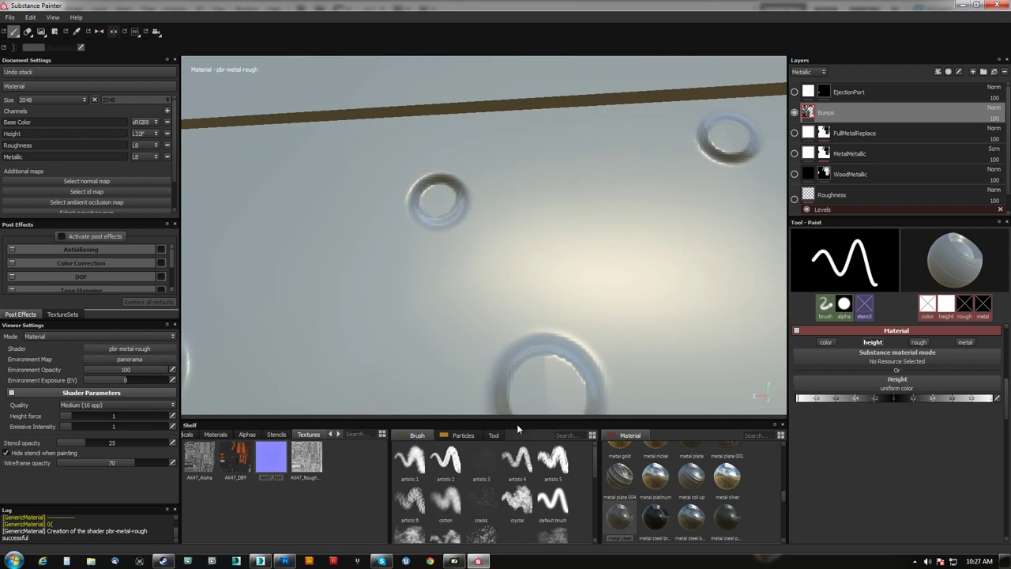
{"action": "middle_click_drag", "start_coordinate": [510, 207], "coordinate": [576, 201], "text": "alt"}
{"action": "mouse_move", "coordinate": [576, 201]}
{"action": "left_mouse_down", "text": "alt"}
{"action": "mouse_move", "coordinate": [580, 172]}
{"action": "mouse_move", "coordinate": [573, 215]}
{"action": "left_mouse_up", "text": "alt"}
{"action": "right_click_drag", "start_coordinate": [574, 215], "coordinate": [519, 236], "text": "shift"}
{"action": "left_click_drag", "start_coordinate": [545, 237], "coordinate": [529, 169], "text": "alt"}
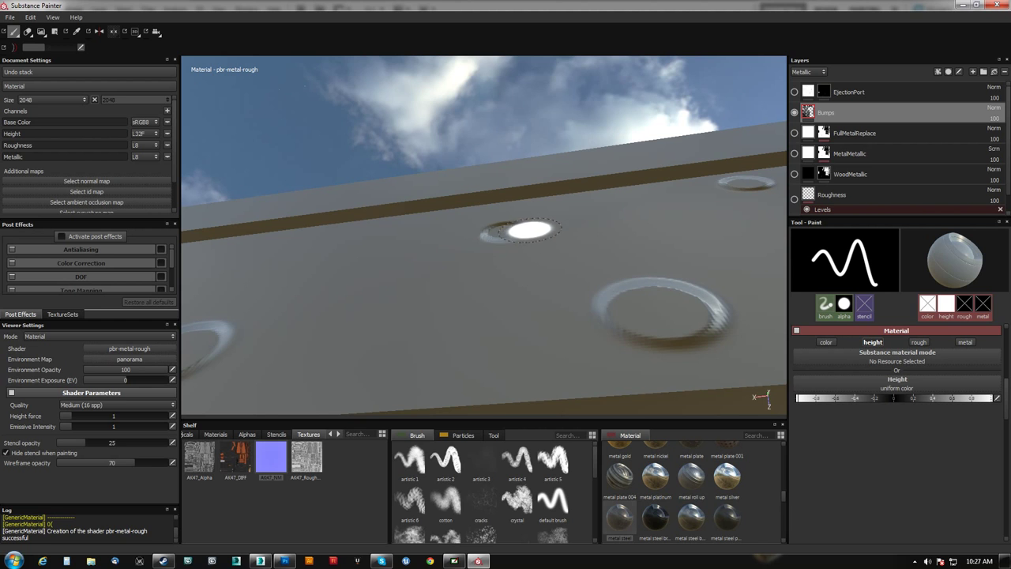
Check the test dab and rivets in the Height channel, and return to the Material view.
{"action": "mouse_move", "coordinate": [517, 224]}
{"action": "left_mouse_down", "text": "alt"}
{"action": "mouse_move", "coordinate": [551, 213]}
{"action": "mouse_move", "coordinate": [546, 316]}
{"action": "mouse_move", "coordinate": [550, 226]}
{"action": "mouse_move", "coordinate": [552, 275]}
{"action": "mouse_move", "coordinate": [476, 244]}
{"action": "mouse_move", "coordinate": [366, 173]}
{"action": "mouse_move", "coordinate": [718, 184]}
{"action": "mouse_move", "coordinate": [477, 129]}
{"action": "mouse_move", "coordinate": [474, 228]}
{"action": "mouse_move", "coordinate": [522, 229]}
{"action": "left_mouse_up", "text": "alt"}
{"action": "key", "text": "c"}
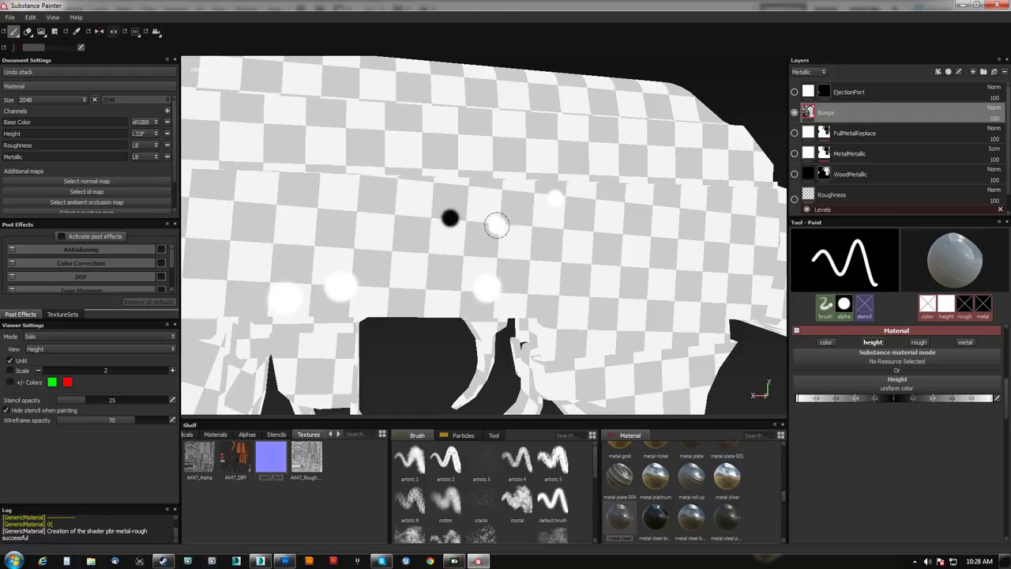
{"action": "key", "text": "m"}
Paint a small curved test stroke from the dab above the trigger and examine its relief.
{"action": "left_click_drag", "start_coordinate": [481, 212], "coordinate": [500, 218], "text": "alt"}
{"action": "right_click_drag", "start_coordinate": [474, 251], "coordinate": [492, 143], "text": "alt"}
{"action": "middle_click_drag", "start_coordinate": [480, 187], "coordinate": [544, 161], "text": "alt"}
{"action": "mouse_move", "coordinate": [497, 194]}
{"action": "left_mouse_down", "text": "alt"}
{"action": "mouse_move", "coordinate": [406, 185]}
{"action": "mouse_move", "coordinate": [414, 221]}
{"action": "mouse_move", "coordinate": [528, 194]}
{"action": "mouse_move", "coordinate": [578, 201]}
{"action": "left_mouse_up", "text": "alt"}
{"action": "right_click_drag", "start_coordinate": [578, 201], "coordinate": [532, 325], "text": "alt"}
{"action": "mouse_move", "coordinate": [529, 324]}
{"action": "left_mouse_down", "text": "alt"}
{"action": "mouse_move", "coordinate": [562, 233]}
{"action": "mouse_move", "coordinate": [606, 232]}
{"action": "mouse_move", "coordinate": [474, 233]}
{"action": "mouse_move", "coordinate": [453, 256]}
{"action": "mouse_move", "coordinate": [652, 264]}
{"action": "mouse_move", "coordinate": [616, 255]}
{"action": "left_mouse_up", "text": "alt"}
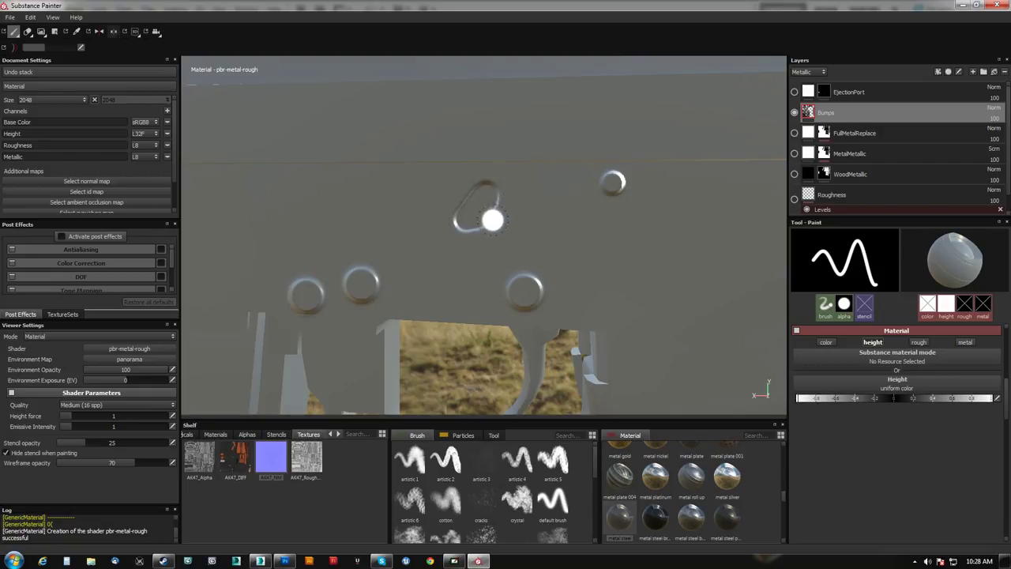
Erase the test marks from the Bumps layer and show the EjectionPort, FullMetalReplace, MetalMetallic, WoodMetallic and Roughness layers.
{"action": "key", "text": "2"}
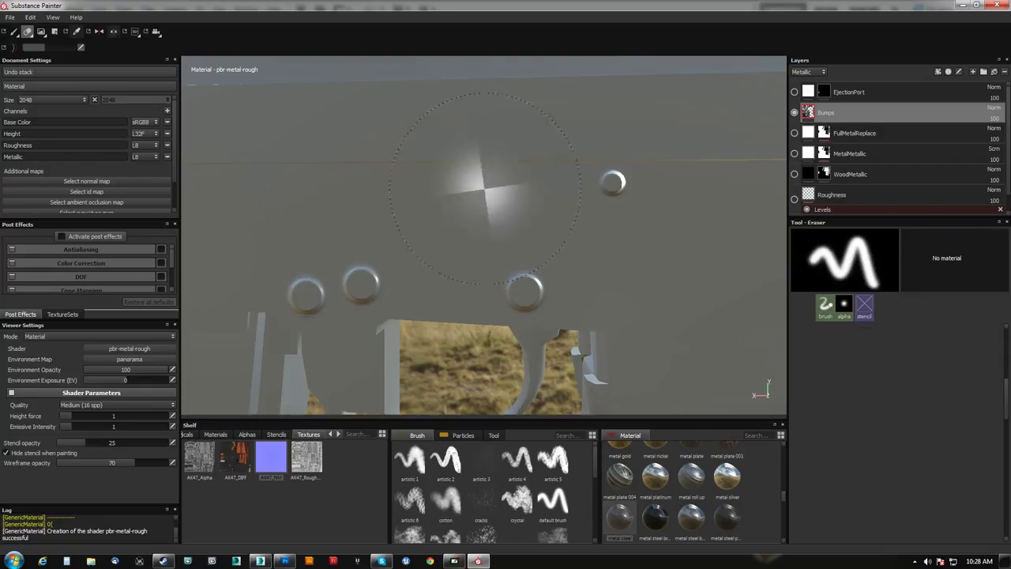
{"action": "left_click", "coordinate": [795, 92]}
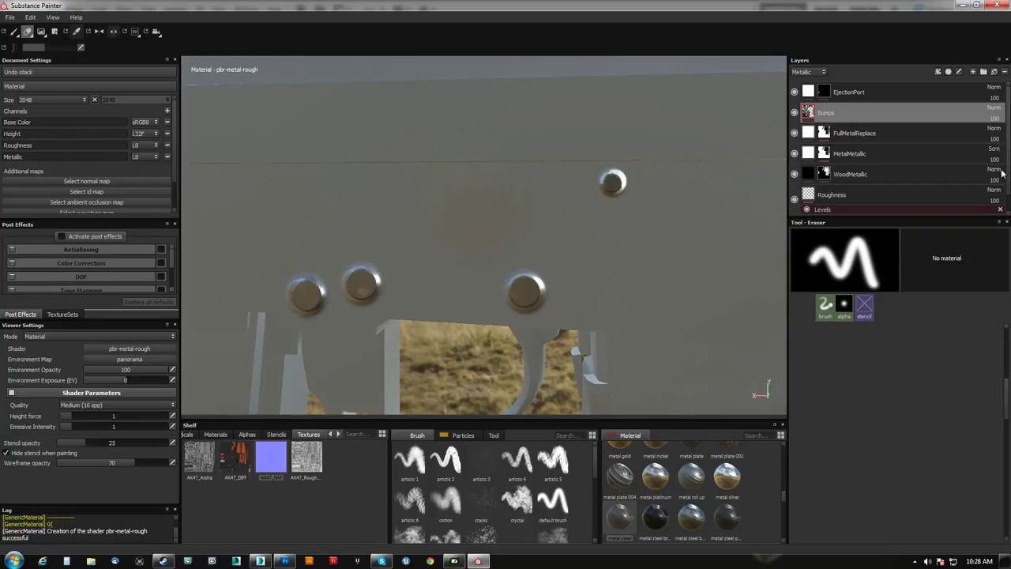
Show Fill layer 1 beneath the metal layers and examine the erased area above the trigger.
{"action": "left_click", "coordinate": [932, 154]}
{"action": "scroll", "coordinate": [949, 203], "scroll_direction": "down", "scroll_amount": 1}
{"action": "left_click", "coordinate": [800, 205]}
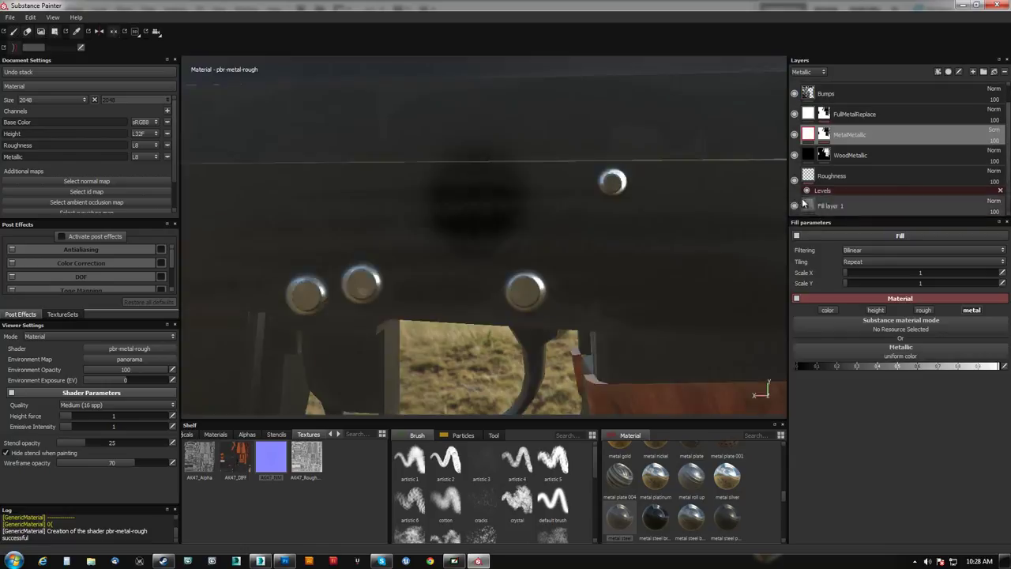
{"action": "left_click_drag", "start_coordinate": [535, 260], "coordinate": [668, 181], "text": "alt"}
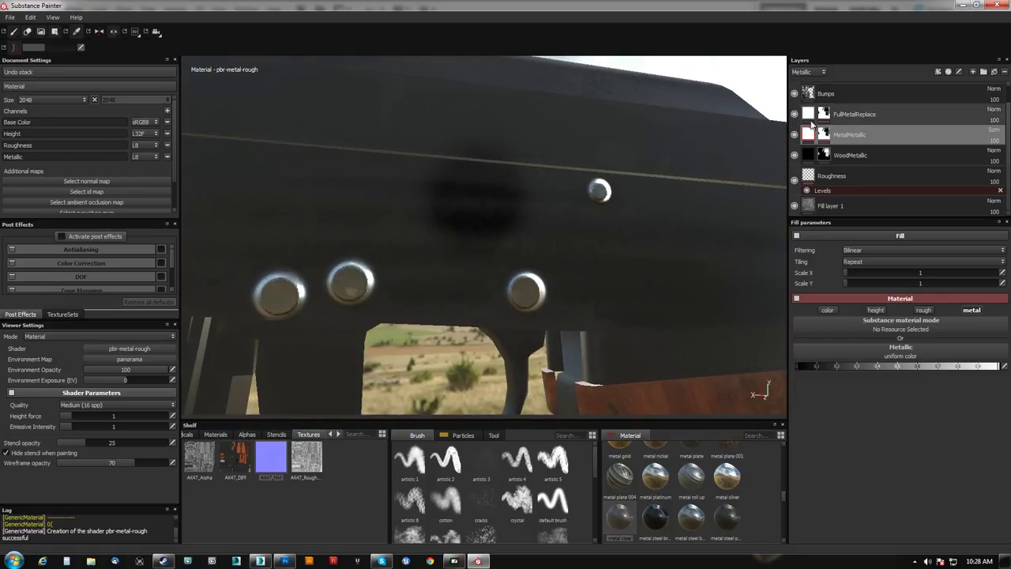
Undo the leftover test mark above the trigger and show every layer except FullMetalReplace.
{"action": "key", "text": "ctrl+z"}
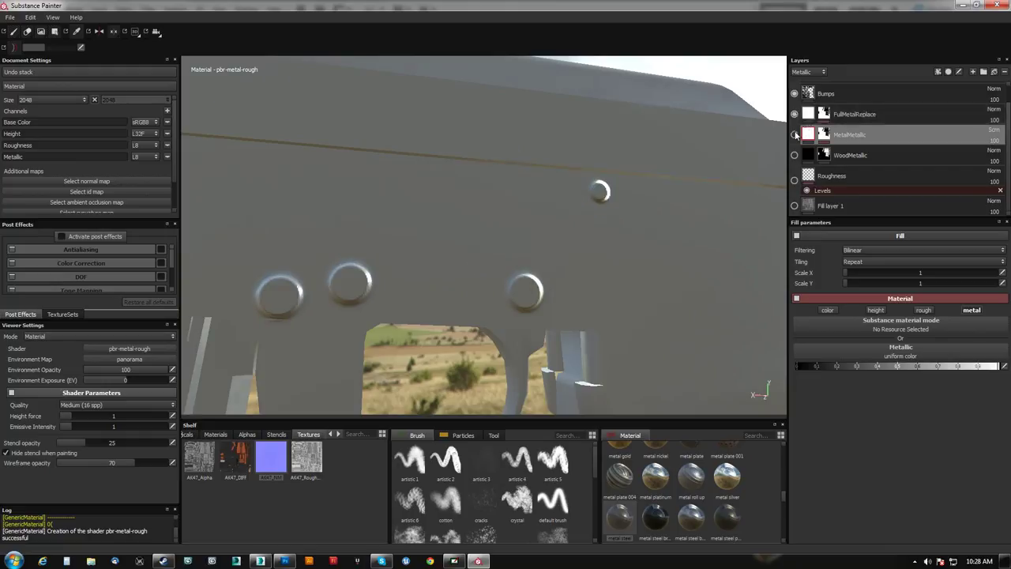
{"action": "left_click", "coordinate": [795, 206]}
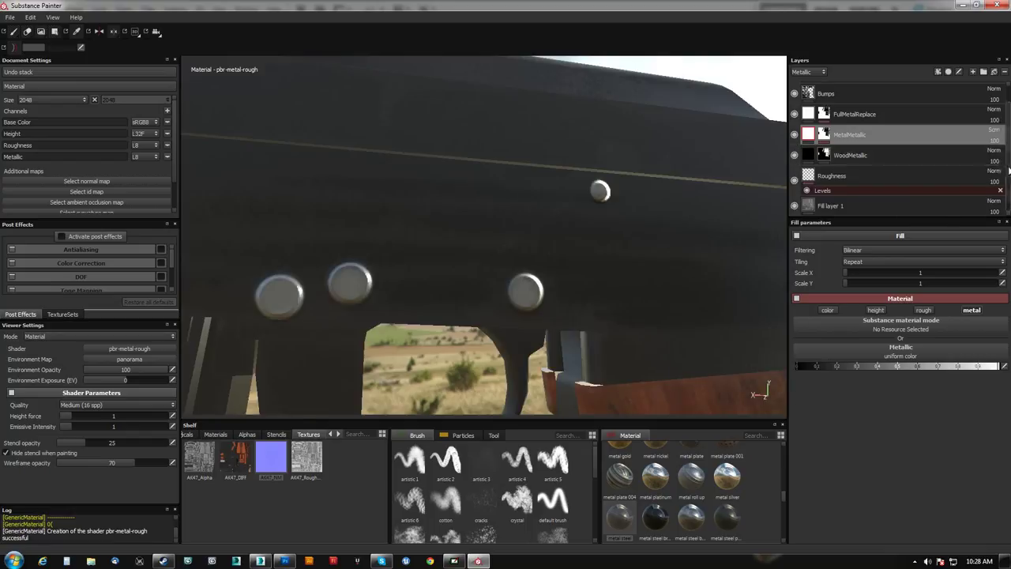
{"action": "scroll", "coordinate": [846, 101], "scroll_direction": "up", "scroll_amount": 1}
{"action": "left_click", "coordinate": [795, 92]}
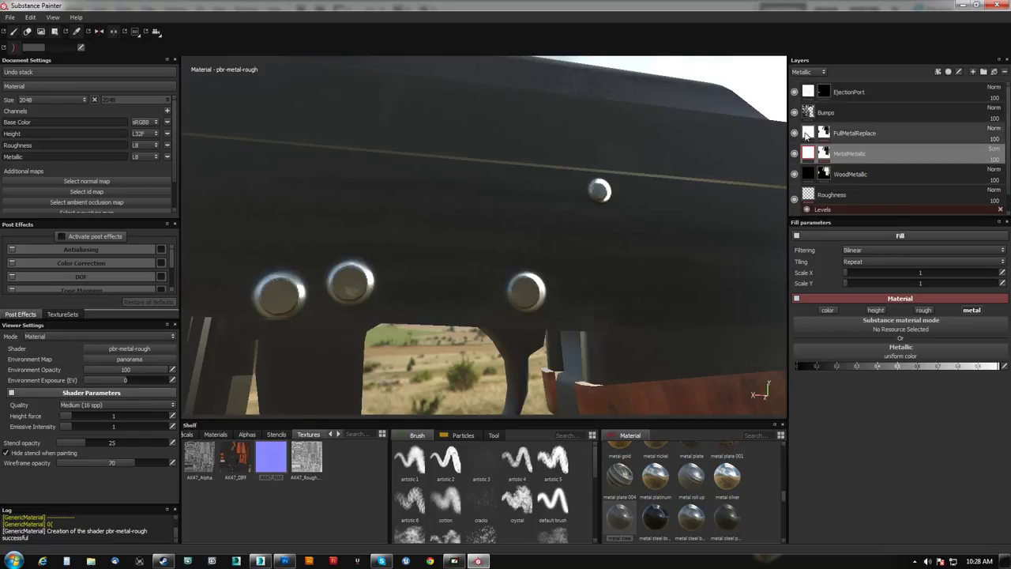
{"action": "right_click_drag", "start_coordinate": [570, 269], "coordinate": [524, 120], "text": "alt"}
{"action": "left_click_drag", "start_coordinate": [524, 119], "coordinate": [180, 198], "text": "alt"}
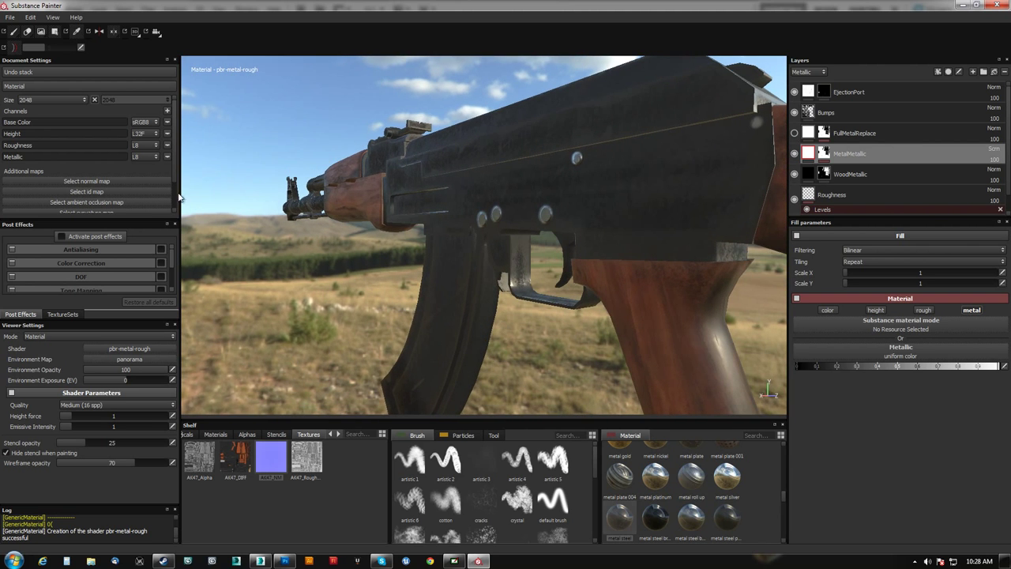
Assign AK47_NM as the additional normal map and examine its relief on the magazine and receiver.
{"action": "left_click", "coordinate": [123, 184]}
{"action": "left_click", "coordinate": [195, 197]}
{"action": "left_click_drag", "start_coordinate": [427, 197], "coordinate": [628, 192], "text": "alt"}
{"action": "right_click_drag", "start_coordinate": [628, 192], "coordinate": [494, 216], "text": "alt"}
{"action": "left_click_drag", "start_coordinate": [494, 215], "coordinate": [510, 161], "text": "alt"}
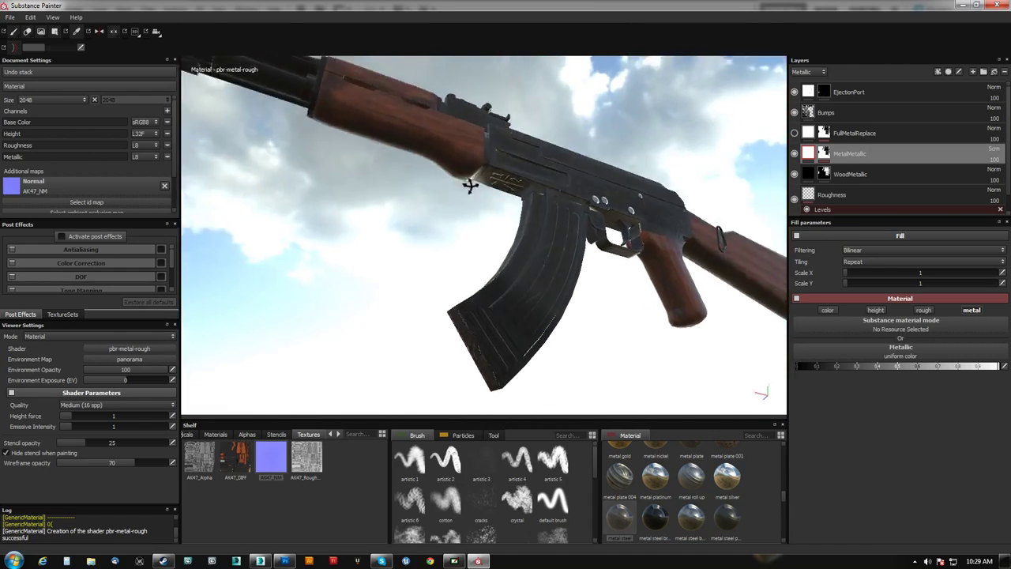
{"action": "mouse_move", "coordinate": [466, 173]}
{"action": "left_mouse_down", "text": "alt"}
{"action": "mouse_move", "coordinate": [368, 240]}
{"action": "mouse_move", "coordinate": [348, 268]}
{"action": "mouse_move", "coordinate": [297, 241]}
{"action": "mouse_move", "coordinate": [420, 192]}
{"action": "mouse_move", "coordinate": [571, 201]}
{"action": "mouse_move", "coordinate": [326, 234]}
{"action": "mouse_move", "coordinate": [492, 205]}
{"action": "mouse_move", "coordinate": [420, 140]}
{"action": "mouse_move", "coordinate": [459, 190]}
{"action": "left_mouse_up", "text": "alt"}
{"action": "right_click_drag", "start_coordinate": [459, 190], "coordinate": [461, 291], "text": "alt"}
{"action": "left_click_drag", "start_coordinate": [461, 292], "coordinate": [520, 199], "text": "alt"}
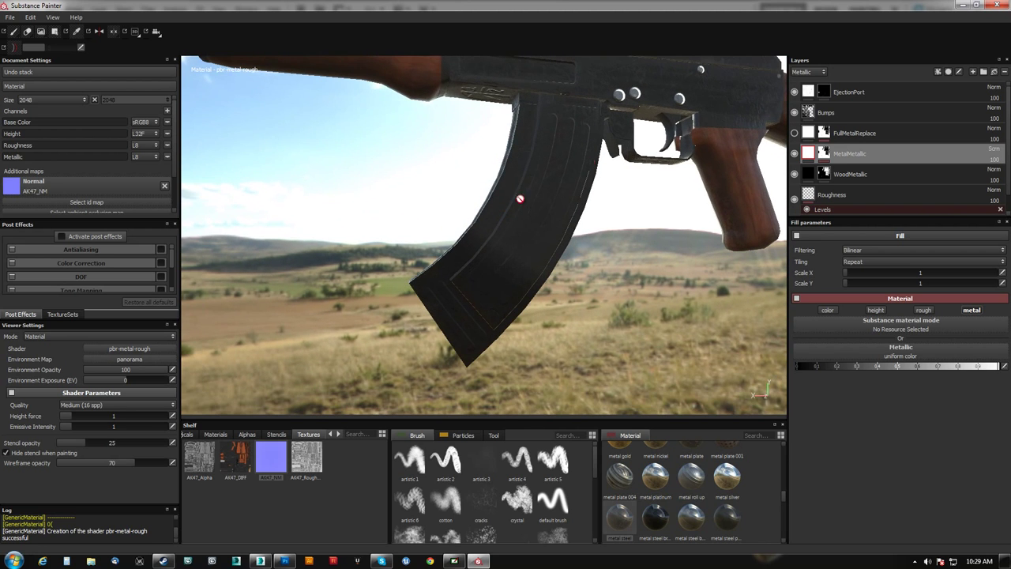
Compare the gun with the Bumps layer hidden and shown, and set that layer's Metallic blend mode to Disable.
{"action": "left_click", "coordinate": [795, 112]}
{"action": "left_click", "coordinate": [795, 112]}
{"action": "left_click", "coordinate": [795, 112]}
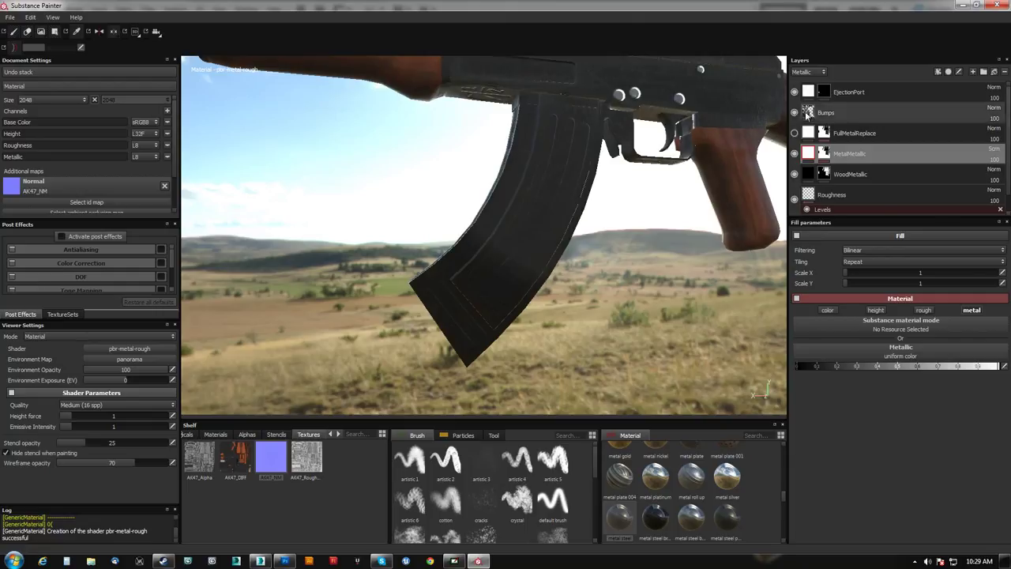
{"action": "left_click", "coordinate": [807, 111]}
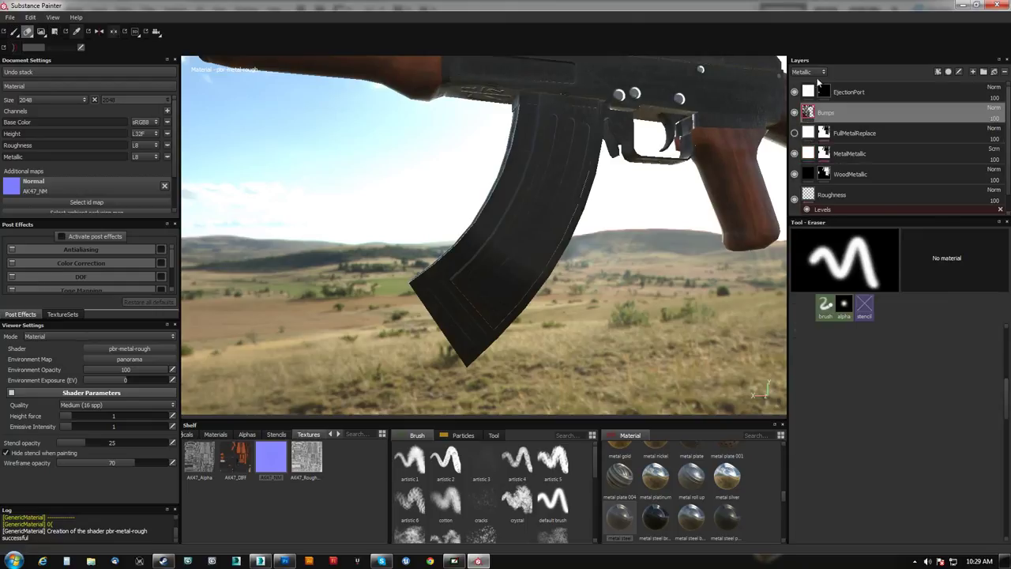
{"action": "left_click", "coordinate": [995, 108]}
{"action": "left_click", "coordinate": [980, 118]}
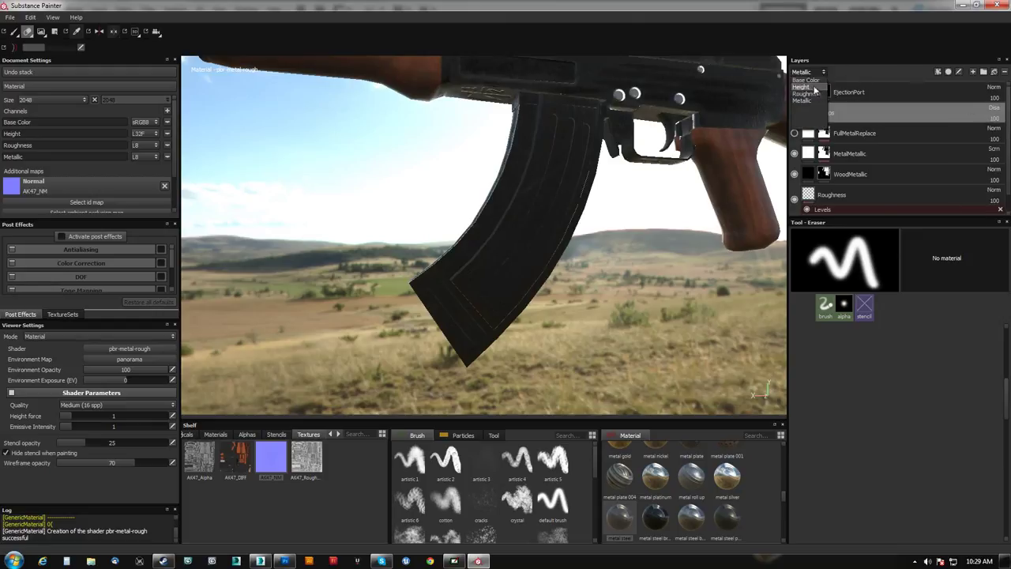
Set the Bumps layer's blend mode to Disable in the Base Color and Roughness channels.
{"action": "left_click", "coordinate": [806, 80]}
{"action": "left_click", "coordinate": [994, 112]}
{"action": "left_click", "coordinate": [979, 122]}
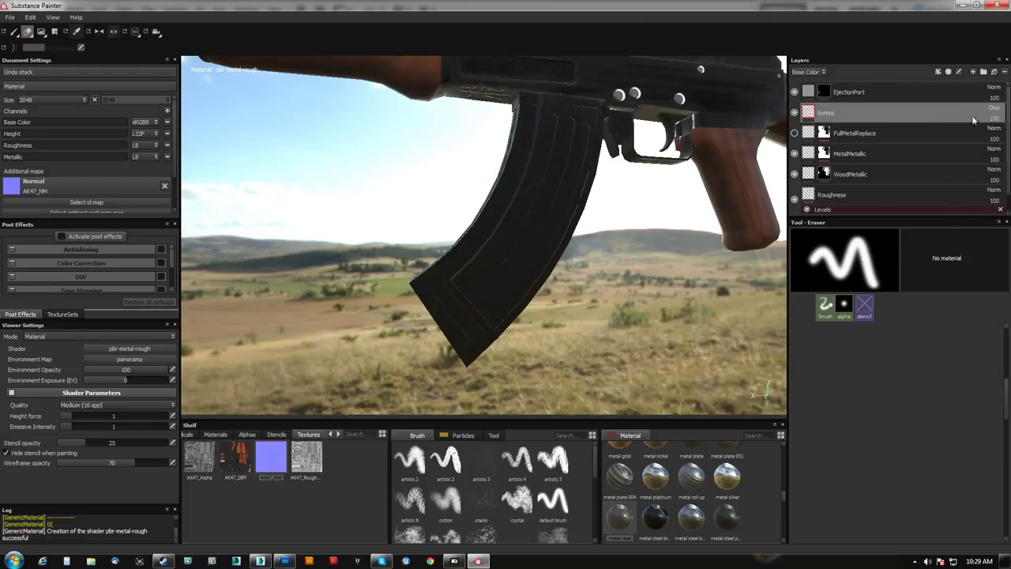
{"action": "left_click", "coordinate": [814, 72]}
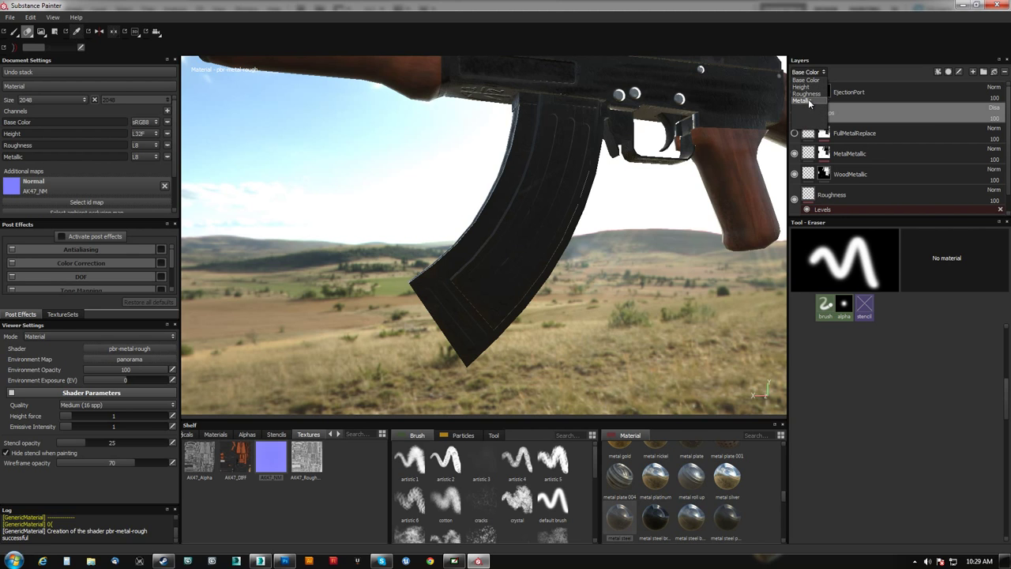
{"action": "left_click", "coordinate": [994, 112]}
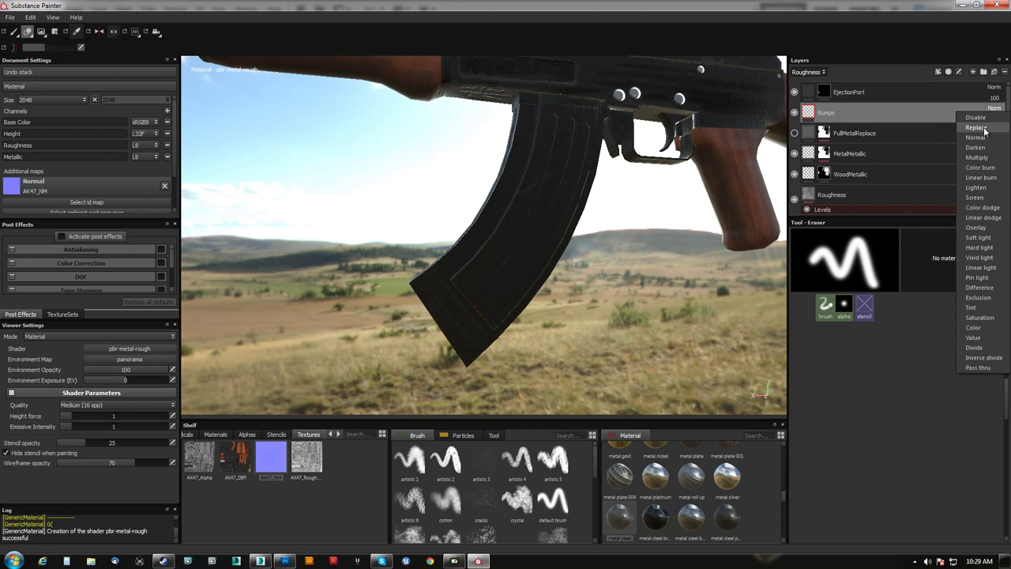
{"action": "left_click", "coordinate": [983, 119]}
Examine the whole gun from several sides, checking the stock, grip, magazine and receiver surfaces.
{"action": "left_click_drag", "start_coordinate": [563, 190], "coordinate": [420, 245], "text": "alt"}
{"action": "middle_click_drag", "start_coordinate": [419, 244], "coordinate": [331, 339], "text": "alt"}
{"action": "left_click_drag", "start_coordinate": [332, 340], "coordinate": [566, 247], "text": "alt"}
{"action": "right_click_drag", "start_coordinate": [566, 247], "coordinate": [508, 145], "text": "alt"}
{"action": "middle_click_drag", "start_coordinate": [427, 209], "coordinate": [553, 203], "text": "alt"}
{"action": "left_click_drag", "start_coordinate": [553, 203], "coordinate": [451, 218], "text": "alt"}
{"action": "right_click_drag", "start_coordinate": [451, 219], "coordinate": [506, 272], "text": "alt"}
{"action": "middle_click_drag", "start_coordinate": [505, 273], "coordinate": [411, 172], "text": "alt"}
{"action": "mouse_move", "coordinate": [411, 172]}
{"action": "left_mouse_down", "text": "alt"}
{"action": "mouse_move", "coordinate": [447, 142]}
{"action": "mouse_move", "coordinate": [443, 124]}
{"action": "mouse_move", "coordinate": [369, 159]}
{"action": "mouse_move", "coordinate": [389, 159]}
{"action": "left_mouse_up", "text": "alt"}
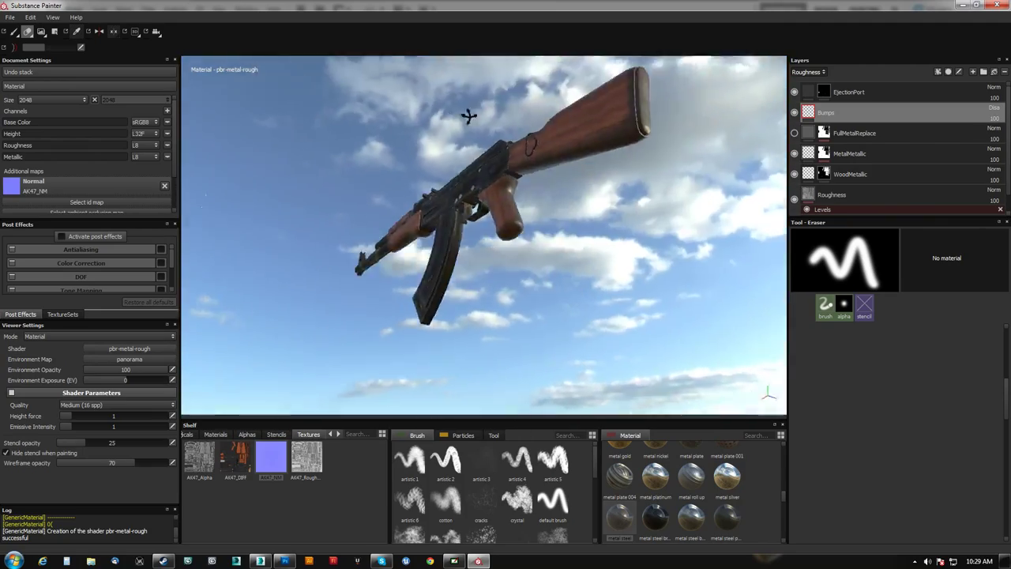
{"action": "left_click_drag", "start_coordinate": [469, 116], "coordinate": [487, 160], "text": "alt"}
{"action": "middle_click_drag", "start_coordinate": [487, 161], "coordinate": [556, 172], "text": "alt"}
{"action": "left_click_drag", "start_coordinate": [555, 172], "coordinate": [494, 189], "text": "alt"}
{"action": "right_click_drag", "start_coordinate": [494, 190], "coordinate": [501, 327], "text": "alt"}
{"action": "middle_click_drag", "start_coordinate": [498, 238], "coordinate": [478, 218], "text": "alt"}
{"action": "left_click_drag", "start_coordinate": [478, 217], "coordinate": [337, 208], "text": "alt"}
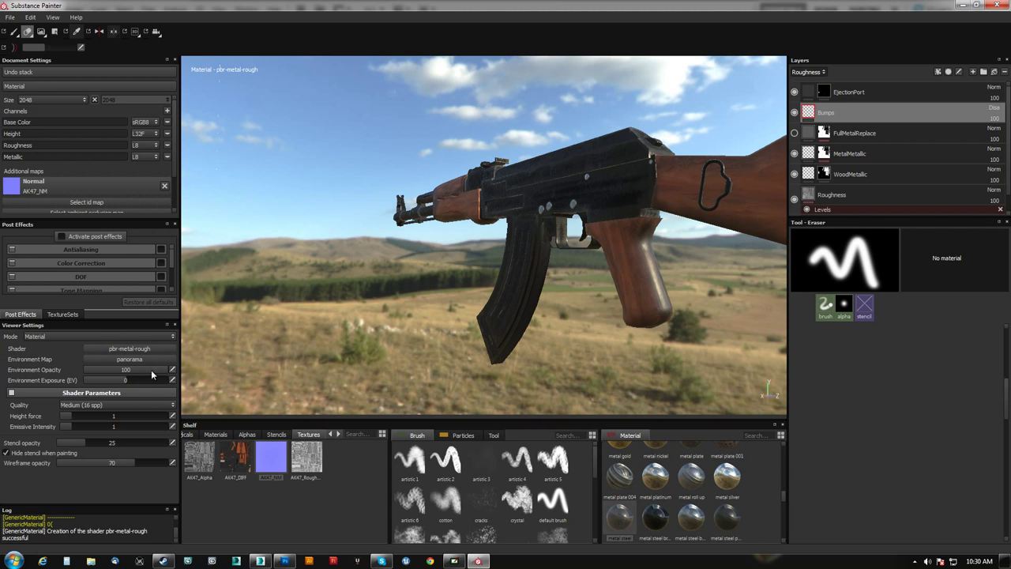
Set the environment opacity to 0 and try the abandoned_sanatorium_staircase environment map under rotated lighting.
{"action": "left_click_drag", "start_coordinate": [160, 369], "coordinate": [63, 370]}
{"action": "left_click_drag", "start_coordinate": [300, 238], "coordinate": [509, 278], "text": "alt"}
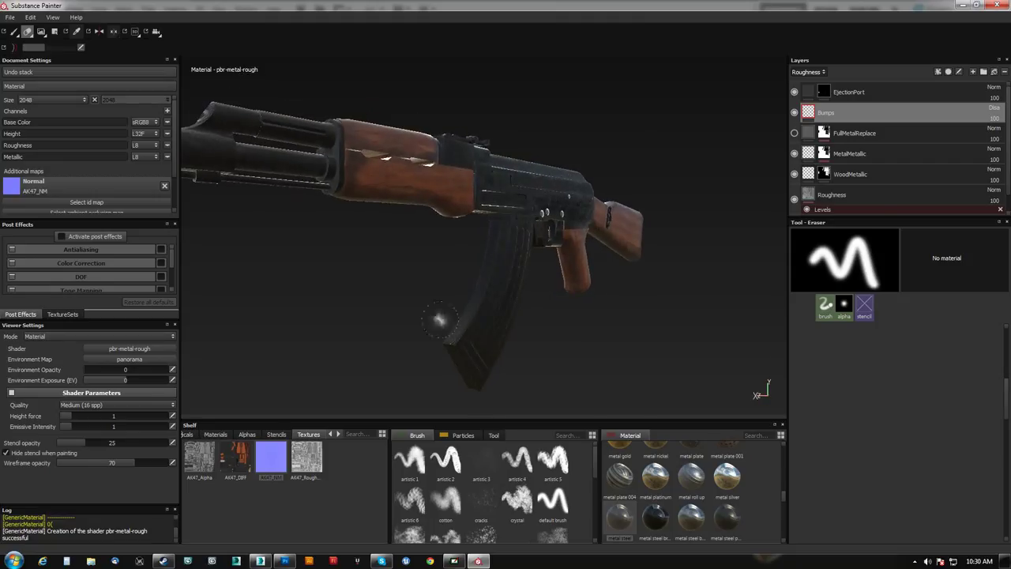
{"action": "left_click", "coordinate": [134, 359]}
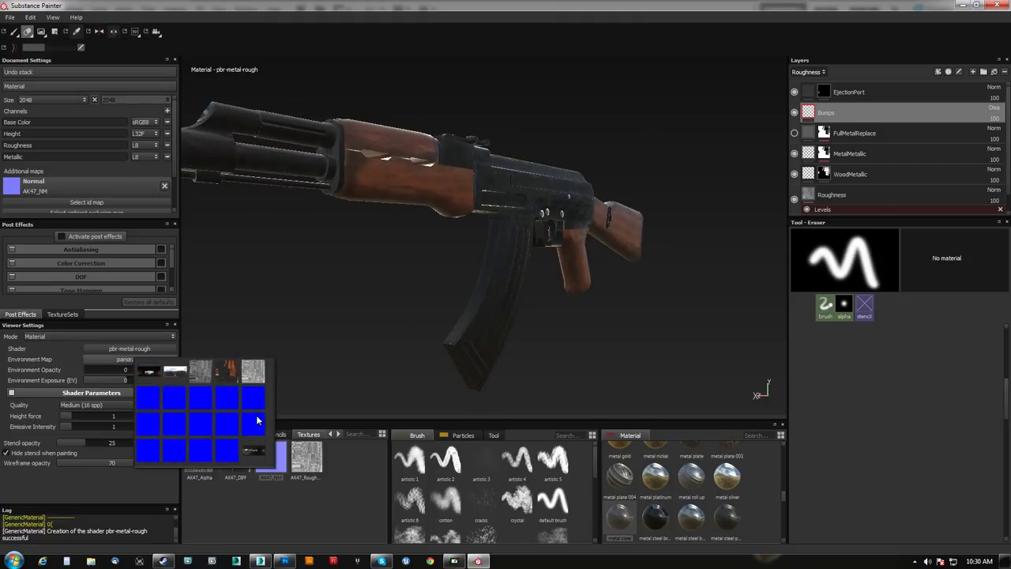
{"action": "left_click", "coordinate": [148, 424]}
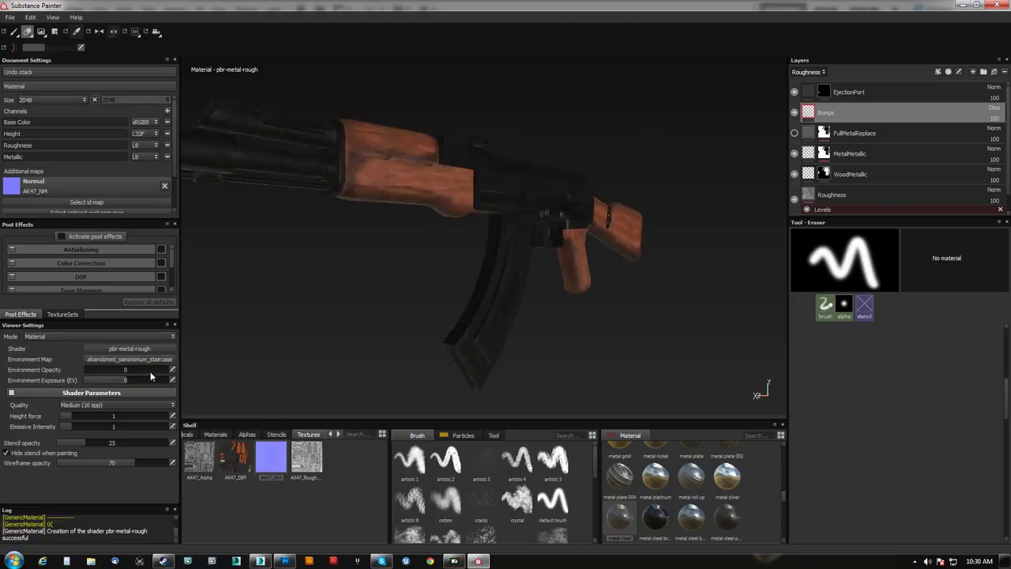
{"action": "left_click_drag", "start_coordinate": [203, 277], "coordinate": [693, 274], "text": "alt"}
{"action": "mouse_move", "coordinate": [693, 273]}
{"action": "right_mouse_down", "text": "shift"}
{"action": "mouse_move", "coordinate": [565, 245]}
{"action": "mouse_move", "coordinate": [395, 249]}
{"action": "mouse_move", "coordinate": [521, 254]}
{"action": "right_mouse_up", "text": "shift"}
{"action": "left_click_drag", "start_coordinate": [521, 254], "coordinate": [447, 280], "text": "alt"}
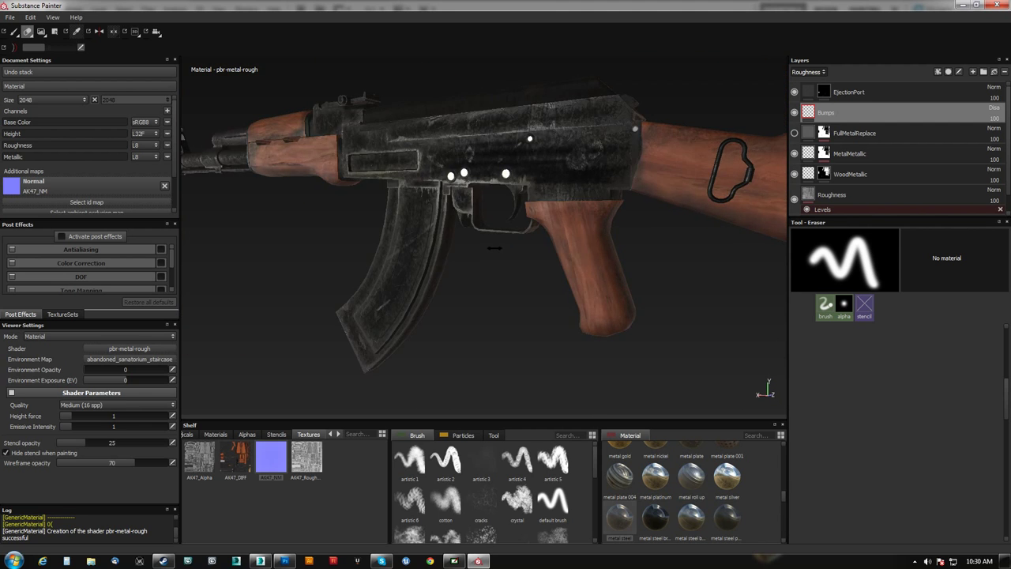
Try the glazed_patio environment map and one further map, examining both sides of the gun.
{"action": "left_click", "coordinate": [144, 361]}
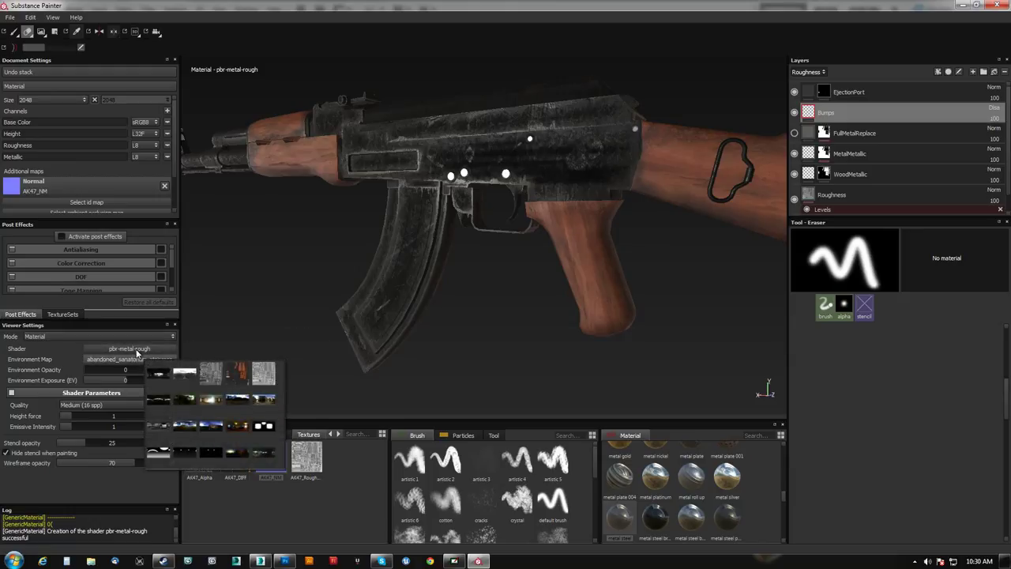
{"action": "left_click", "coordinate": [271, 404]}
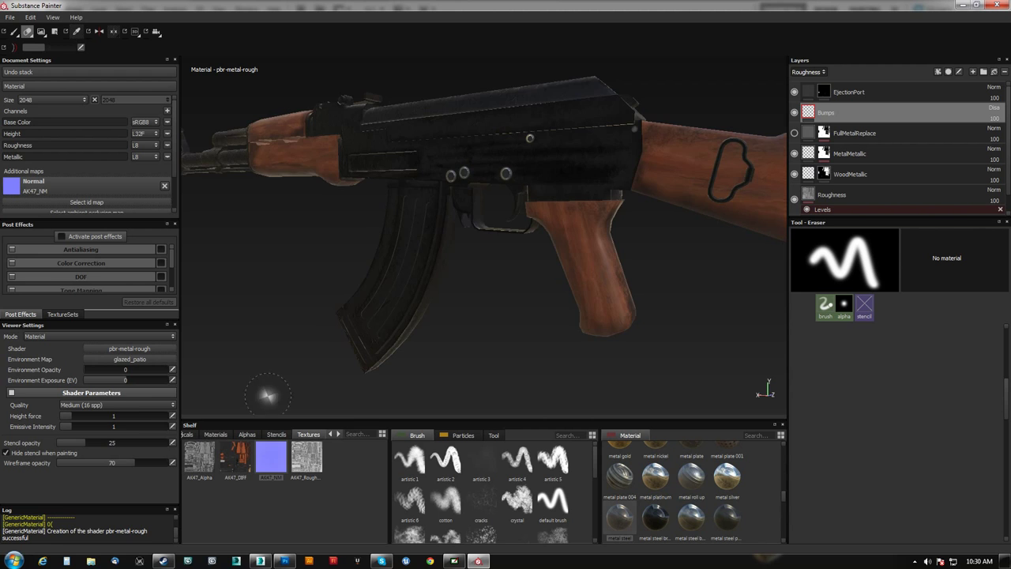
{"action": "left_click_drag", "start_coordinate": [460, 419], "coordinate": [324, 297], "text": "alt"}
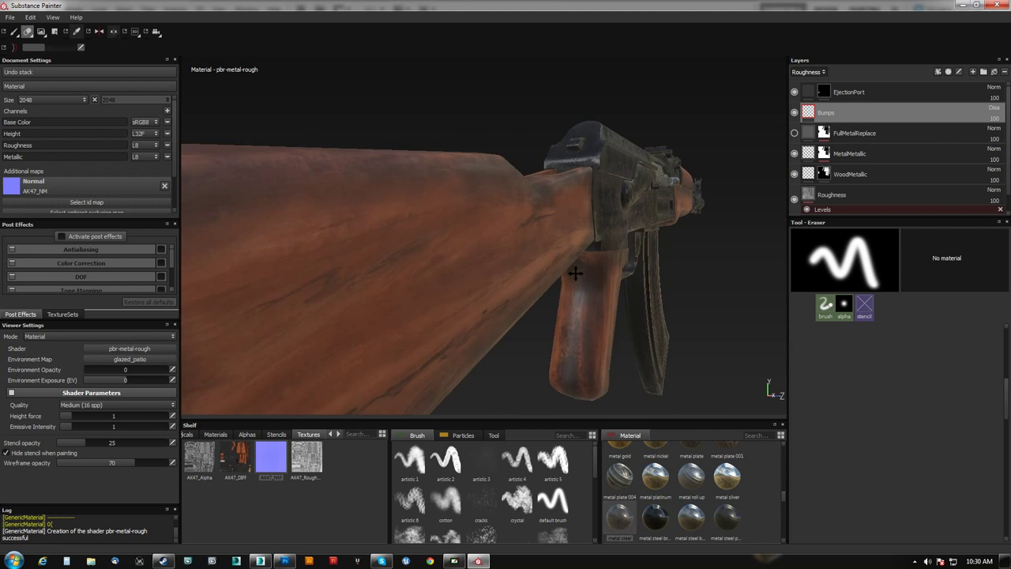
{"action": "left_click_drag", "start_coordinate": [584, 286], "coordinate": [479, 289], "text": "alt"}
{"action": "right_click_drag", "start_coordinate": [503, 282], "coordinate": [336, 297], "text": "shift"}
{"action": "left_click", "coordinate": [130, 359]}
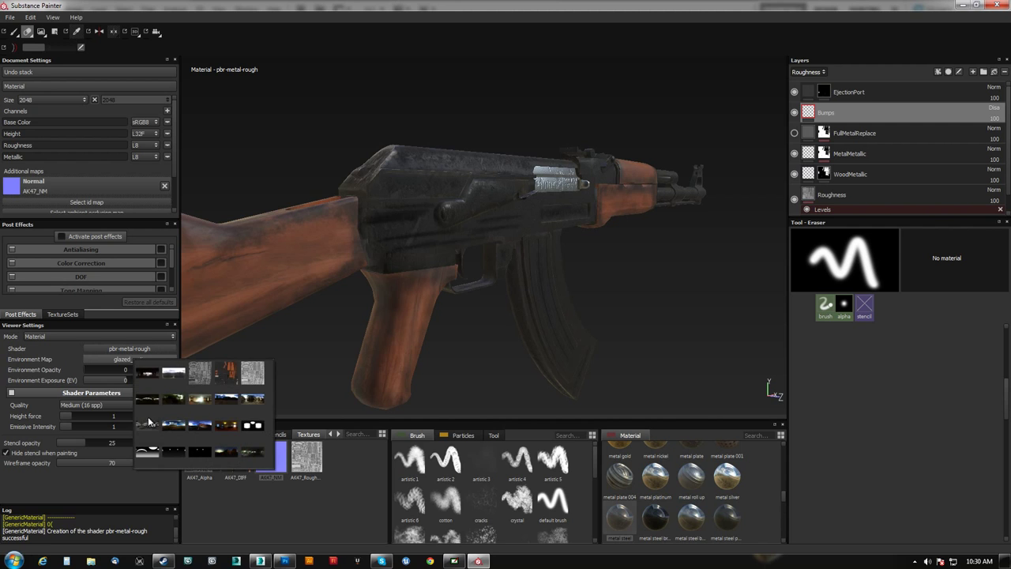
{"action": "left_click", "coordinate": [148, 424]}
{"action": "left_click_drag", "start_coordinate": [367, 302], "coordinate": [598, 289], "text": "alt"}
Set the environment map to panorama and rotate the lighting across the gun's metal and wood.
{"action": "left_click", "coordinate": [139, 360]}
{"action": "left_click", "coordinate": [180, 427]}
{"action": "right_click_drag", "start_coordinate": [492, 283], "coordinate": [533, 288], "text": "shift"}
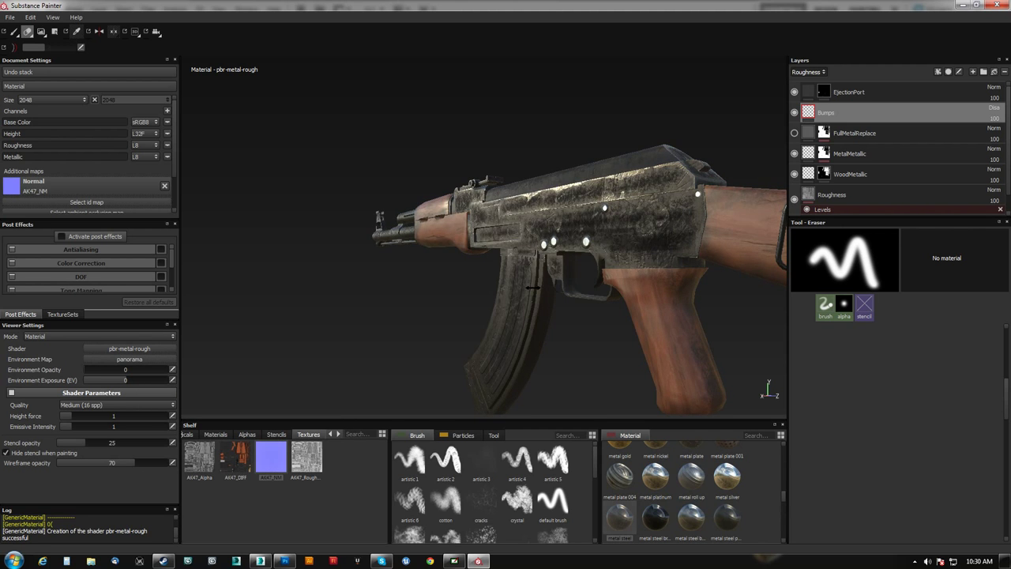
{"action": "left_click_drag", "start_coordinate": [534, 288], "coordinate": [471, 282], "text": "alt"}
{"action": "mouse_move", "coordinate": [471, 282]}
{"action": "right_mouse_down", "text": "shift"}
{"action": "mouse_move", "coordinate": [436, 283]}
{"action": "mouse_move", "coordinate": [532, 282]}
{"action": "mouse_move", "coordinate": [473, 288]}
{"action": "right_mouse_up", "text": "shift"}
{"action": "left_click_drag", "start_coordinate": [473, 288], "coordinate": [463, 333], "text": "alt"}
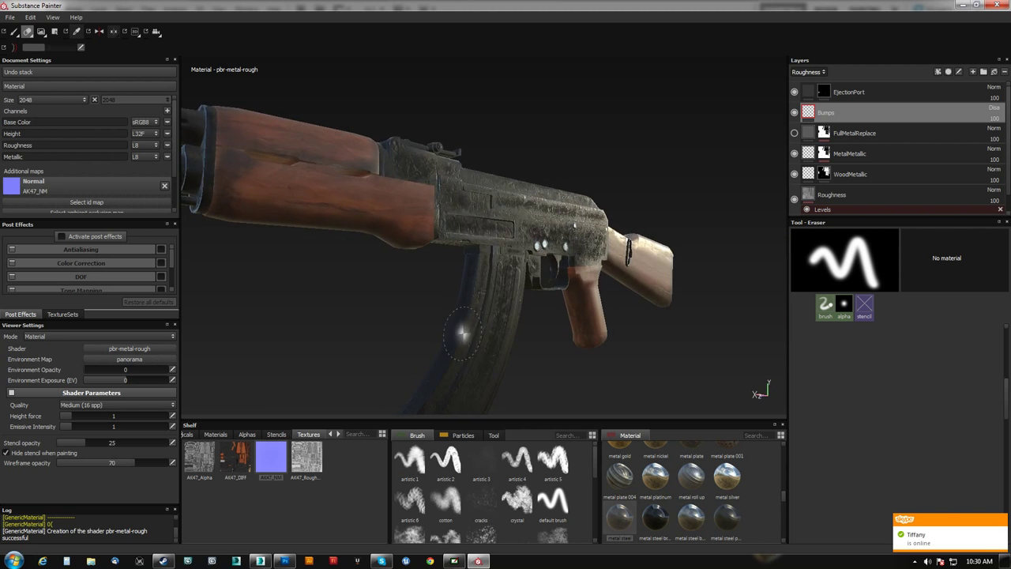
Examine the barrel, wooden handguard and receiver at close range under the panorama lighting.
{"action": "right_click_drag", "start_coordinate": [463, 333], "coordinate": [451, 272], "text": "alt"}
{"action": "left_click_drag", "start_coordinate": [450, 273], "coordinate": [483, 278], "text": "alt"}
{"action": "right_click_drag", "start_coordinate": [483, 277], "coordinate": [482, 215], "text": "alt"}
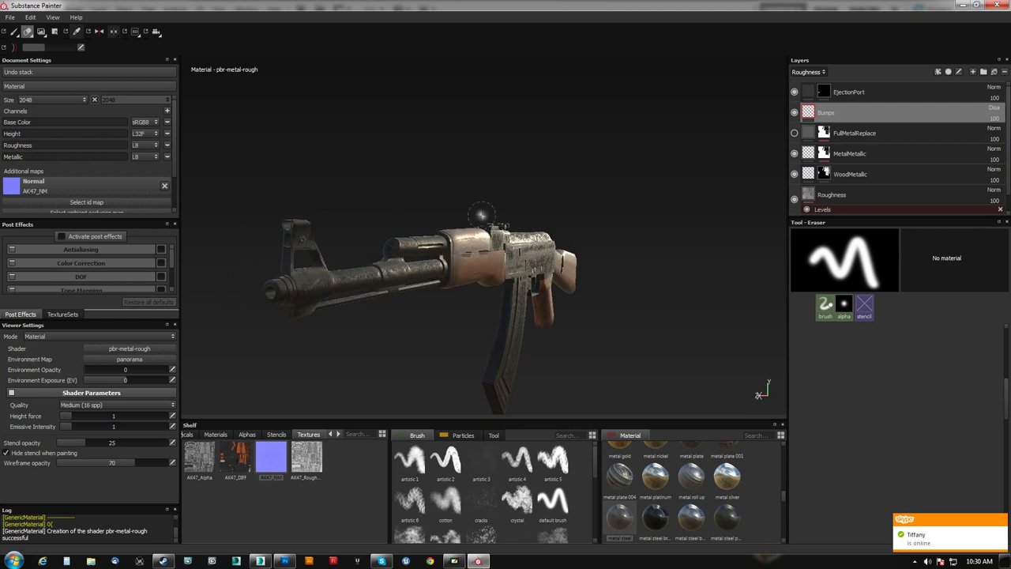
{"action": "left_click_drag", "start_coordinate": [481, 215], "coordinate": [449, 237], "text": "alt"}
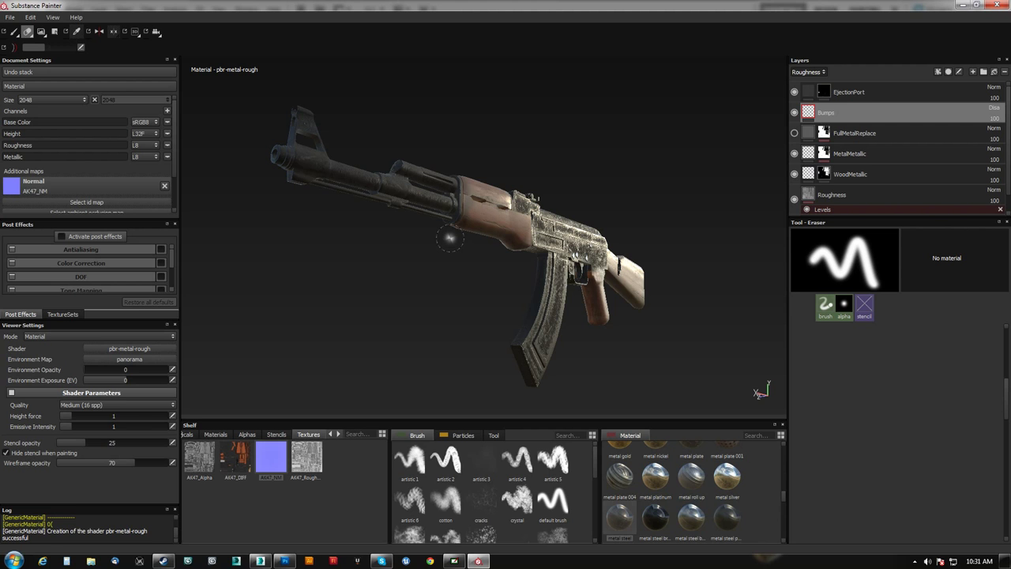
{"action": "left_click_drag", "start_coordinate": [450, 237], "coordinate": [572, 215], "text": "alt"}
{"action": "right_click_drag", "start_coordinate": [571, 215], "coordinate": [521, 419], "text": "alt"}
{"action": "left_click_drag", "start_coordinate": [496, 190], "coordinate": [555, 171], "text": "alt"}
{"action": "right_click_drag", "start_coordinate": [555, 171], "coordinate": [542, 379], "text": "alt"}
{"action": "left_click_drag", "start_coordinate": [542, 380], "coordinate": [553, 372], "text": "alt"}
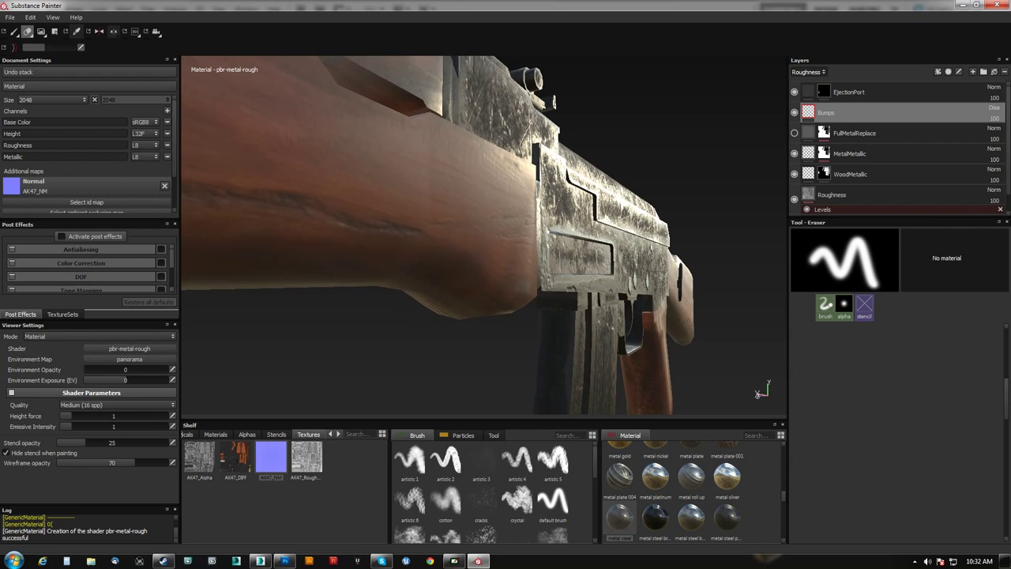
{"action": "left_click_drag", "start_coordinate": [557, 312], "coordinate": [456, 309], "text": "alt"}
{"action": "right_click_drag", "start_coordinate": [456, 308], "coordinate": [480, 207], "text": "alt"}
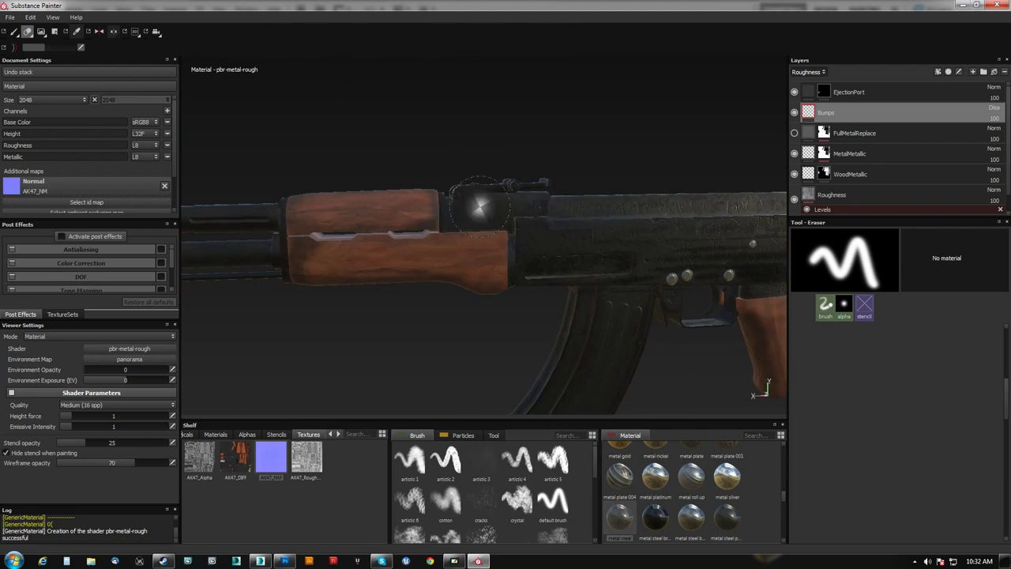
{"action": "mouse_move", "coordinate": [480, 207]}
{"action": "left_mouse_down", "text": "alt"}
{"action": "mouse_move", "coordinate": [713, 205]}
{"action": "mouse_move", "coordinate": [720, 222]}
{"action": "mouse_move", "coordinate": [702, 221]}
{"action": "left_mouse_up", "text": "alt"}
{"action": "scroll", "coordinate": [609, 181], "scroll_direction": "up", "scroll_amount": 3}
{"action": "scroll", "coordinate": [593, 189], "scroll_direction": "down", "scroll_amount": 3}
{"action": "left_click_drag", "start_coordinate": [582, 194], "coordinate": [639, 224], "text": "alt"}
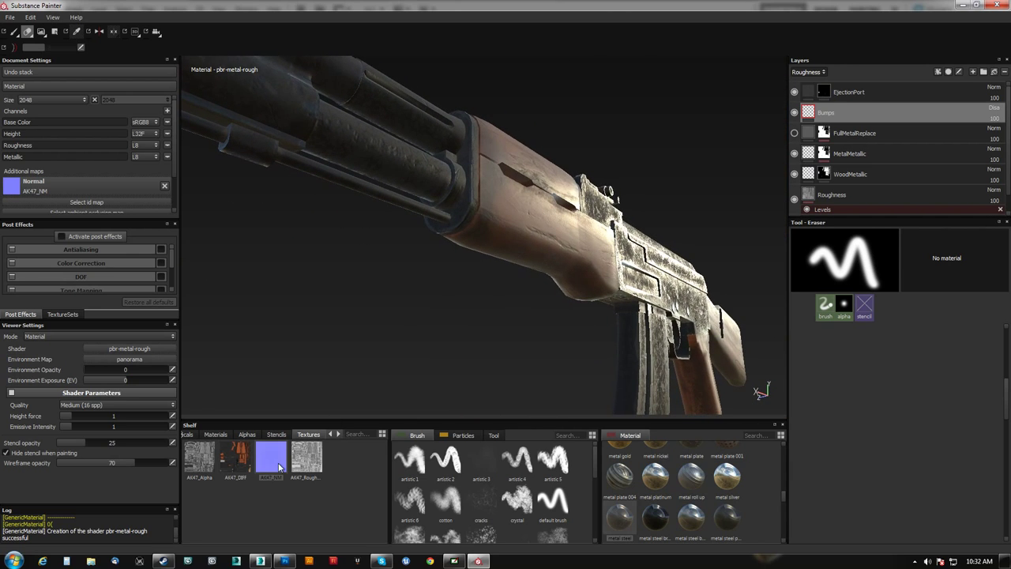
Switch to Photoshop and open the normal map AK47_NM.tga from the recent AK_Textures folder.
{"action": "left_click", "coordinate": [284, 561]}
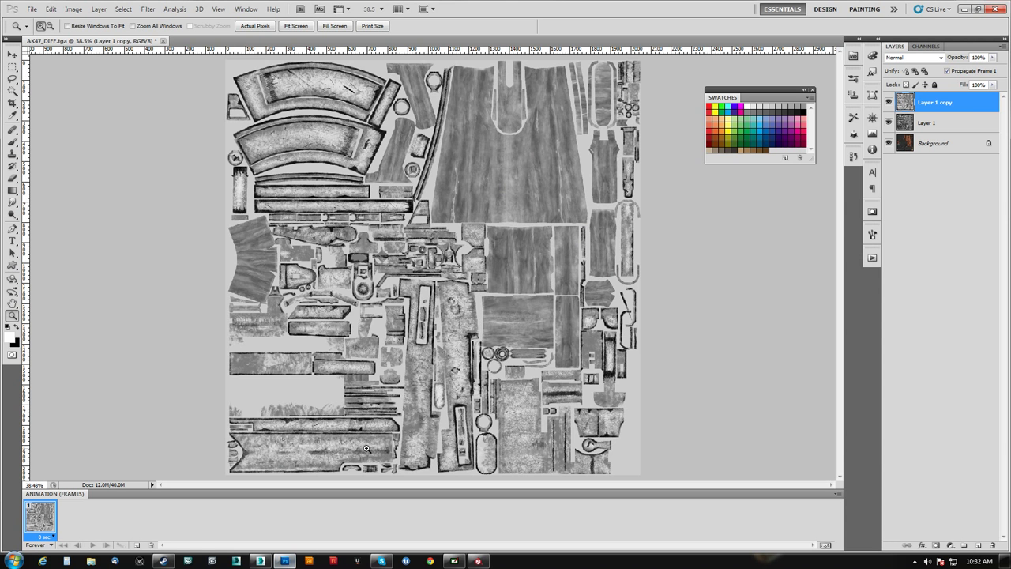
{"action": "key", "text": "ctrl+o"}
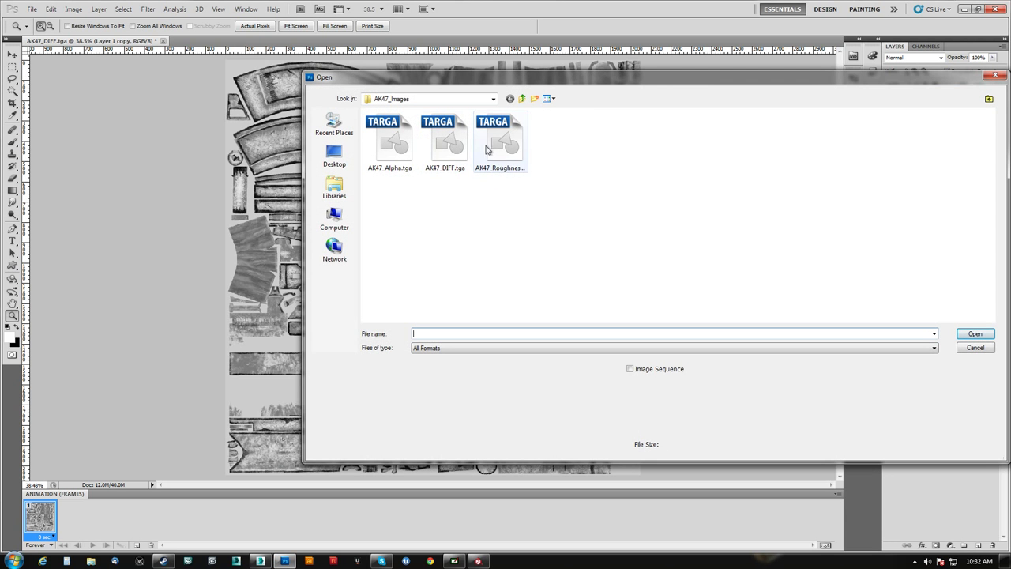
{"action": "left_click", "coordinate": [522, 98]}
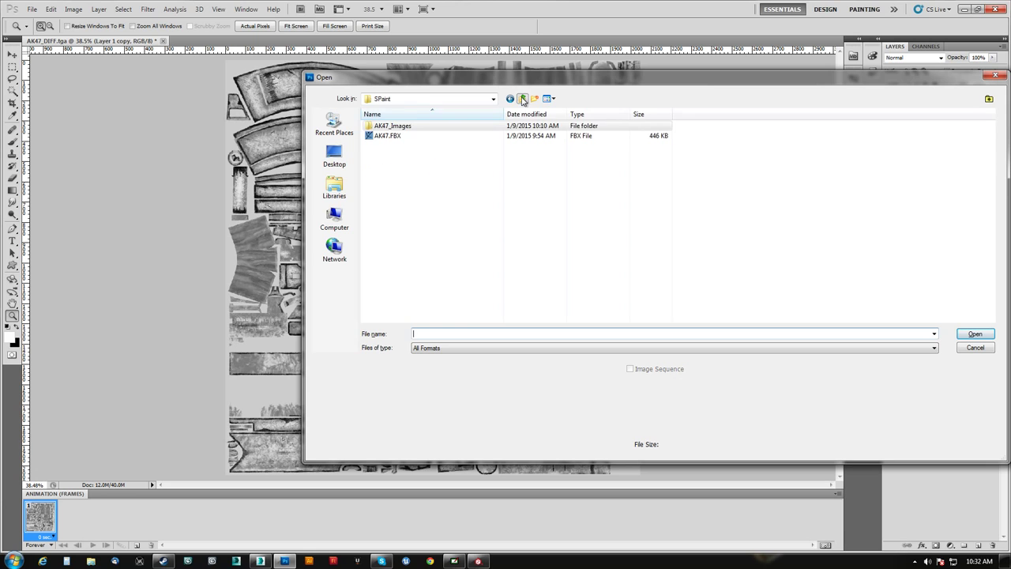
{"action": "left_click", "coordinate": [334, 127]}
{"action": "double_click", "coordinate": [392, 135]}
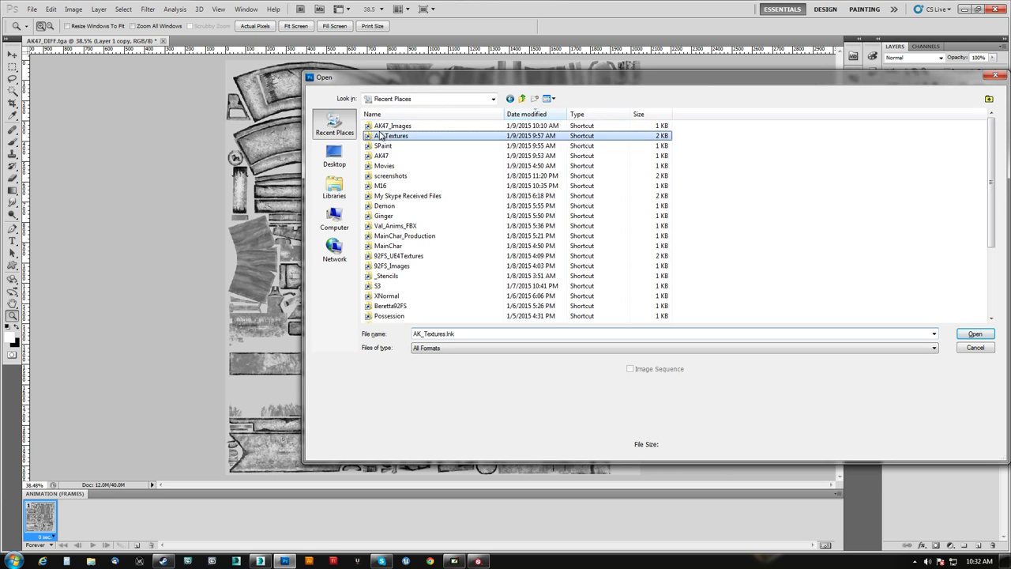
{"action": "double_click", "coordinate": [445, 140]}
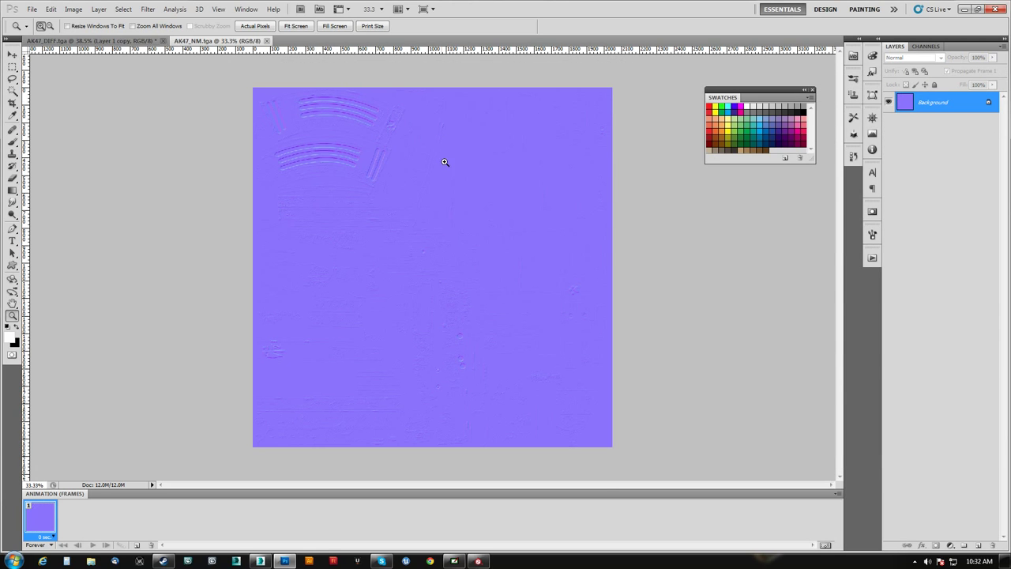
Examine the scratches, rivets and wood grain across the normal map at 100% and closer, finishing with the whole image fitted.
{"action": "key", "text": "ctrl+1"}
{"action": "left_click_drag", "start_coordinate": [243, 302], "coordinate": [387, 151]}
{"action": "left_click_drag", "start_coordinate": [374, 246], "coordinate": [375, 188]}
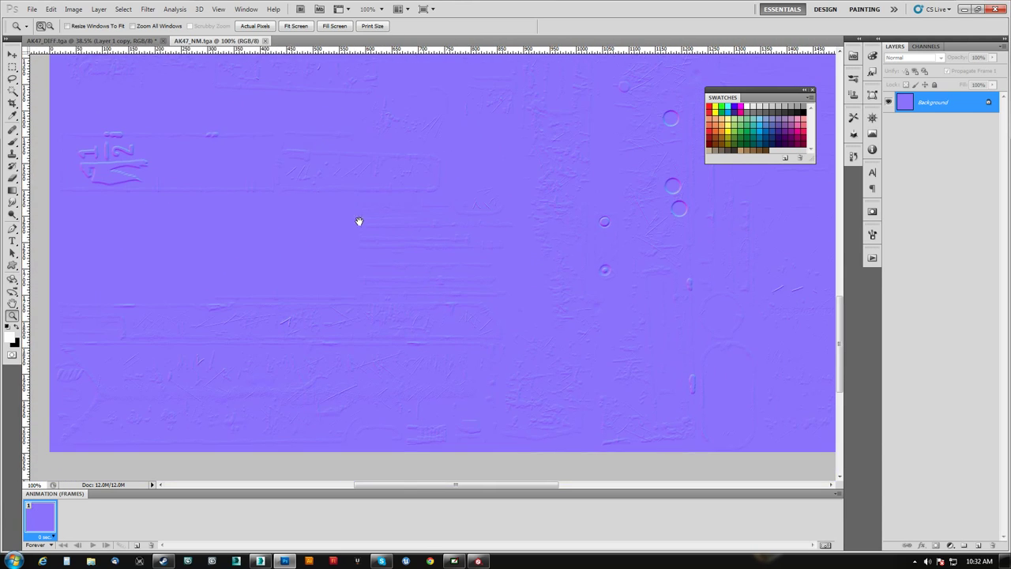
{"action": "left_click_drag", "start_coordinate": [521, 147], "coordinate": [245, 354]}
{"action": "left_click_drag", "start_coordinate": [517, 71], "coordinate": [385, 356]}
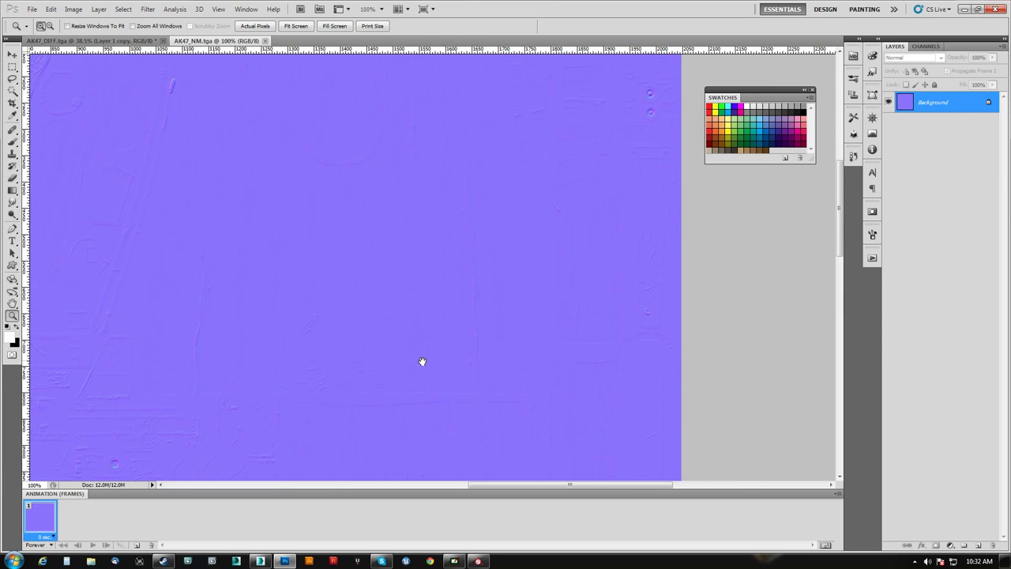
{"action": "left_click_drag", "start_coordinate": [482, 335], "coordinate": [460, 313]}
{"action": "left_click_drag", "start_coordinate": [477, 208], "coordinate": [478, 209]}
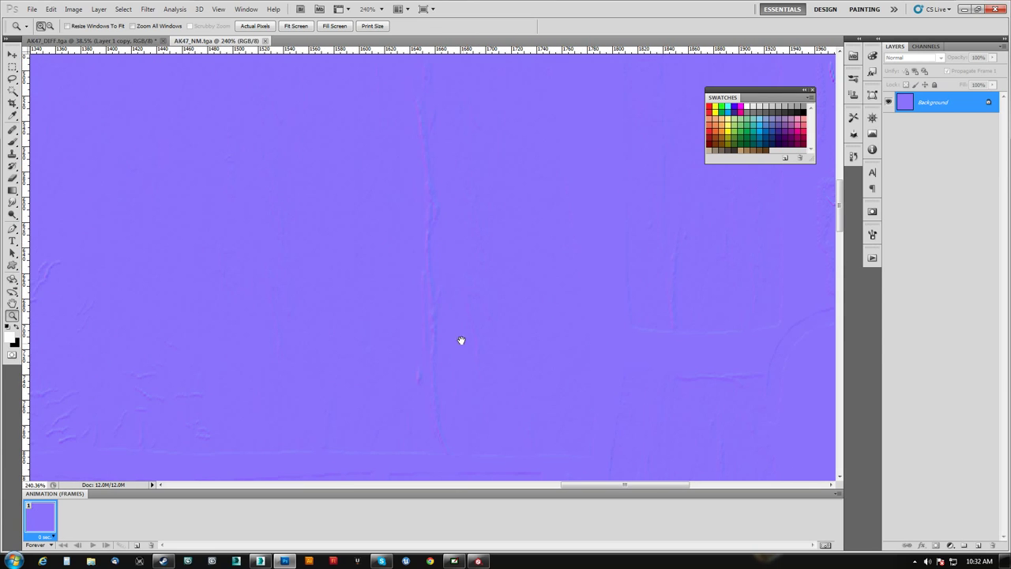
{"action": "left_click_drag", "start_coordinate": [318, 353], "coordinate": [622, 338]}
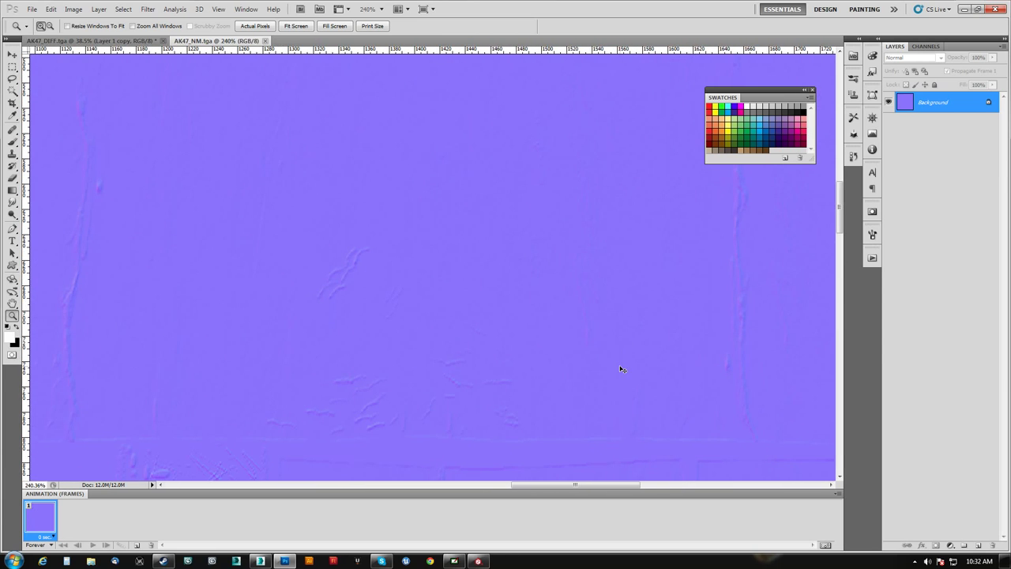
{"action": "key", "text": "ctrl+0"}
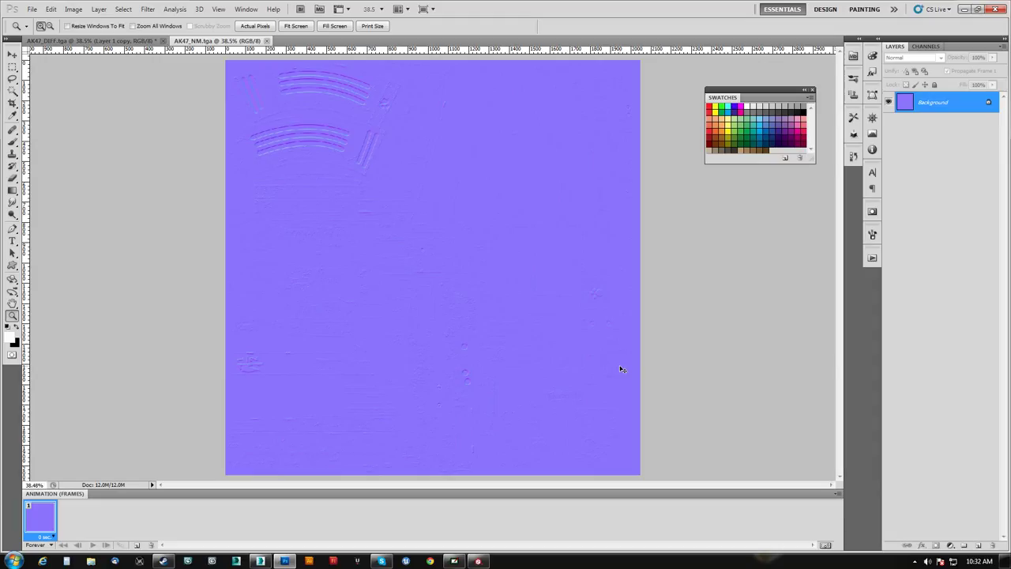
Isolate the normal map's blue channel and preview Levels with a black input of 253, then discard the adjustment.
{"action": "left_click", "coordinate": [926, 46]}
{"action": "left_click", "coordinate": [911, 119]}
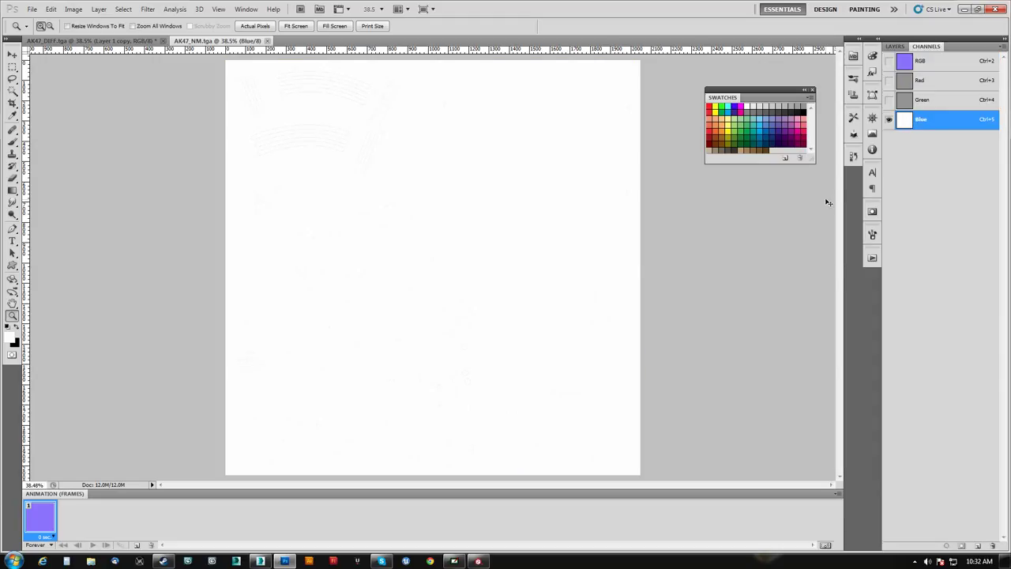
{"action": "key", "text": "ctrl+l"}
{"action": "left_click_drag", "start_coordinate": [641, 190], "coordinate": [773, 190]}
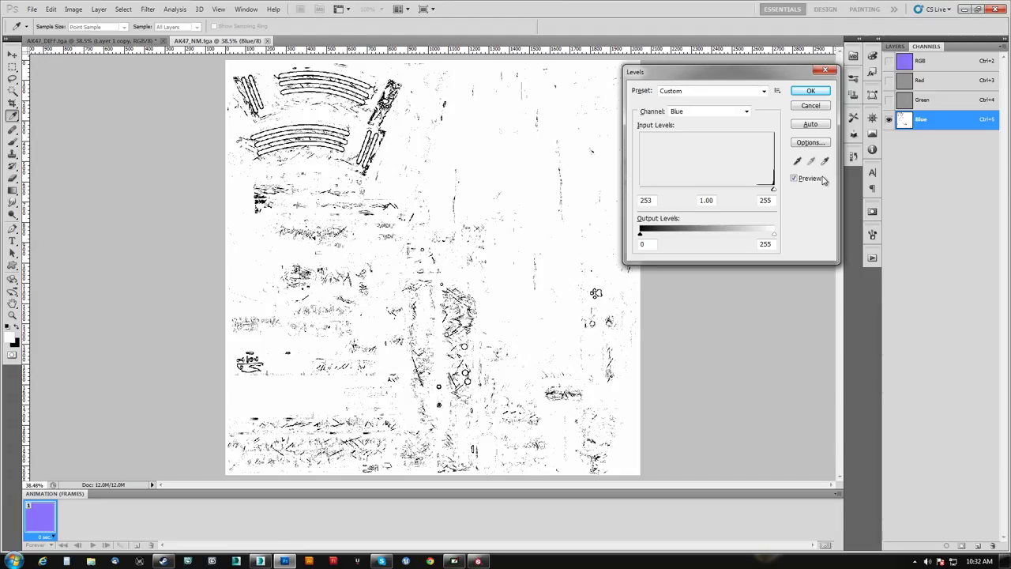
{"action": "left_click", "coordinate": [810, 106]}
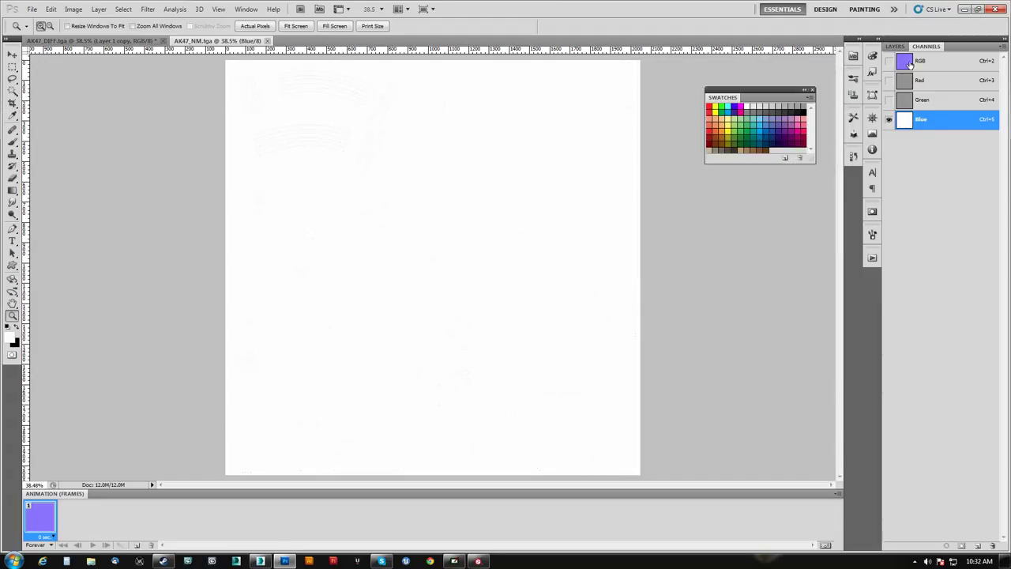
Restore the full RGB view and examine the curved grooves and surrounding scratches up close.
{"action": "left_click", "coordinate": [911, 64]}
{"action": "left_click_drag", "start_coordinate": [330, 125], "coordinate": [439, 82]}
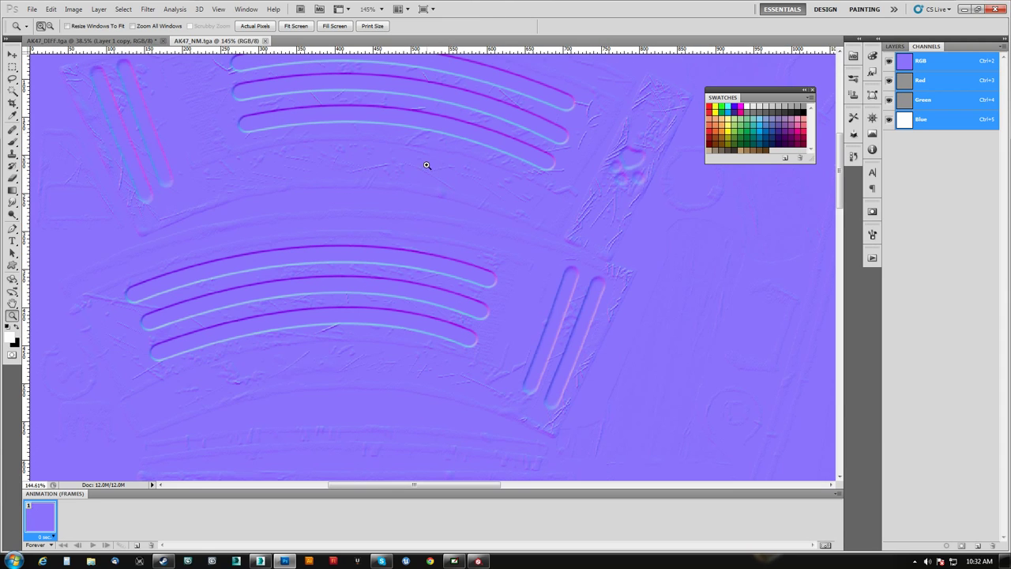
{"action": "left_click_drag", "start_coordinate": [587, 132], "coordinate": [502, 208]}
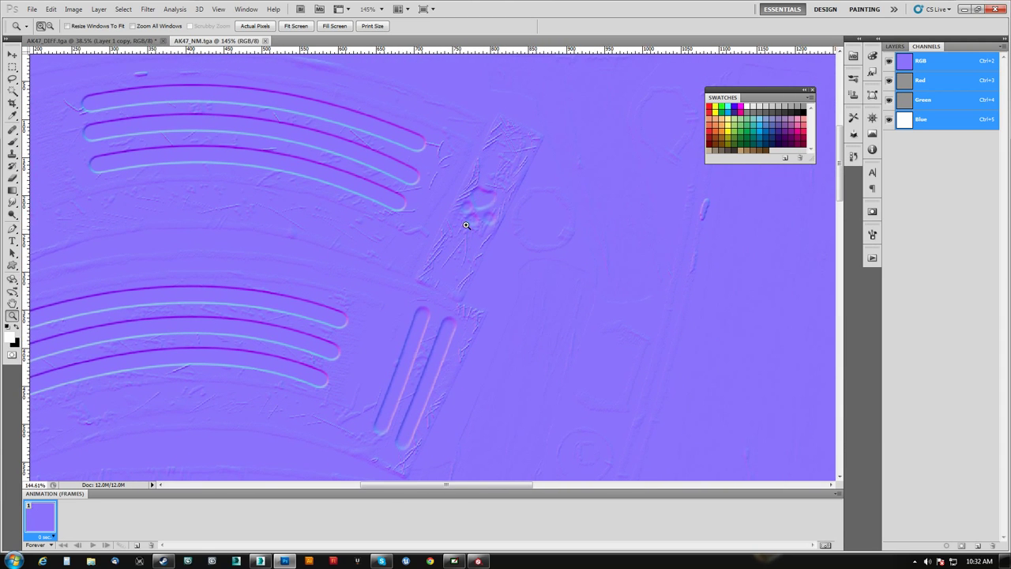
Return to Substance Painter and examine the gun's metal and wood while rotating the panorama lighting.
{"action": "left_click", "coordinate": [478, 560]}
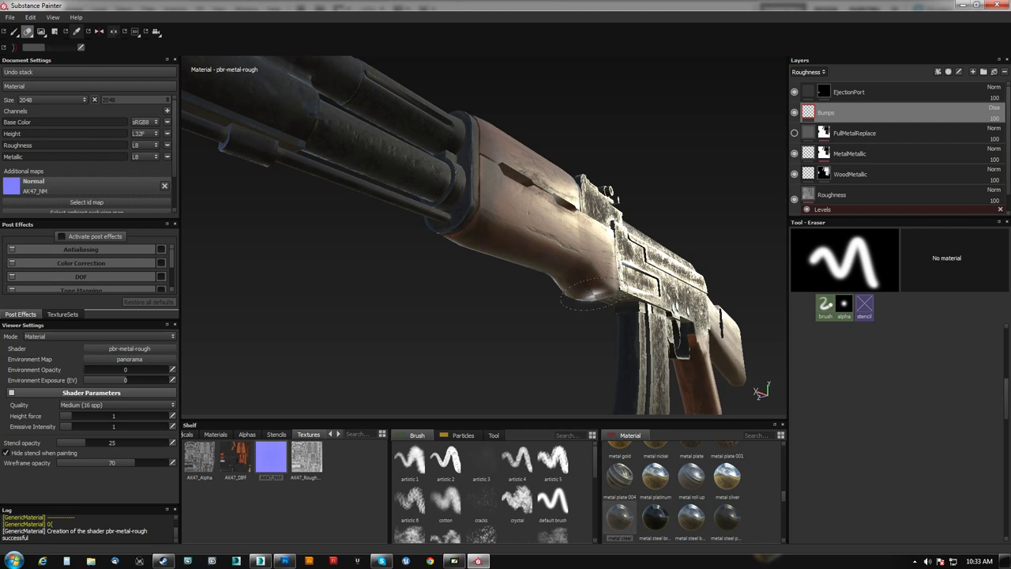
{"action": "left_click_drag", "start_coordinate": [594, 295], "coordinate": [584, 206], "text": "alt"}
{"action": "mouse_move", "coordinate": [576, 318]}
{"action": "left_mouse_down", "text": "alt"}
{"action": "mouse_move", "coordinate": [508, 264]}
{"action": "mouse_move", "coordinate": [535, 185]}
{"action": "mouse_move", "coordinate": [447, 225]}
{"action": "left_mouse_up", "text": "alt"}
{"action": "mouse_move", "coordinate": [498, 233]}
{"action": "right_mouse_down", "text": "shift"}
{"action": "mouse_move", "coordinate": [594, 214]}
{"action": "mouse_move", "coordinate": [564, 180]}
{"action": "right_mouse_up", "text": "shift"}
{"action": "left_click_drag", "start_coordinate": [564, 180], "coordinate": [680, 198], "text": "alt"}
{"action": "right_click_drag", "start_coordinate": [604, 227], "coordinate": [550, 232], "text": "shift"}
{"action": "right_click_drag", "start_coordinate": [510, 227], "coordinate": [632, 226], "text": "shift"}
{"action": "mouse_move", "coordinate": [617, 227]}
{"action": "left_mouse_down", "text": "alt"}
{"action": "mouse_move", "coordinate": [381, 236]}
{"action": "mouse_move", "coordinate": [295, 276]}
{"action": "mouse_move", "coordinate": [350, 366]}
{"action": "mouse_move", "coordinate": [447, 264]}
{"action": "mouse_move", "coordinate": [589, 226]}
{"action": "mouse_move", "coordinate": [361, 269]}
{"action": "mouse_move", "coordinate": [249, 271]}
{"action": "mouse_move", "coordinate": [477, 245]}
{"action": "mouse_move", "coordinate": [584, 204]}
{"action": "mouse_move", "coordinate": [551, 208]}
{"action": "mouse_move", "coordinate": [544, 230]}
{"action": "mouse_move", "coordinate": [490, 241]}
{"action": "mouse_move", "coordinate": [609, 257]}
{"action": "mouse_move", "coordinate": [543, 253]}
{"action": "left_mouse_up", "text": "alt"}
Frame the whole gun and examine it from the muzzle around to the wooden stock.
{"action": "middle_click_drag", "start_coordinate": [543, 253], "coordinate": [561, 267], "text": "alt"}
{"action": "left_click_drag", "start_coordinate": [483, 248], "coordinate": [476, 252], "text": "alt"}
{"action": "right_click_drag", "start_coordinate": [476, 251], "coordinate": [523, 322], "text": "alt"}
{"action": "middle_click_drag", "start_coordinate": [524, 321], "coordinate": [546, 315], "text": "alt"}
{"action": "mouse_move", "coordinate": [545, 315]}
{"action": "left_mouse_down", "text": "alt"}
{"action": "mouse_move", "coordinate": [609, 316]}
{"action": "mouse_move", "coordinate": [545, 320]}
{"action": "mouse_move", "coordinate": [559, 316]}
{"action": "left_mouse_up", "text": "alt"}
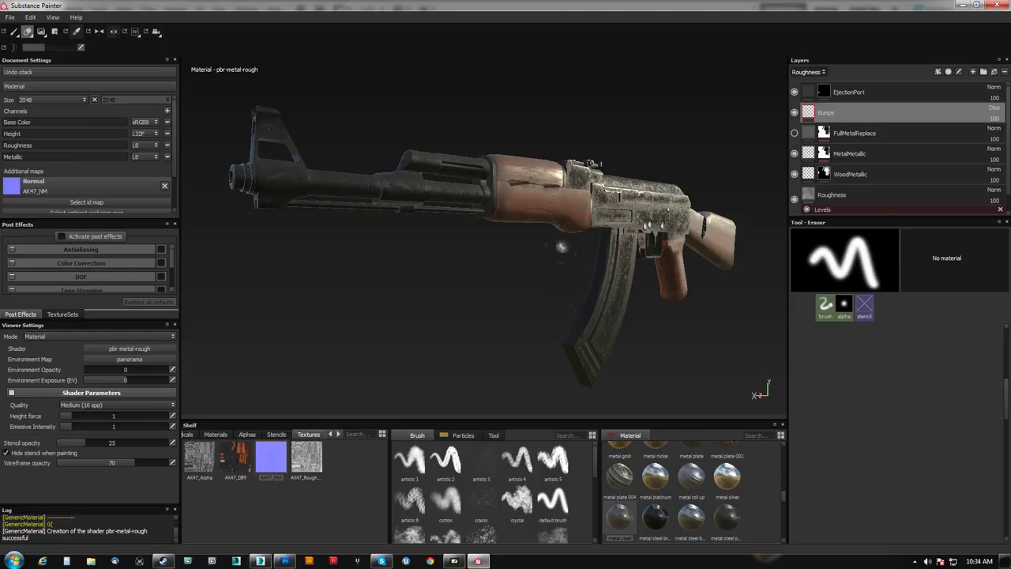
{"action": "left_click_drag", "start_coordinate": [639, 262], "coordinate": [427, 285], "text": "alt"}
{"action": "left_click_drag", "start_coordinate": [659, 223], "coordinate": [549, 224], "text": "alt"}
{"action": "left_click_drag", "start_coordinate": [735, 237], "coordinate": [705, 269], "text": "alt"}
{"action": "left_click_drag", "start_coordinate": [637, 274], "coordinate": [686, 280], "text": "alt"}
{"action": "left_click_drag", "start_coordinate": [573, 280], "coordinate": [274, 182], "text": "alt"}
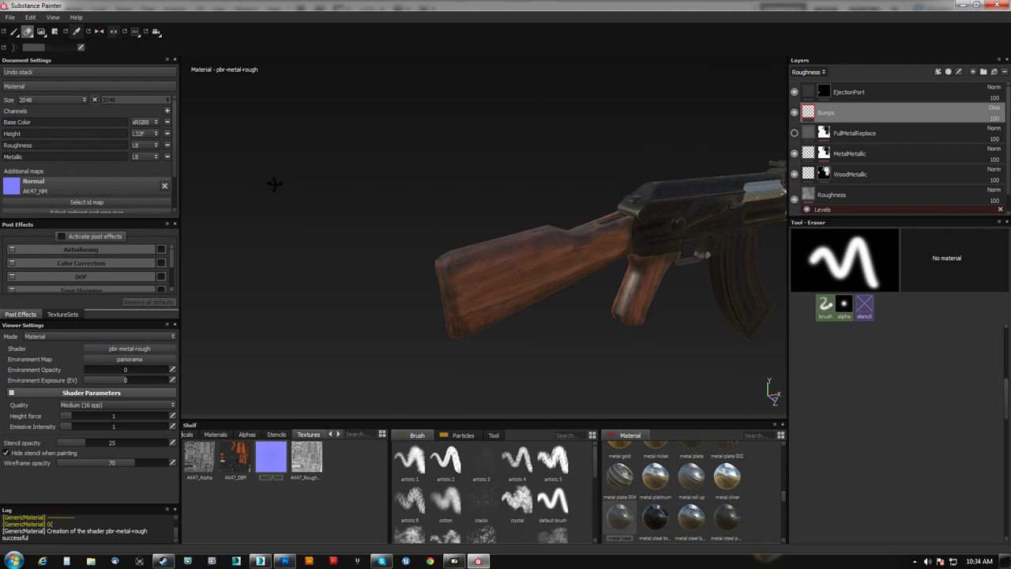
Examine the opposite side of the gun and reframe the full weapon from the front.
{"action": "left_click_drag", "start_coordinate": [671, 268], "coordinate": [1007, 275], "text": "alt"}
{"action": "mouse_move", "coordinate": [600, 241]}
{"action": "left_mouse_down", "text": "alt"}
{"action": "mouse_move", "coordinate": [452, 264]}
{"action": "mouse_move", "coordinate": [536, 211]}
{"action": "mouse_move", "coordinate": [517, 231]}
{"action": "left_mouse_up", "text": "alt"}
{"action": "mouse_move", "coordinate": [517, 231]}
{"action": "right_mouse_down", "text": "alt"}
{"action": "mouse_move", "coordinate": [528, 209]}
{"action": "mouse_move", "coordinate": [488, 201]}
{"action": "right_mouse_up", "text": "alt"}
{"action": "middle_click_drag", "start_coordinate": [488, 201], "coordinate": [426, 199], "text": "alt"}
{"action": "left_click_drag", "start_coordinate": [574, 214], "coordinate": [563, 207], "text": "alt"}
{"action": "left_click_drag", "start_coordinate": [367, 196], "coordinate": [459, 166], "text": "alt"}
{"action": "mouse_move", "coordinate": [459, 166]}
{"action": "right_mouse_down", "text": "alt"}
{"action": "mouse_move", "coordinate": [458, 369]}
{"action": "mouse_move", "coordinate": [466, 289]}
{"action": "right_mouse_up", "text": "alt"}
{"action": "middle_click_drag", "start_coordinate": [466, 289], "coordinate": [505, 280], "text": "alt"}
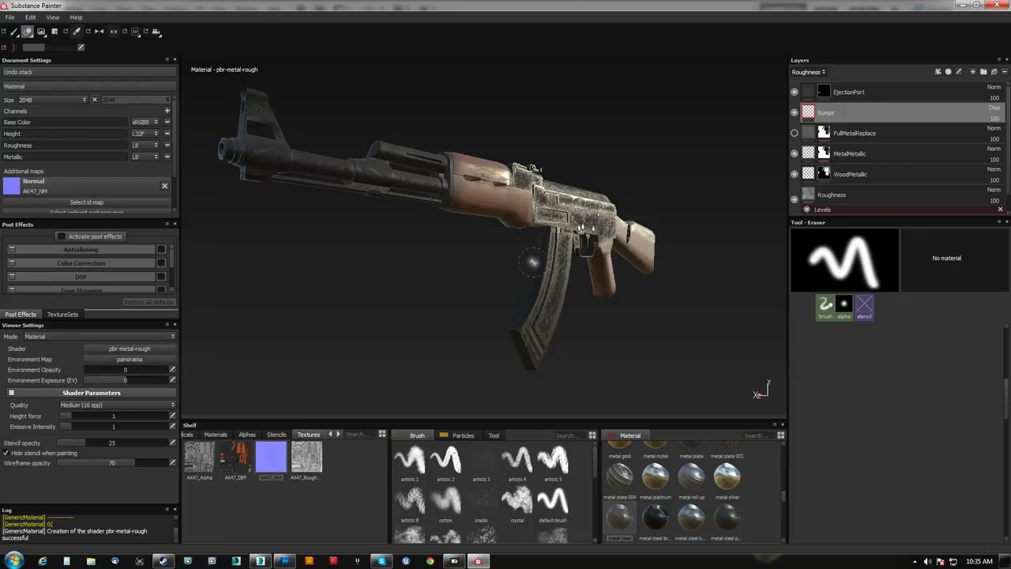
Set the environment map to urban_exploring_interior with an environment opacity of 100, and check the gun against it.
{"action": "left_click", "coordinate": [127, 360]}
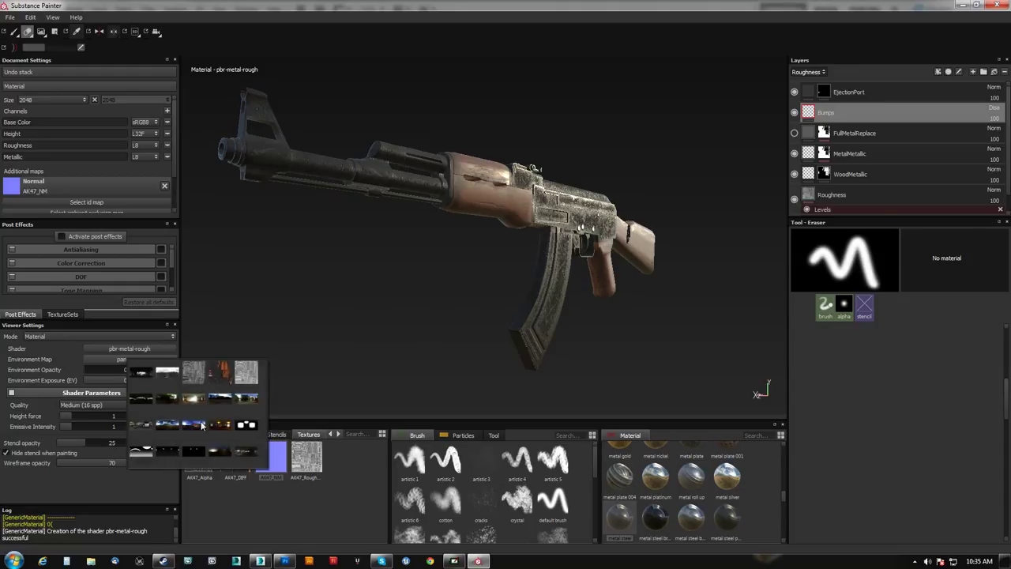
{"action": "left_click", "coordinate": [254, 450]}
{"action": "left_click_drag", "start_coordinate": [544, 271], "coordinate": [536, 251], "text": "alt"}
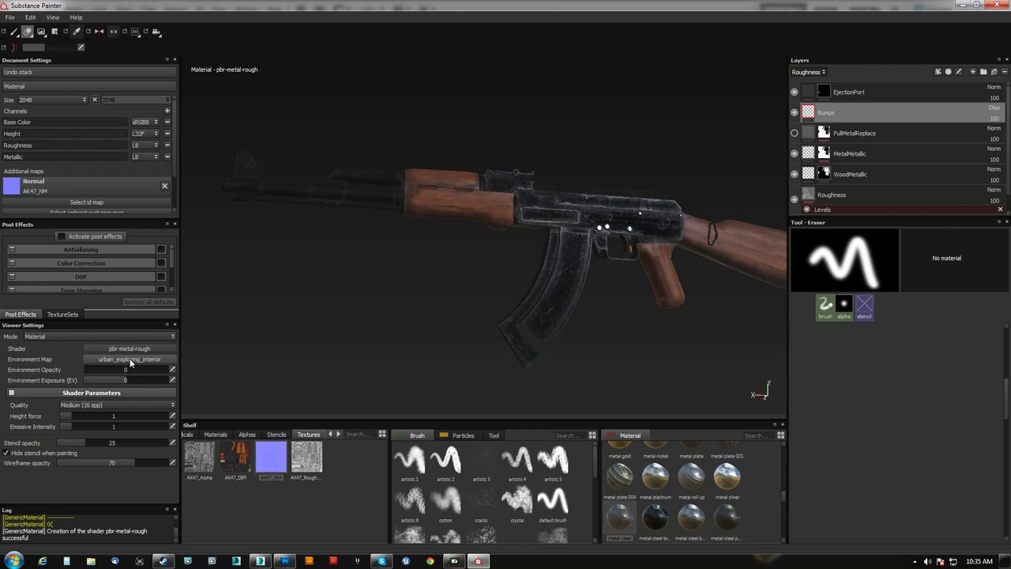
{"action": "left_click", "coordinate": [123, 370]}
{"action": "left_click_drag", "start_coordinate": [122, 372], "coordinate": [170, 371]}
{"action": "left_click_drag", "start_coordinate": [613, 263], "coordinate": [474, 331], "text": "alt"}
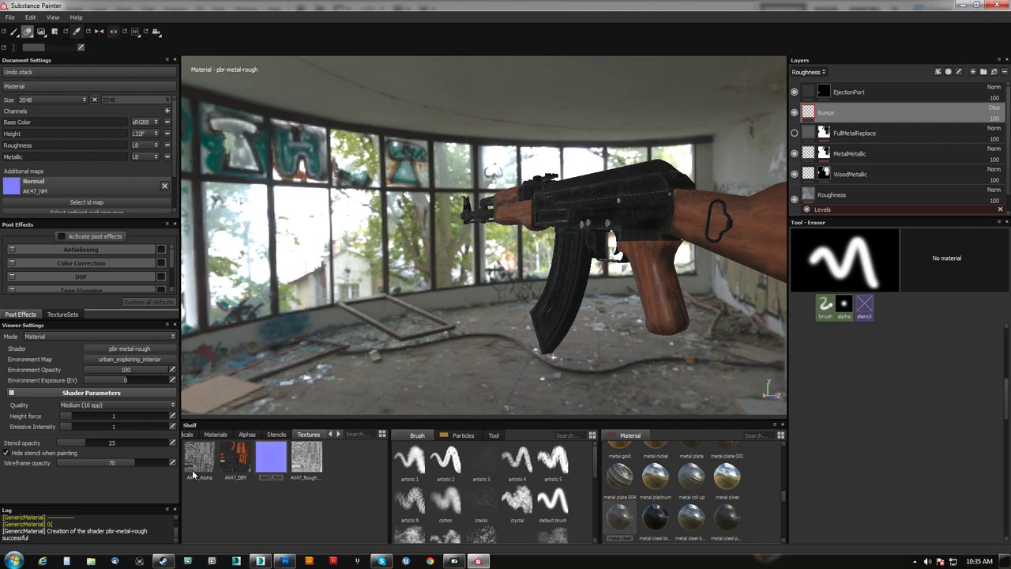
Try the studio 02 and studio_04 environment maps, viewing the gun from different angles.
{"action": "left_click", "coordinate": [128, 360]}
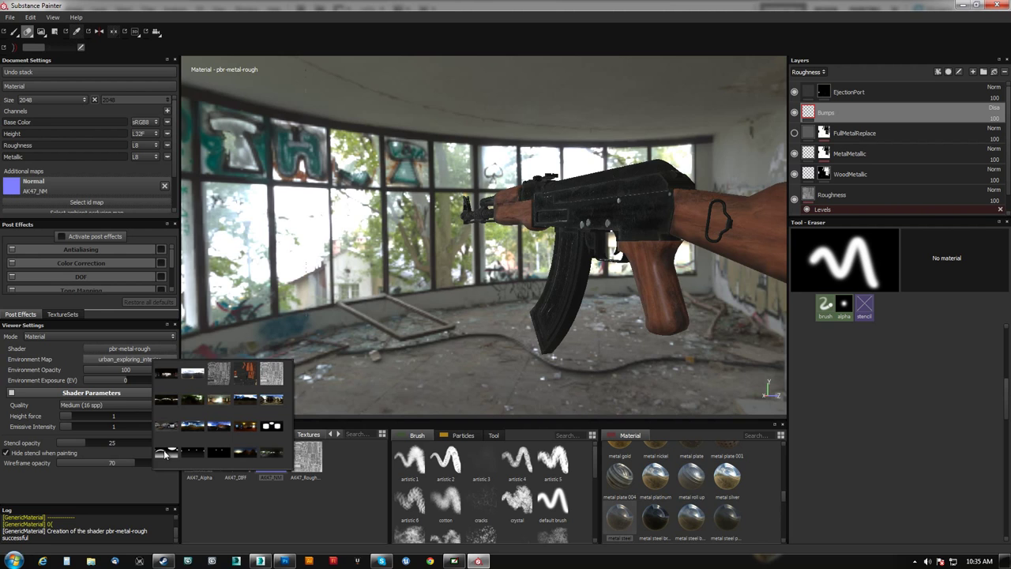
{"action": "left_click", "coordinate": [273, 427]}
{"action": "left_click_drag", "start_coordinate": [494, 260], "coordinate": [592, 264], "text": "alt"}
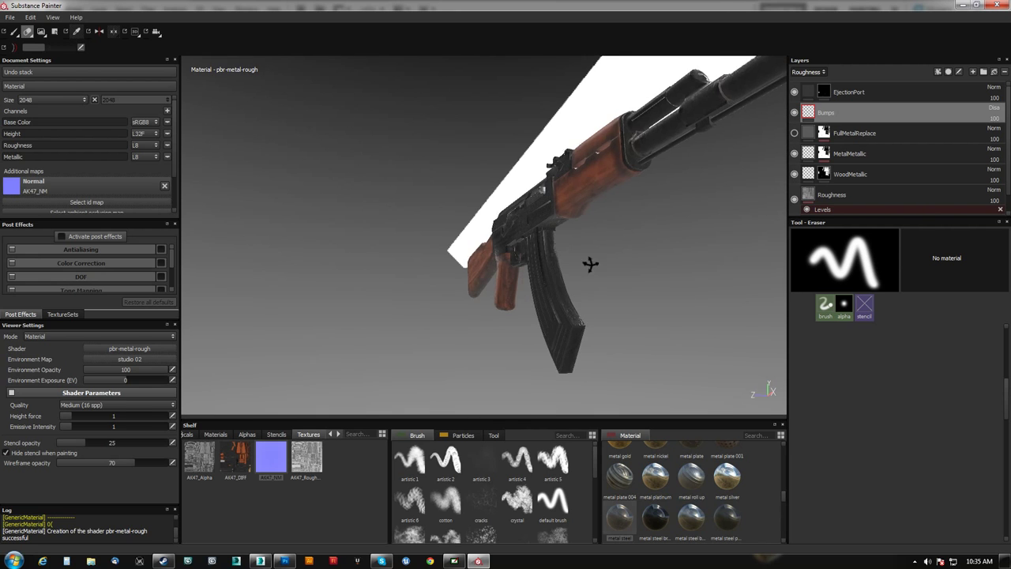
{"action": "left_click", "coordinate": [162, 360]}
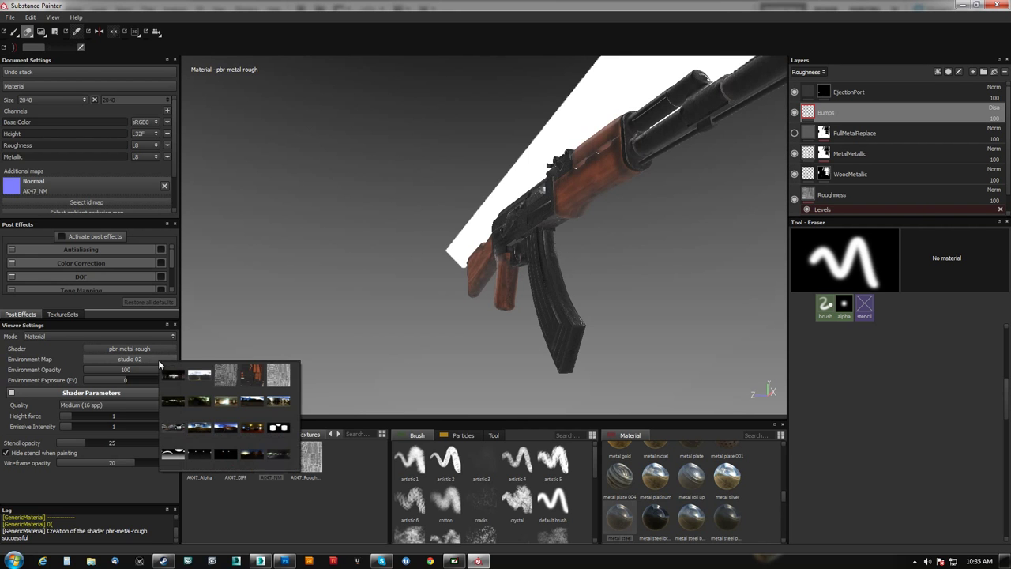
{"action": "left_click", "coordinate": [228, 458]}
{"action": "left_click_drag", "start_coordinate": [399, 343], "coordinate": [423, 366], "text": "alt"}
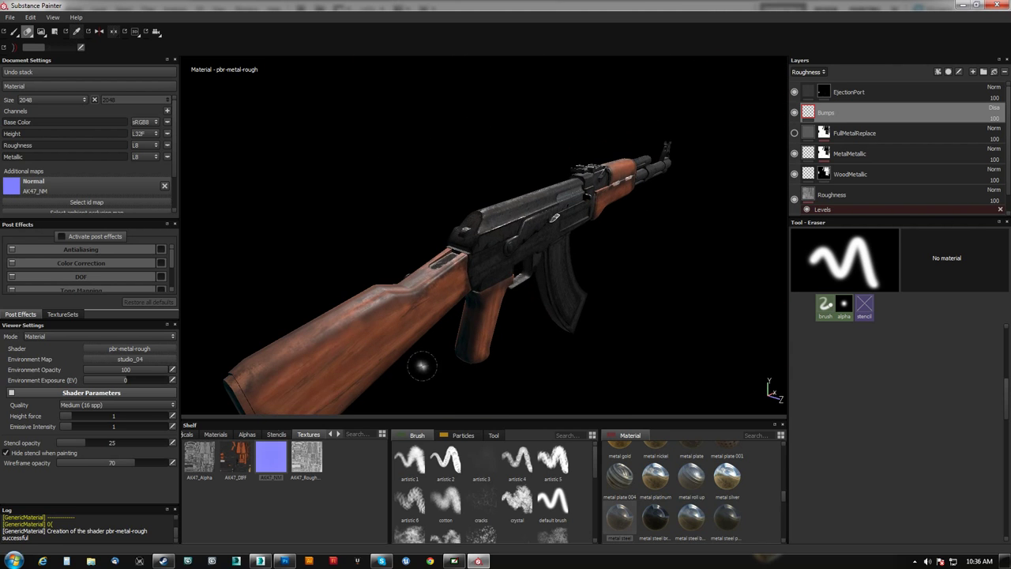
Try the terrace_near_the_granaries environment map and examine the receiver and stock under it.
{"action": "left_click", "coordinate": [150, 360]}
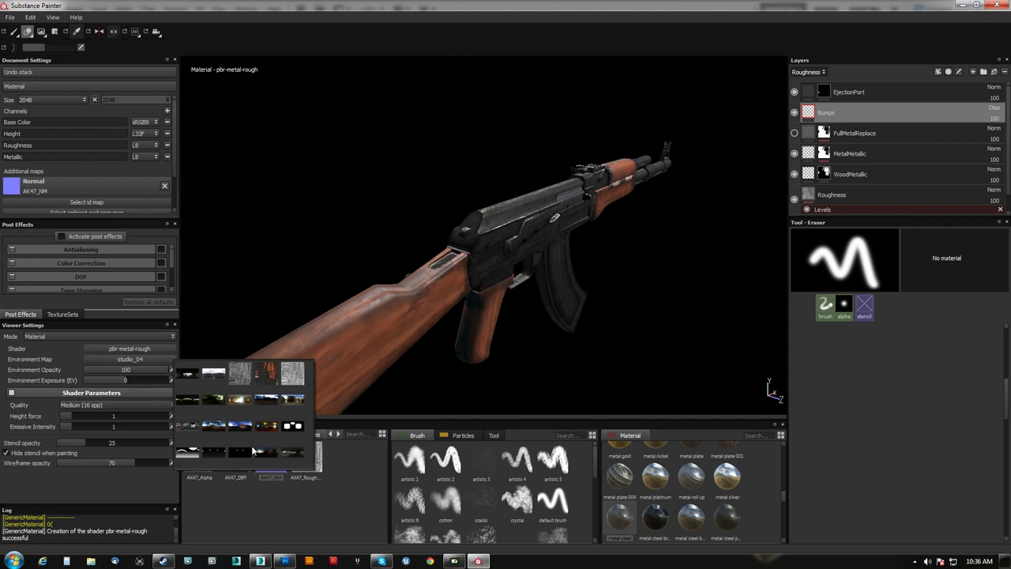
{"action": "left_click", "coordinate": [271, 449]}
{"action": "left_click_drag", "start_coordinate": [614, 309], "coordinate": [616, 286], "text": "alt"}
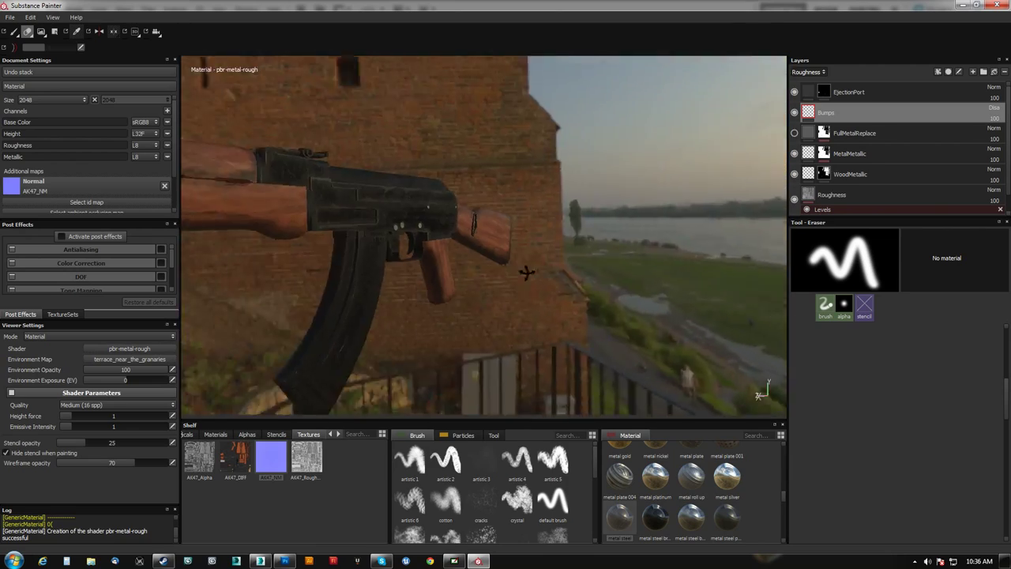
{"action": "left_click_drag", "start_coordinate": [463, 285], "coordinate": [454, 264], "text": "alt"}
Set the environment map to small_apartment and view both sides of the gun in it.
{"action": "left_click", "coordinate": [131, 359]}
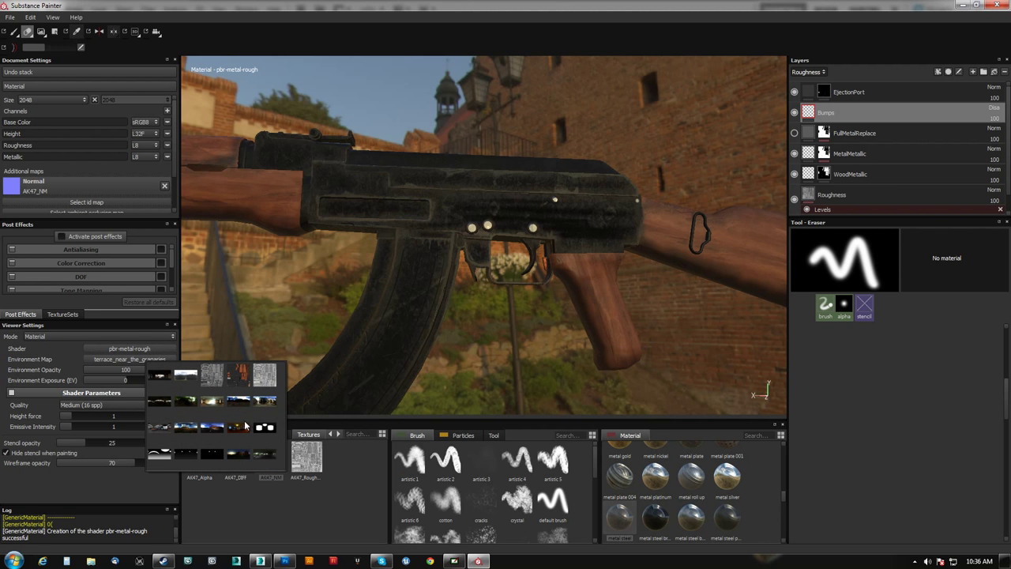
{"action": "left_click", "coordinate": [237, 428]}
{"action": "left_click_drag", "start_coordinate": [497, 300], "coordinate": [652, 340], "text": "alt"}
{"action": "mouse_move", "coordinate": [565, 289]}
{"action": "left_mouse_down", "text": "alt"}
{"action": "mouse_move", "coordinate": [501, 327]}
{"action": "mouse_move", "coordinate": [537, 309]}
{"action": "mouse_move", "coordinate": [510, 319]}
{"action": "mouse_move", "coordinate": [401, 294]}
{"action": "mouse_move", "coordinate": [673, 271]}
{"action": "mouse_move", "coordinate": [500, 345]}
{"action": "mouse_move", "coordinate": [524, 350]}
{"action": "mouse_move", "coordinate": [493, 352]}
{"action": "mouse_move", "coordinate": [406, 292]}
{"action": "mouse_move", "coordinate": [506, 296]}
{"action": "mouse_move", "coordinate": [386, 300]}
{"action": "mouse_move", "coordinate": [519, 361]}
{"action": "mouse_move", "coordinate": [515, 368]}
{"action": "mouse_move", "coordinate": [442, 316]}
{"action": "mouse_move", "coordinate": [375, 237]}
{"action": "mouse_move", "coordinate": [464, 343]}
{"action": "left_mouse_up", "text": "alt"}
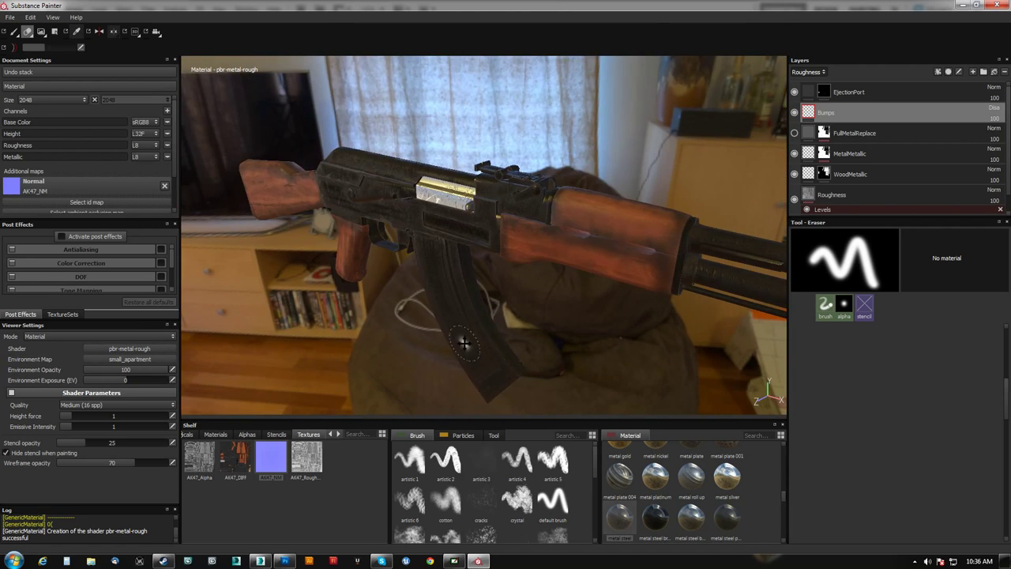
Examine the receiver, trigger area, magazine and ejection port at close range under the small_apartment lighting.
{"action": "left_click_drag", "start_coordinate": [401, 318], "coordinate": [524, 289], "text": "alt"}
{"action": "left_click_drag", "start_coordinate": [569, 321], "coordinate": [371, 291], "text": "alt"}
{"action": "scroll", "coordinate": [512, 326], "scroll_direction": "up", "scroll_amount": 4}
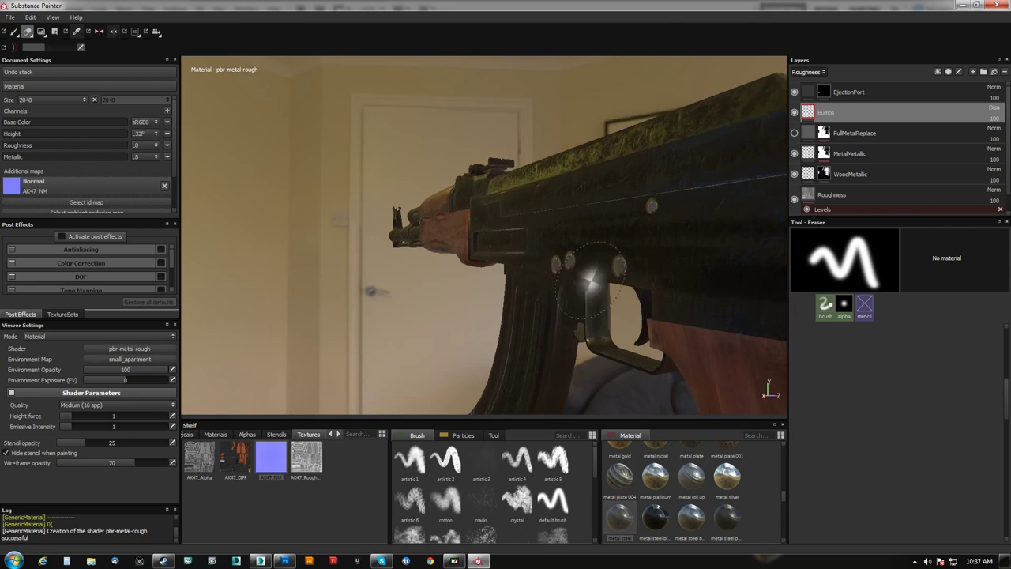
{"action": "middle_click_drag", "start_coordinate": [512, 326], "coordinate": [371, 304], "text": "alt"}
{"action": "mouse_move", "coordinate": [372, 304]}
{"action": "left_mouse_down", "text": "alt"}
{"action": "mouse_move", "coordinate": [642, 303]}
{"action": "mouse_move", "coordinate": [648, 257]}
{"action": "left_mouse_up", "text": "alt"}
{"action": "scroll", "coordinate": [535, 200], "scroll_direction": "down", "scroll_amount": 3}
{"action": "mouse_move", "coordinate": [535, 201]}
{"action": "right_mouse_down", "text": "alt"}
{"action": "mouse_move", "coordinate": [519, 321]}
{"action": "mouse_move", "coordinate": [523, 282]}
{"action": "right_mouse_up", "text": "alt"}
{"action": "mouse_move", "coordinate": [522, 280]}
{"action": "left_mouse_down", "text": "alt"}
{"action": "mouse_move", "coordinate": [488, 242]}
{"action": "mouse_move", "coordinate": [529, 305]}
{"action": "mouse_move", "coordinate": [501, 266]}
{"action": "mouse_move", "coordinate": [546, 278]}
{"action": "left_mouse_up", "text": "alt"}
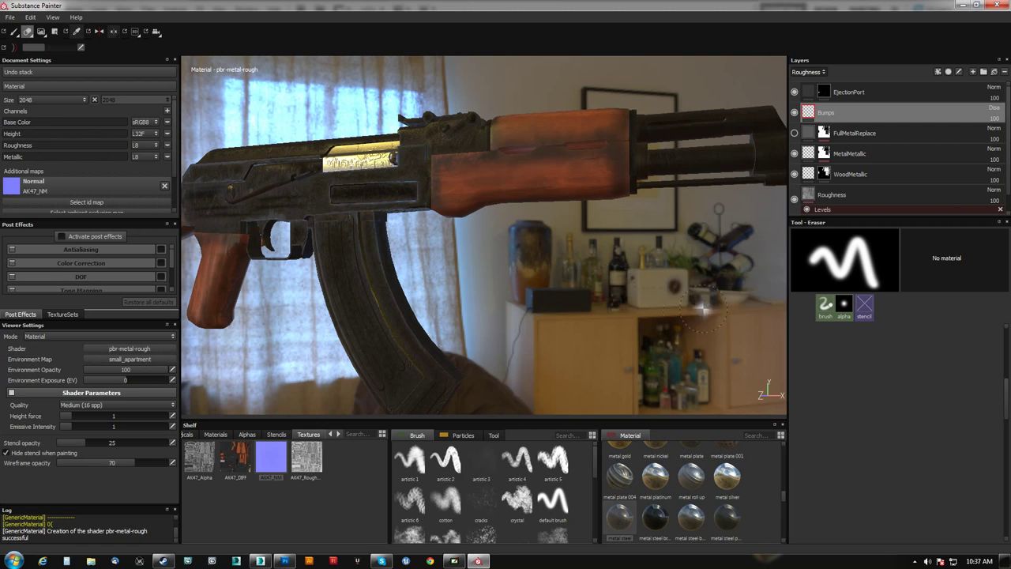
Orbit to view the wooden handguard from above against the apartment's floor and beanbag.
{"action": "mouse_move", "coordinate": [487, 325]}
{"action": "left_mouse_down", "text": "alt"}
{"action": "mouse_move", "coordinate": [452, 357]}
{"action": "mouse_move", "coordinate": [474, 324]}
{"action": "mouse_move", "coordinate": [521, 332]}
{"action": "mouse_move", "coordinate": [570, 304]}
{"action": "mouse_move", "coordinate": [599, 167]}
{"action": "mouse_move", "coordinate": [538, 149]}
{"action": "mouse_move", "coordinate": [402, 266]}
{"action": "mouse_move", "coordinate": [508, 299]}
{"action": "mouse_move", "coordinate": [530, 181]}
{"action": "mouse_move", "coordinate": [524, 226]}
{"action": "mouse_move", "coordinate": [402, 271]}
{"action": "mouse_move", "coordinate": [616, 224]}
{"action": "left_mouse_up", "text": "alt"}
{"action": "mouse_move", "coordinate": [521, 295]}
{"action": "left_mouse_down", "text": "alt"}
{"action": "mouse_move", "coordinate": [637, 224]}
{"action": "mouse_move", "coordinate": [545, 279]}
{"action": "mouse_move", "coordinate": [572, 230]}
{"action": "left_mouse_up", "text": "alt"}
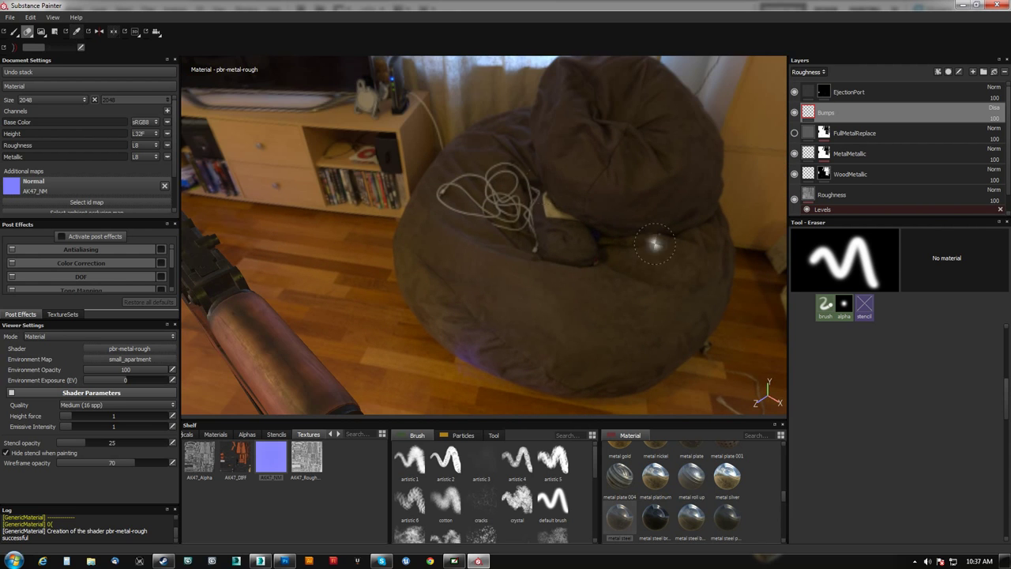
{"action": "left_click_drag", "start_coordinate": [560, 283], "coordinate": [585, 307], "text": "alt"}
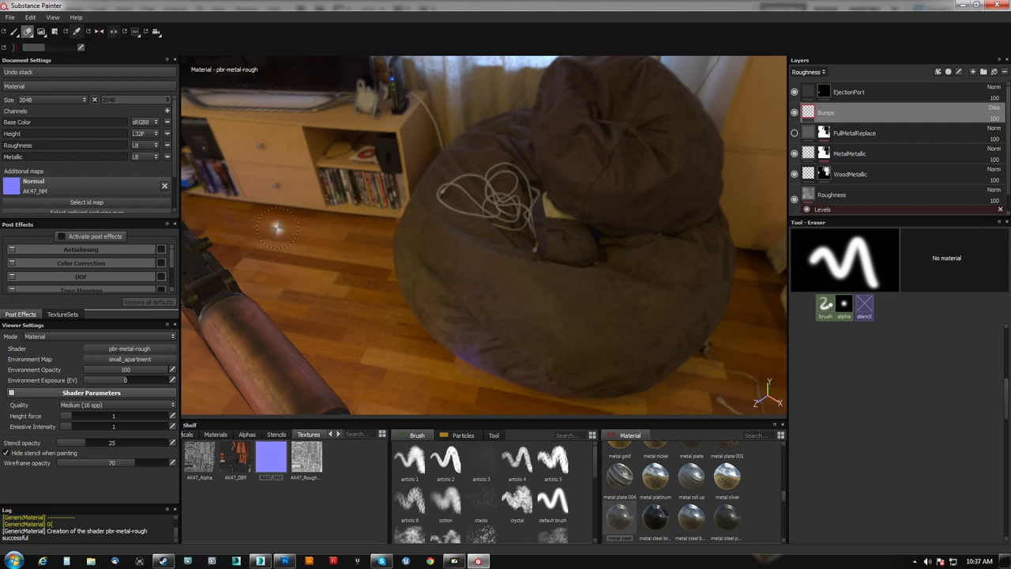
{"action": "left_click_drag", "start_coordinate": [603, 315], "coordinate": [527, 330], "text": "alt"}
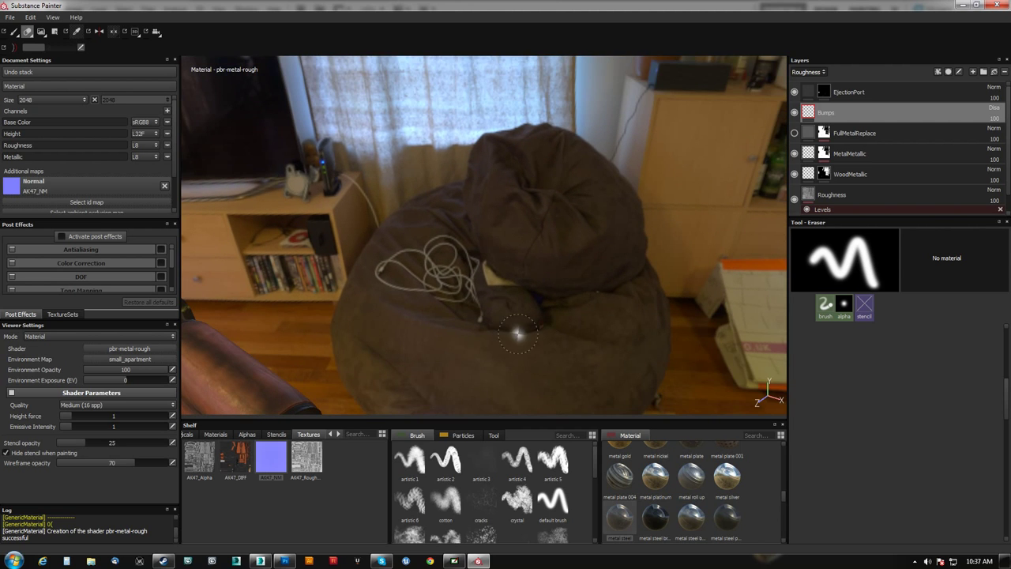
Look around the small_apartment environment, including the sofa, the framed pictures and the curtained window.
{"action": "mouse_move", "coordinate": [674, 329]}
{"action": "left_mouse_down", "text": "alt"}
{"action": "mouse_move", "coordinate": [598, 314]}
{"action": "mouse_move", "coordinate": [664, 305]}
{"action": "mouse_move", "coordinate": [598, 276]}
{"action": "mouse_move", "coordinate": [502, 319]}
{"action": "mouse_move", "coordinate": [467, 282]}
{"action": "left_mouse_up", "text": "alt"}
{"action": "mouse_move", "coordinate": [400, 217]}
{"action": "left_mouse_down", "text": "alt"}
{"action": "mouse_move", "coordinate": [479, 261]}
{"action": "mouse_move", "coordinate": [510, 229]}
{"action": "mouse_move", "coordinate": [496, 221]}
{"action": "left_mouse_up", "text": "alt"}
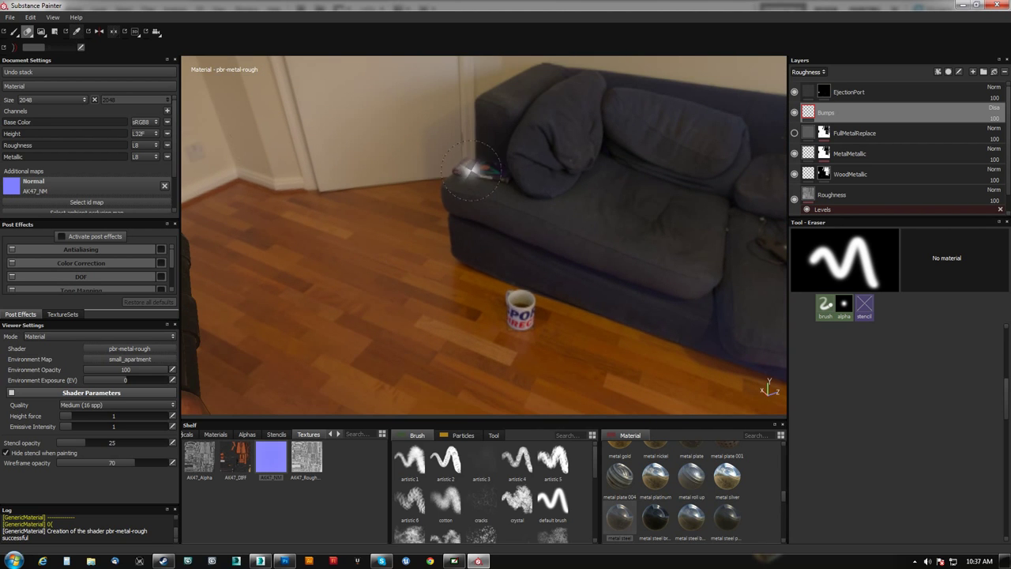
{"action": "left_click_drag", "start_coordinate": [542, 163], "coordinate": [344, 190], "text": "alt"}
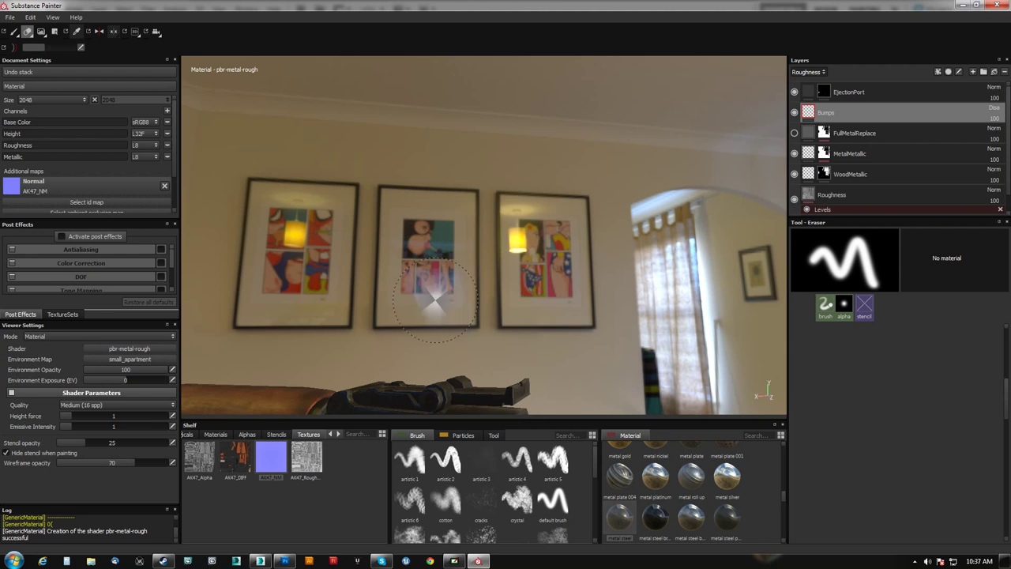
{"action": "left_click_drag", "start_coordinate": [598, 328], "coordinate": [583, 331], "text": "alt"}
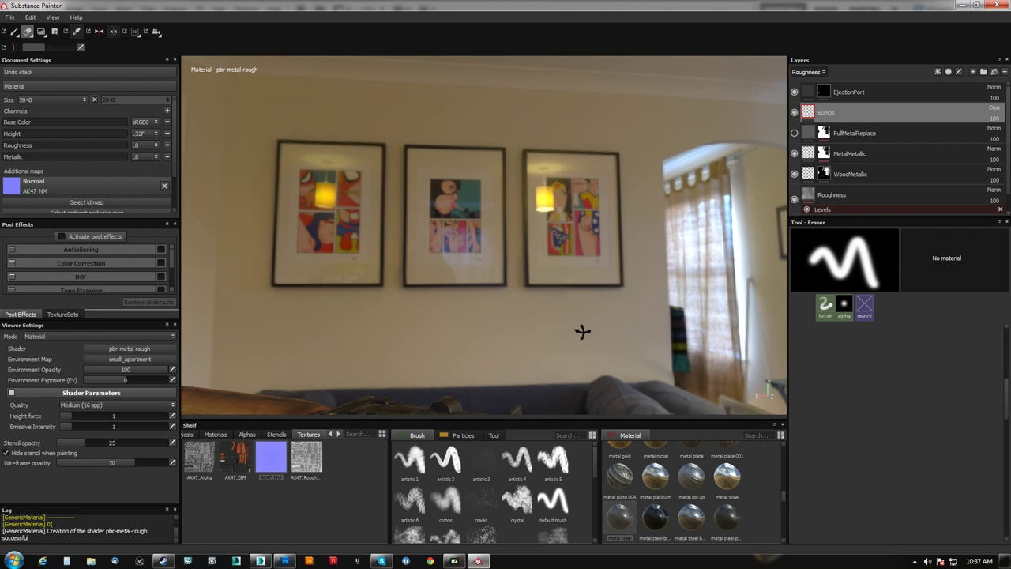
{"action": "mouse_move", "coordinate": [582, 332]}
{"action": "left_mouse_down", "text": "alt"}
{"action": "mouse_move", "coordinate": [514, 332]}
{"action": "mouse_move", "coordinate": [503, 320]}
{"action": "left_mouse_up", "text": "alt"}
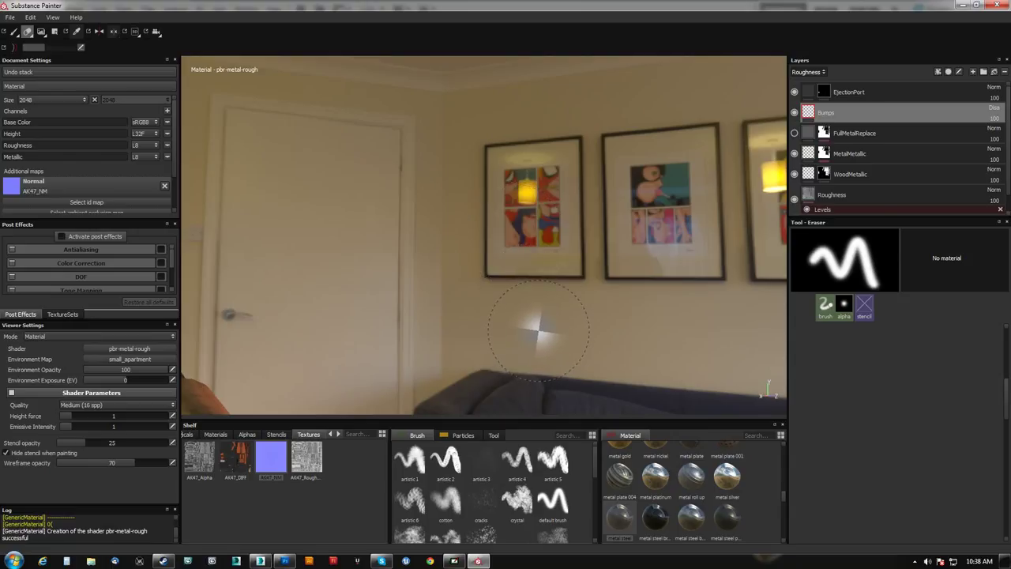
{"action": "left_click_drag", "start_coordinate": [537, 329], "coordinate": [604, 321], "text": "alt"}
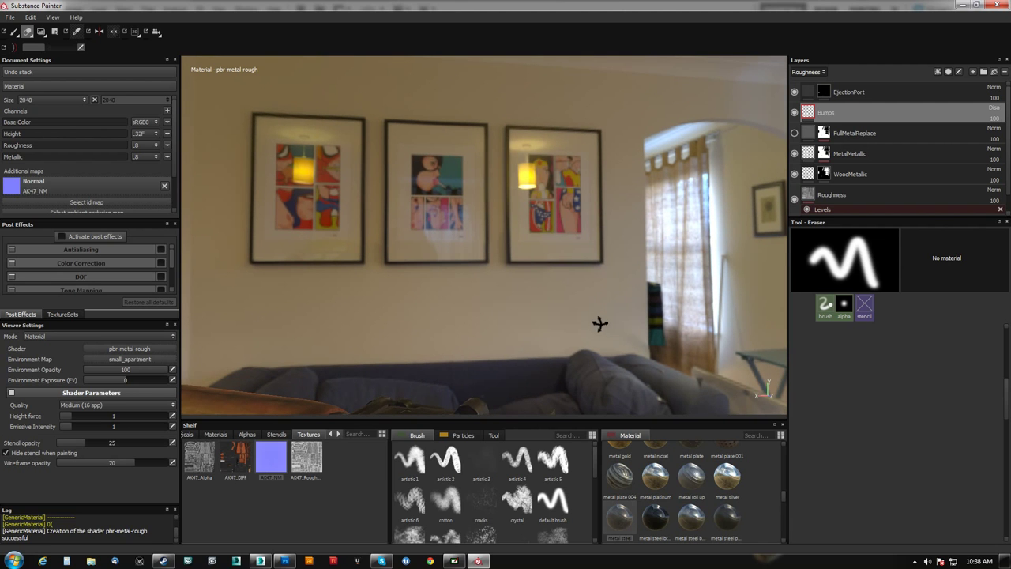
{"action": "mouse_move", "coordinate": [553, 194]}
{"action": "left_mouse_down", "text": "alt"}
{"action": "mouse_move", "coordinate": [570, 269]}
{"action": "mouse_move", "coordinate": [517, 255]}
{"action": "mouse_move", "coordinate": [582, 244]}
{"action": "mouse_move", "coordinate": [294, 261]}
{"action": "mouse_move", "coordinate": [412, 250]}
{"action": "left_mouse_up", "text": "alt"}
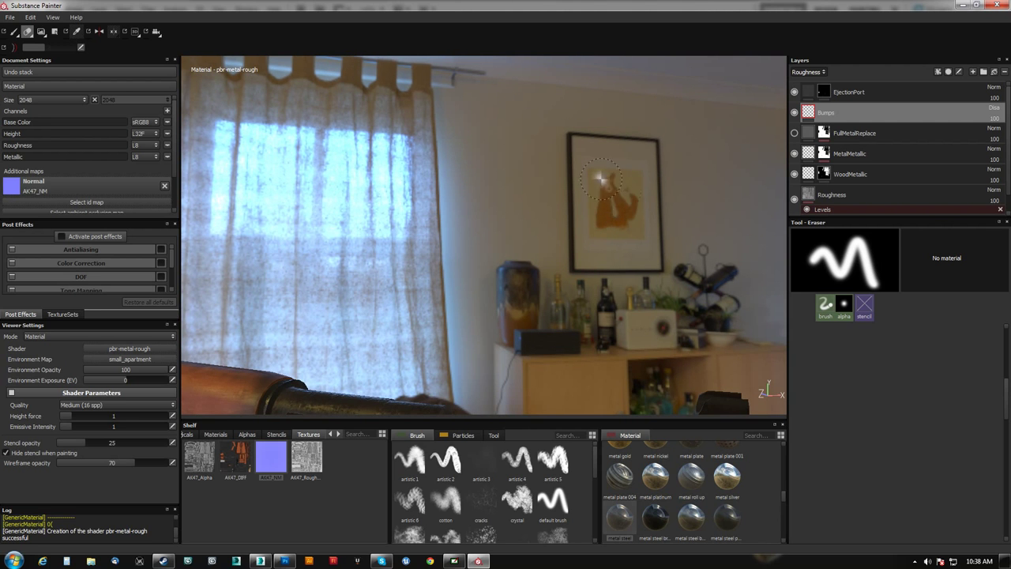
Examine the barrel, front sight and handguard from several angles under the small_apartment lighting.
{"action": "mouse_move", "coordinate": [611, 188]}
{"action": "left_mouse_down", "text": "alt"}
{"action": "mouse_move", "coordinate": [601, 195]}
{"action": "mouse_move", "coordinate": [627, 256]}
{"action": "mouse_move", "coordinate": [725, 276]}
{"action": "mouse_move", "coordinate": [443, 280]}
{"action": "mouse_move", "coordinate": [463, 294]}
{"action": "mouse_move", "coordinate": [465, 267]}
{"action": "mouse_move", "coordinate": [645, 243]}
{"action": "mouse_move", "coordinate": [510, 232]}
{"action": "mouse_move", "coordinate": [573, 231]}
{"action": "left_mouse_up", "text": "alt"}
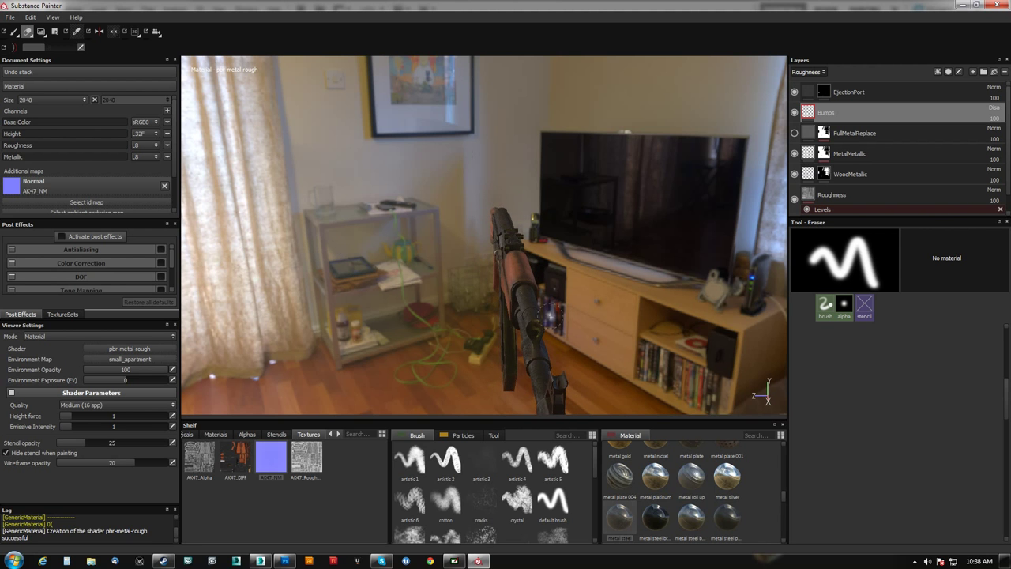
{"action": "left_click_drag", "start_coordinate": [530, 324], "coordinate": [373, 346], "text": "alt"}
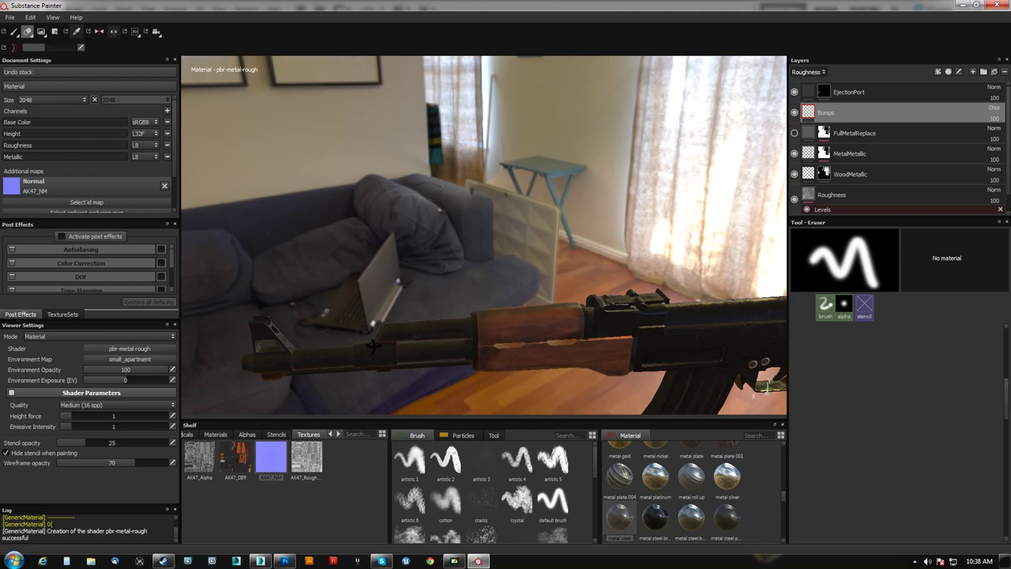
{"action": "left_click_drag", "start_coordinate": [528, 235], "coordinate": [644, 322], "text": "alt"}
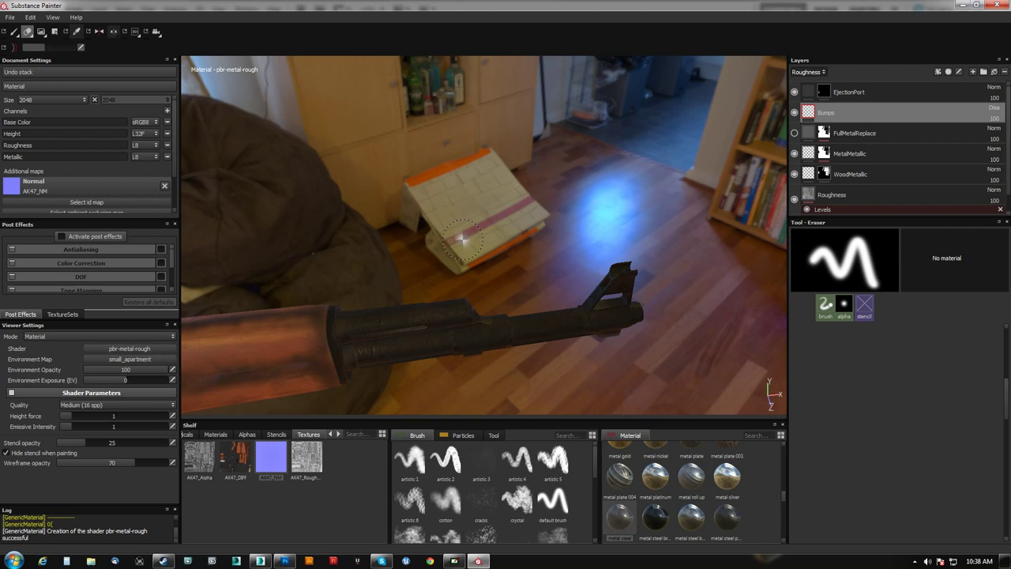
{"action": "left_click_drag", "start_coordinate": [462, 237], "coordinate": [452, 265], "text": "alt"}
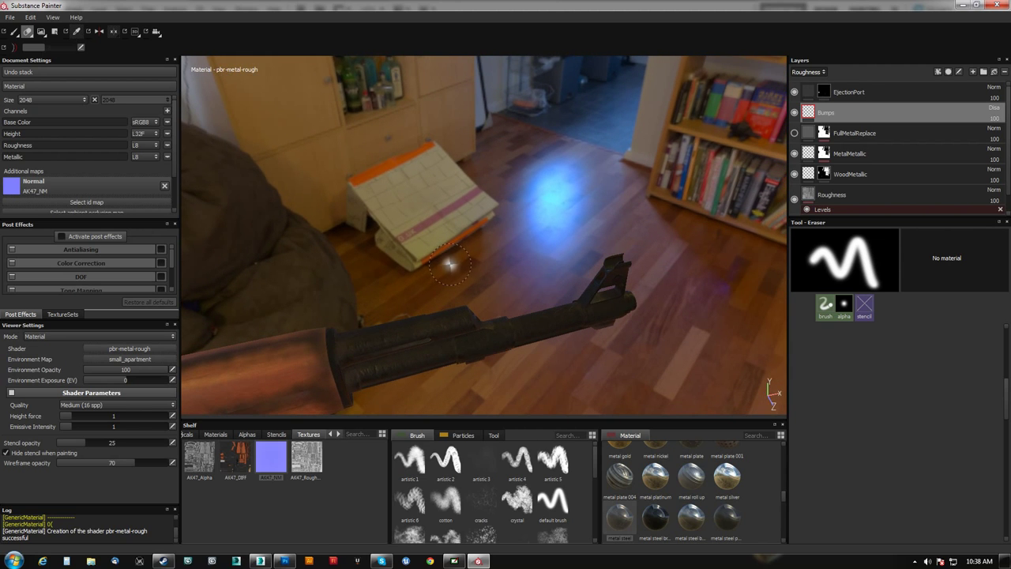
{"action": "mouse_move", "coordinate": [435, 245]}
{"action": "left_mouse_down", "text": "alt"}
{"action": "mouse_move", "coordinate": [387, 207]}
{"action": "mouse_move", "coordinate": [380, 237]}
{"action": "mouse_move", "coordinate": [441, 235]}
{"action": "left_mouse_up", "text": "alt"}
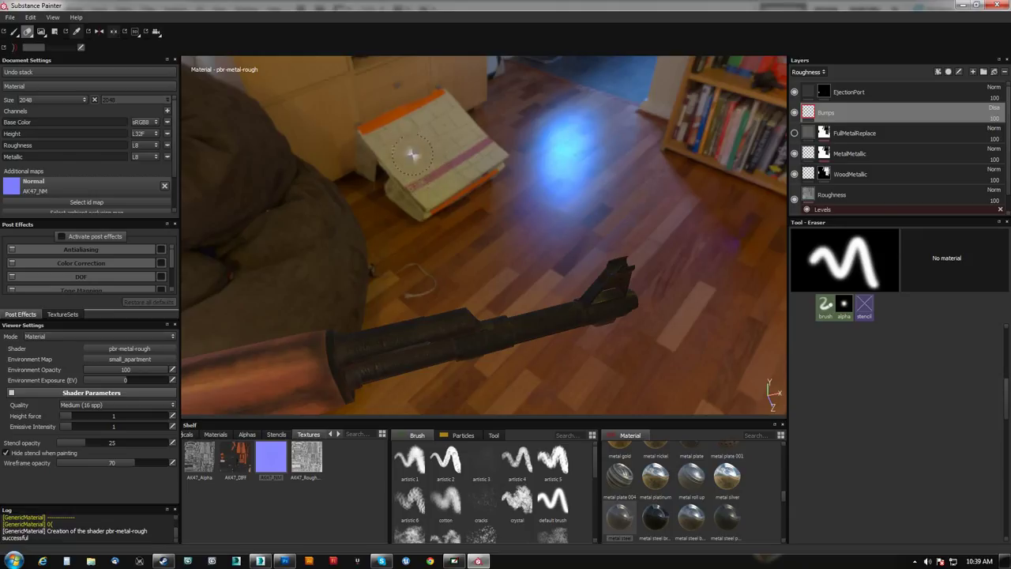
{"action": "left_click_drag", "start_coordinate": [435, 218], "coordinate": [445, 162], "text": "alt"}
{"action": "left_click_drag", "start_coordinate": [484, 132], "coordinate": [554, 249], "text": "alt"}
{"action": "mouse_move", "coordinate": [555, 250]}
{"action": "right_mouse_down", "text": "shift"}
{"action": "mouse_move", "coordinate": [493, 245]}
{"action": "mouse_move", "coordinate": [551, 245]}
{"action": "mouse_move", "coordinate": [534, 241]}
{"action": "mouse_move", "coordinate": [544, 240]}
{"action": "right_mouse_up", "text": "shift"}
{"action": "left_click_drag", "start_coordinate": [534, 237], "coordinate": [537, 266], "text": "alt"}
{"action": "right_click_drag", "start_coordinate": [538, 266], "coordinate": [615, 267], "text": "shift"}
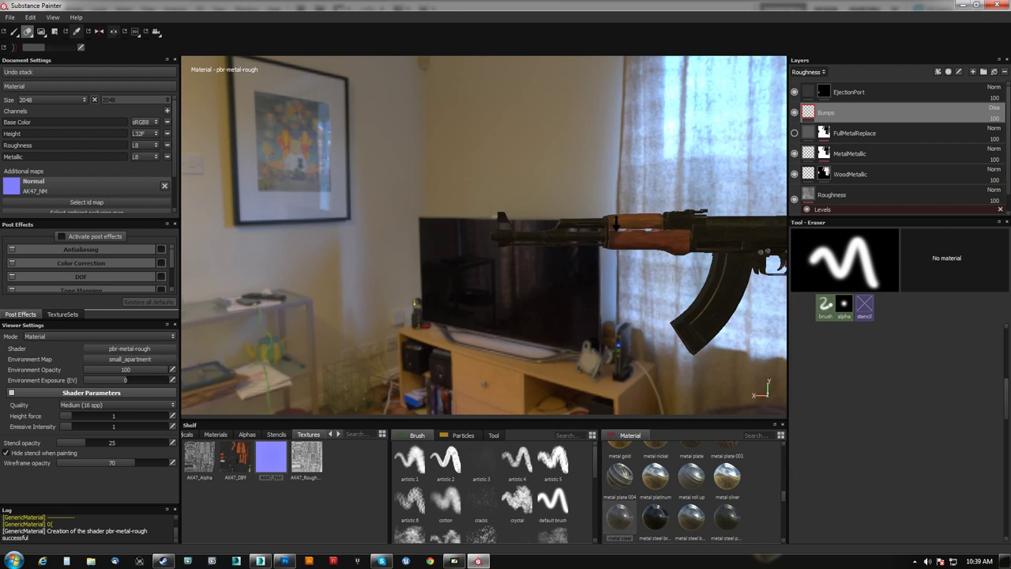
Set the environment map to road_in_tenerife_mountain and view the gun from both sides and along the barrel.
{"action": "left_click", "coordinate": [160, 359]}
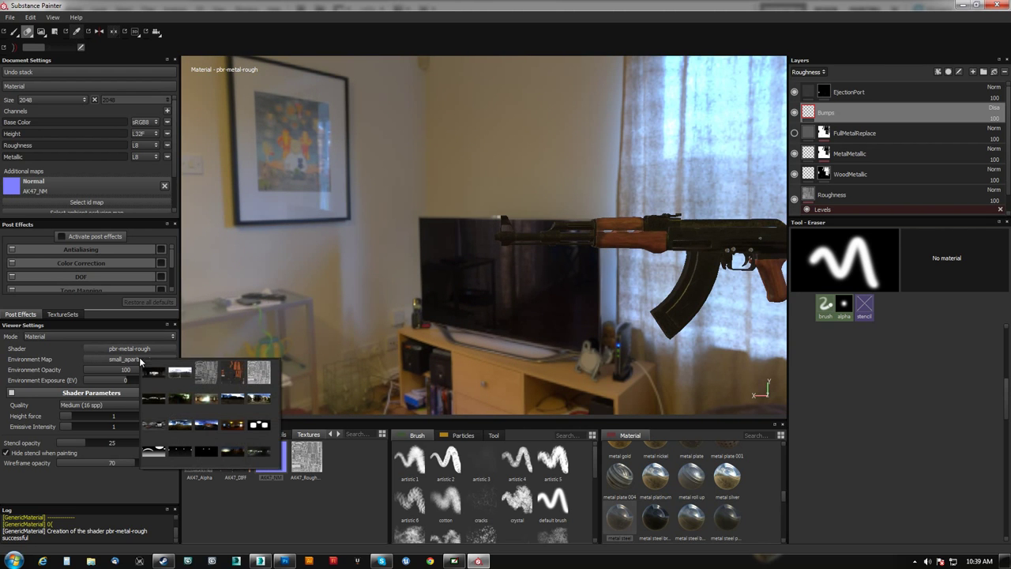
{"action": "left_click", "coordinate": [207, 426]}
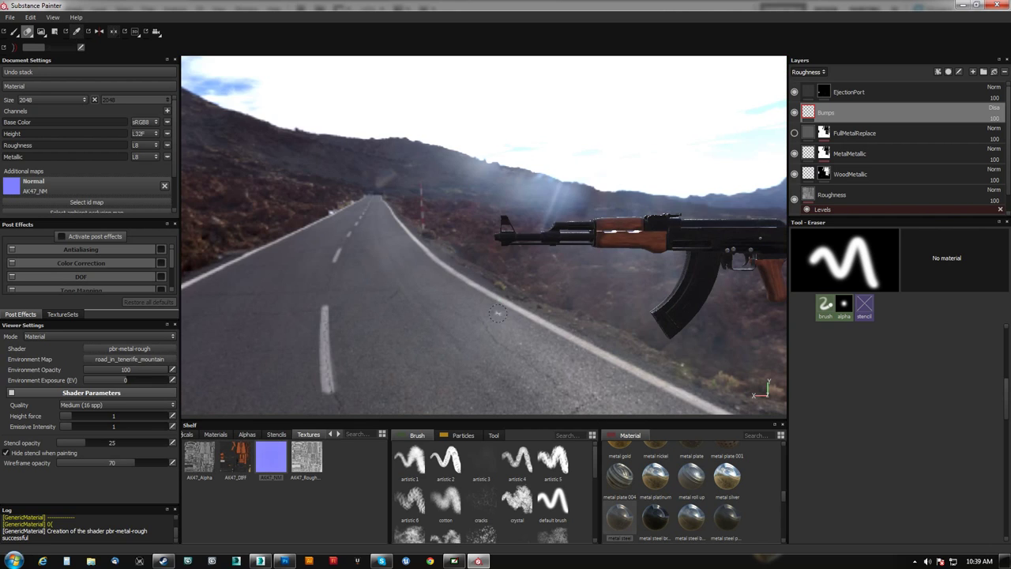
{"action": "left_click_drag", "start_coordinate": [396, 239], "coordinate": [601, 239], "text": "alt"}
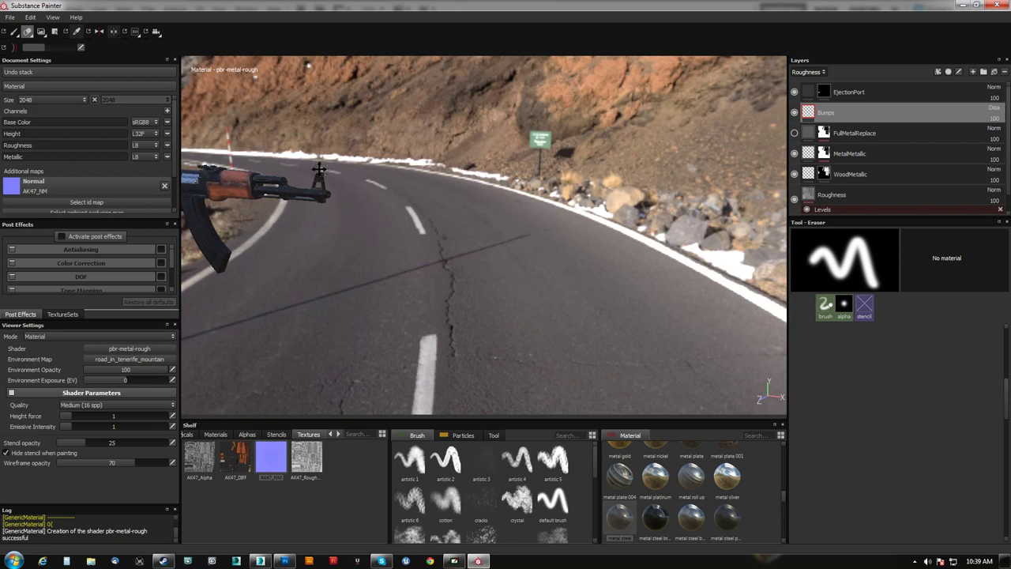
{"action": "left_click_drag", "start_coordinate": [308, 65], "coordinate": [380, 151], "text": "alt"}
{"action": "mouse_move", "coordinate": [411, 189]}
{"action": "left_mouse_down", "text": "alt"}
{"action": "mouse_move", "coordinate": [420, 190]}
{"action": "mouse_move", "coordinate": [405, 187]}
{"action": "left_mouse_up", "text": "alt"}
{"action": "mouse_move", "coordinate": [437, 248]}
{"action": "left_mouse_down", "text": "alt"}
{"action": "mouse_move", "coordinate": [303, 260]}
{"action": "mouse_move", "coordinate": [157, 247]}
{"action": "mouse_move", "coordinate": [672, 245]}
{"action": "mouse_move", "coordinate": [639, 250]}
{"action": "mouse_move", "coordinate": [627, 169]}
{"action": "mouse_move", "coordinate": [648, 217]}
{"action": "mouse_move", "coordinate": [433, 254]}
{"action": "left_mouse_up", "text": "alt"}
{"action": "left_click_drag", "start_coordinate": [670, 93], "coordinate": [688, 247], "text": "alt"}
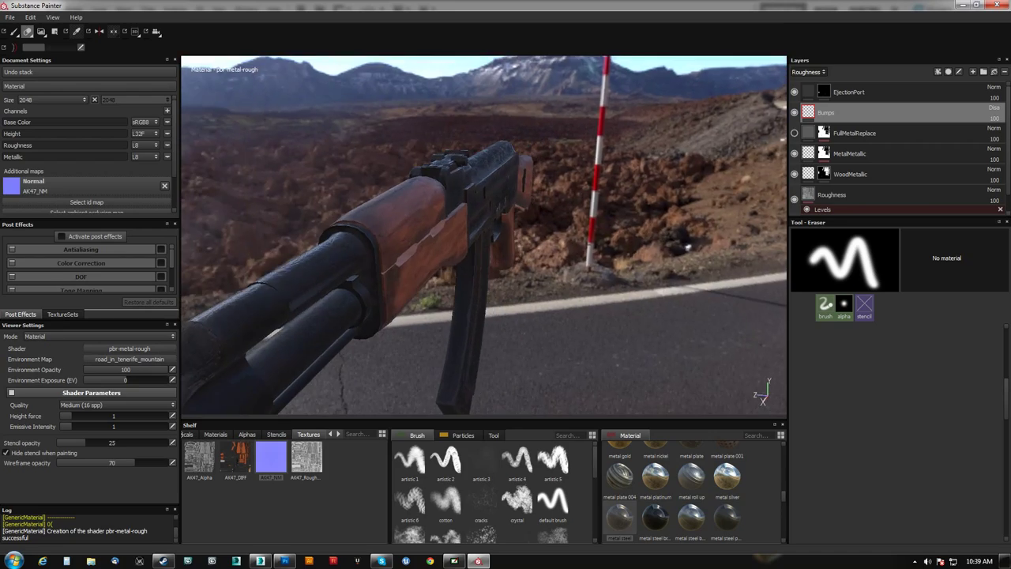
Examine the receiver's rivets and scratched metal surface at close range under the mountain road lighting.
{"action": "left_click_drag", "start_coordinate": [558, 186], "coordinate": [455, 174], "text": "alt"}
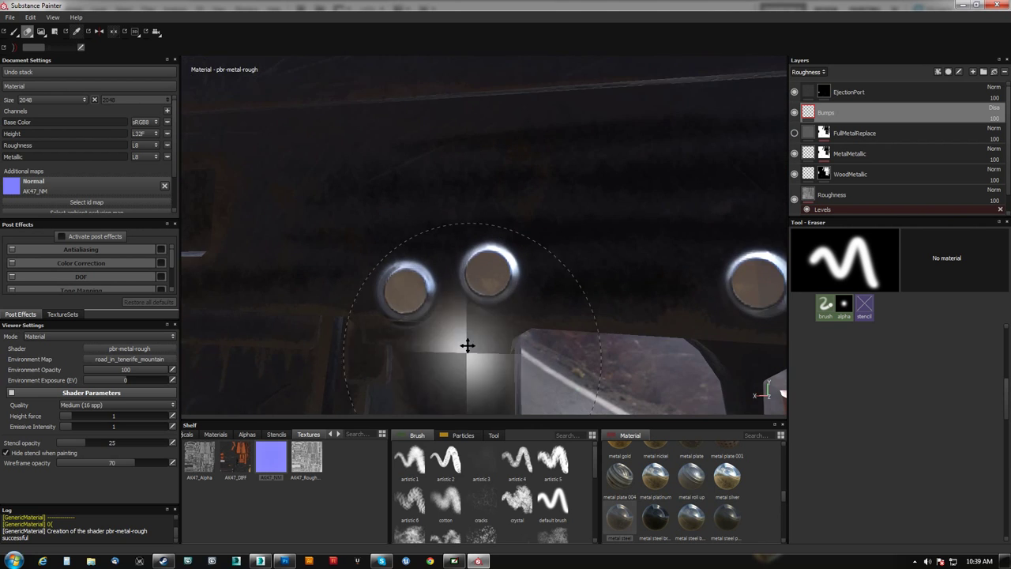
{"action": "left_click_drag", "start_coordinate": [455, 276], "coordinate": [445, 251], "text": "alt"}
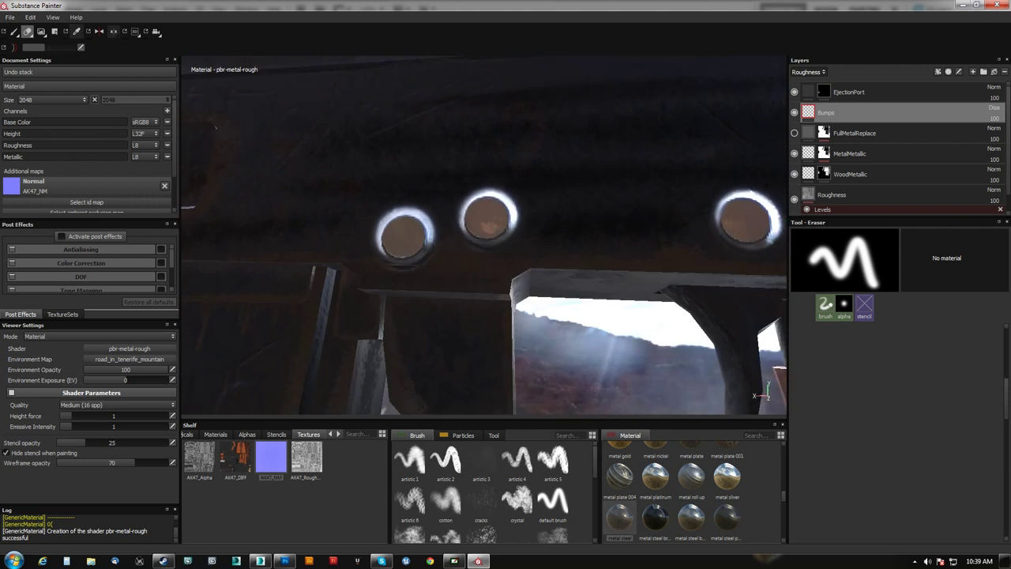
{"action": "right_click_drag", "start_coordinate": [445, 251], "coordinate": [488, 265], "text": "alt"}
{"action": "left_click_drag", "start_coordinate": [488, 265], "coordinate": [406, 269], "text": "alt"}
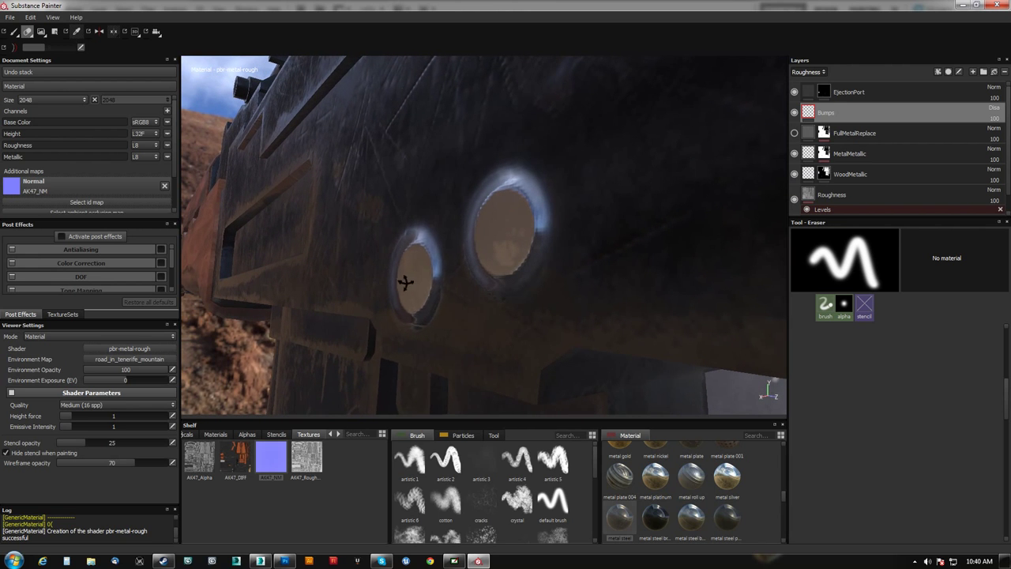
{"action": "left_click_drag", "start_coordinate": [467, 254], "coordinate": [411, 210], "text": "alt"}
{"action": "left_click_drag", "start_coordinate": [320, 268], "coordinate": [361, 229], "text": "alt"}
Raise the environment exposure, set the environment opacity to 0, and view the brightly lit gun from both sides.
{"action": "left_click_drag", "start_coordinate": [124, 380], "coordinate": [152, 380]}
{"action": "left_click_drag", "start_coordinate": [557, 237], "coordinate": [273, 276], "text": "alt"}
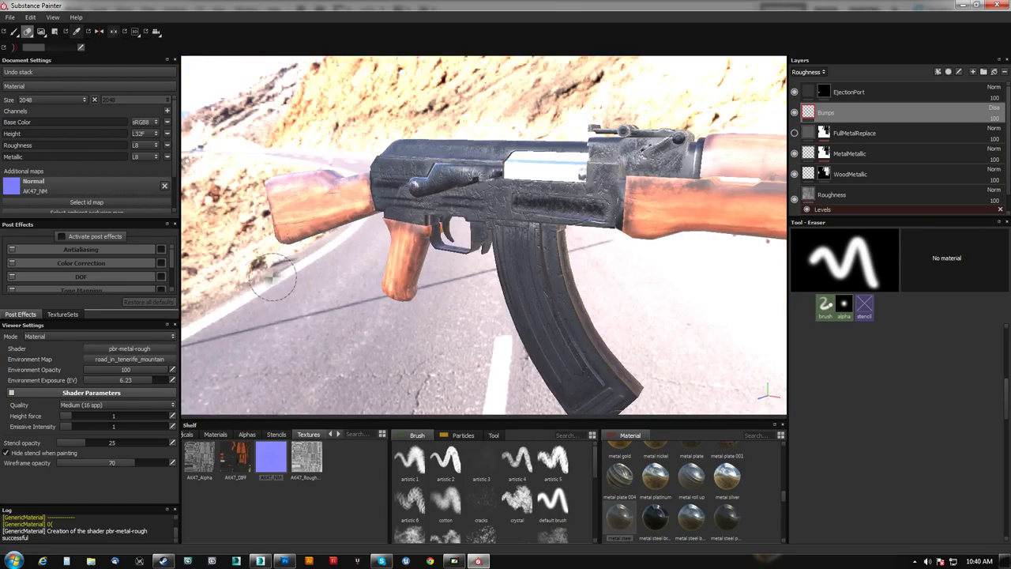
{"action": "left_click_drag", "start_coordinate": [150, 380], "coordinate": [36, 352]}
{"action": "left_click_drag", "start_coordinate": [237, 312], "coordinate": [743, 246], "text": "alt"}
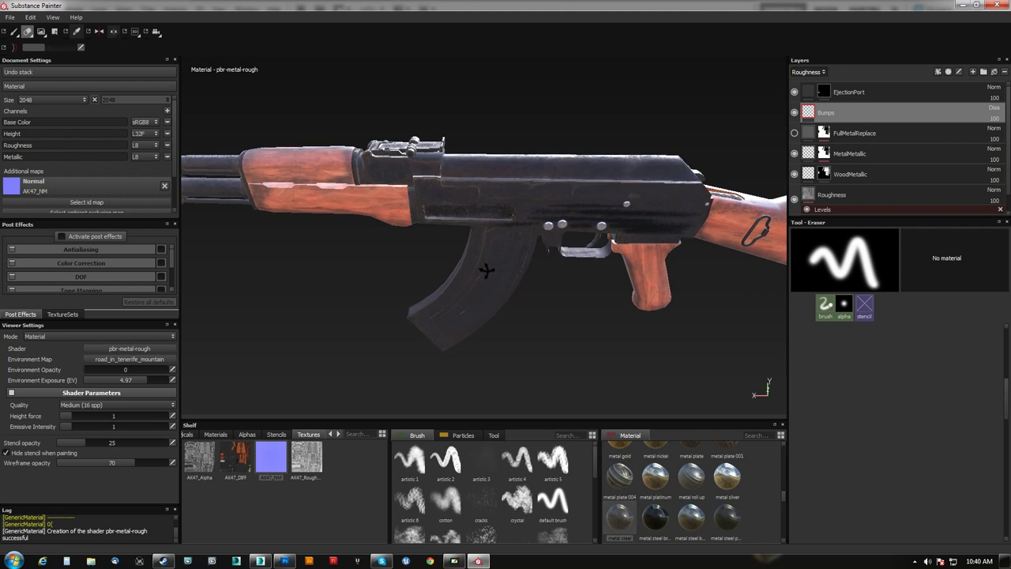
{"action": "left_click_drag", "start_coordinate": [475, 204], "coordinate": [348, 241], "text": "alt"}
Set the environment exposure to 1 and view the gun from several angles under it.
{"action": "left_click_drag", "start_coordinate": [118, 381], "coordinate": [113, 383]}
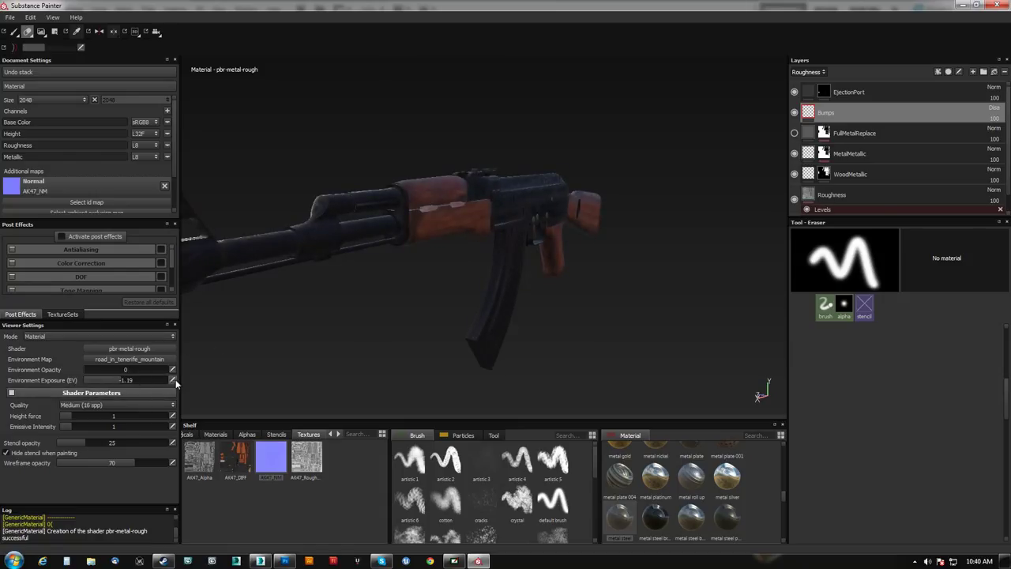
{"action": "type", "text": "1"}
{"action": "key", "text": "Return"}
{"action": "left_click_drag", "start_coordinate": [435, 339], "coordinate": [316, 293], "text": "alt"}
{"action": "mouse_move", "coordinate": [603, 310]}
{"action": "left_mouse_down", "text": "alt"}
{"action": "mouse_move", "coordinate": [539, 319]}
{"action": "mouse_move", "coordinate": [379, 302]}
{"action": "mouse_move", "coordinate": [608, 305]}
{"action": "left_mouse_up", "text": "alt"}
{"action": "left_click_drag", "start_coordinate": [344, 350], "coordinate": [501, 339], "text": "alt"}
{"action": "right_click_drag", "start_coordinate": [501, 339], "coordinate": [504, 309], "text": "alt"}
{"action": "left_click_drag", "start_coordinate": [503, 309], "coordinate": [481, 269], "text": "alt"}
Switch to 3ds Max and select the red shell-eject bone on the side of the AK-47's receiver.
{"action": "left_click", "coordinate": [261, 561]}
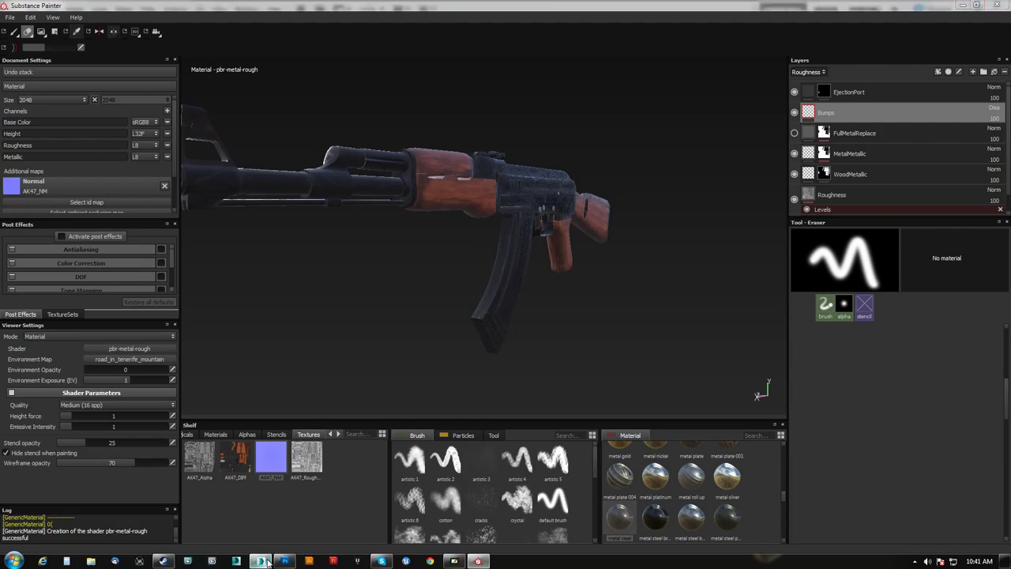
{"action": "mouse_move", "coordinate": [332, 371]}
{"action": "middle_mouse_down", "text": "alt"}
{"action": "mouse_move", "coordinate": [647, 318]}
{"action": "mouse_move", "coordinate": [418, 295]}
{"action": "mouse_move", "coordinate": [546, 337]}
{"action": "mouse_move", "coordinate": [680, 316]}
{"action": "middle_mouse_up", "text": "alt"}
{"action": "left_click", "coordinate": [477, 256]}
{"action": "scroll", "coordinate": [478, 273], "scroll_direction": "up", "scroll_amount": 3}
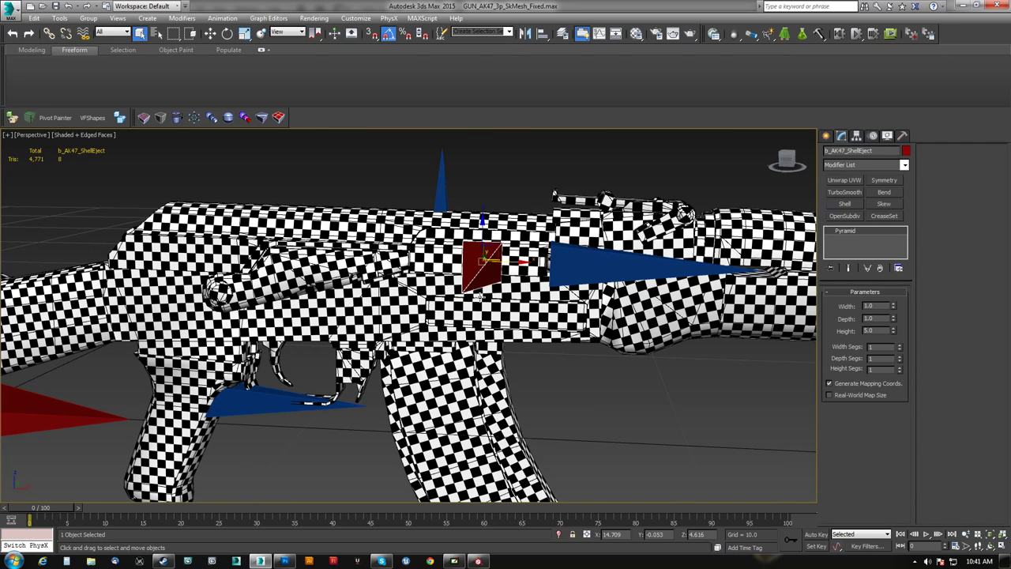
{"action": "left_click", "coordinate": [472, 265]}
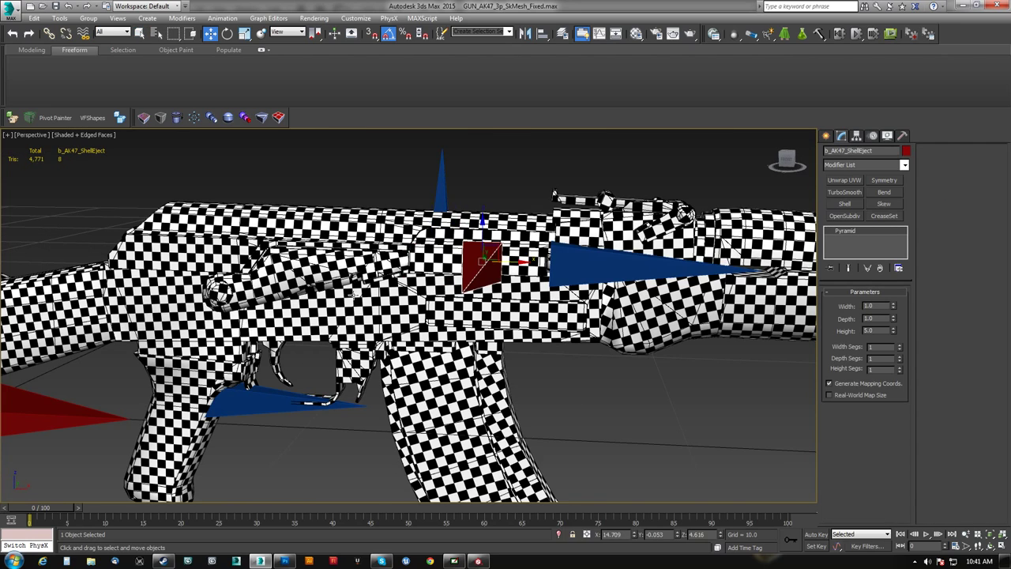
Inspect the Editable Poly and Skin levels of the SK_AK47 mesh, ending with nothing selected.
{"action": "left_click", "coordinate": [850, 240]}
{"action": "left_click", "coordinate": [851, 231]}
{"action": "left_click", "coordinate": [851, 239]}
{"action": "left_click", "coordinate": [852, 230]}
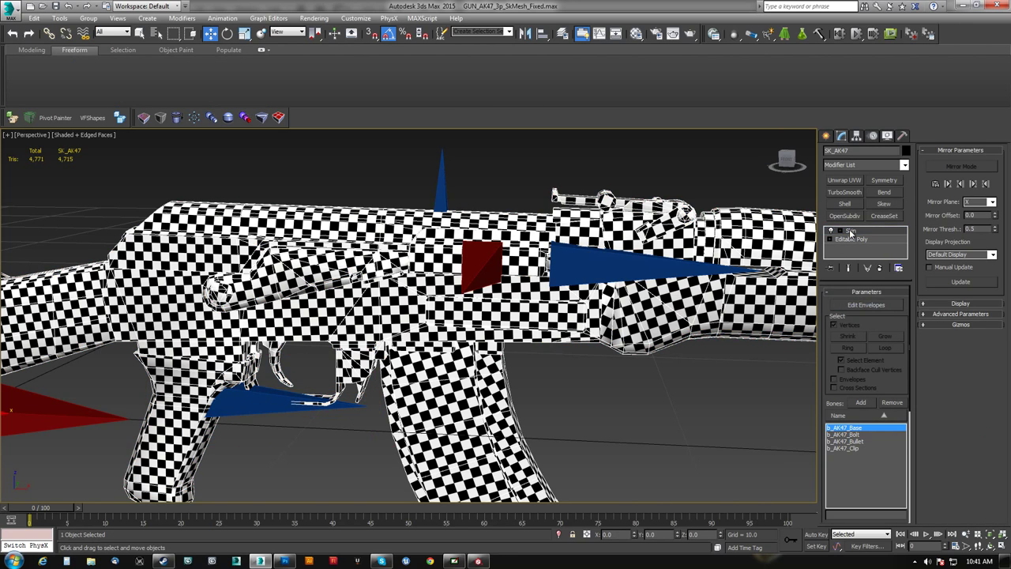
{"action": "left_click", "coordinate": [641, 392]}
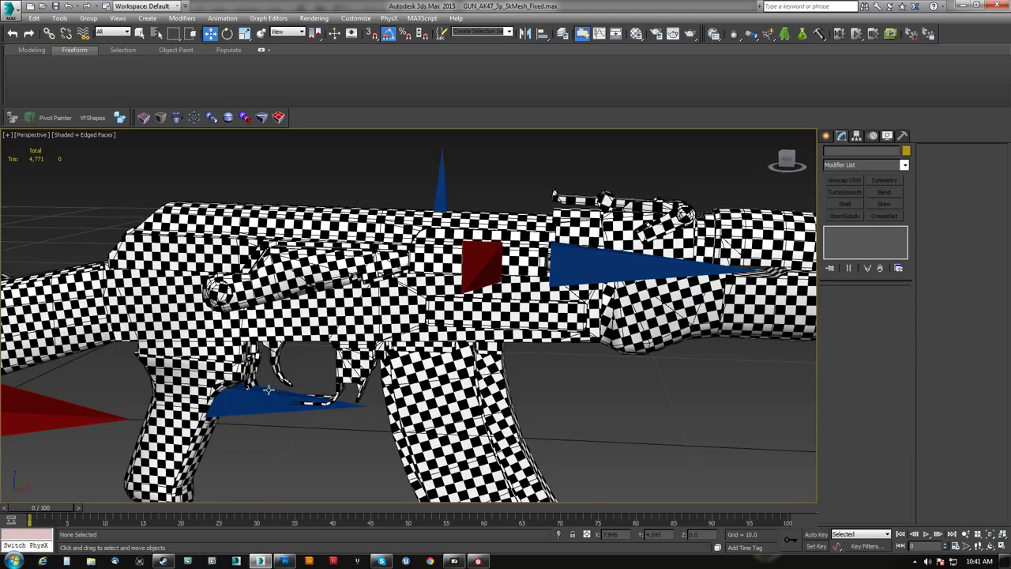
Try moving the blue bone beside the ejection port to test the rig, and undo the move.
{"action": "middle_click_drag", "start_coordinate": [441, 229], "coordinate": [478, 238], "text": "alt"}
{"action": "left_click", "coordinate": [606, 266]}
{"action": "left_click_drag", "start_coordinate": [612, 266], "coordinate": [558, 288]}
{"action": "key", "text": "ctrl+z"}
Examine the rig's bones in wireframe and shaded display, selecting the b_AK47_Clip bone above the receiver.
{"action": "middle_click_drag", "start_coordinate": [338, 407], "coordinate": [476, 340]}
{"action": "key", "text": "F3"}
{"action": "middle_click_drag", "start_coordinate": [510, 302], "coordinate": [491, 326]}
{"action": "scroll", "coordinate": [500, 320], "scroll_direction": "up", "scroll_amount": 2}
{"action": "scroll", "coordinate": [500, 320], "scroll_direction": "down", "scroll_amount": 4}
{"action": "left_click", "coordinate": [410, 207]}
{"action": "key", "text": "F3"}
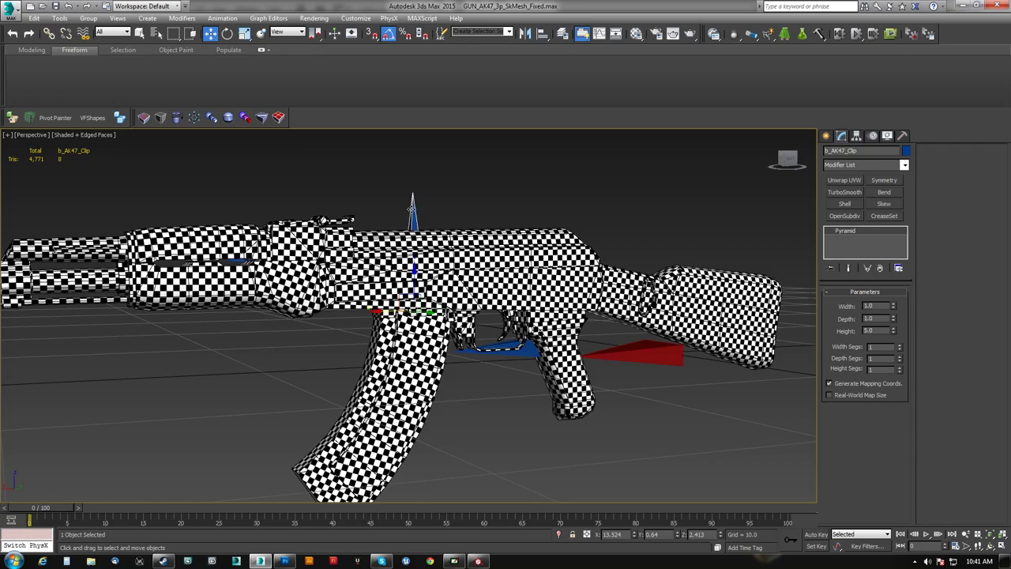
{"action": "middle_click_drag", "start_coordinate": [471, 376], "coordinate": [476, 315], "text": "alt"}
{"action": "scroll", "coordinate": [540, 327], "scroll_direction": "down", "scroll_amount": 4}
{"action": "left_click_drag", "start_coordinate": [350, 234], "coordinate": [565, 384]}
{"action": "middle_click_drag", "start_coordinate": [564, 384], "coordinate": [454, 427], "text": "alt"}
Switch back to Substance Painter and view the whole textured AK-47 from both sides.
{"action": "left_click", "coordinate": [478, 561]}
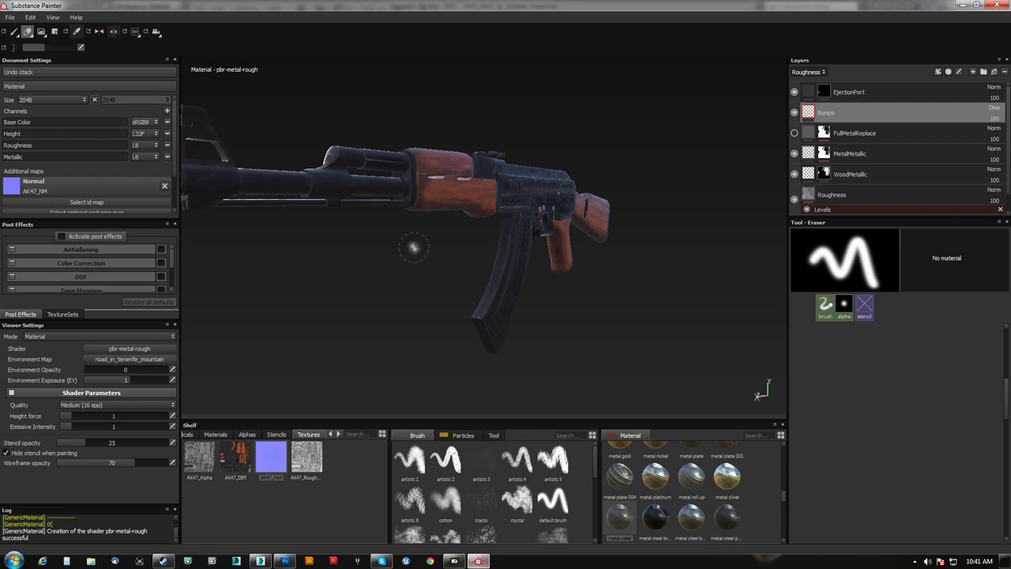
{"action": "left_click_drag", "start_coordinate": [600, 229], "coordinate": [244, 246], "text": "alt"}
{"action": "left_click_drag", "start_coordinate": [743, 241], "coordinate": [554, 252], "text": "alt"}
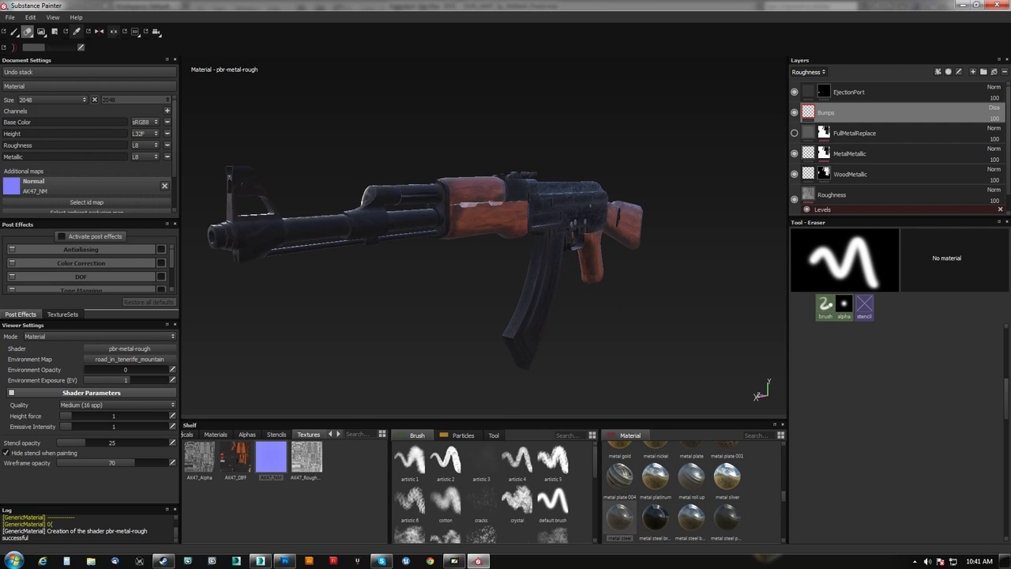